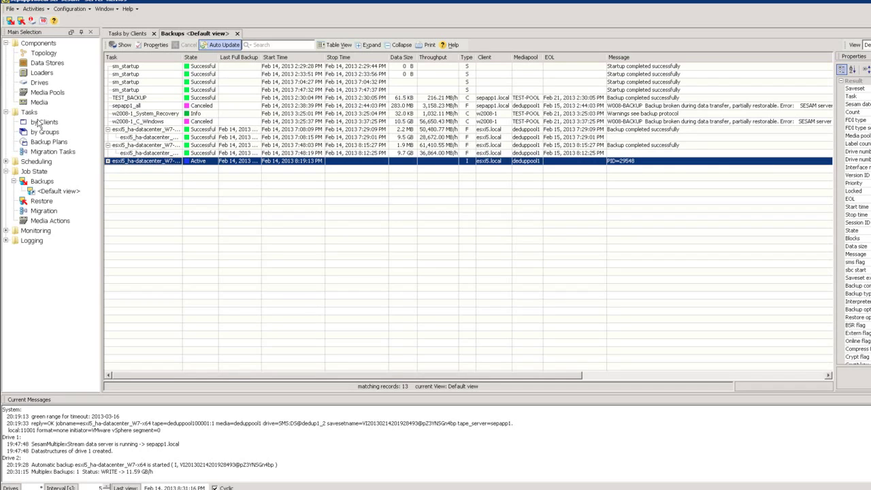
# View the tasks by clients with the LOCAL and VMWare locations collapsed, and open the component topology.
pyautogui.click(42, 122)
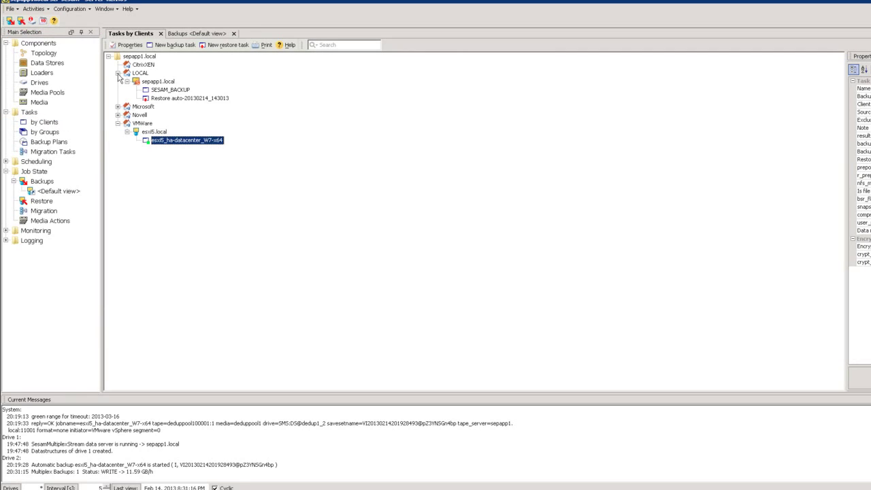
pyautogui.click(118, 73)
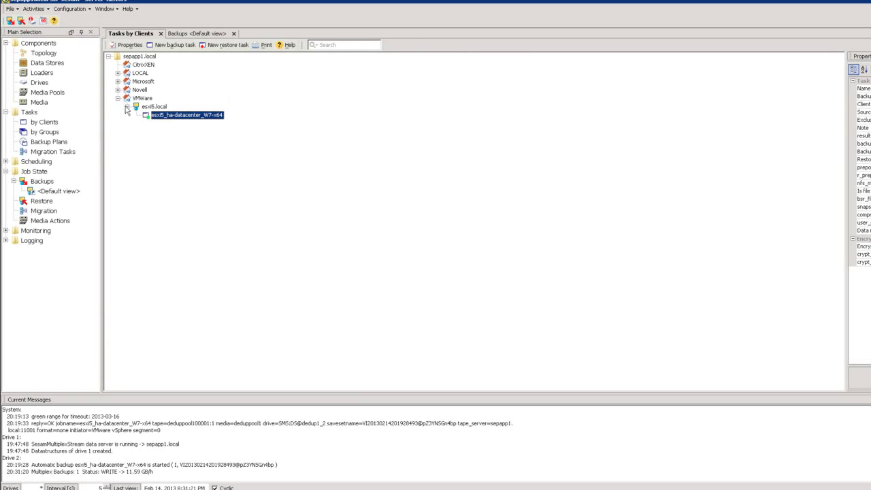
pyautogui.click(127, 107)
pyautogui.click(118, 98)
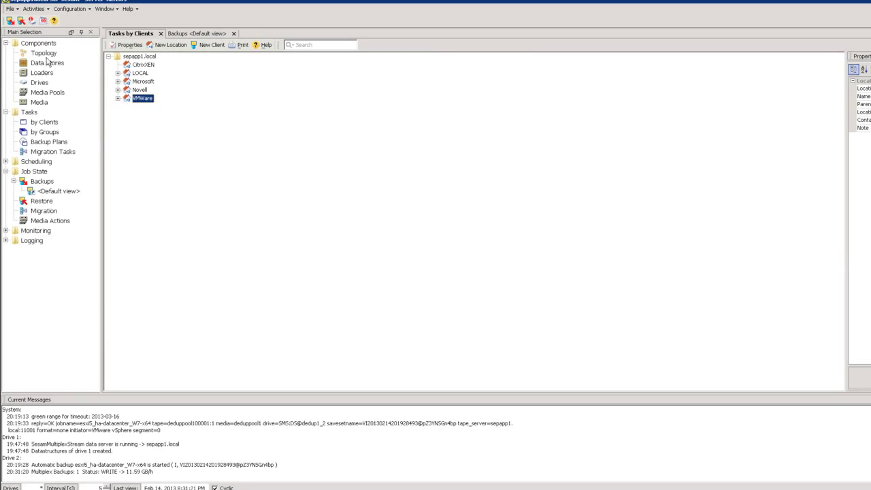
pyautogui.click(44, 54)
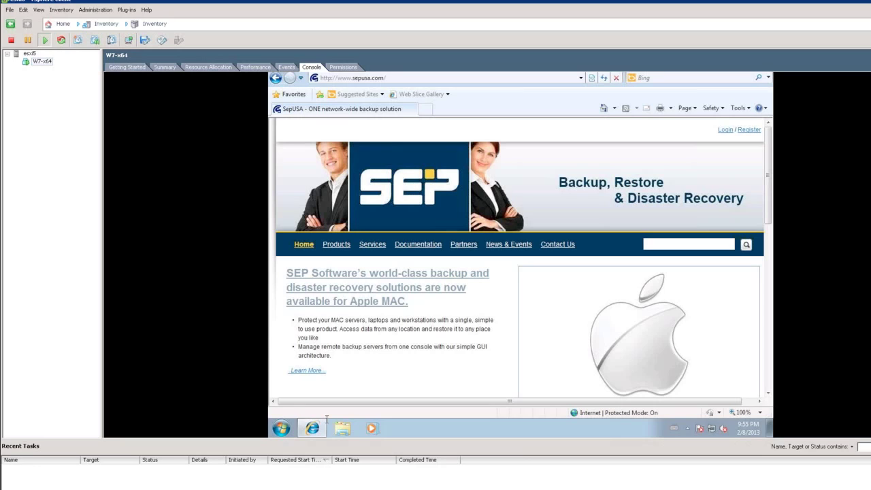
# Switch to the file explorer, view the iso folder on Applications (D:) with a wider Name column, and minimize the window.
pyautogui.hotkey('ctrl', 'alt')
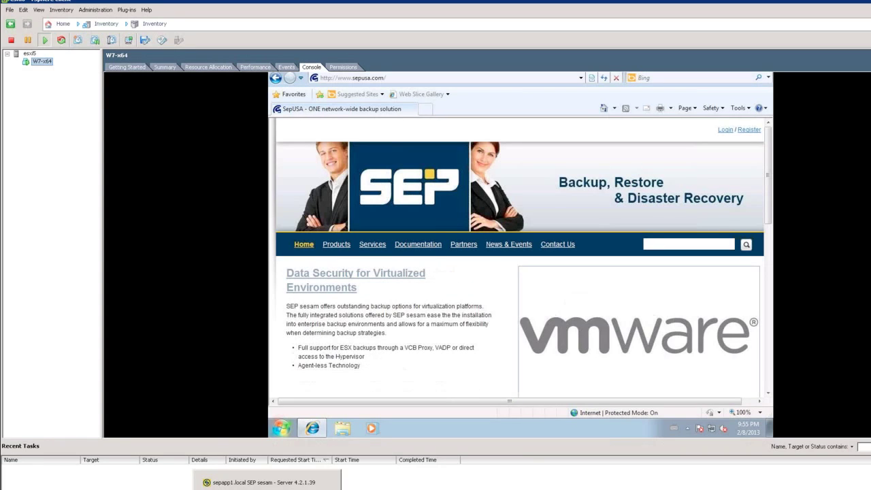
pyautogui.click(342, 428)
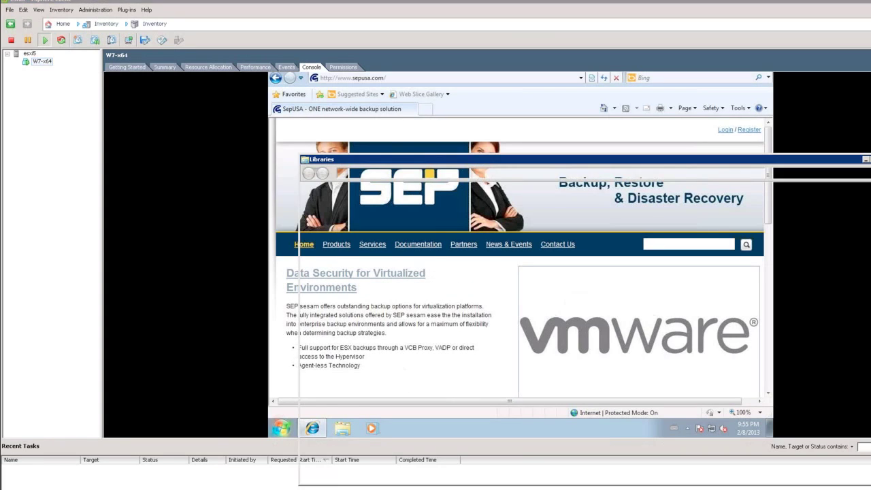
pyautogui.click(334, 215)
pyautogui.doubleClick(680, 302)
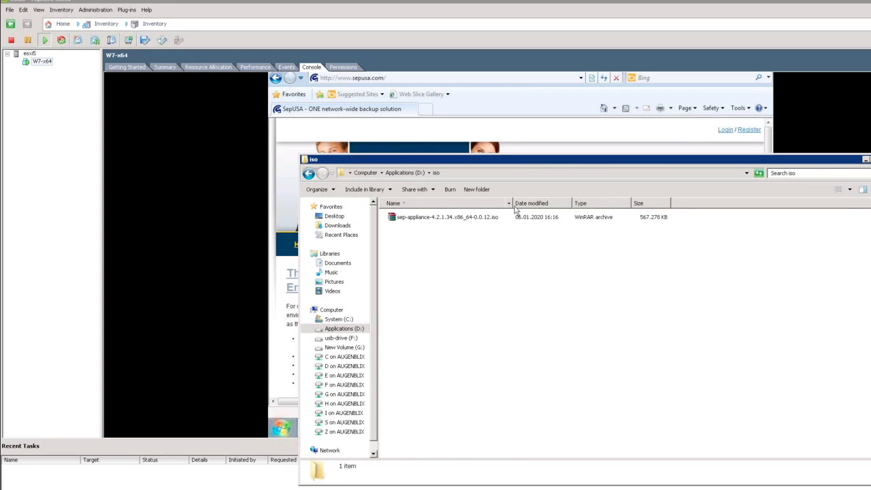
pyautogui.moveTo(512, 203); pyautogui.dragTo(519, 203)
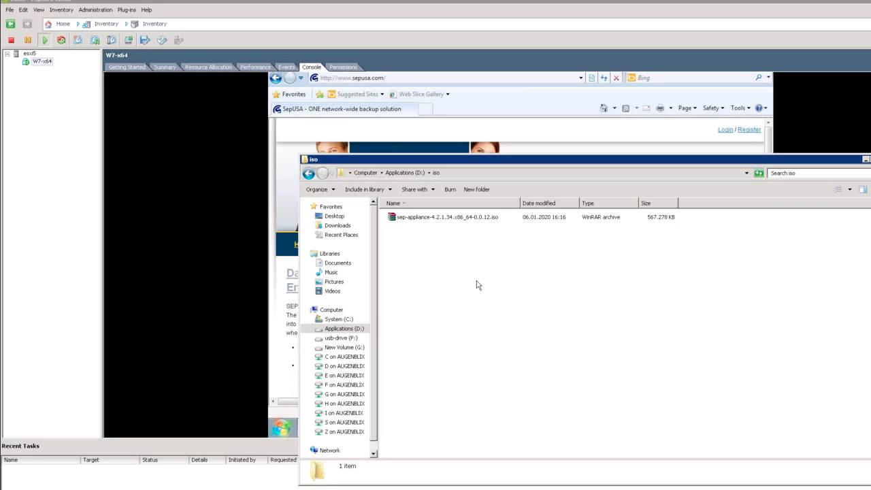
pyautogui.click(865, 161)
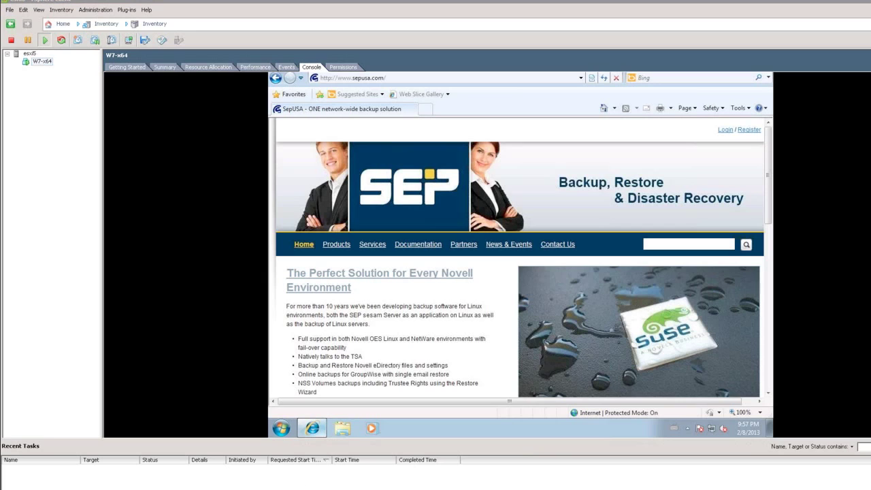
# Switch to the SEP sesam console and expand the active esxi5_ha-datacenter_W7-x64 backup in the default Backups view.
pyautogui.moveTo(269, 488)
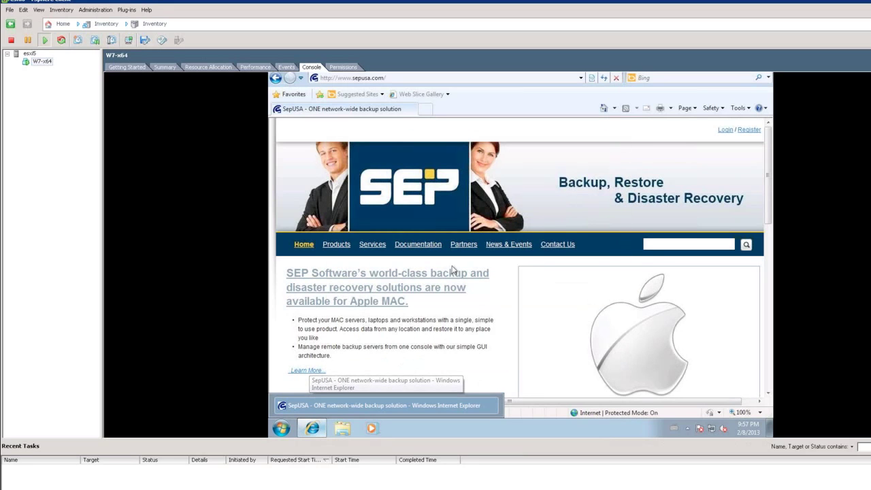
pyautogui.click(268, 485)
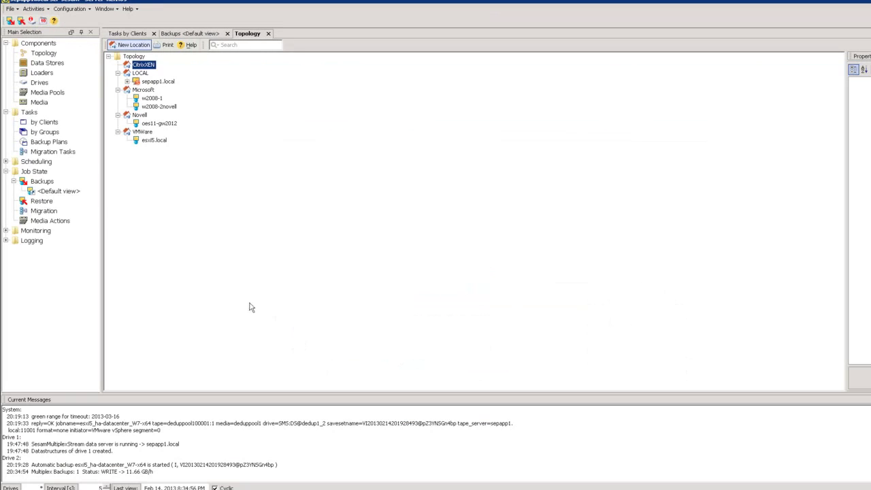
pyautogui.click(48, 193)
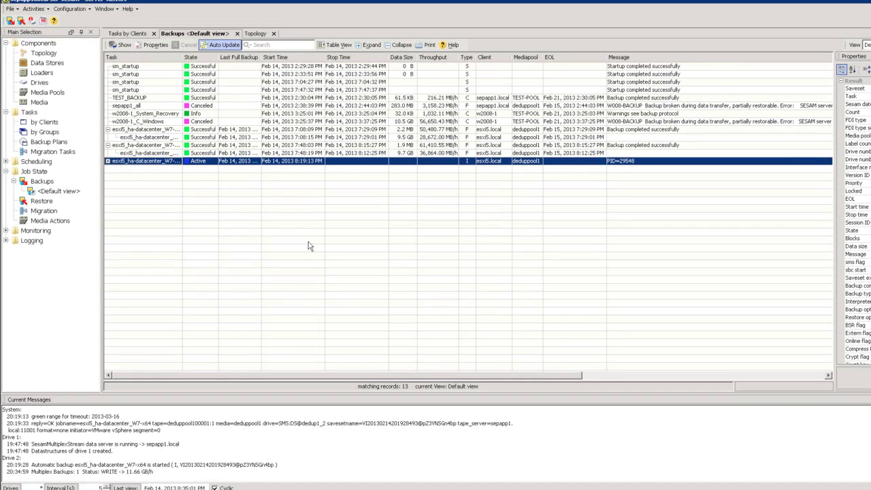
pyautogui.click(108, 161)
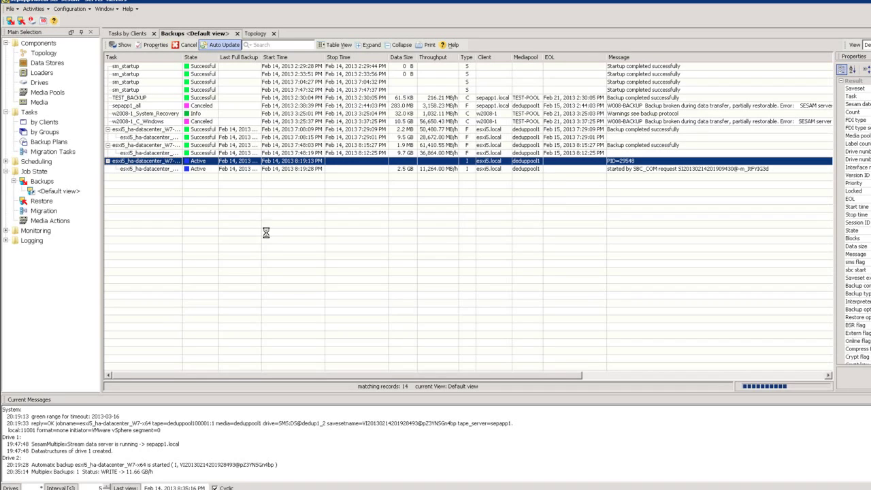
# Return to the topology and collapse the expanded client locations, including LOCAL, Microsoft and Novell.
pyautogui.click(45, 54)
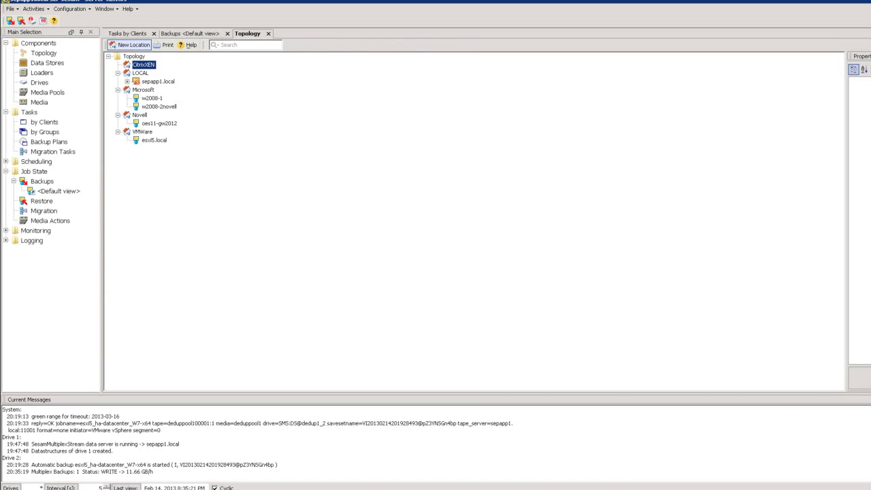
pyautogui.click(118, 72)
pyautogui.click(118, 81)
pyautogui.click(117, 90)
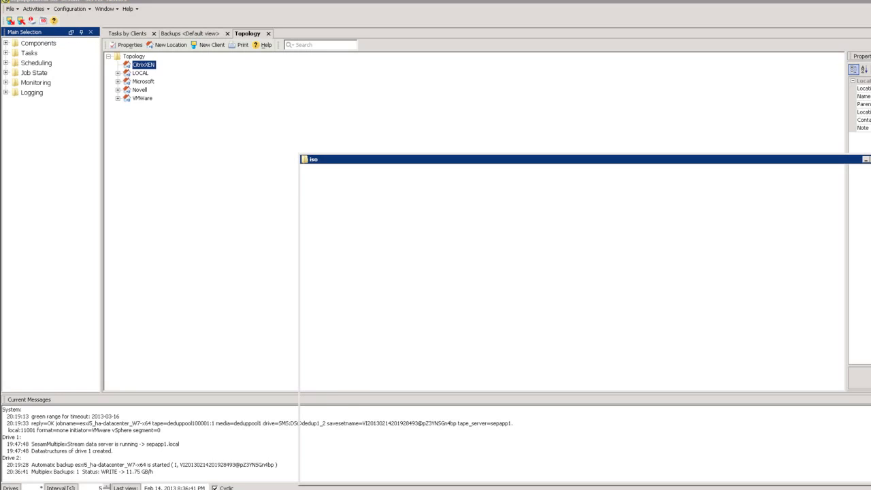
# Reposition the iso folder window to view the sep-appliance ISO file, and return to the SEP sesam console.
pyautogui.moveTo(476, 166); pyautogui.dragTo(439, 145)
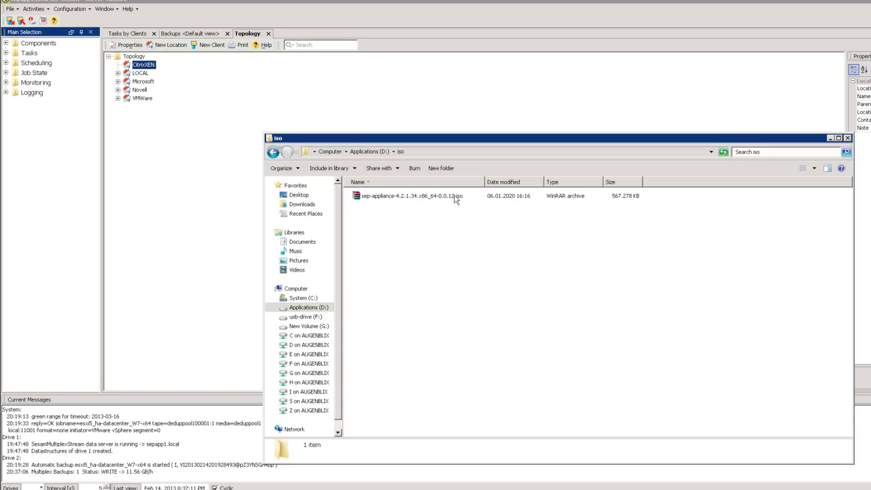
pyautogui.click(239, 91)
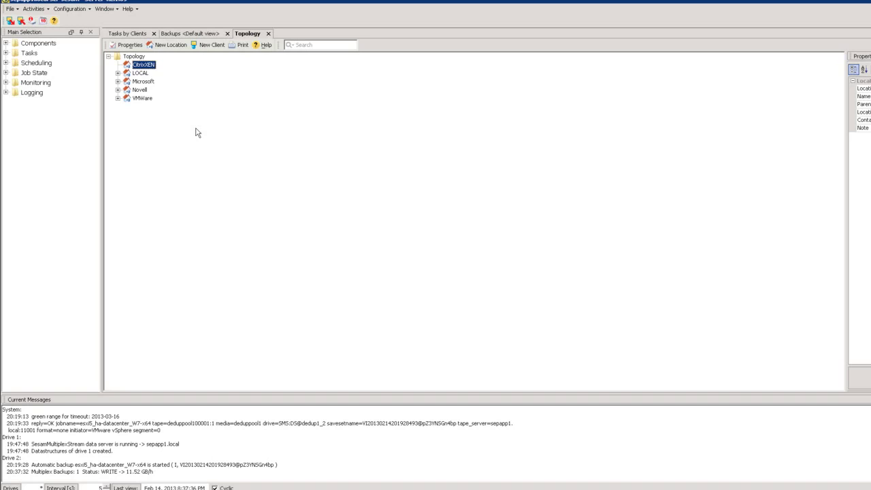
# Expand the components and create a sublocation named Level1 in the CitrixXEN location.
pyautogui.click(5, 42)
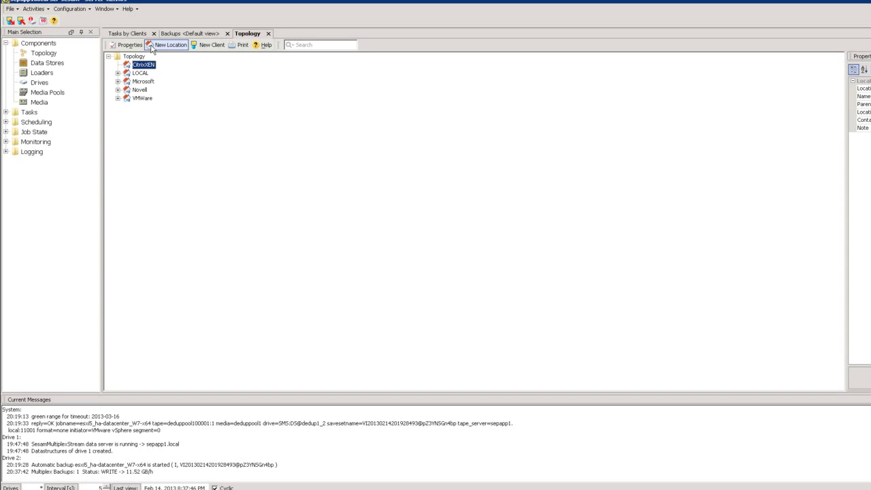
pyautogui.click(170, 46)
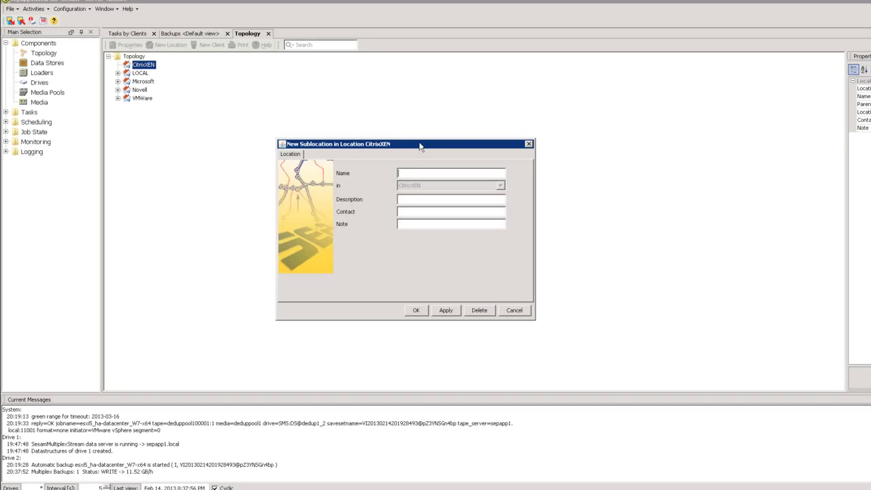
pyautogui.write('Level1')
pyautogui.click(417, 310)
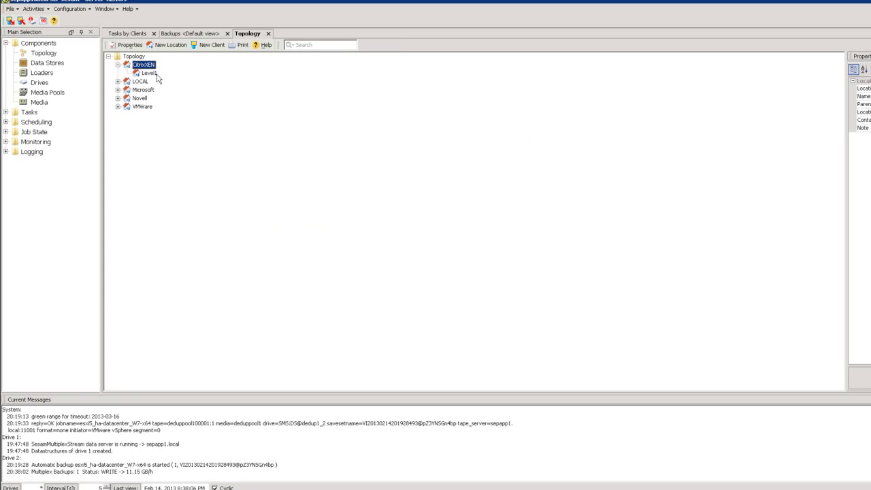
# Start a new client in the Level1 location with the name hostname and the UNIX platform.
pyautogui.click(151, 72)
pyautogui.click(208, 45)
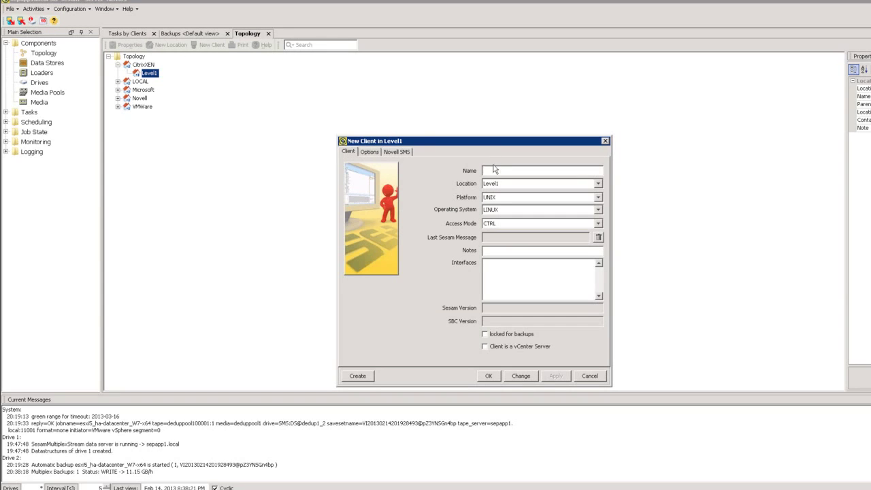
pyautogui.click(507, 170)
pyautogui.write('hostname')
pyautogui.click(517, 197)
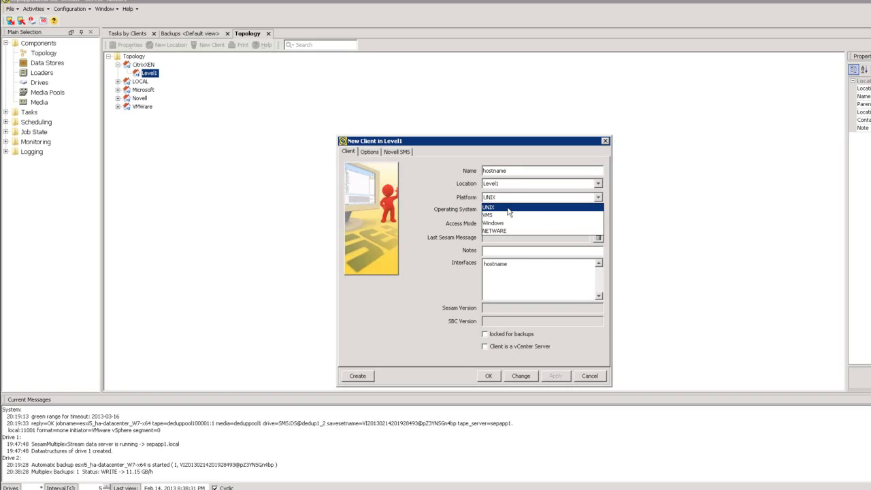
pyautogui.click(496, 207)
# Look through the operating system options for the new client, keep LINUX, and cancel the client's creation.
pyautogui.click(529, 209)
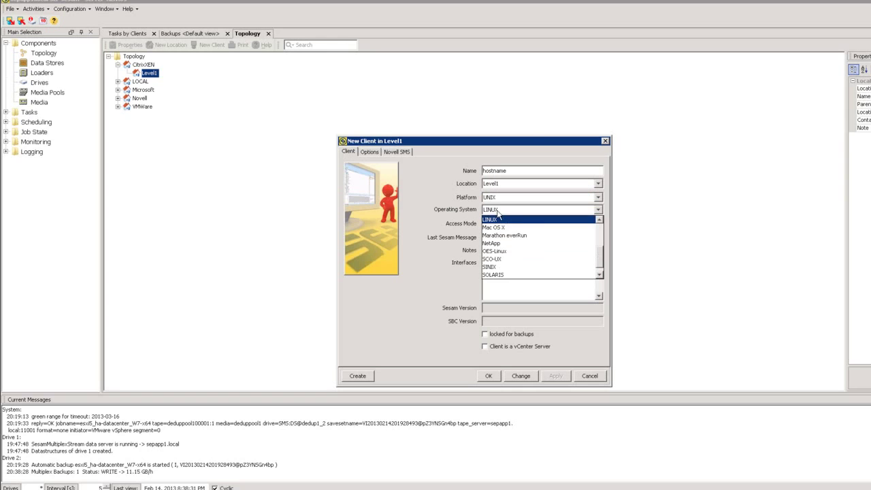
pyautogui.scroll(3, 507, 243)
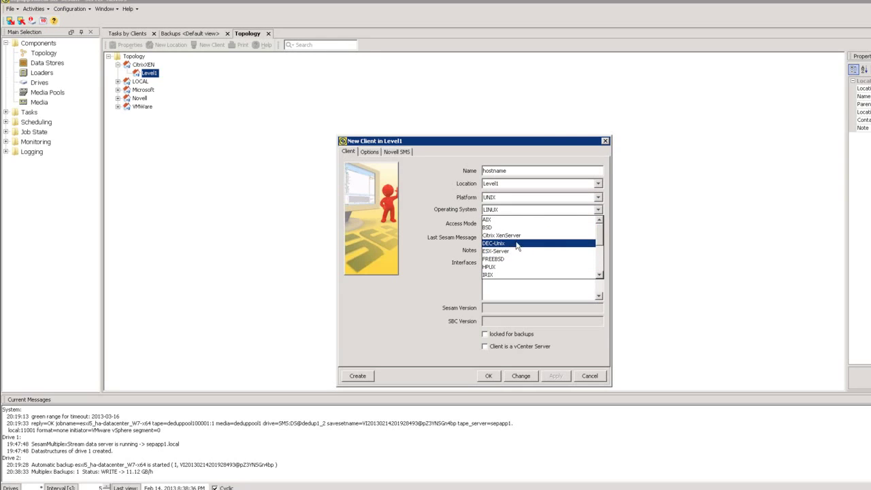
pyautogui.scroll(-3, 510, 242)
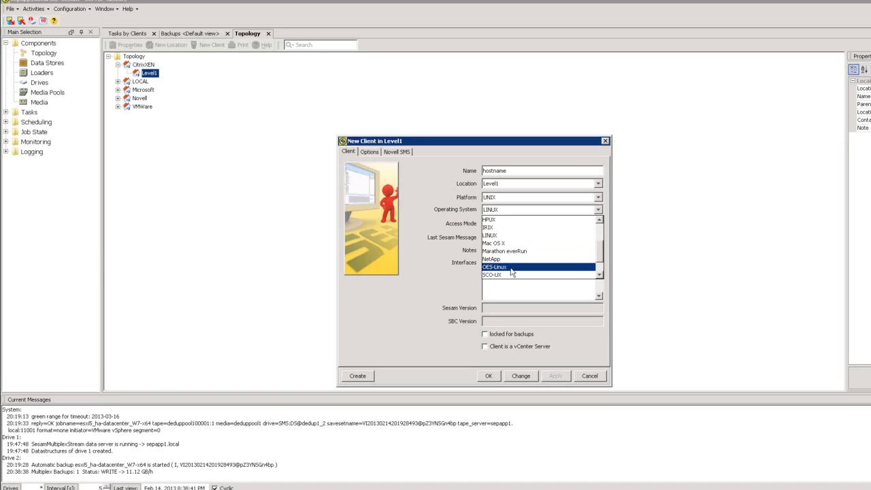
pyautogui.click(461, 279)
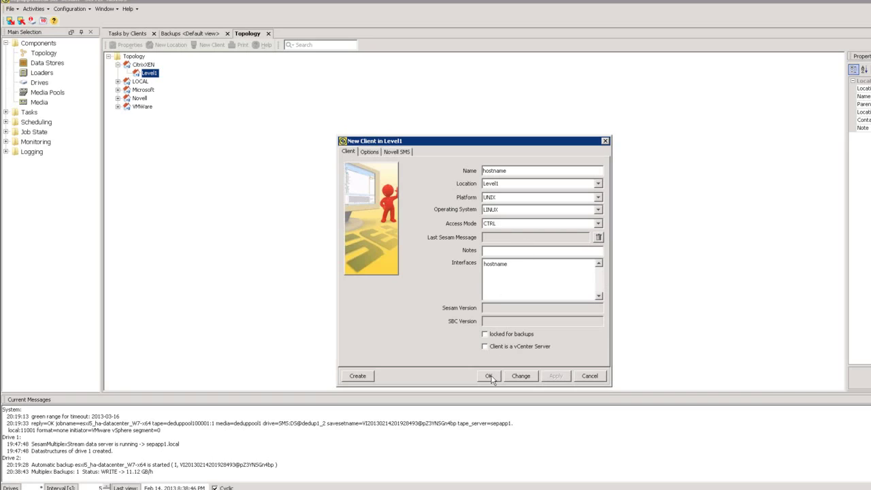
pyautogui.click(591, 377)
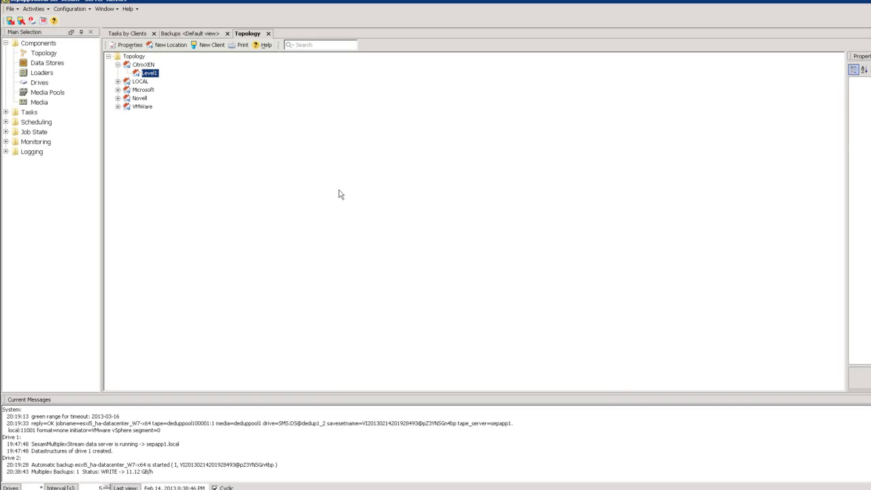
# Expand the LOCAL, Microsoft, Novell and VMWare locations and the sepapp1.local server to view their clients and drives.
pyautogui.click(117, 81)
pyautogui.click(118, 98)
pyautogui.click(117, 123)
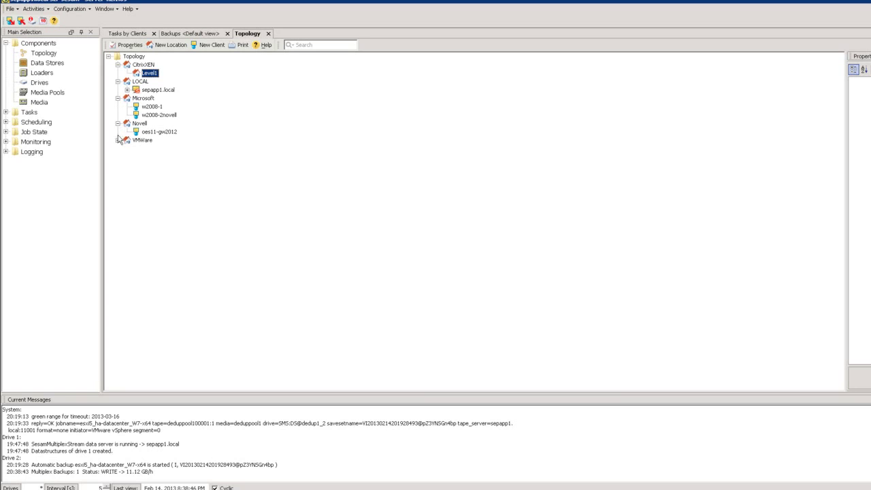
pyautogui.click(117, 139)
pyautogui.click(127, 90)
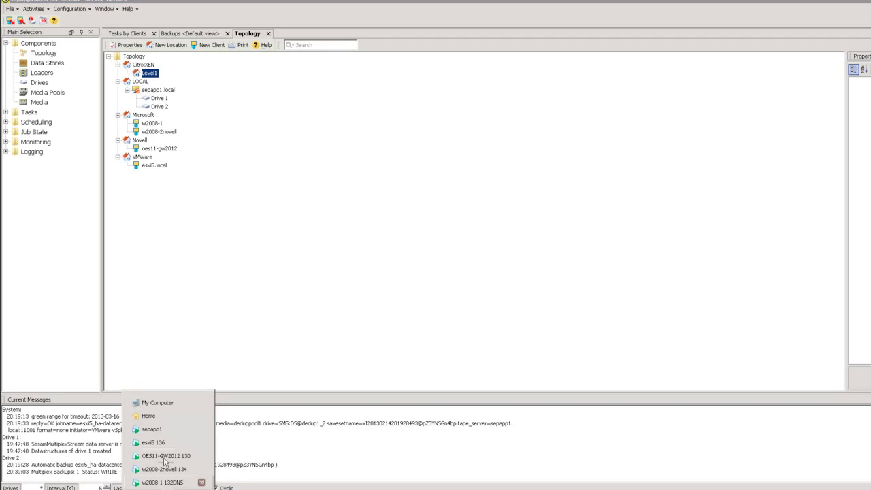
# Switch to VMware Workstation and view the OES11-GW2012 130, w2008-2novell 134 and w2008-1 132DNS machines, closing the 10YearArchive window in the last one.
pyautogui.click(158, 429)
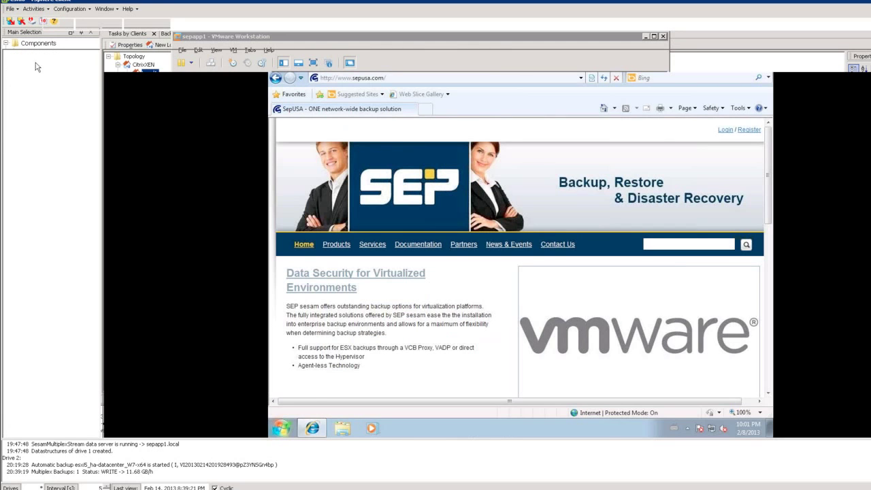
pyautogui.click(168, 434)
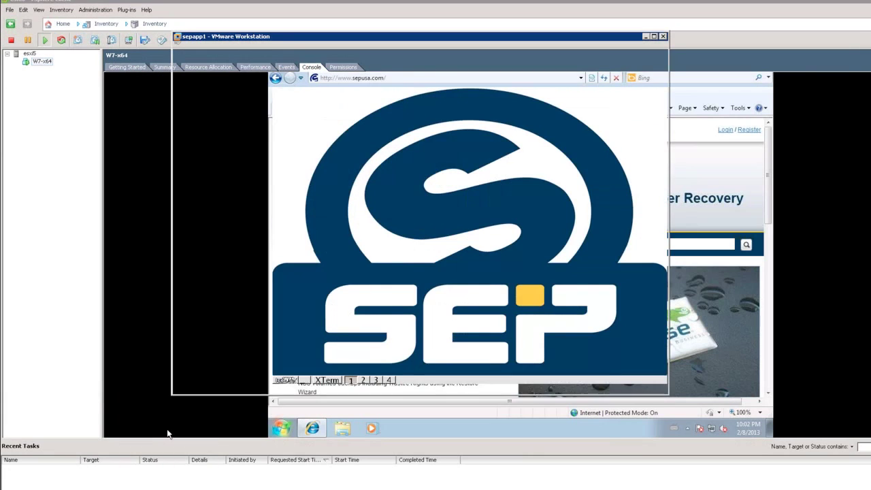
pyautogui.click(232, 128)
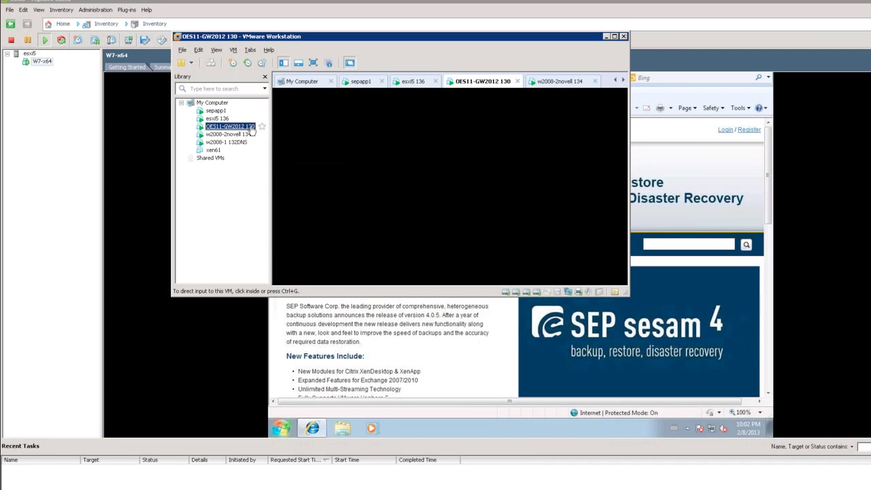
pyautogui.doubleClick(240, 136)
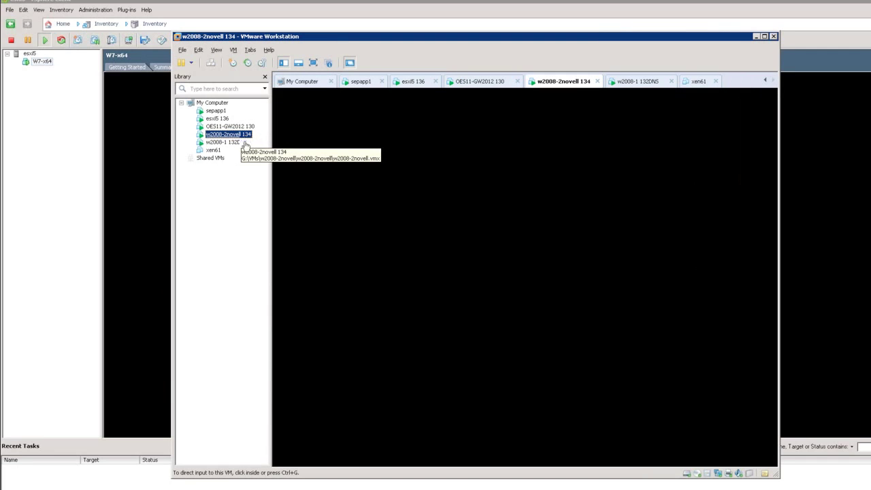
pyautogui.click(235, 143)
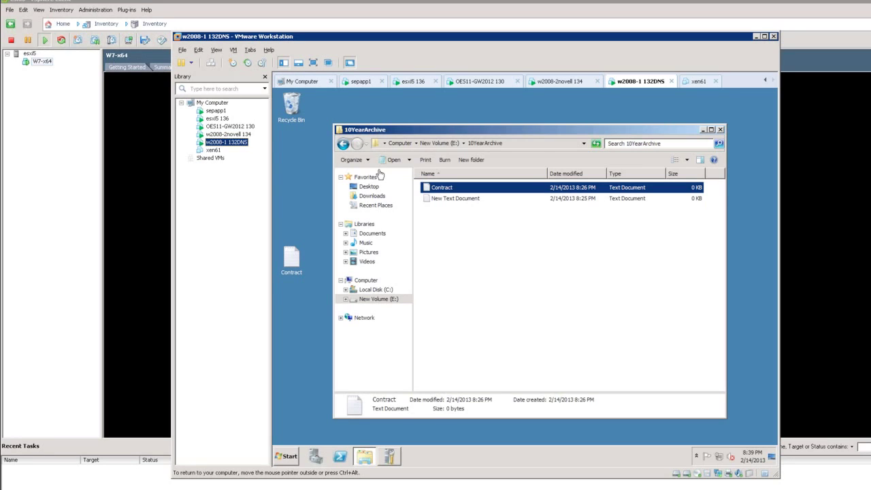
pyautogui.click(720, 130)
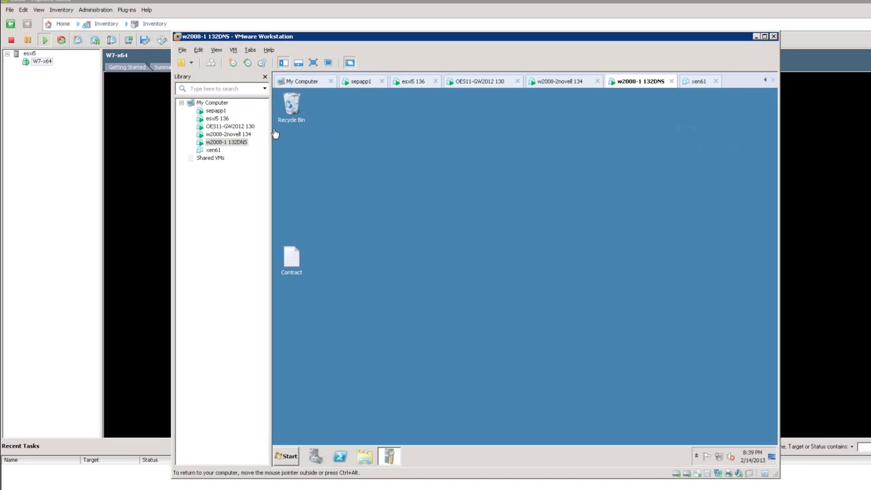
# View the xen61 virtual machine's details and return to the topology in the SEP sesam console.
pyautogui.click(213, 151)
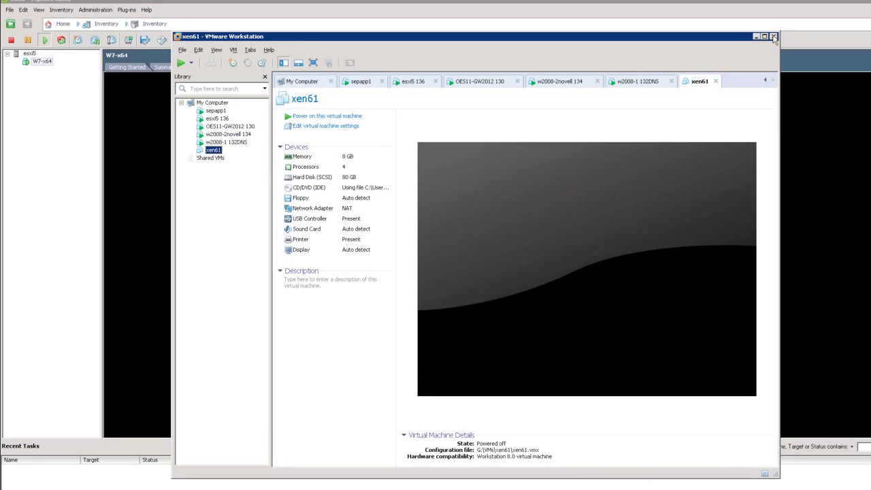
pyautogui.press('F9')
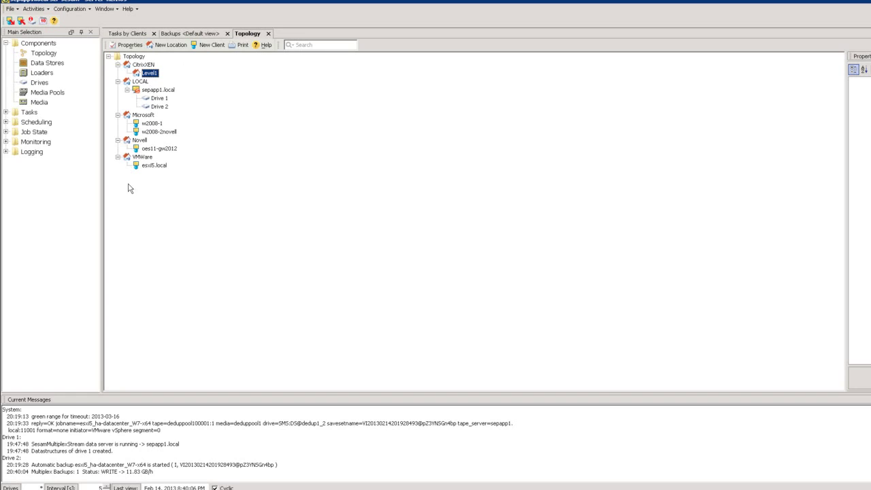
# View the Novell SMS access settings of the oes11-gw2012 client, and close the ESX Server Access settings of esxi5.local.
pyautogui.click(158, 150)
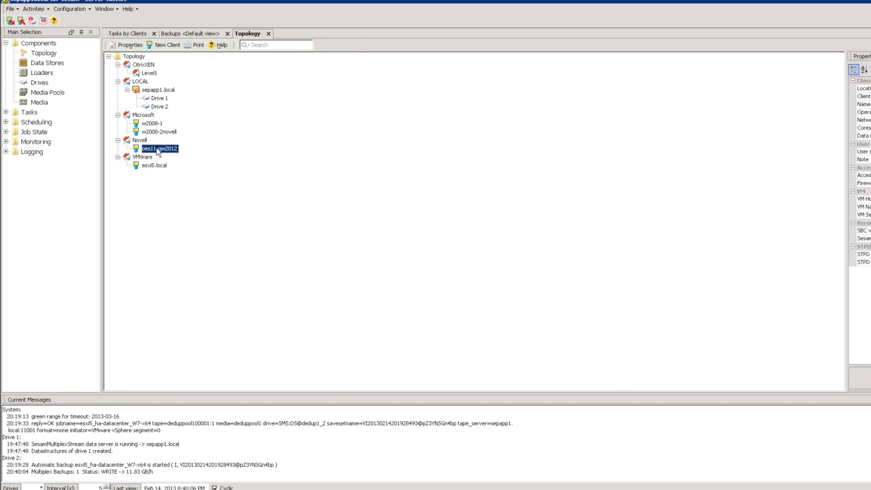
pyautogui.doubleClick(157, 149)
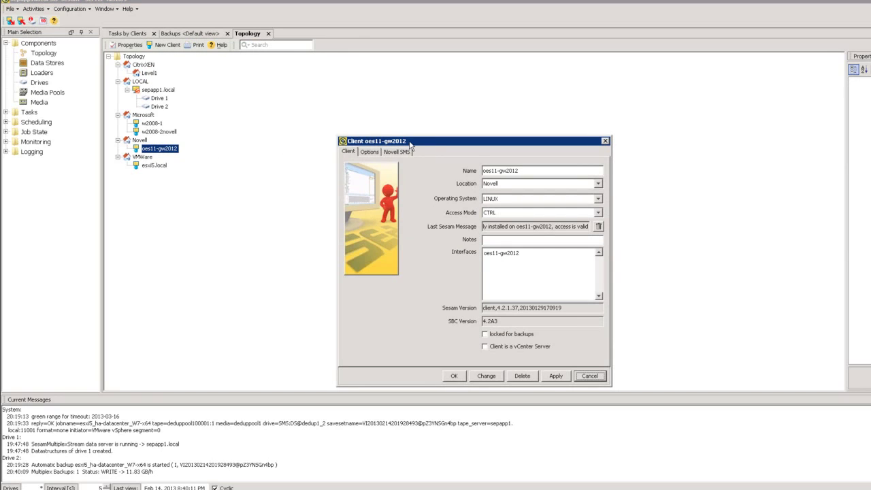
pyautogui.moveTo(410, 144); pyautogui.dragTo(389, 134)
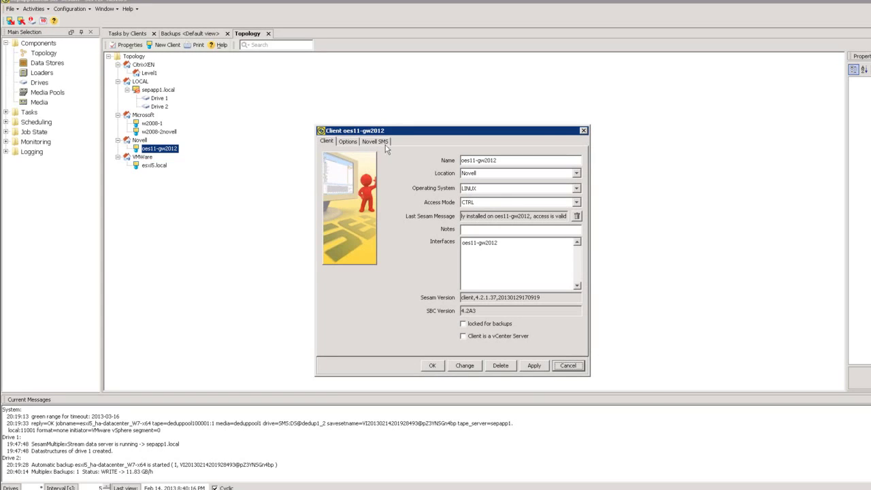
pyautogui.click(381, 142)
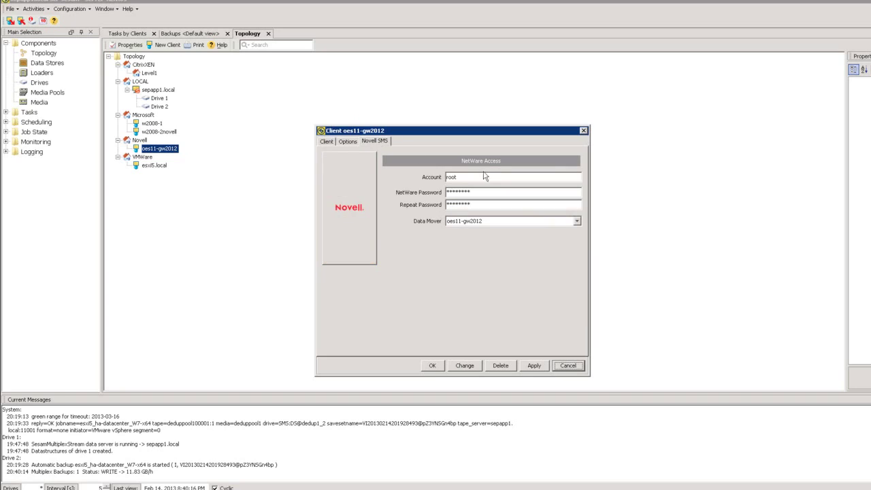
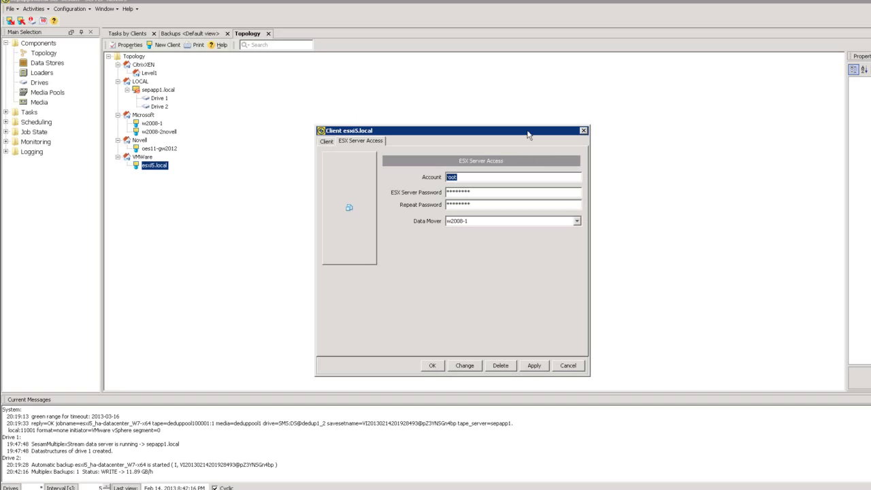
pyautogui.click(583, 130)
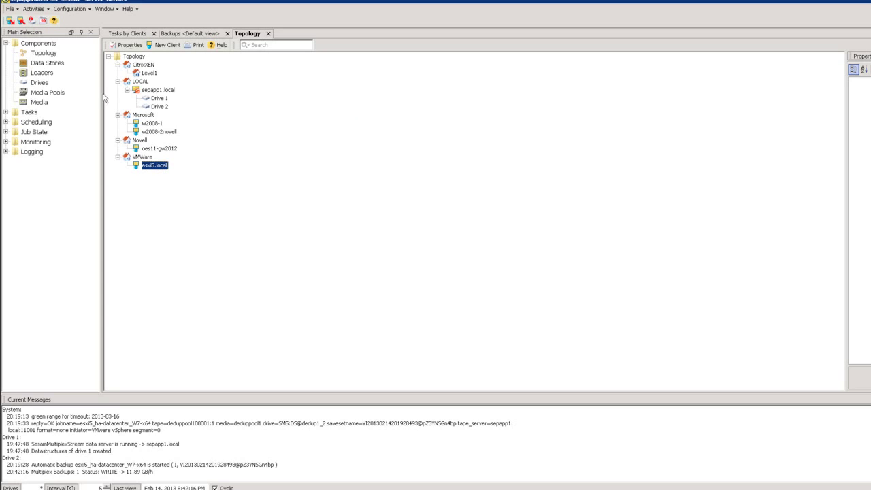
# Start a new data store and look through its store types, trying SEP i3 Store and returning to Path.
pyautogui.click(48, 64)
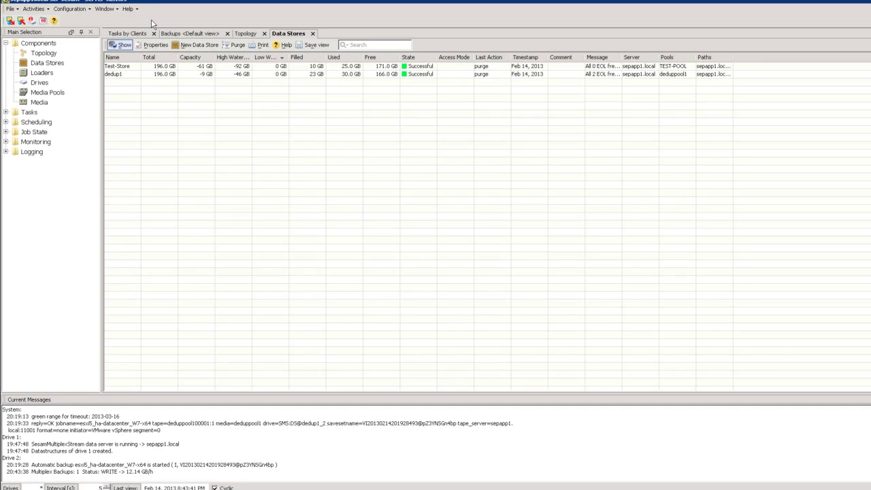
pyautogui.click(198, 46)
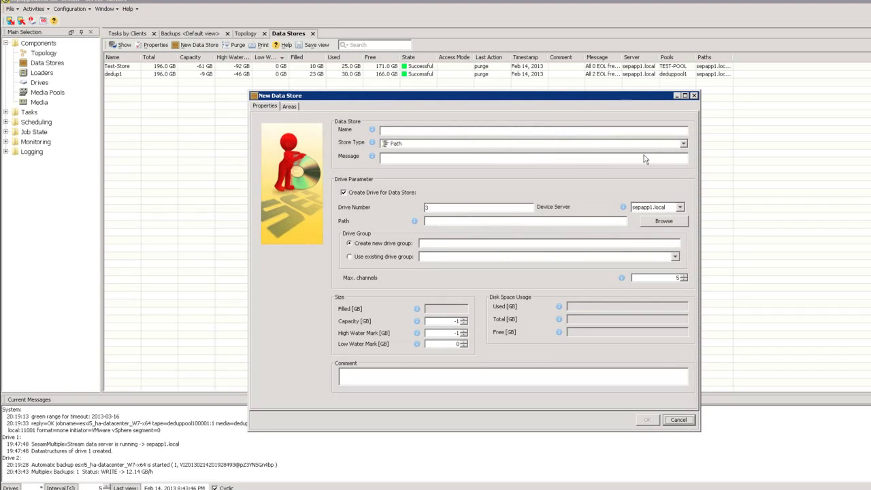
pyautogui.click(684, 143)
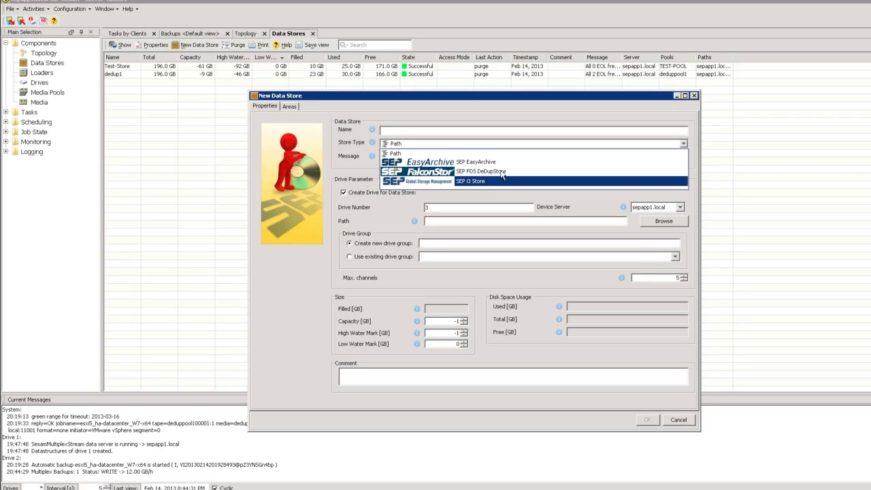
pyautogui.click(491, 183)
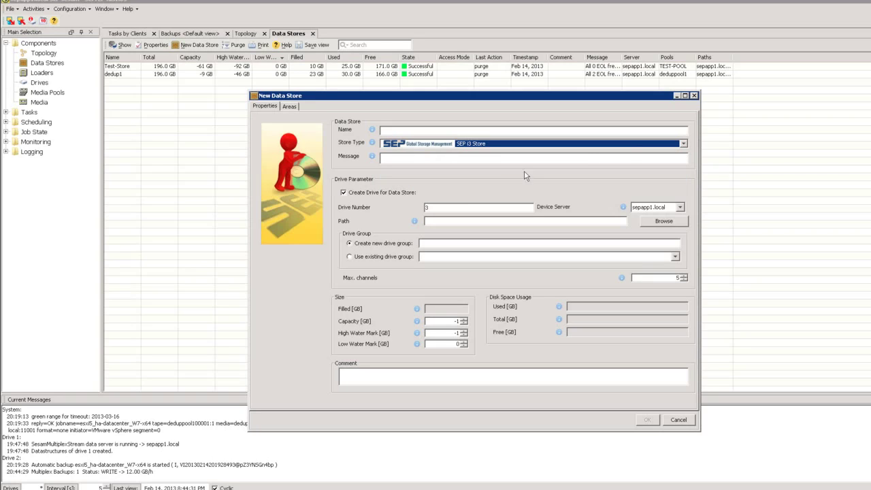
pyautogui.click(683, 144)
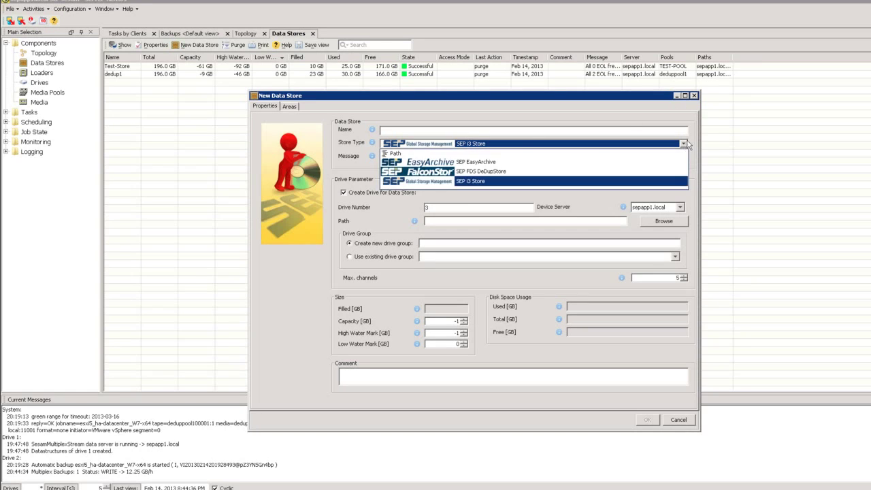
pyautogui.click(399, 156)
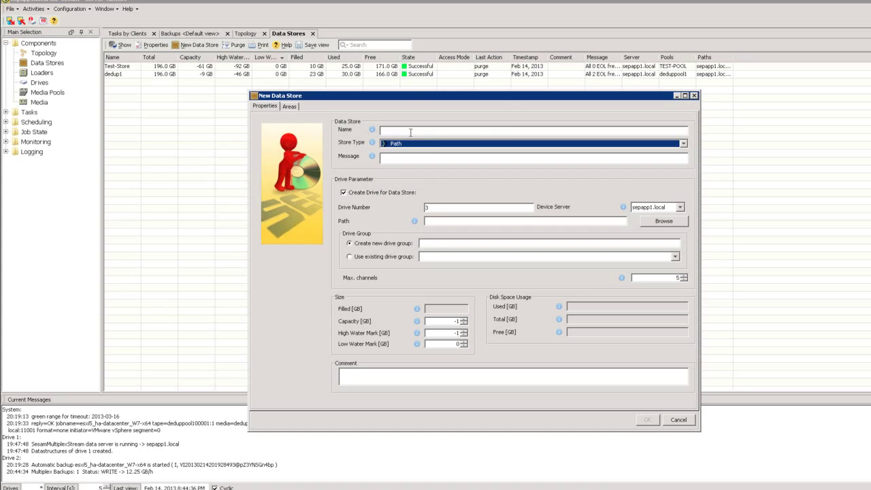
# Name the new data store lokal-ds, keeping Path as its store type and sepapp1.local as its device server.
pyautogui.click(431, 134)
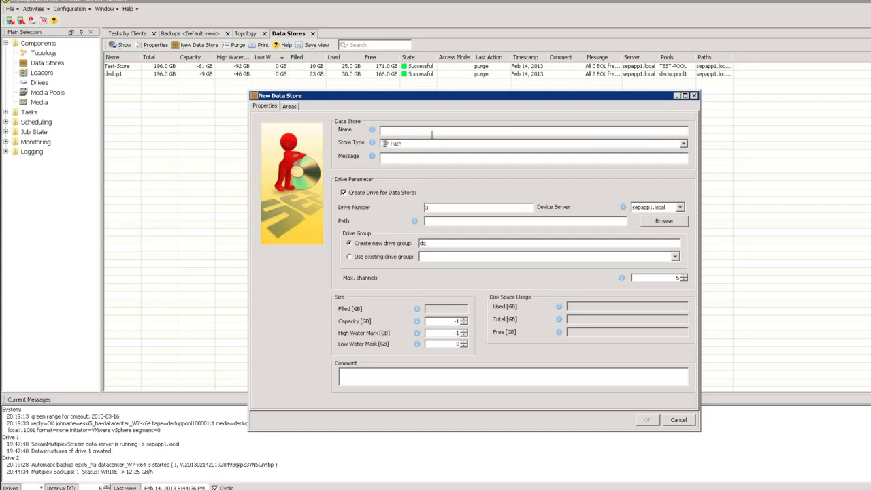
pyautogui.write('o')
pyautogui.write('lokal')
pyautogui.write('-')
pyautogui.write('ds')
pyautogui.click(404, 145)
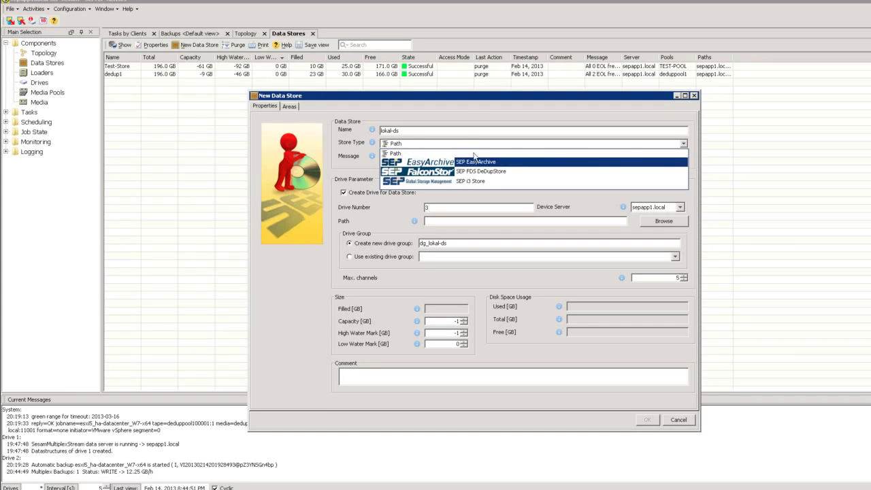
pyautogui.click(436, 153)
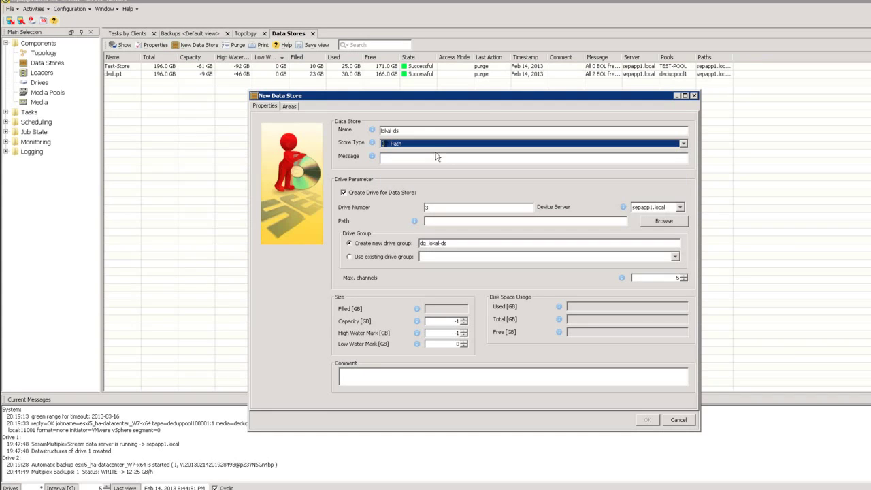
pyautogui.click(679, 208)
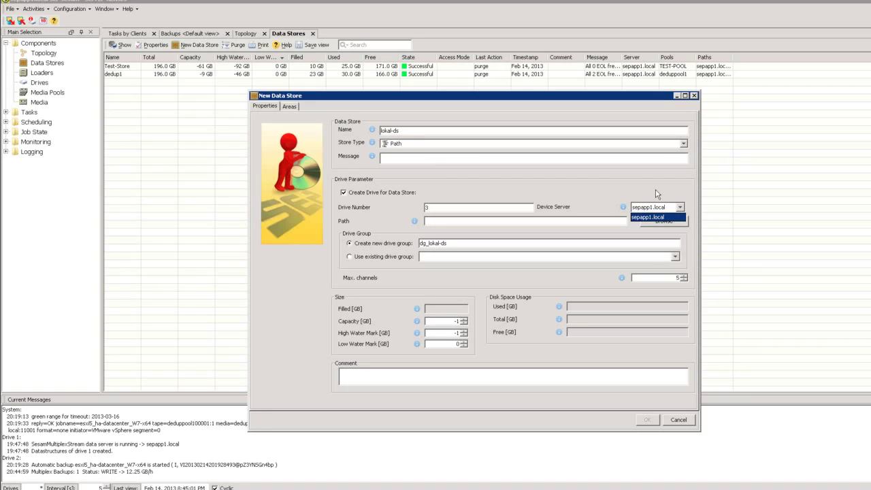
pyautogui.click(658, 194)
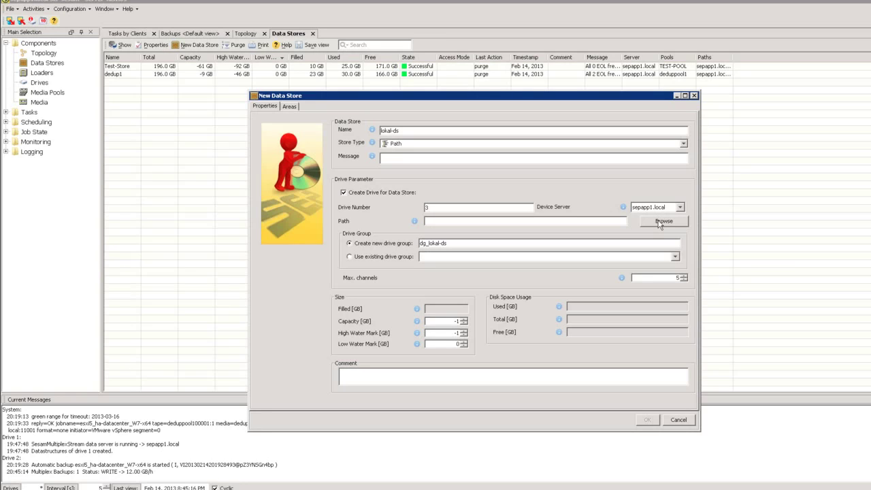
# Set the data store's path to /tmp with the recommended capacity and water marks, and create the data store.
pyautogui.click(657, 221)
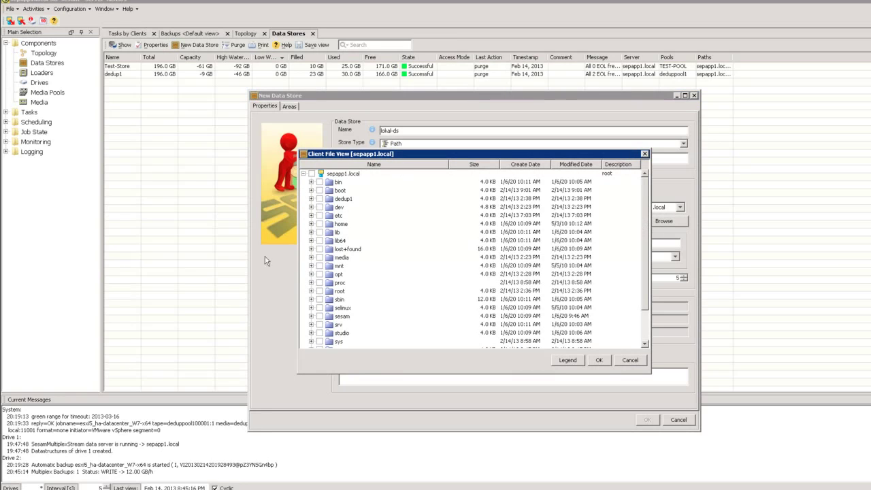
pyautogui.scroll(-1, 364, 304)
pyautogui.scroll(-1, 364, 305)
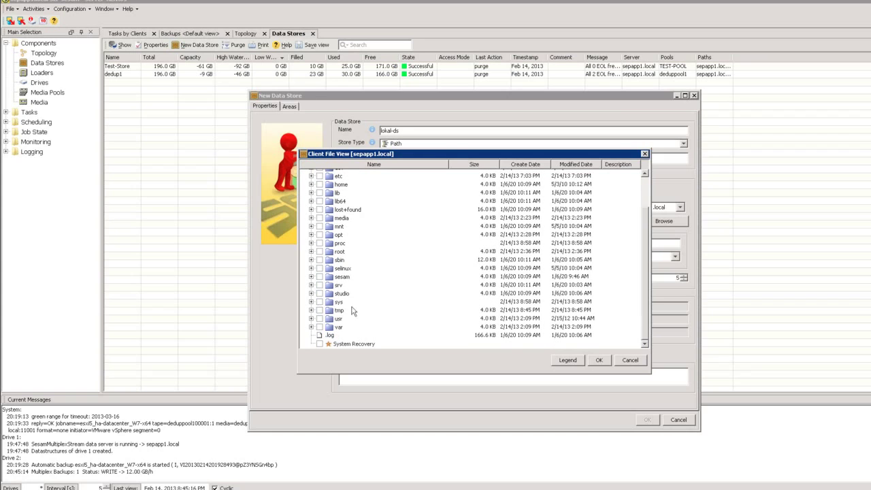
pyautogui.click(320, 310)
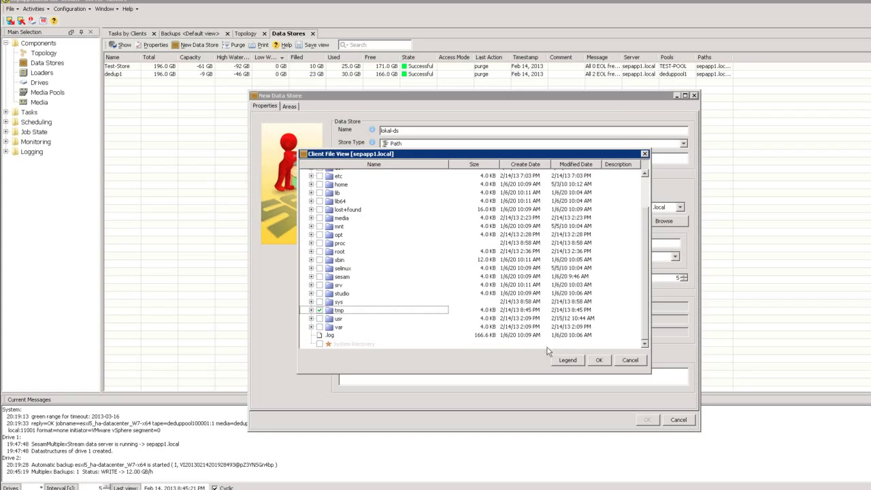
pyautogui.click(599, 360)
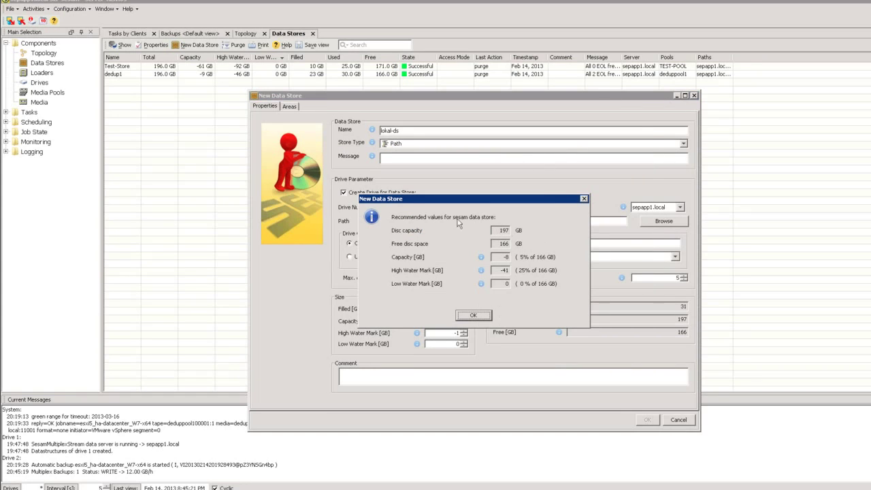
pyautogui.moveTo(501, 206); pyautogui.dragTo(499, 202)
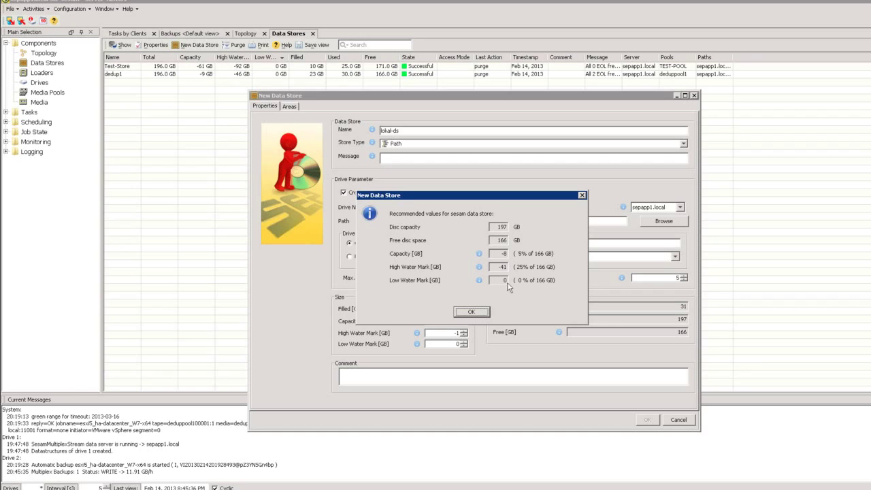
pyautogui.click(479, 313)
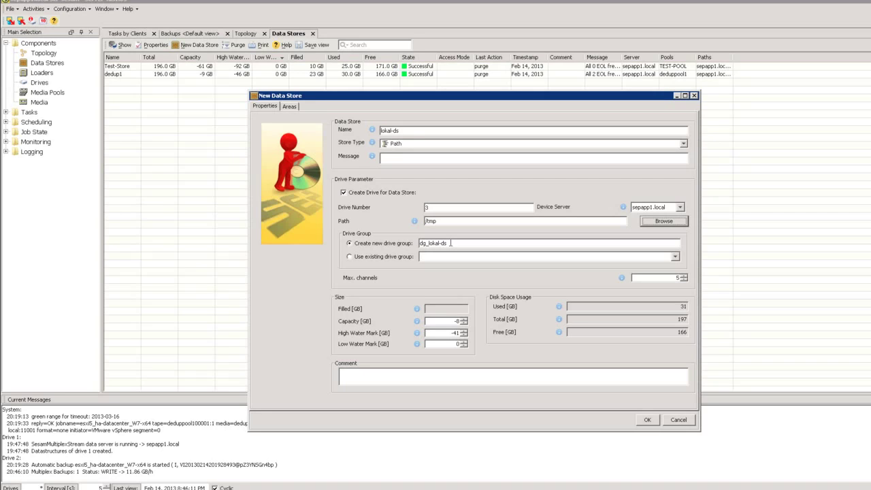
pyautogui.doubleClick(666, 278)
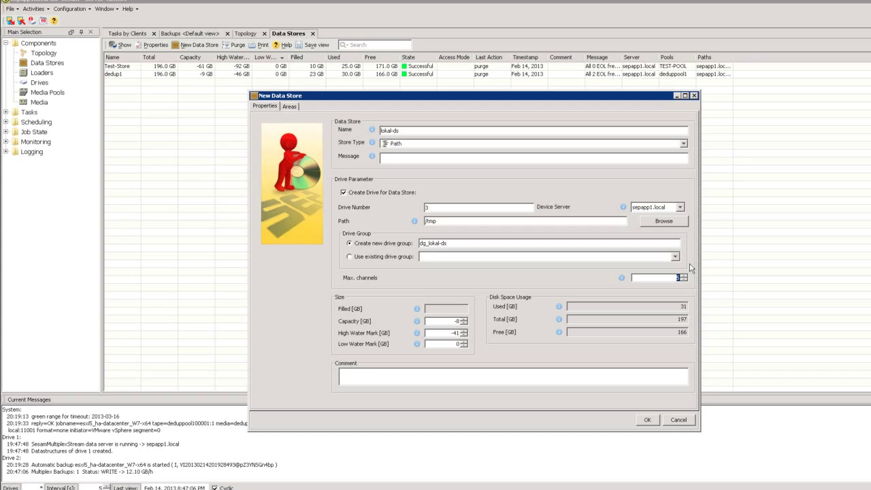
pyautogui.click(648, 419)
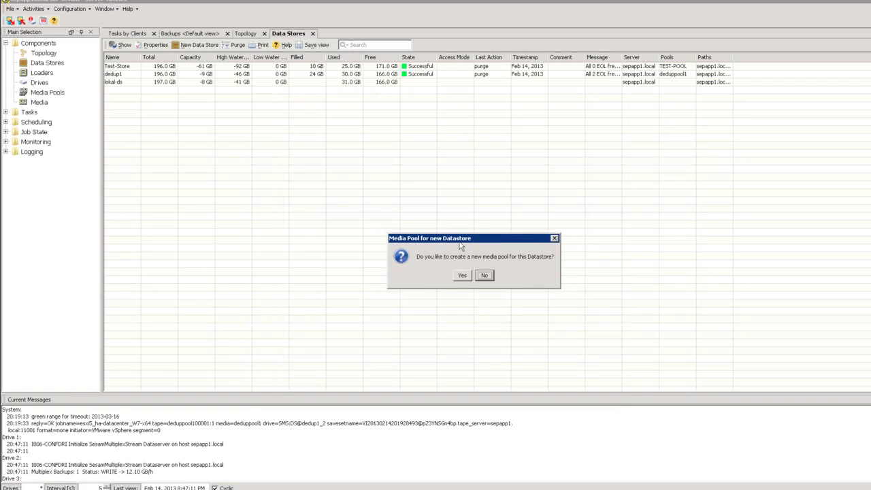
# Create a media pool named Weekly-backup for the new data store, in drive group dg_lokal-ds with a 5-day retention time.
pyautogui.moveTo(467, 241); pyautogui.dragTo(462, 234)
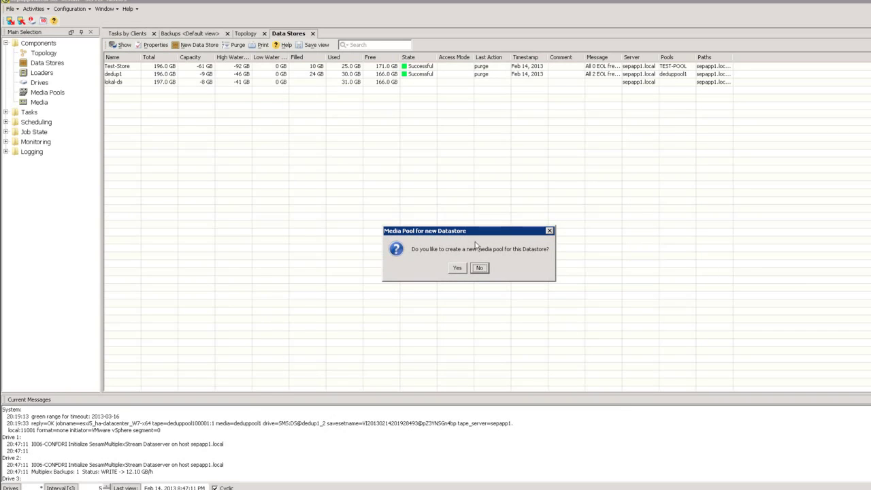
pyautogui.click(456, 268)
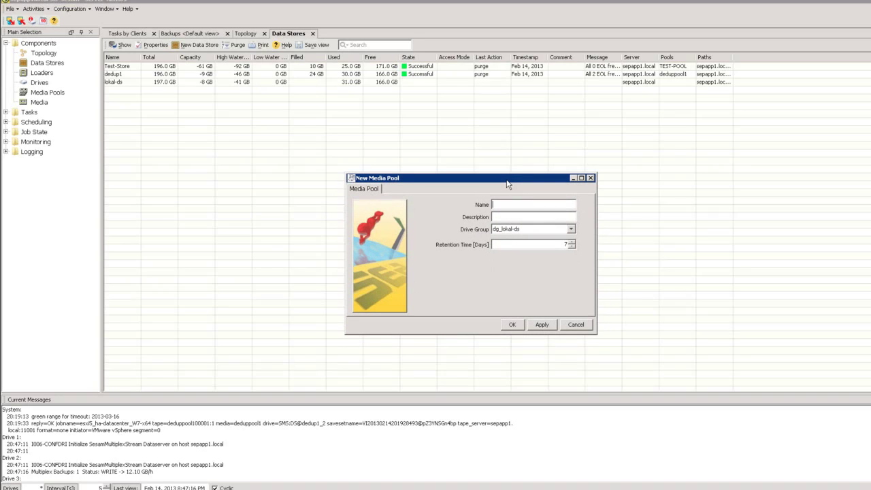
pyautogui.write('Weekly-backup')
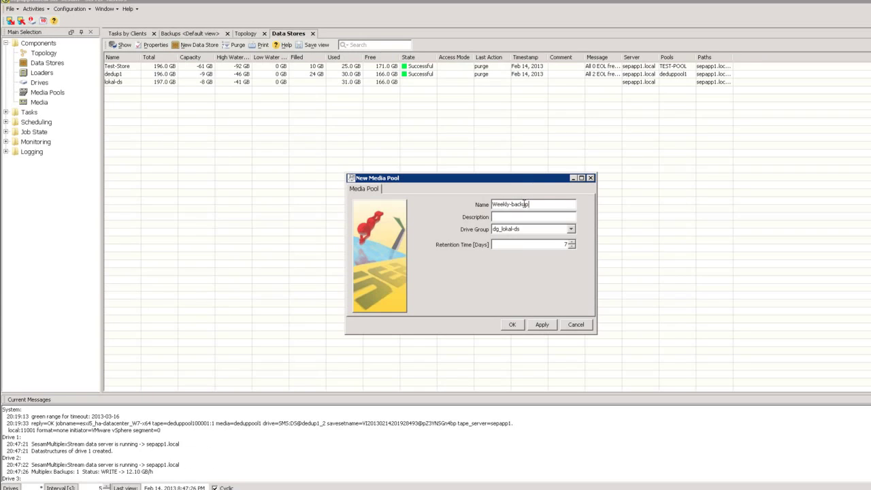
pyautogui.moveTo(563, 245); pyautogui.dragTo(575, 245)
pyautogui.write('5')
pyautogui.click(512, 325)
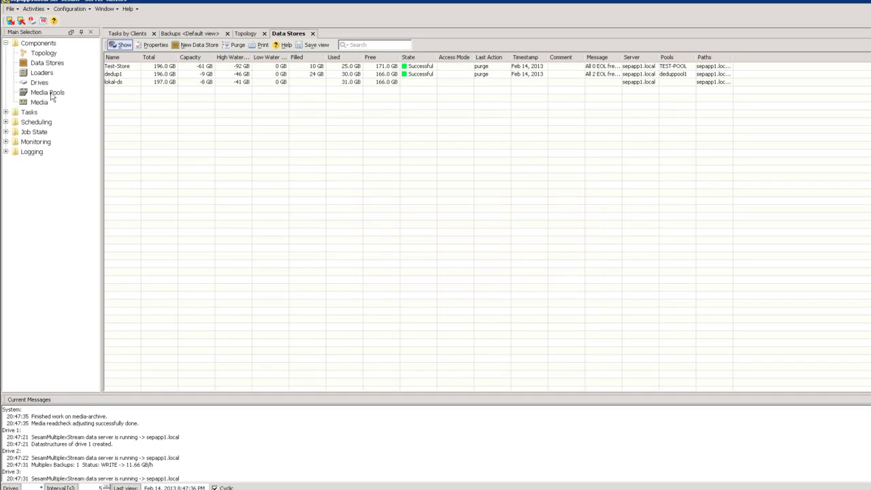
# View the media pools list, and examine the pools and areas of the lokal-ds data store.
pyautogui.click(47, 93)
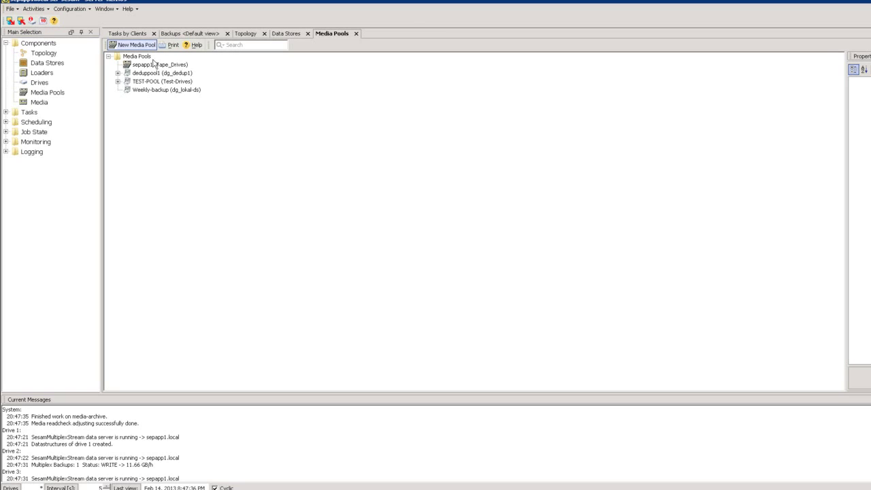
pyautogui.click(50, 65)
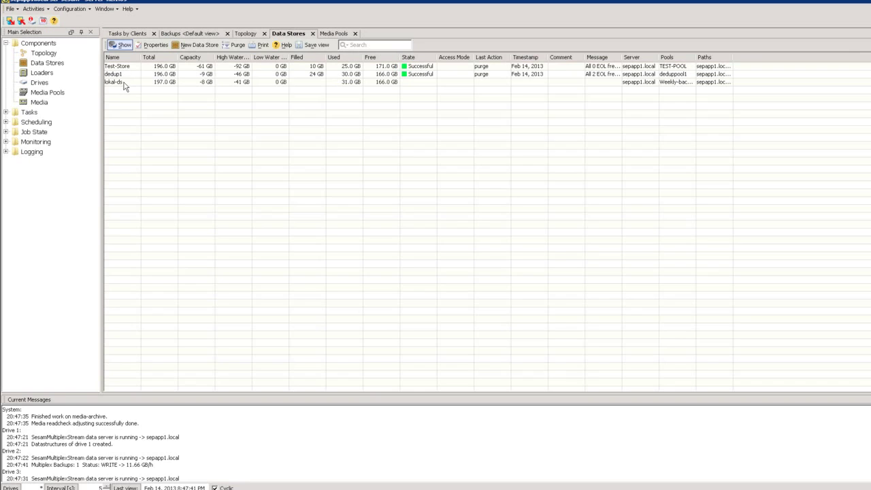
pyautogui.doubleClick(122, 83)
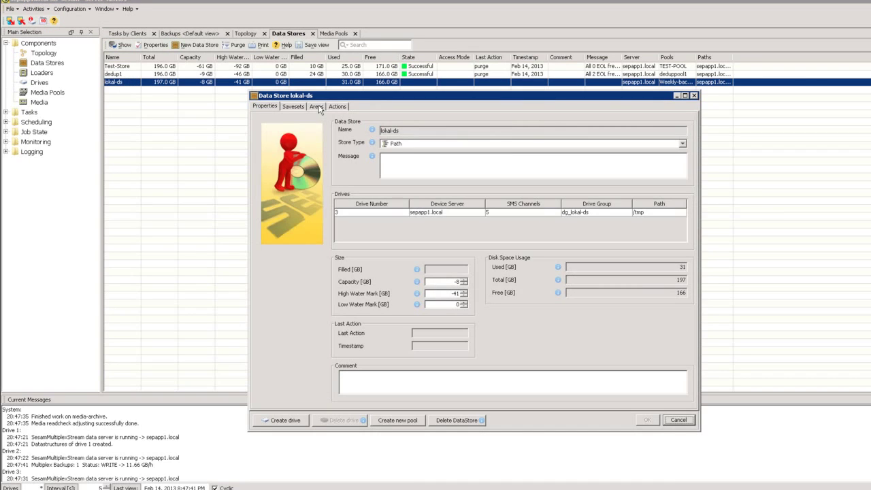
pyautogui.click(317, 107)
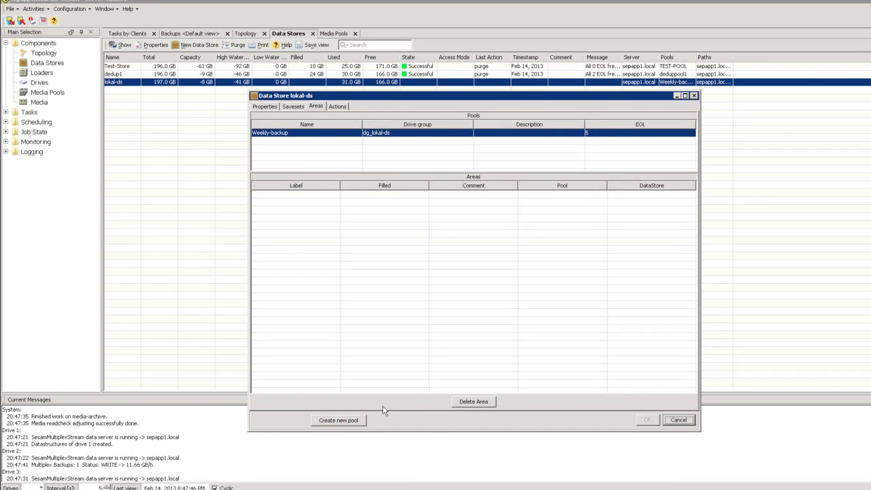
# Create a media pool named Monthly with a 30-day retention time in drive group dg_lokal-ds, and close the data store's properties.
pyautogui.click(342, 422)
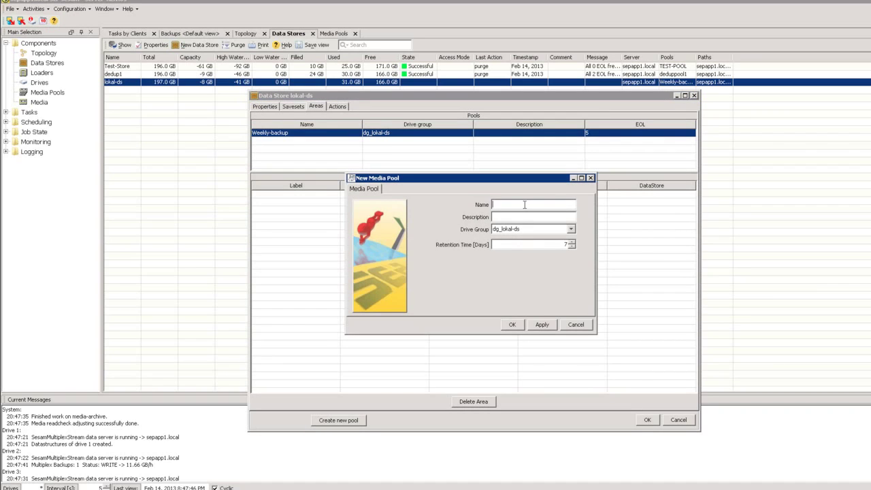
pyautogui.write('Monthly')
pyautogui.doubleClick(566, 244)
pyautogui.write('30')
pyautogui.click(512, 324)
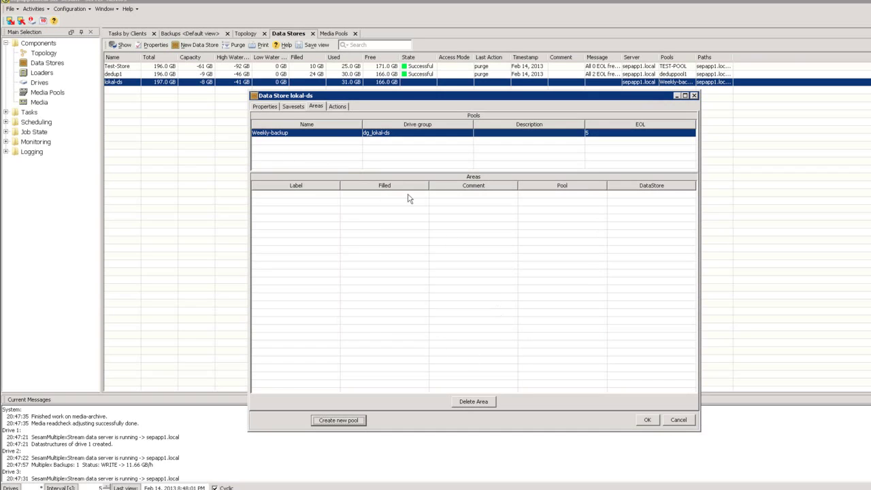
pyautogui.click(645, 419)
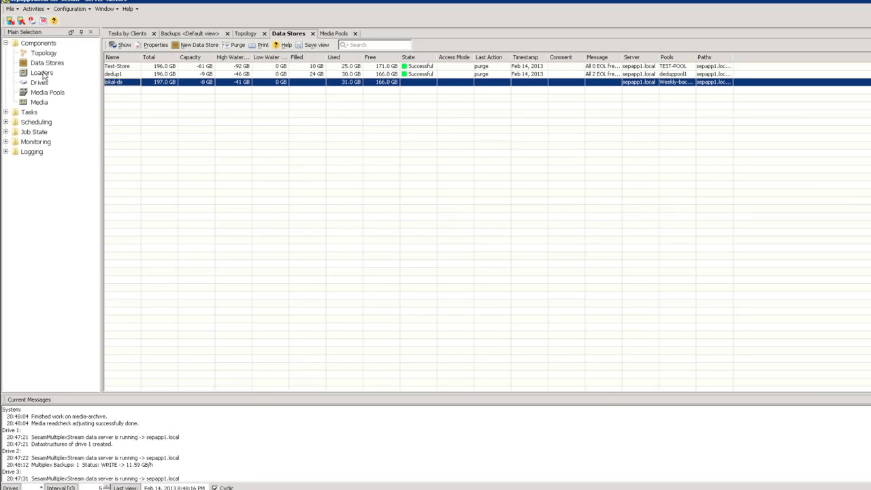
# Start a new loader with w2008-1 as its device server, and discard it without creating the loader.
pyautogui.click(42, 73)
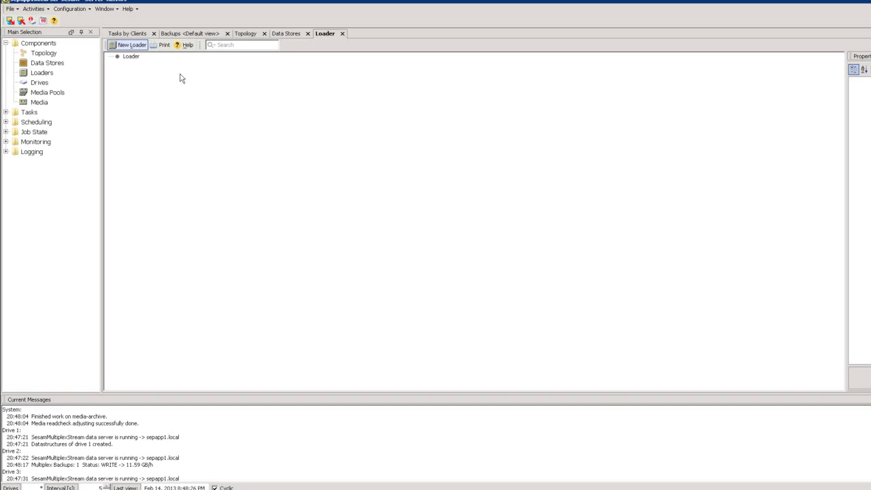
pyautogui.click(130, 44)
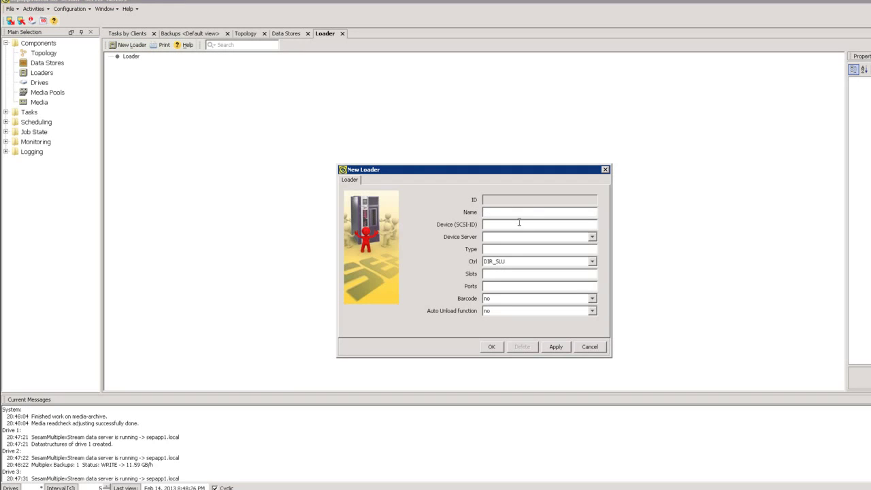
pyautogui.click(520, 239)
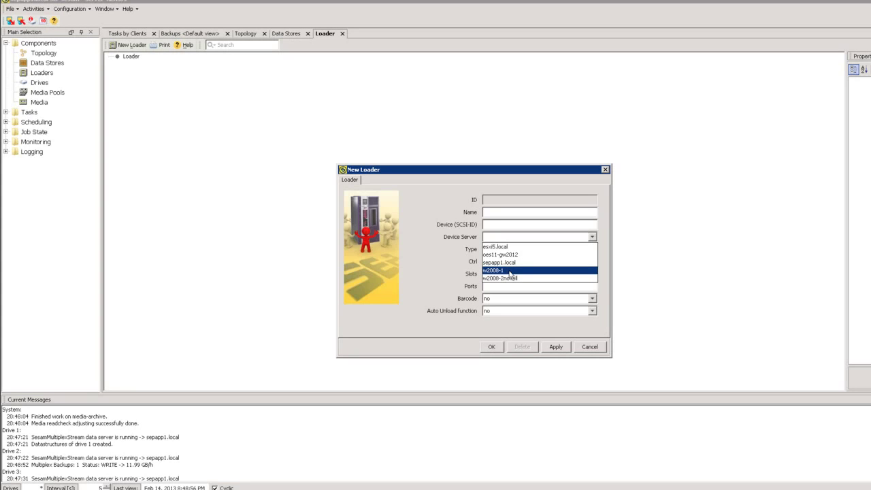
pyautogui.click(510, 271)
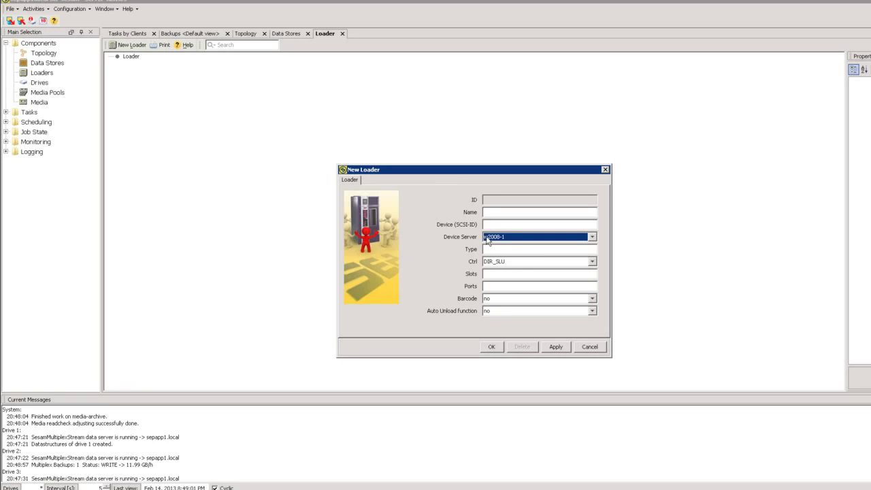
pyautogui.click(590, 347)
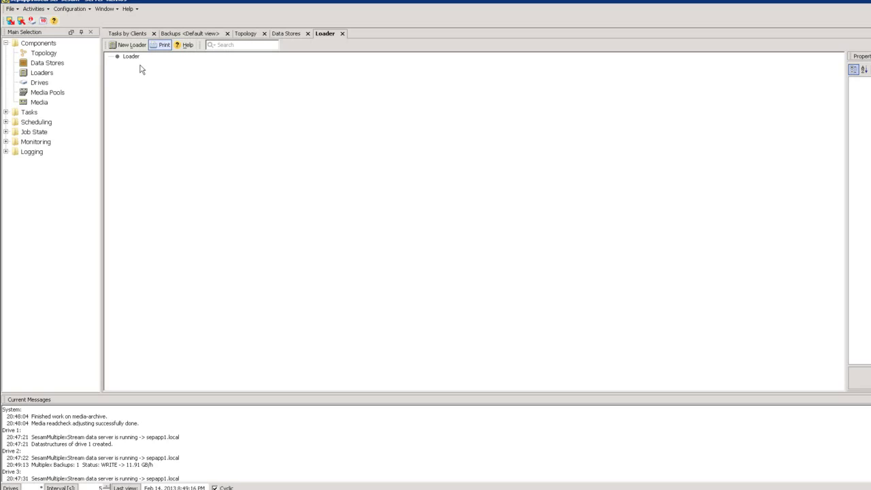
# Create a drive group named RDX.
pyautogui.click(40, 83)
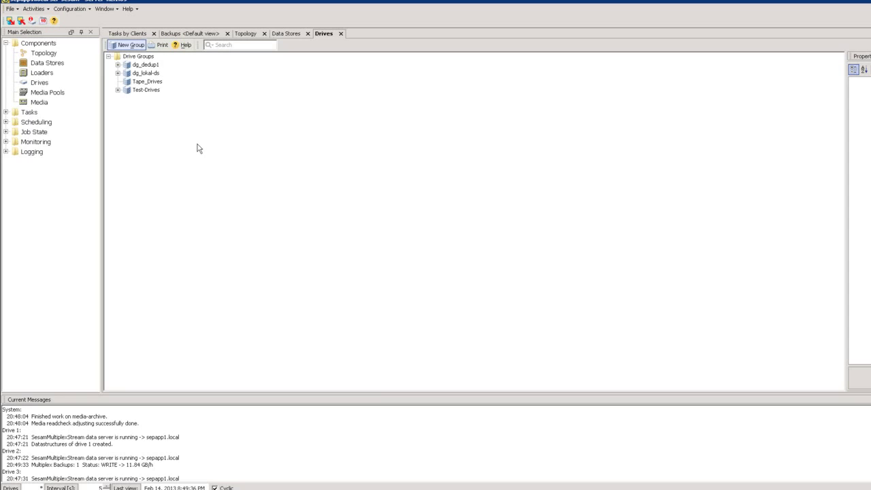
pyautogui.click(132, 45)
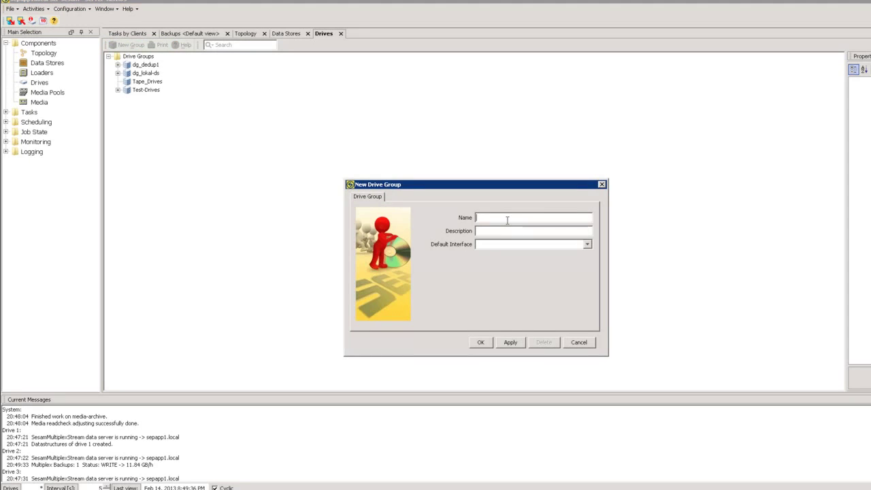
pyautogui.click(507, 219)
pyautogui.write('RDX')
pyautogui.click(480, 342)
# Add a DISK_HARD drive on sepapp1.local to the RDX drive group, keeping 5 max. channels, and expand the group.
pyautogui.click(138, 82)
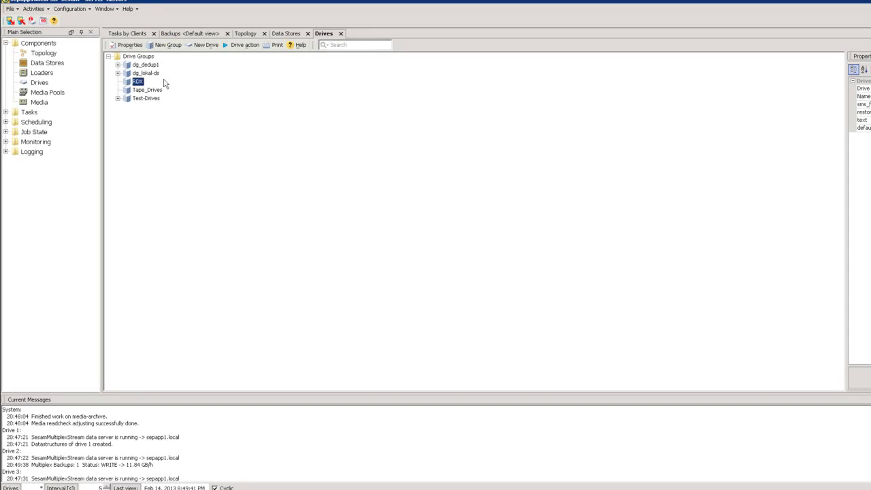
pyautogui.click(204, 45)
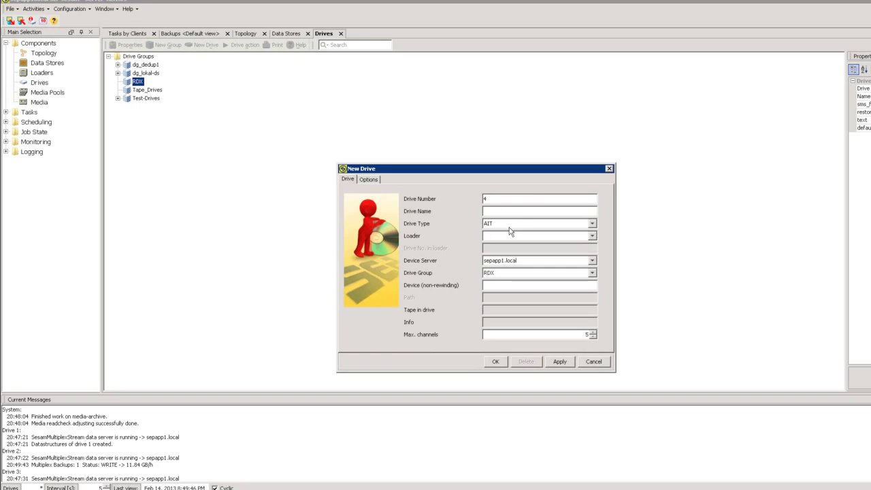
pyautogui.click(525, 225)
pyautogui.scroll(3, 518, 253)
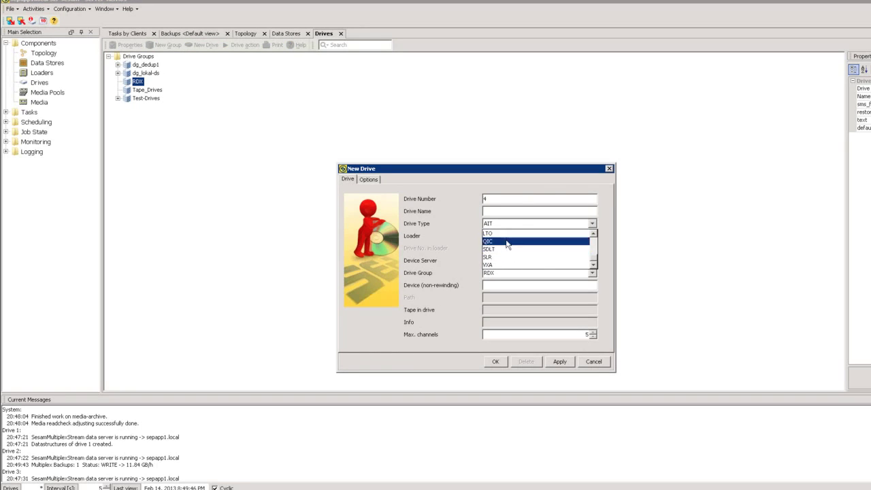
pyautogui.scroll(3, 517, 250)
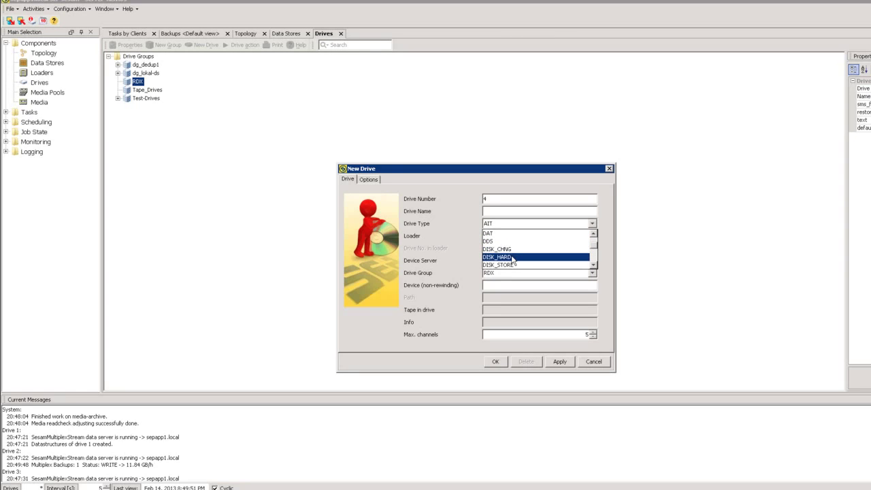
pyautogui.click(516, 257)
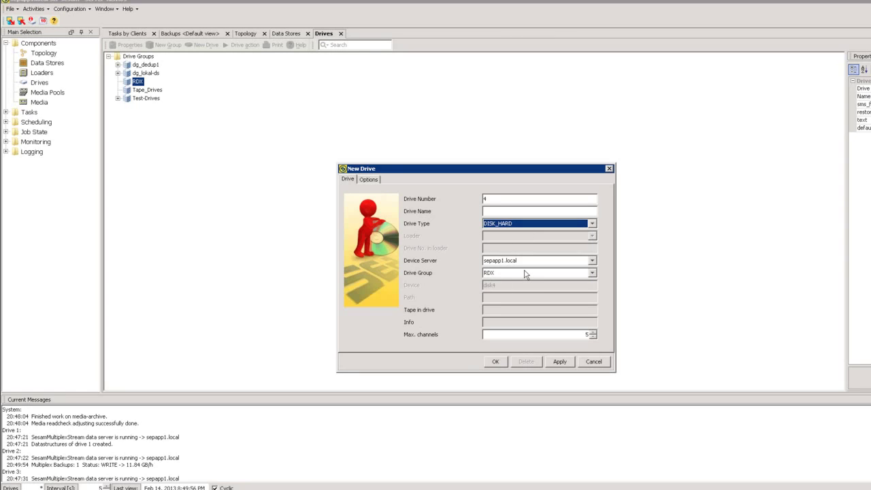
pyautogui.doubleClick(574, 335)
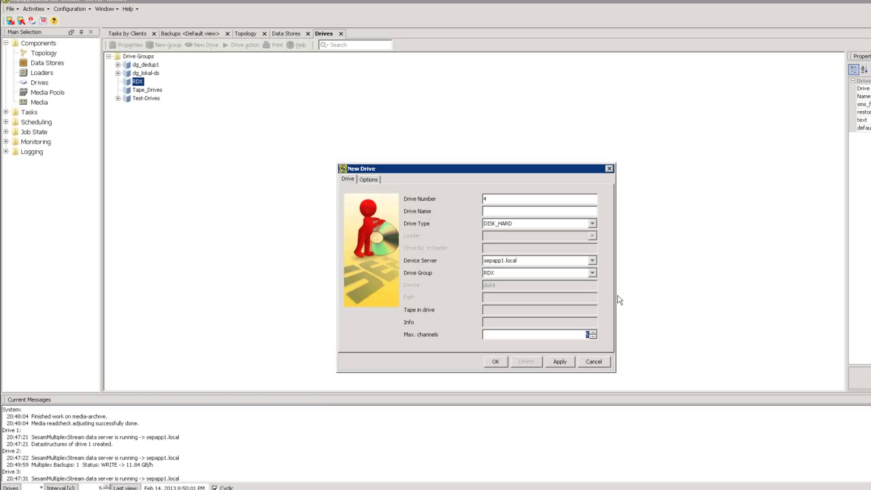
pyautogui.click(495, 361)
pyautogui.click(118, 82)
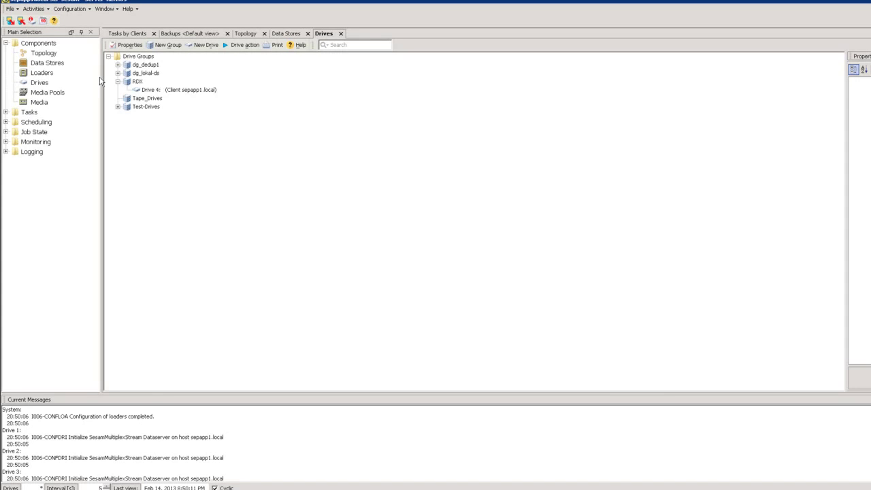
# View the media pools, selecting the Monthly and Weekly-backup pools of drive group dg_lokal-ds.
pyautogui.click(55, 93)
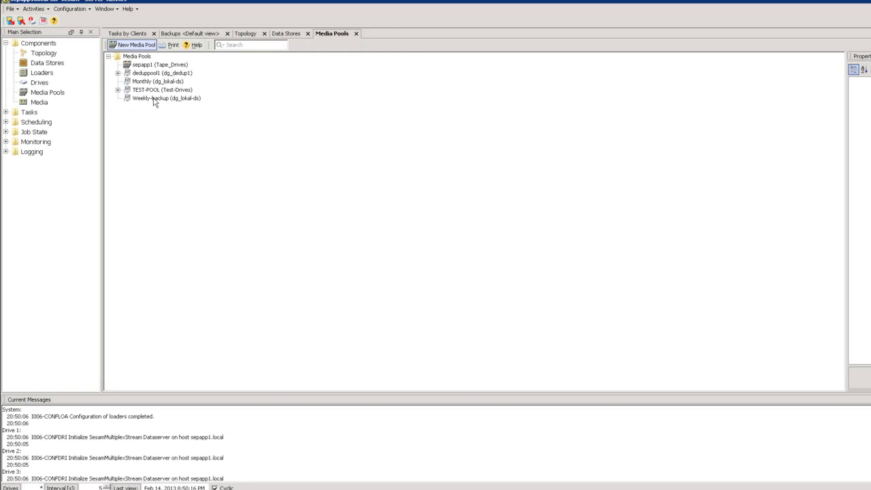
pyautogui.click(150, 82)
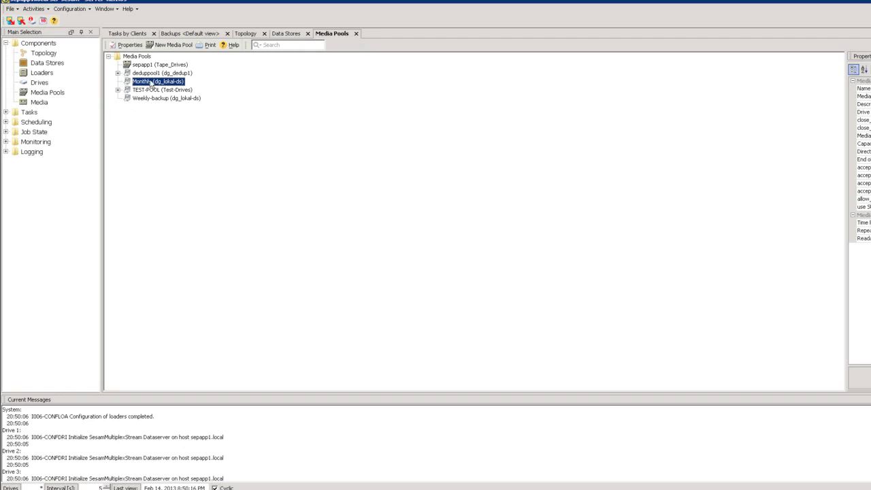
pyautogui.click(147, 99)
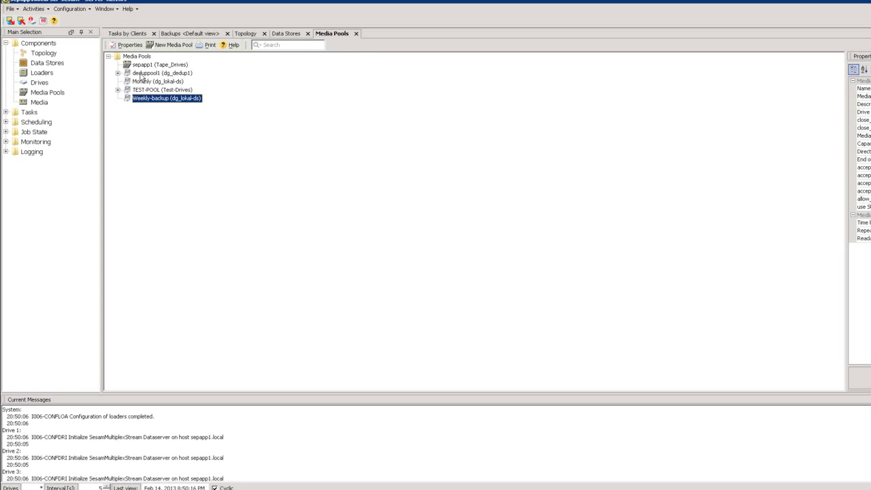
# Create a media pool named Tape_pool_week with description weekly Tape, drive group Tape_Drives and a 6-day retention time.
pyautogui.click(171, 45)
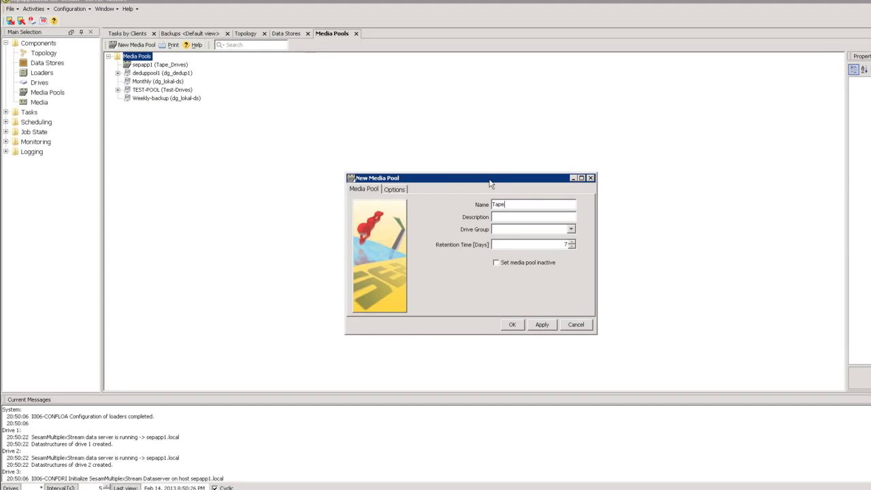
pyautogui.write('Tape_pool_week')
pyautogui.doubleClick(564, 245)
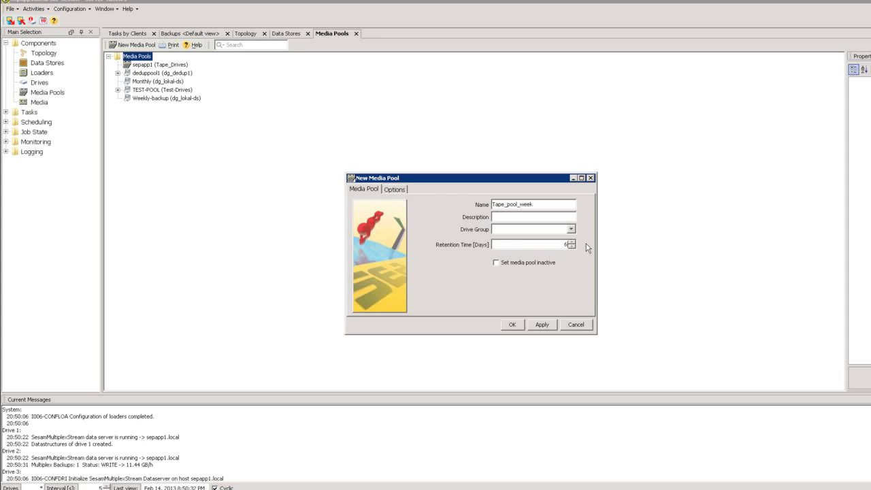
pyautogui.click(511, 323)
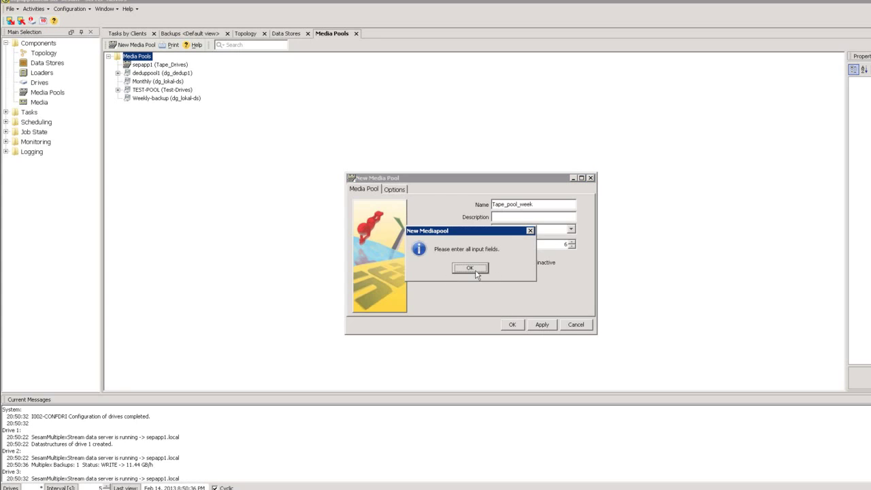
pyautogui.click(470, 268)
pyautogui.click(516, 217)
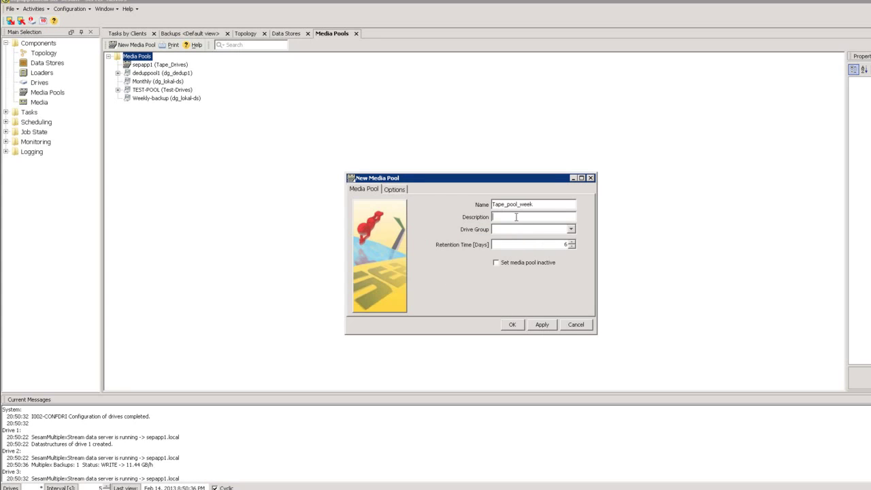
pyautogui.write('weekly Tape')
pyautogui.click(572, 229)
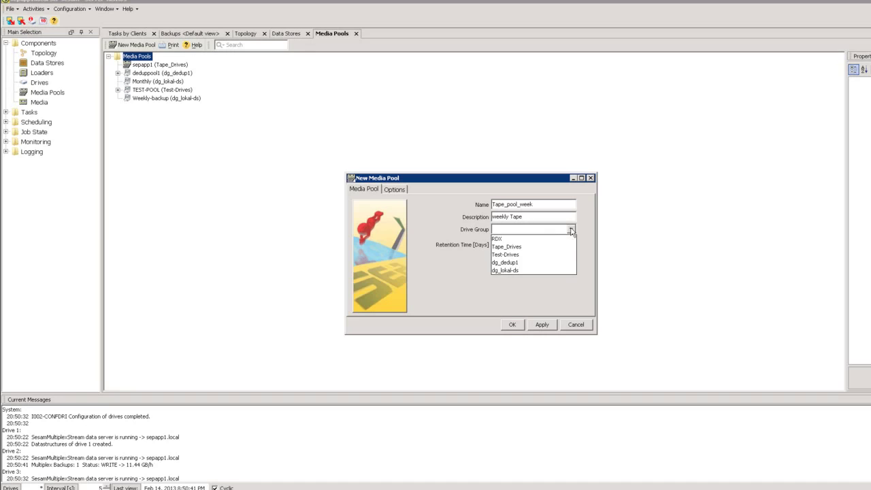
pyautogui.click(521, 247)
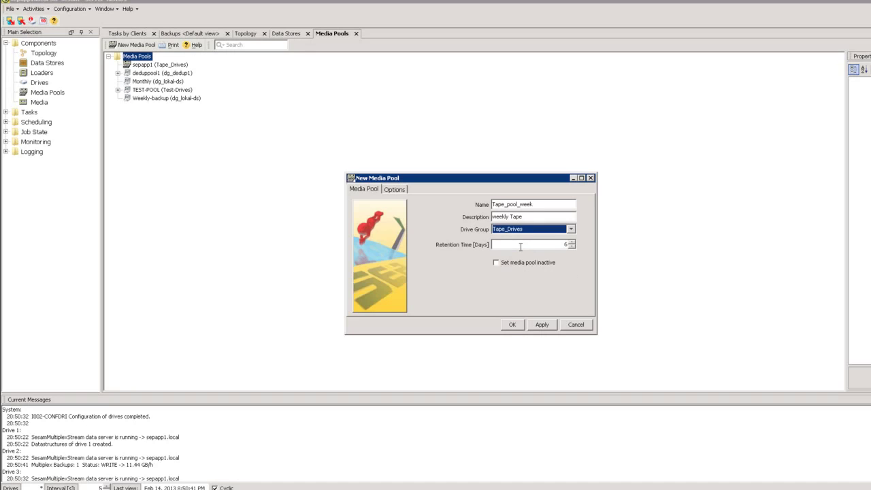
pyautogui.click(512, 324)
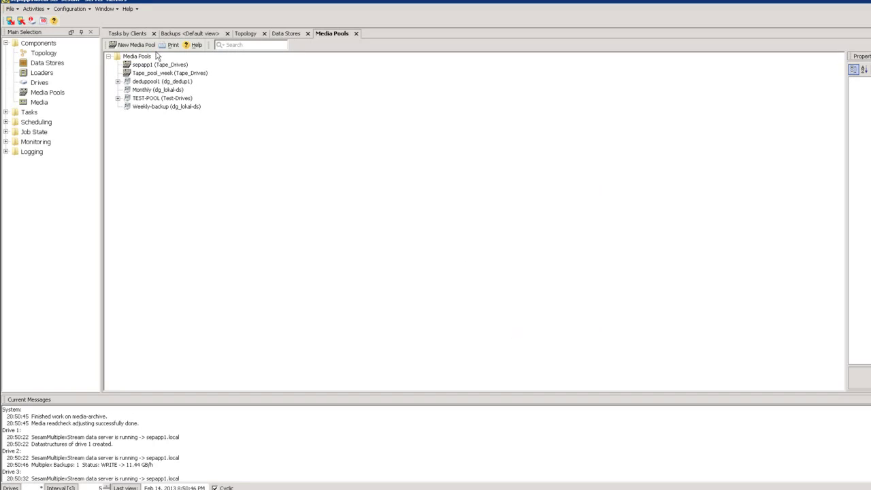
# Create a media pool named Tape-Monthly with description monthly, drive group Tape_Drives and a 30-day retention time.
pyautogui.click(137, 45)
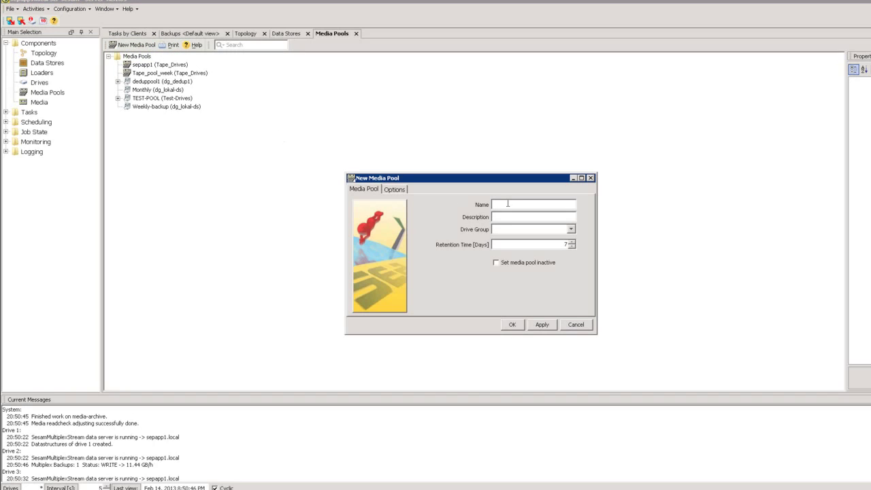
pyautogui.write('Tape-Monthly')
pyautogui.click(548, 219)
pyautogui.write('monthly')
pyautogui.click(570, 230)
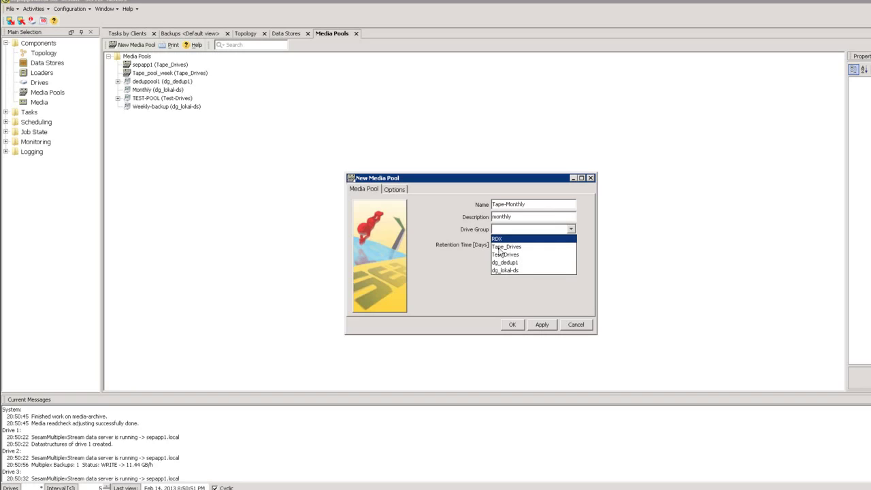
pyautogui.click(528, 247)
pyautogui.press('Tab')
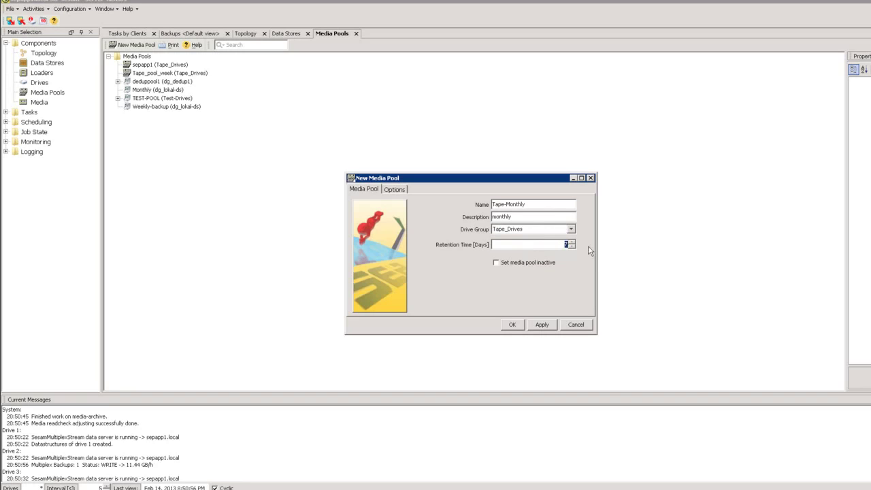
pyautogui.write('30')
pyautogui.click(513, 325)
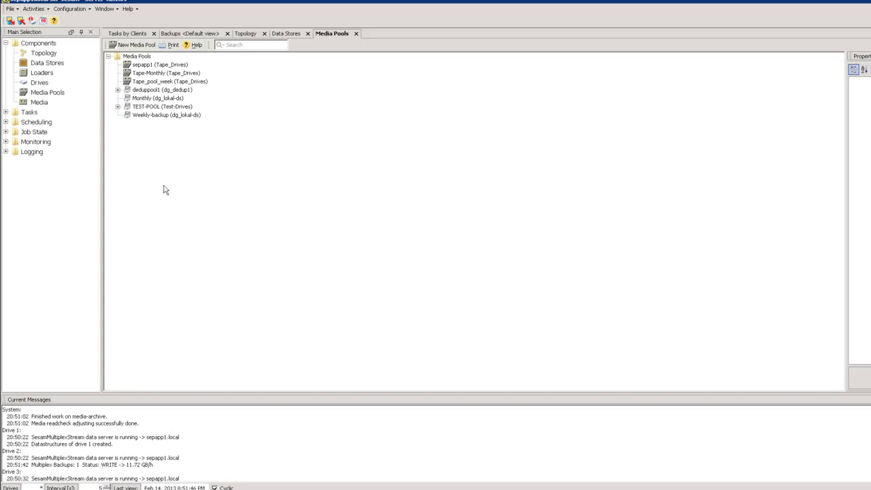
# View the media list, and expand the CitrixXEN, LOCAL and Microsoft locations in the tasks by clients, selecting client w2008-1.
pyautogui.click(35, 104)
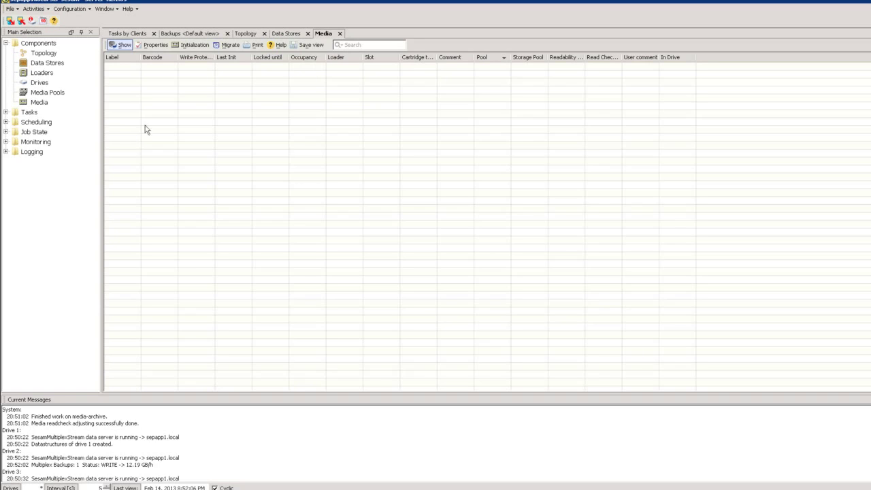
pyautogui.click(6, 112)
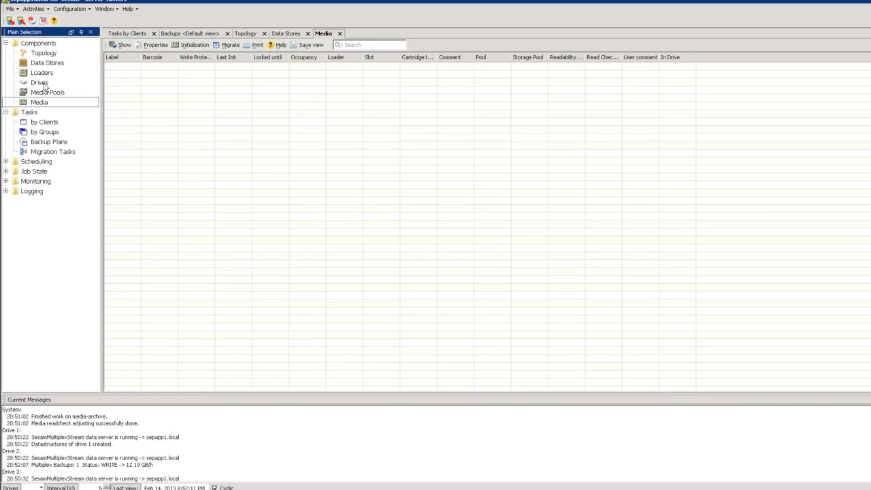
pyautogui.click(42, 123)
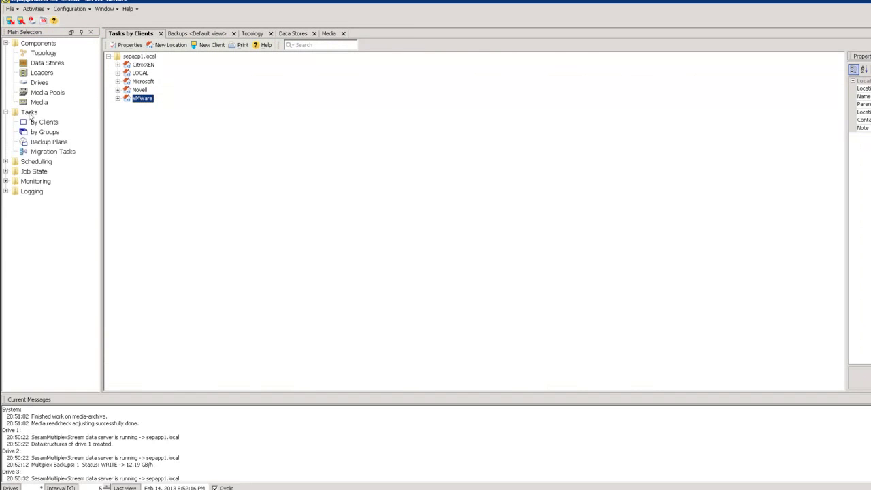
pyautogui.click(118, 64)
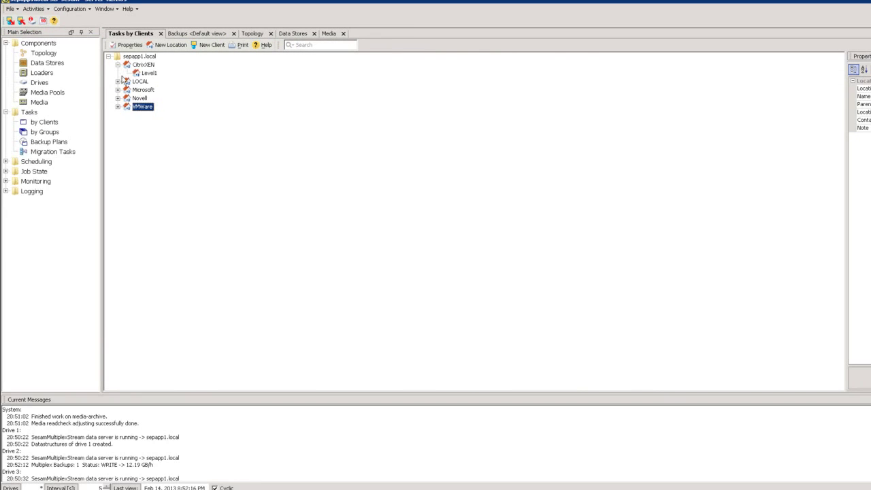
pyautogui.click(118, 81)
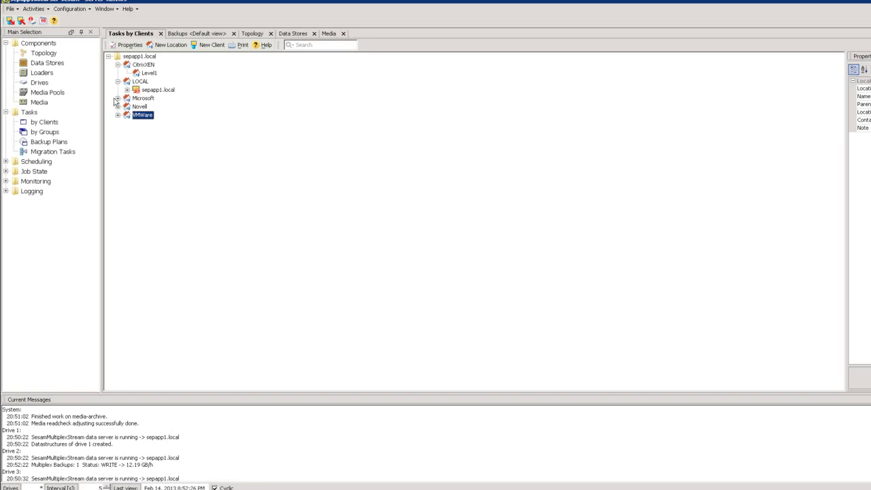
pyautogui.click(117, 98)
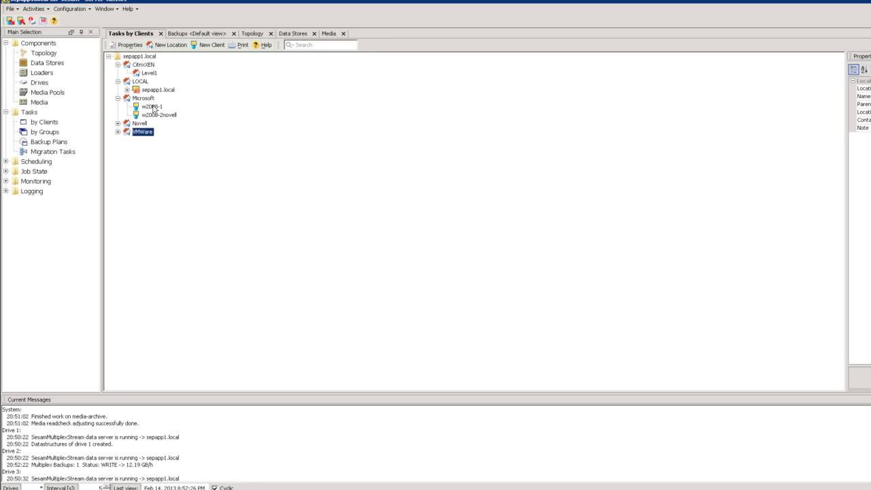
pyautogui.click(160, 109)
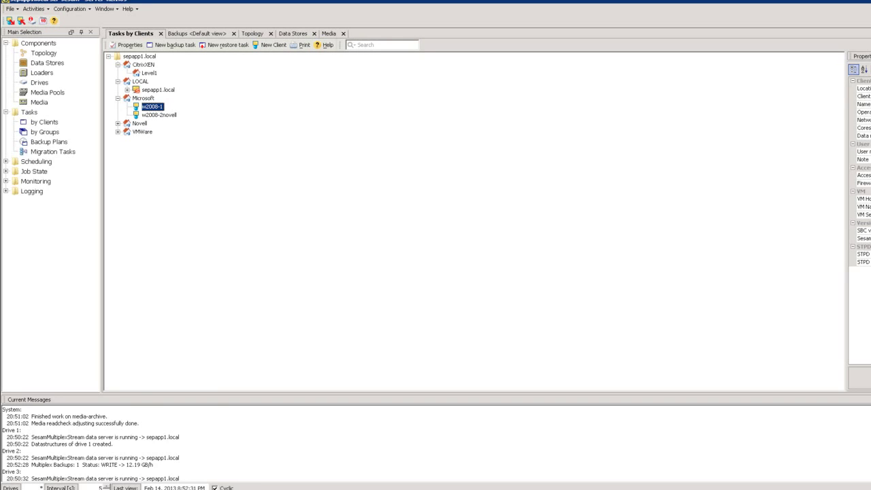
# Switch to the w2008-1 132DNS virtual machine in VMware Workstation, view its drives in Computer, and return to the backup console.
pyautogui.click(169, 489)
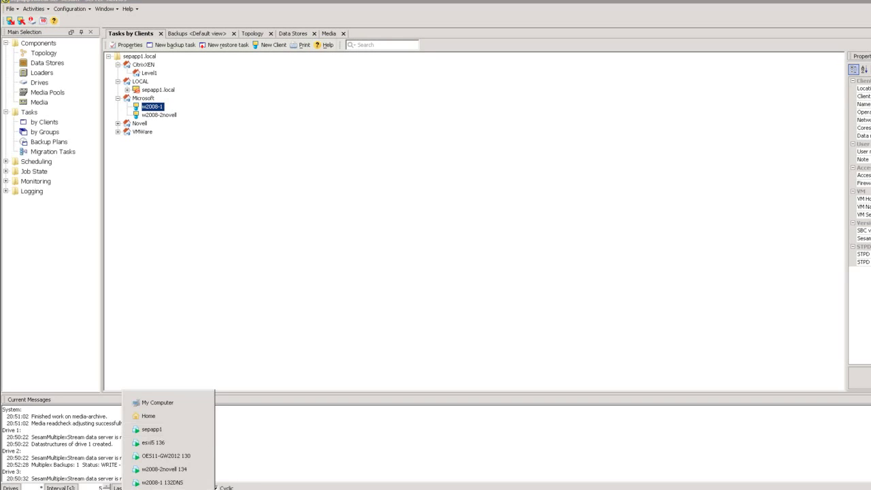
pyautogui.click(178, 483)
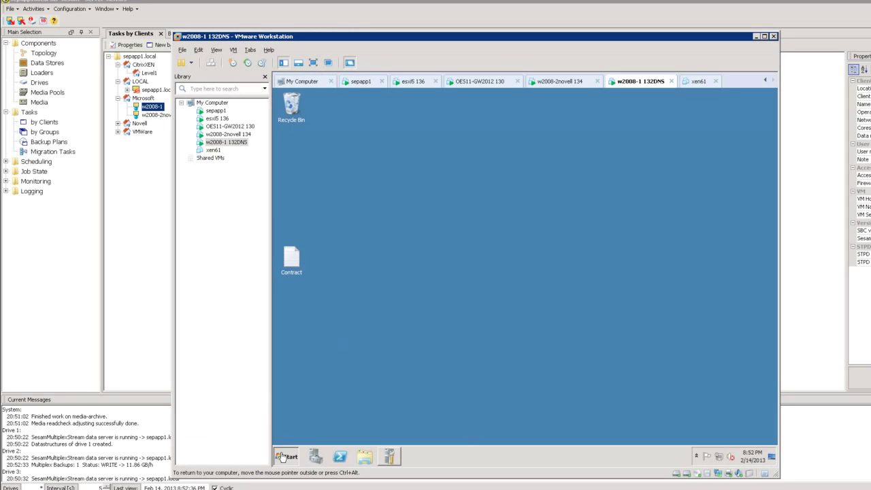
pyautogui.click(282, 456)
pyautogui.click(422, 306)
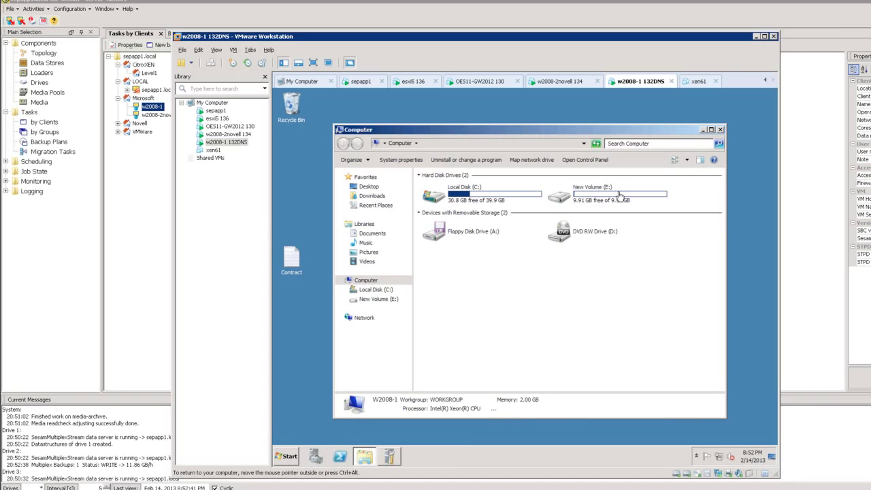
pyautogui.click(153, 194)
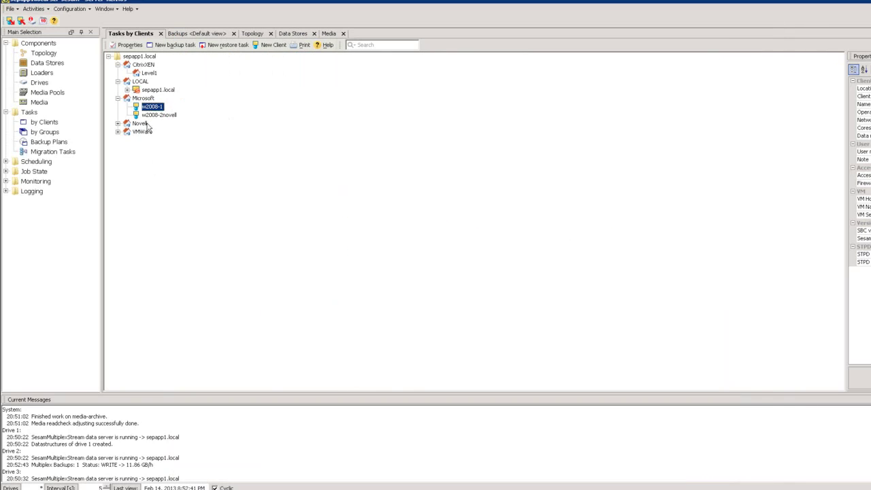
# Start a new backup task for client w2008-1, browse the available backup types and choose Path Backup.
pyautogui.rightClick(156, 111)
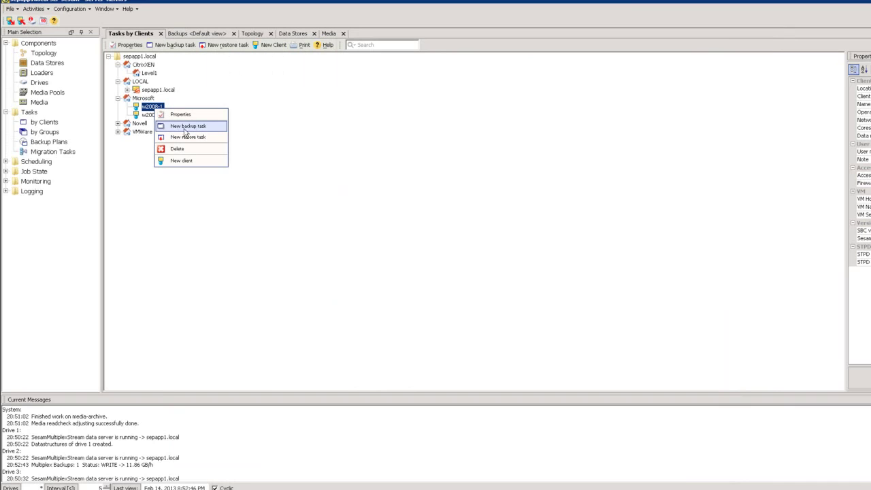
pyautogui.click(193, 128)
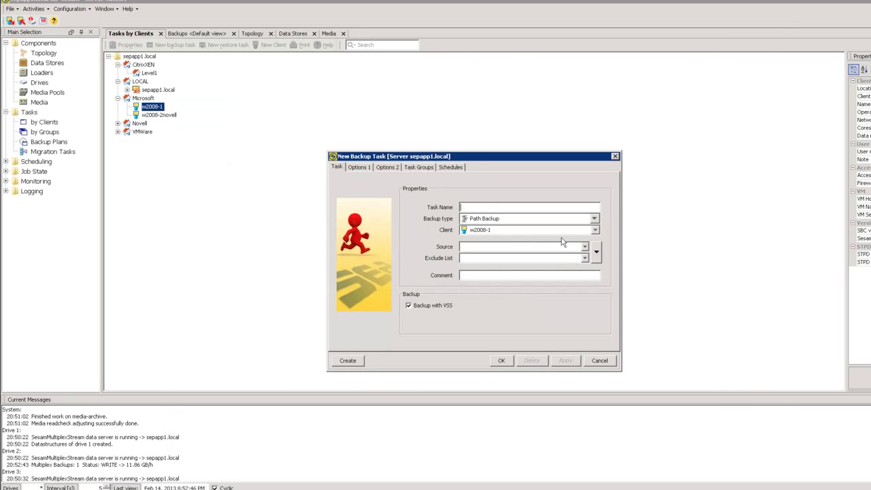
pyautogui.click(494, 220)
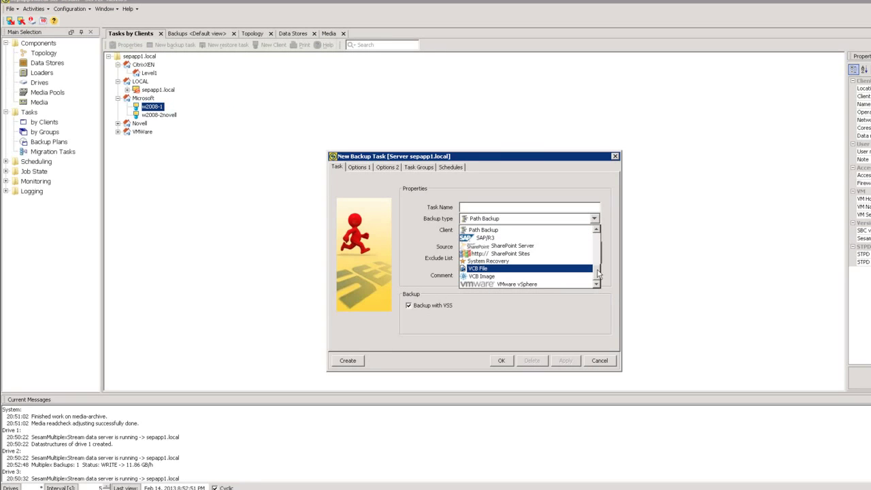
pyautogui.scroll(4, 558, 255)
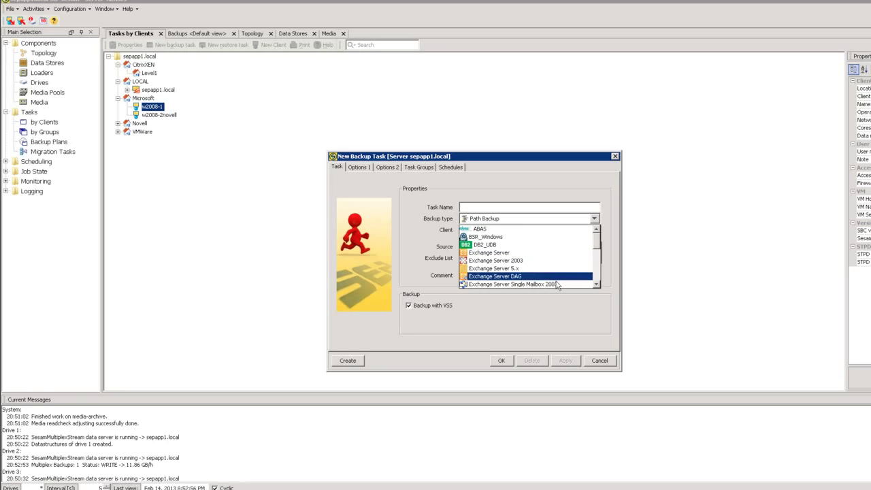
pyautogui.click(597, 284)
pyautogui.click(597, 284)
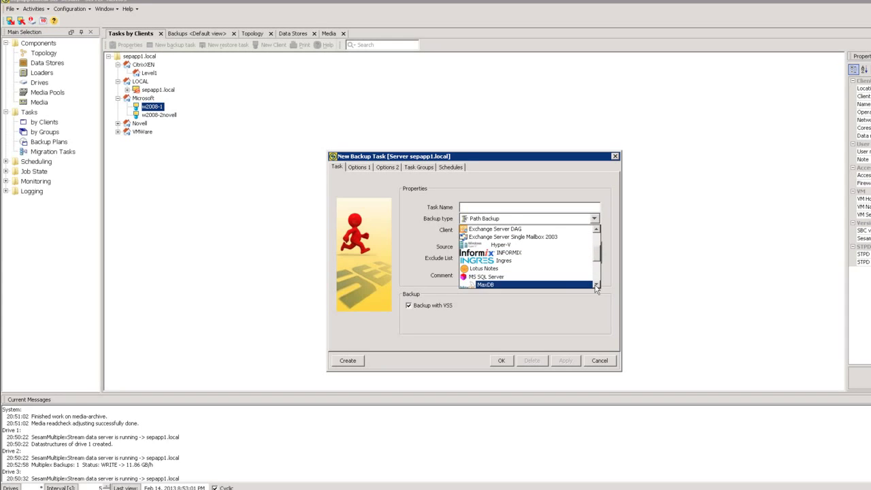
pyautogui.scroll(-2, 568, 282)
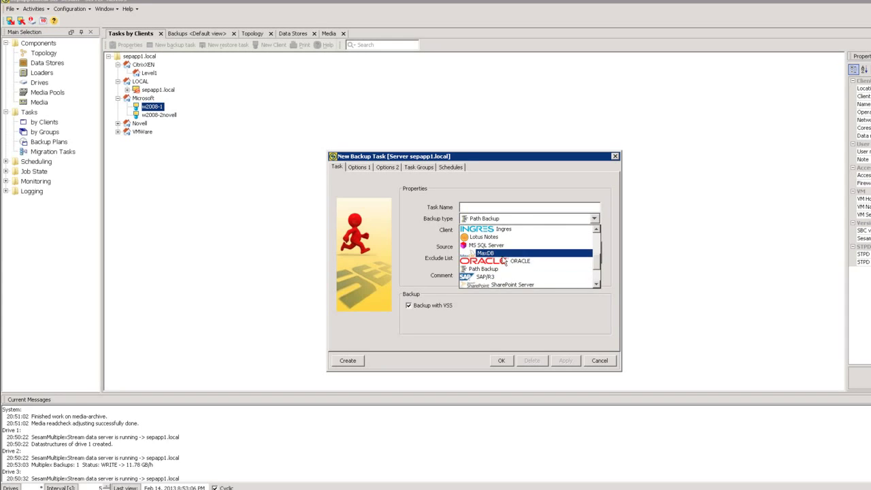
pyautogui.click(596, 286)
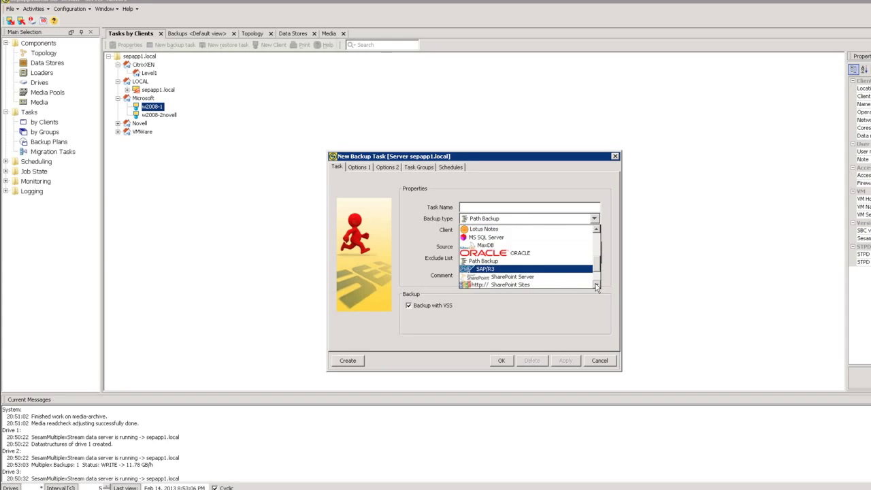
pyautogui.click(596, 286)
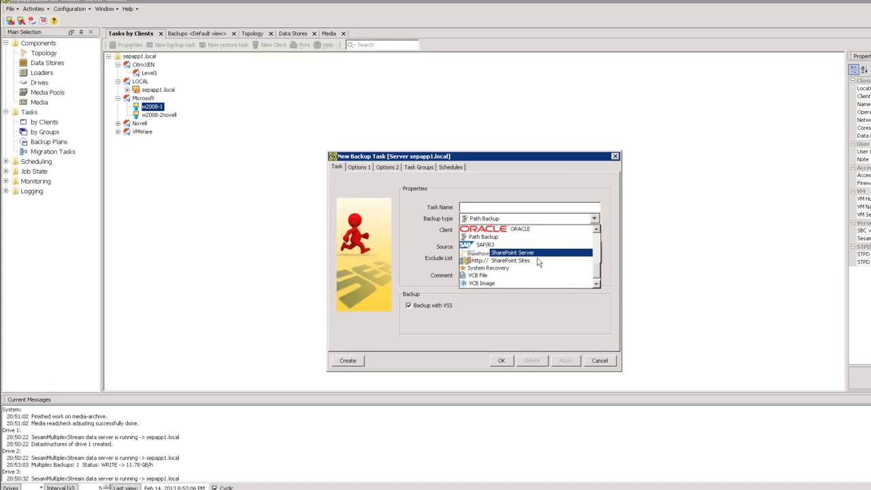
pyautogui.click(596, 286)
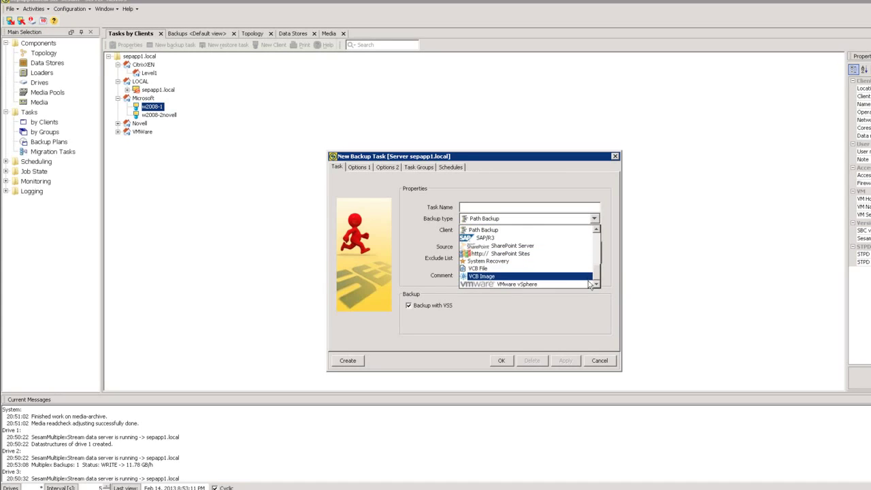
pyautogui.click(507, 236)
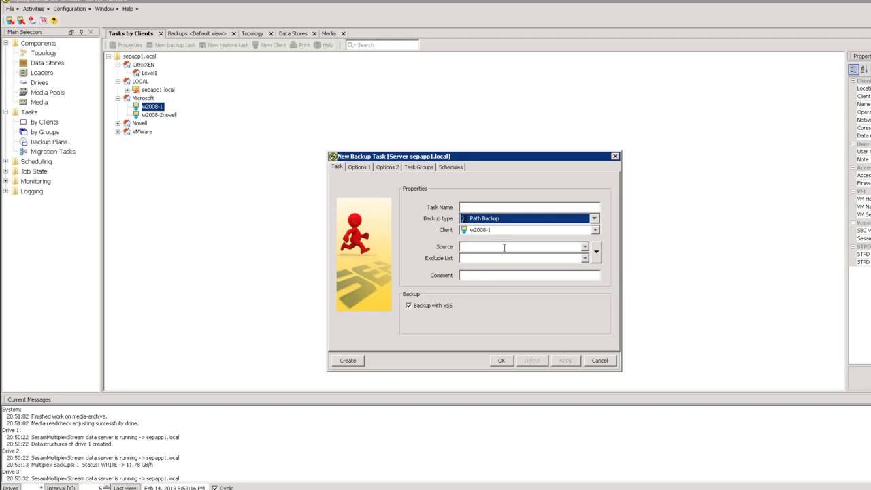
# Browse the client's file system and set only drive C: as the backup source.
pyautogui.click(596, 254)
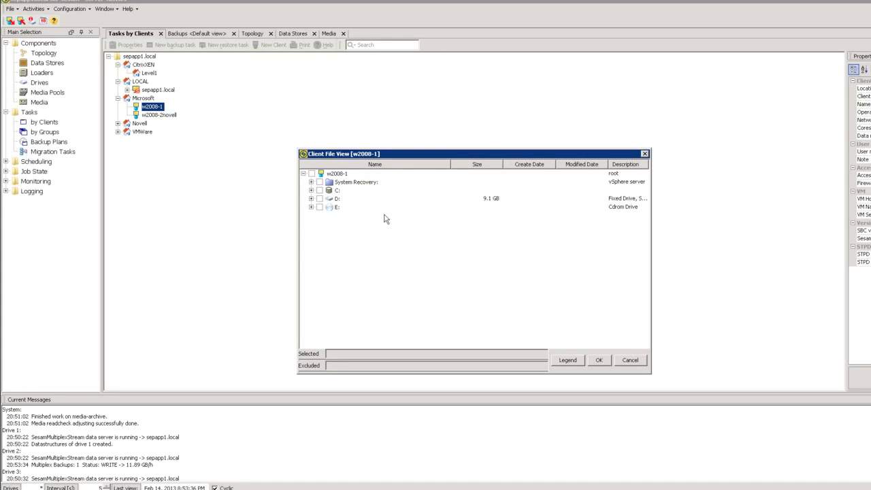
pyautogui.click(319, 190)
pyautogui.click(320, 199)
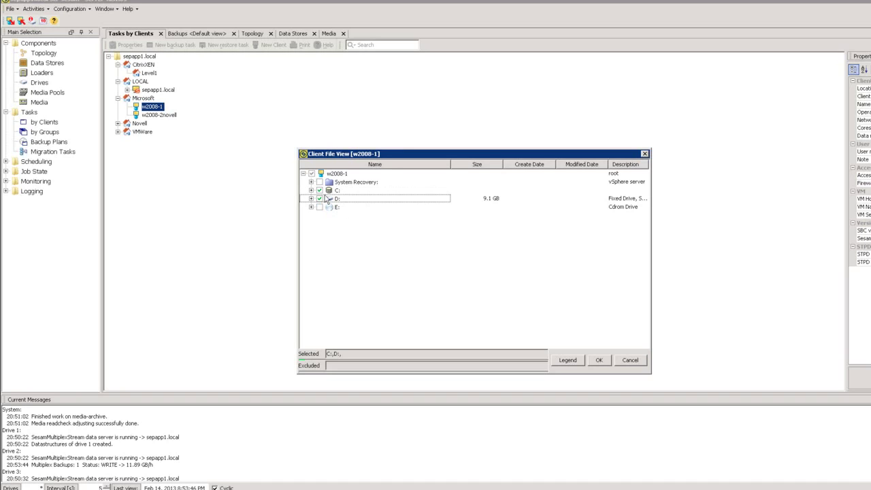
pyautogui.click(319, 199)
pyautogui.click(597, 362)
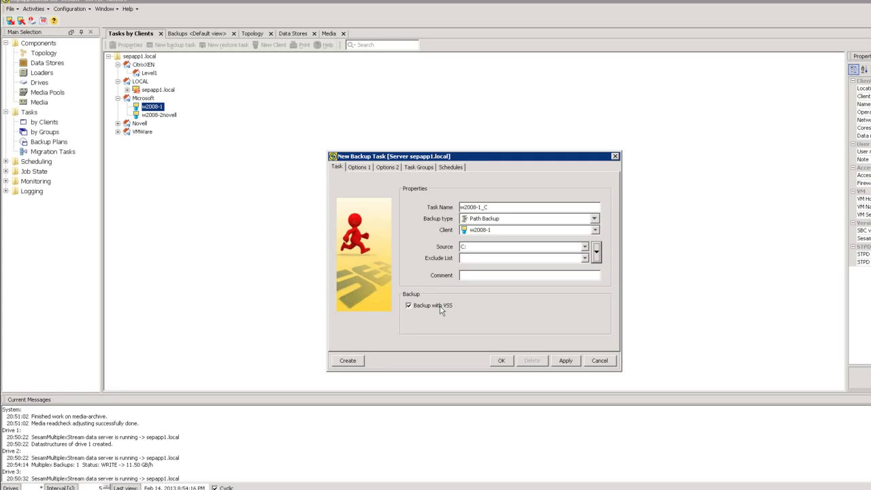
# Turn Backup with VSS off and on again, and save the backup task for drive C:.
pyautogui.click(441, 308)
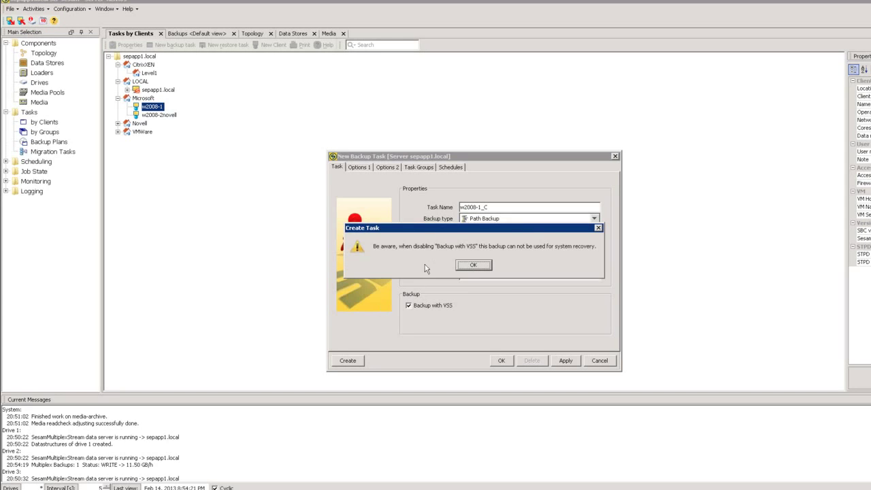
pyautogui.click(473, 265)
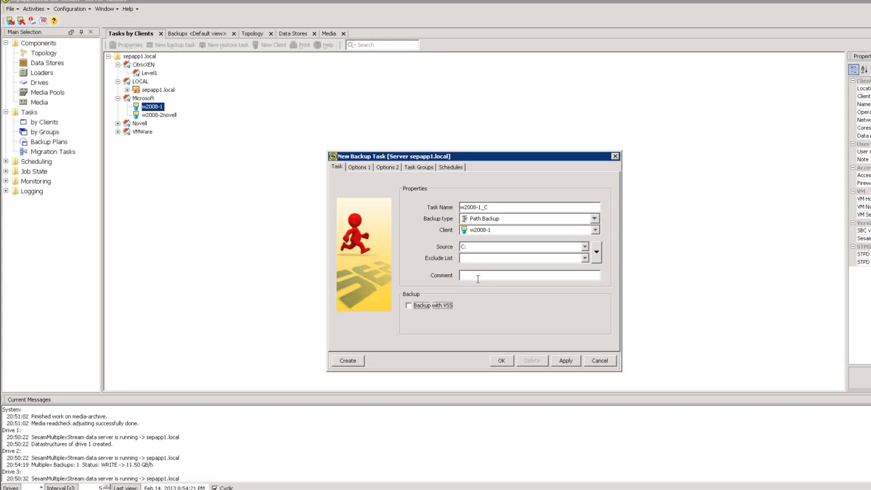
pyautogui.click(438, 309)
pyautogui.click(507, 361)
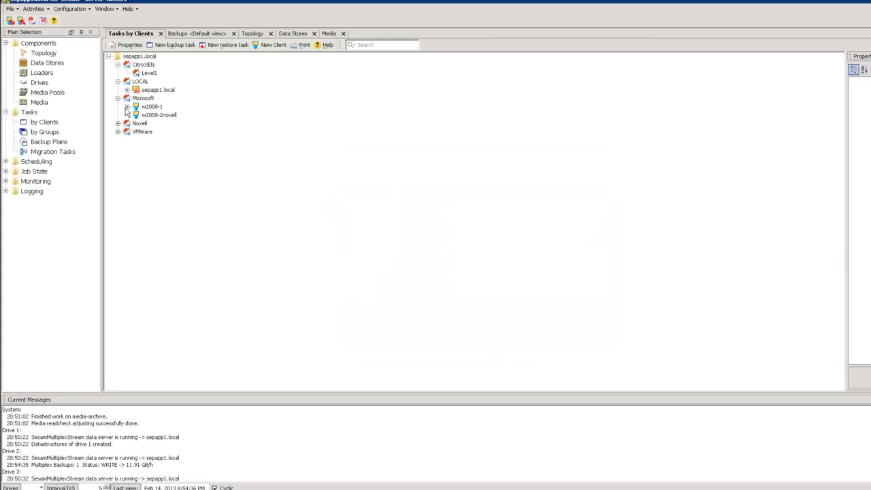
# Prepare an immediate start of the w2008-1_C backup task with the backup type set to FULL.
pyautogui.click(127, 107)
pyautogui.click(165, 115)
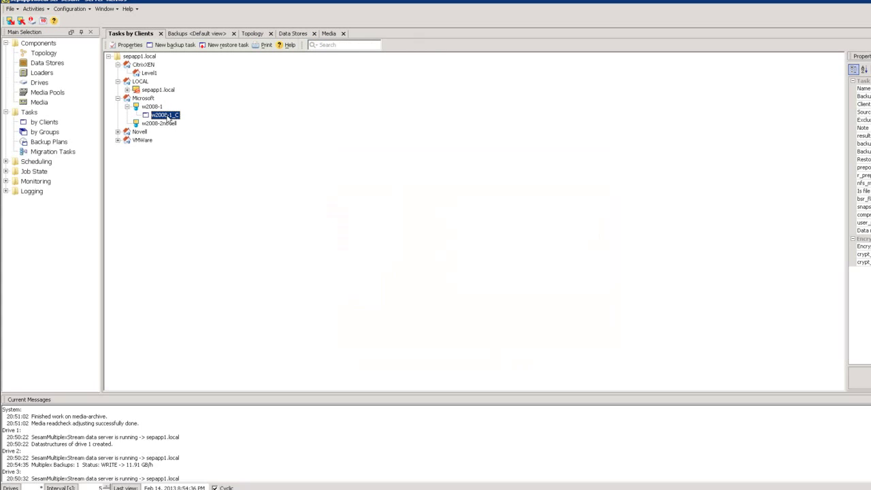
pyautogui.rightClick(167, 118)
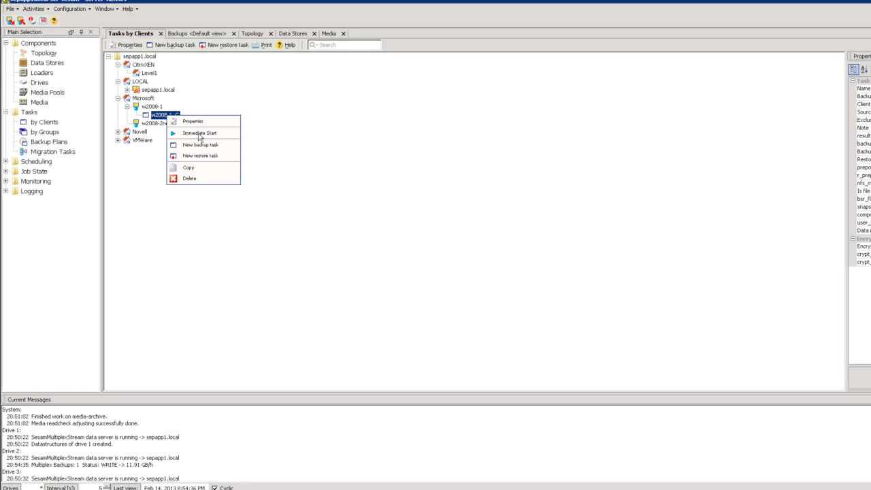
pyautogui.click(204, 133)
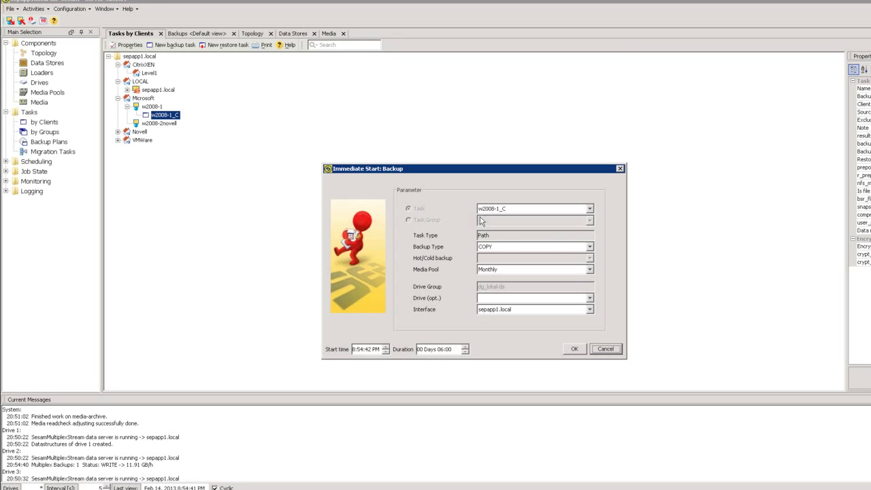
pyautogui.click(533, 246)
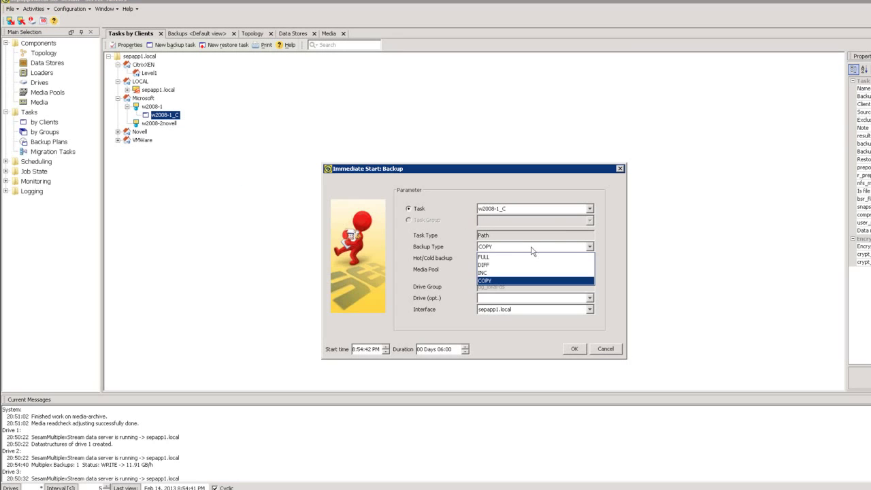
pyautogui.click(494, 257)
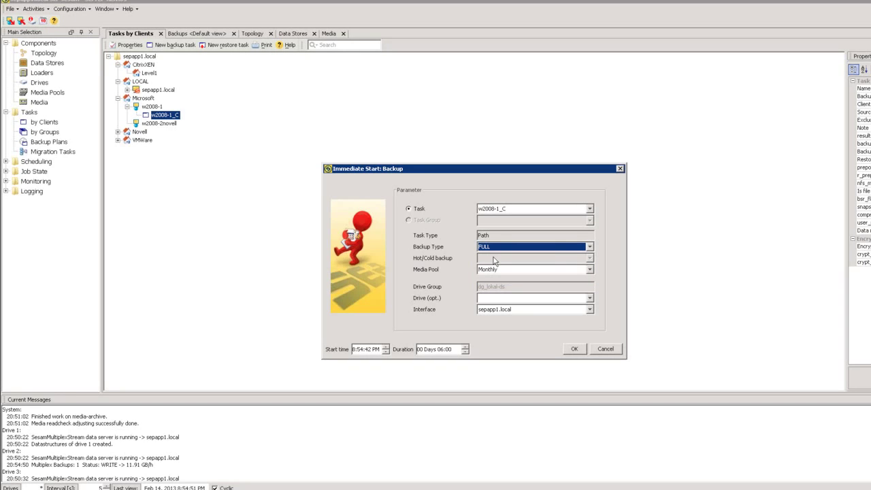
# Set the media pool of the immediate backup to deduppool1.
pyautogui.click(588, 270)
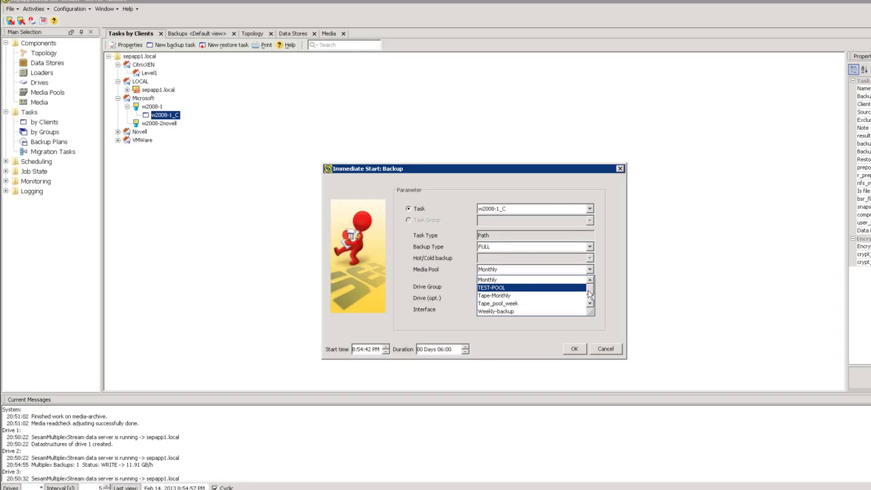
pyautogui.moveTo(589, 293); pyautogui.dragTo(590, 306)
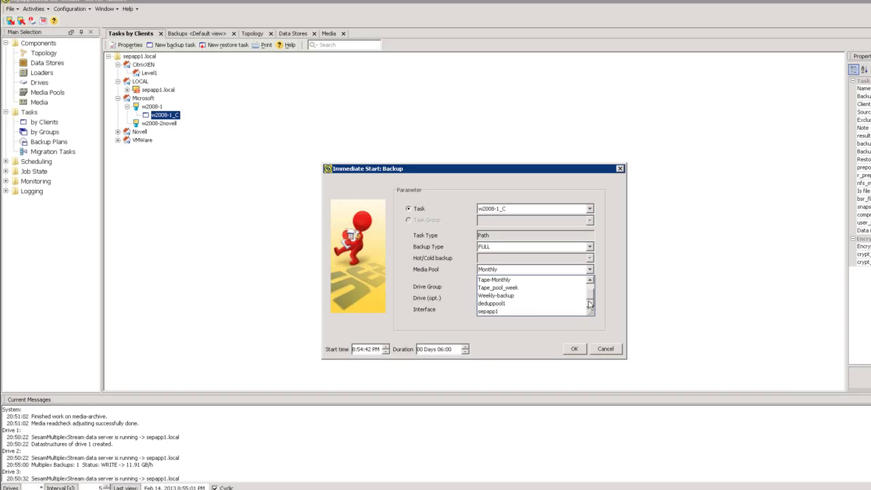
pyautogui.click(516, 304)
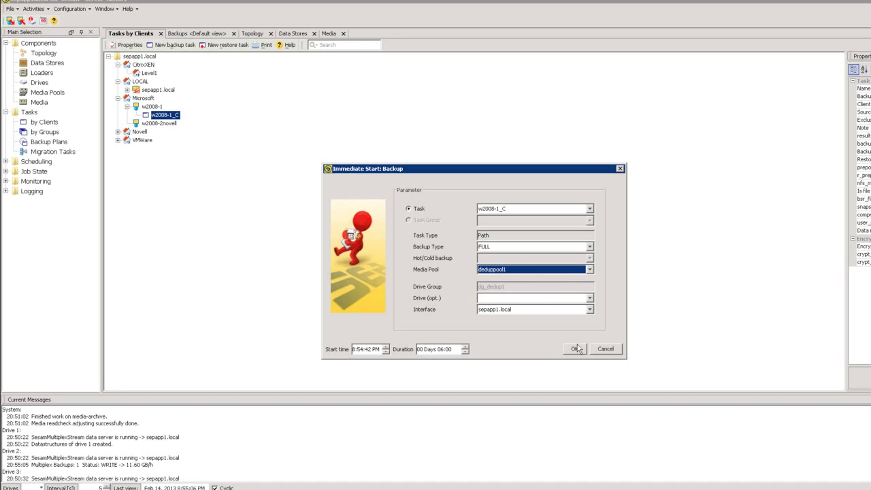
# Switch the media pool to TEST-POOL and start the w2008-1_C backup immediately.
pyautogui.click(522, 274)
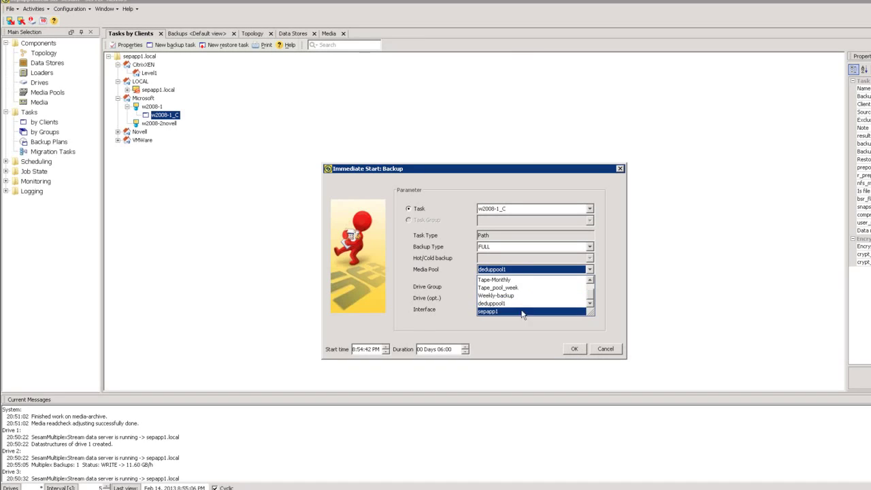
pyautogui.scroll(3, 522, 299)
pyautogui.click(502, 289)
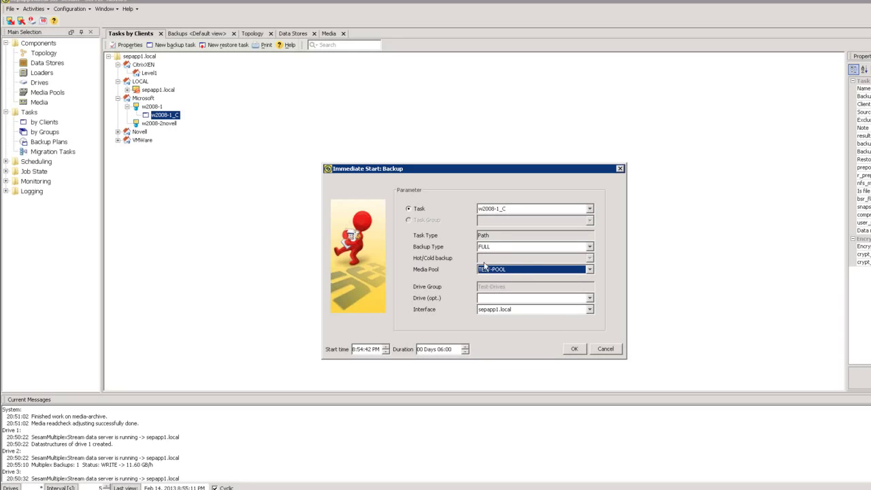
pyautogui.click(574, 349)
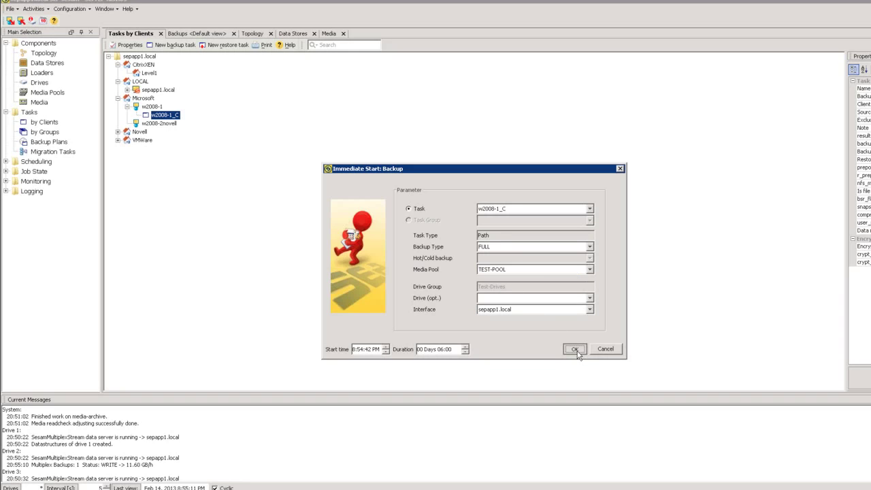
pyautogui.click(476, 279)
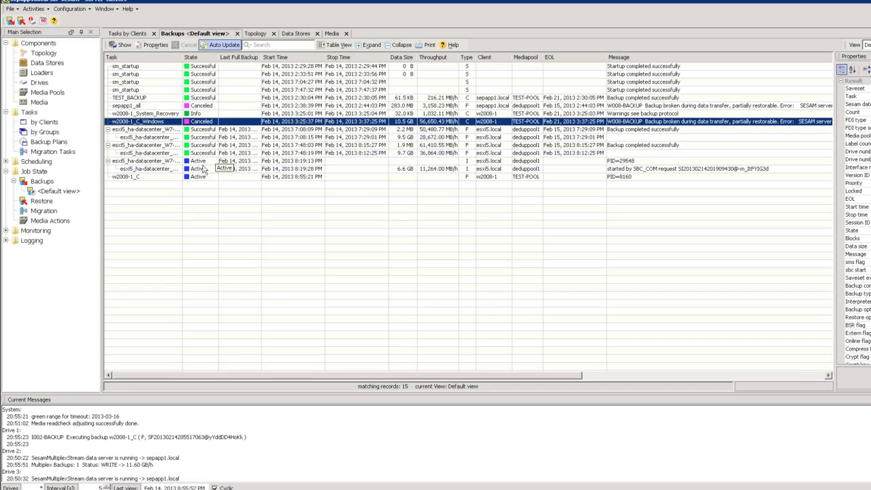
# Widen the Task column in the backup job list and select the w2008-1_C job.
pyautogui.click(162, 168)
pyautogui.moveTo(183, 61); pyautogui.dragTo(210, 61)
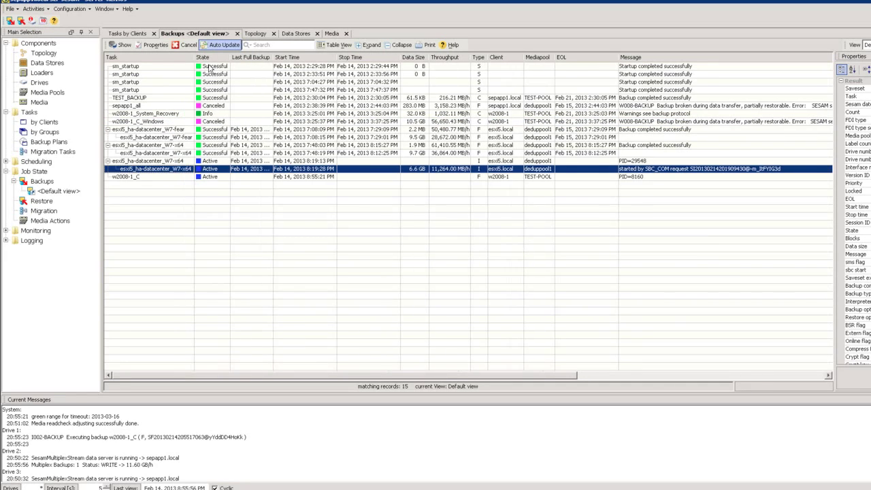
pyautogui.click(223, 181)
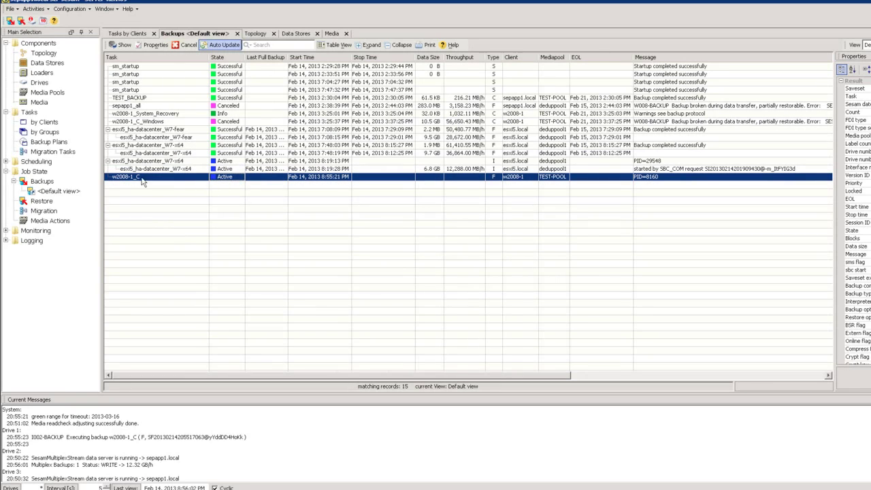
# Examine the w2008-1_C job's main log, highlight the Volume Shadow Copy entry, and close the log.
pyautogui.doubleClick(195, 178)
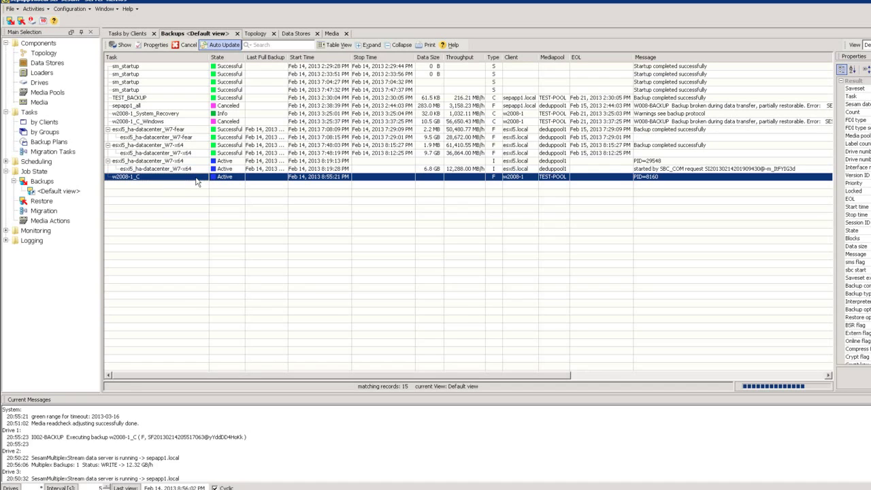
pyautogui.click(404, 151)
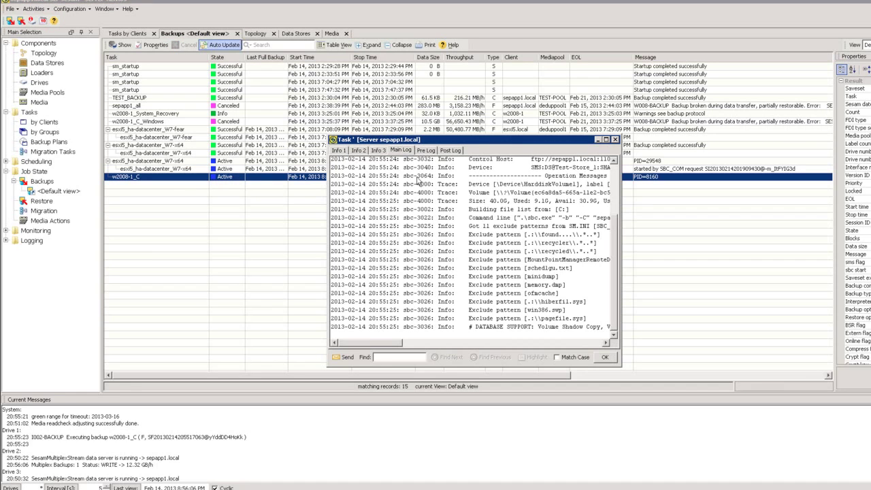
pyautogui.moveTo(388, 343); pyautogui.dragTo(477, 331)
pyautogui.click(415, 330)
pyautogui.moveTo(409, 328); pyautogui.dragTo(480, 329)
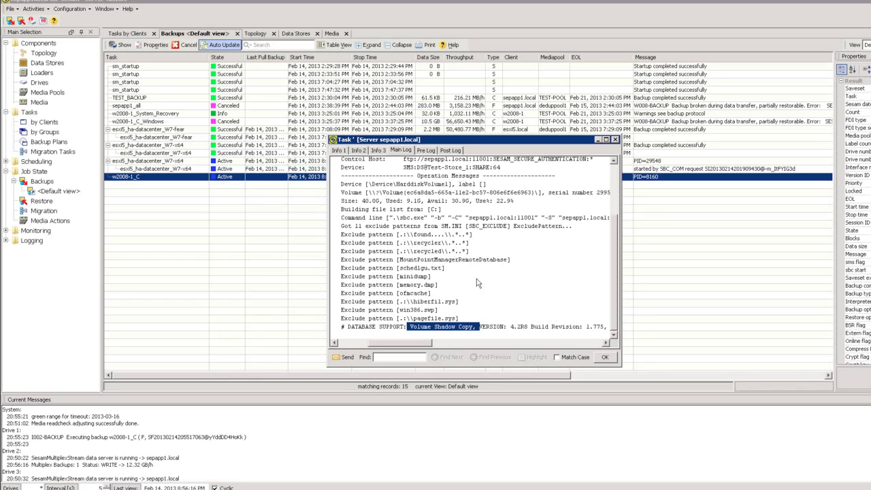
pyautogui.click(605, 357)
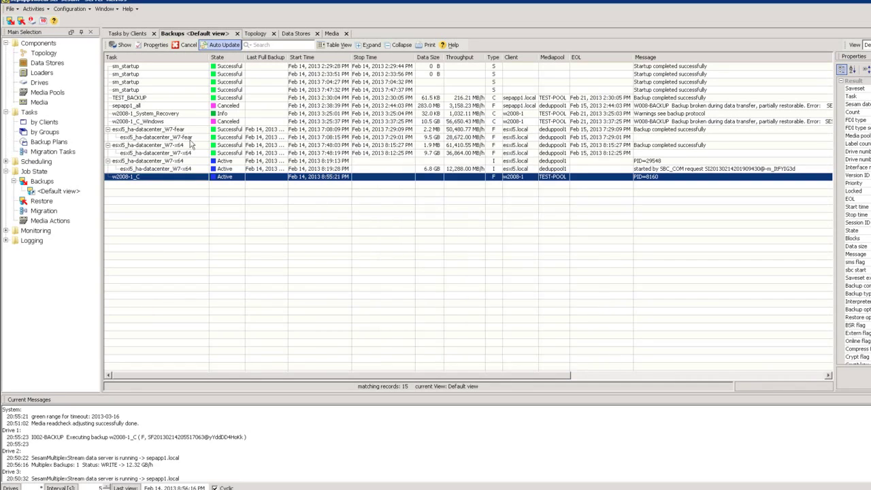
# Return to the tasks by client and start a new backup task for the Novell client oes11-gw2012.
pyautogui.click(45, 122)
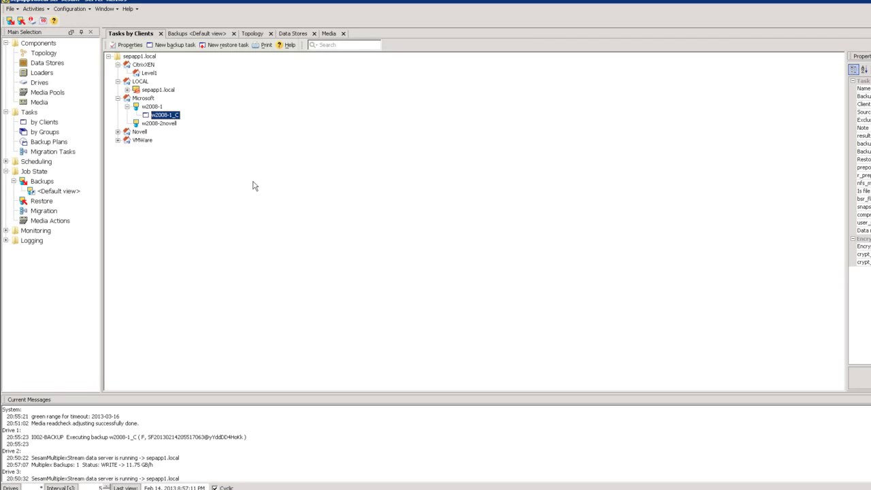
pyautogui.click(118, 132)
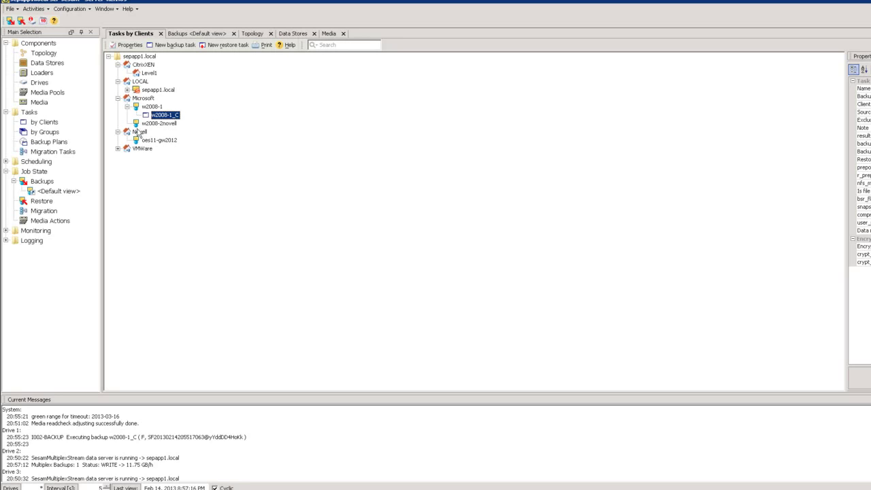
pyautogui.click(168, 142)
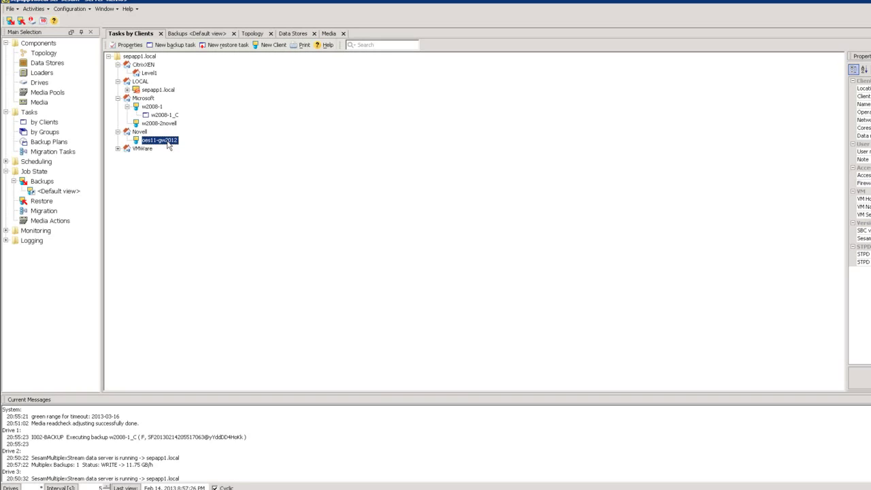
pyautogui.rightClick(168, 145)
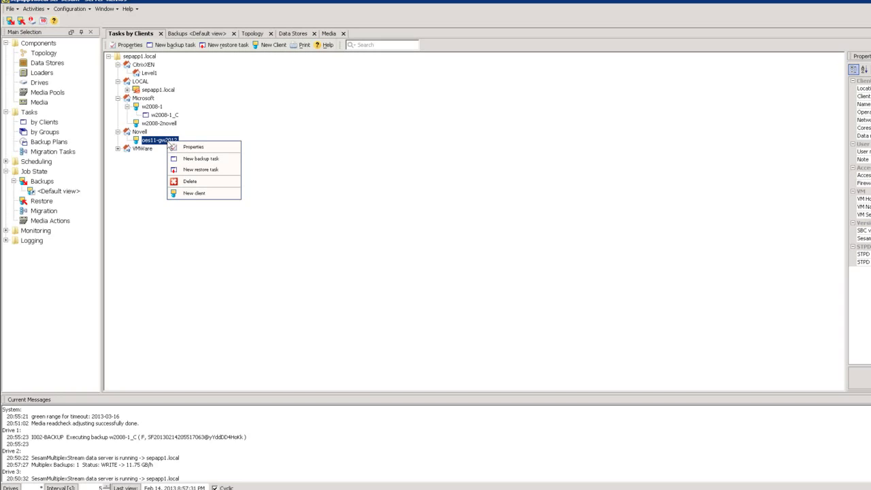
pyautogui.rightClick(155, 143)
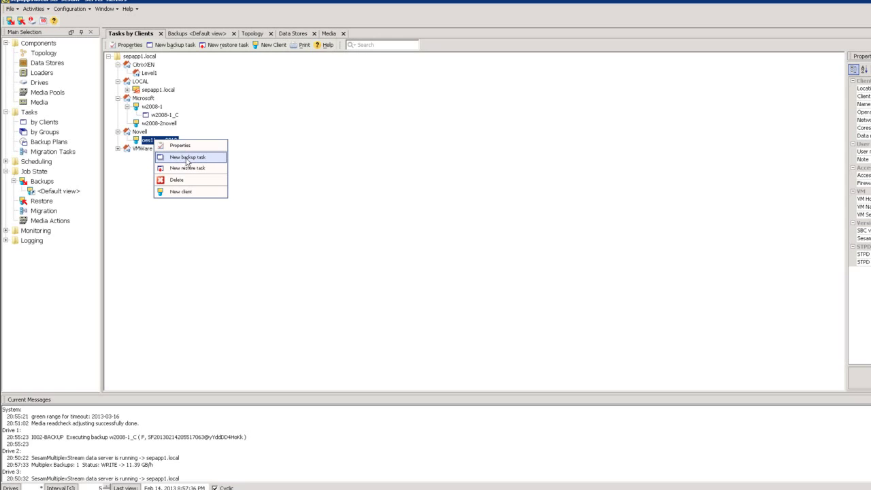
pyautogui.click(179, 158)
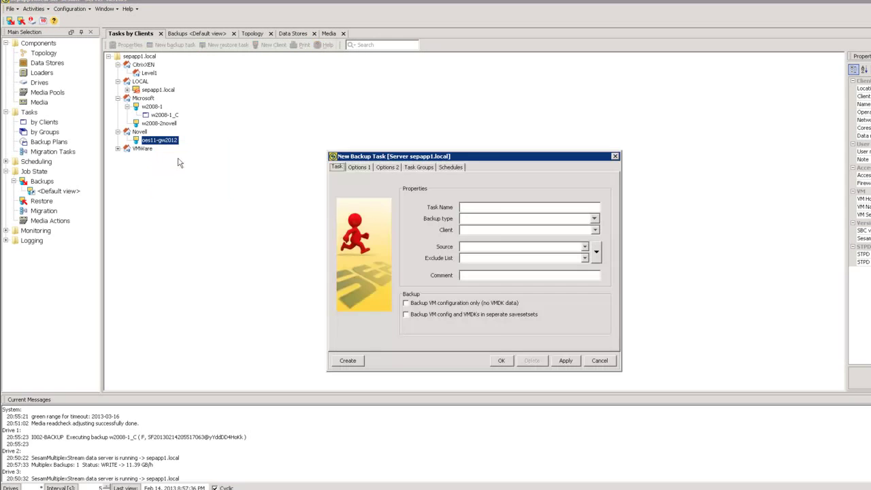
# Select the folder starting with cr.8d5d28e4 in the client's Novell iFolder Store as the backup source, and save the task.
pyautogui.click(596, 250)
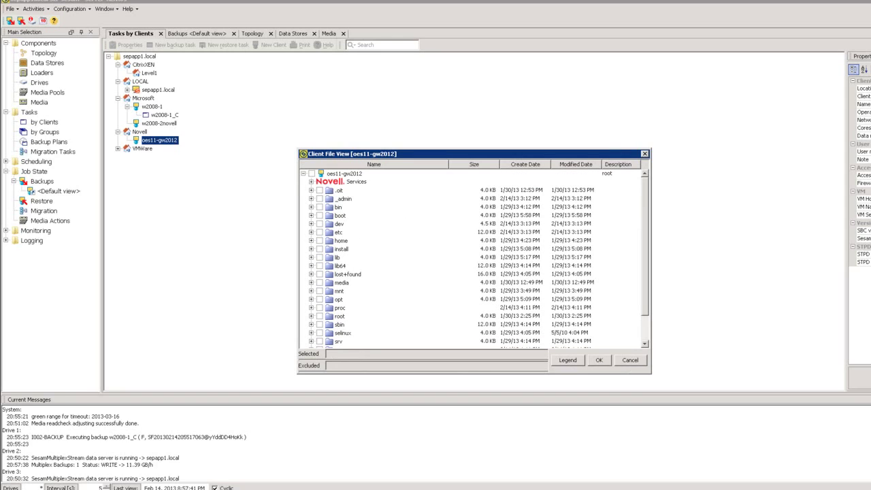
pyautogui.click(312, 181)
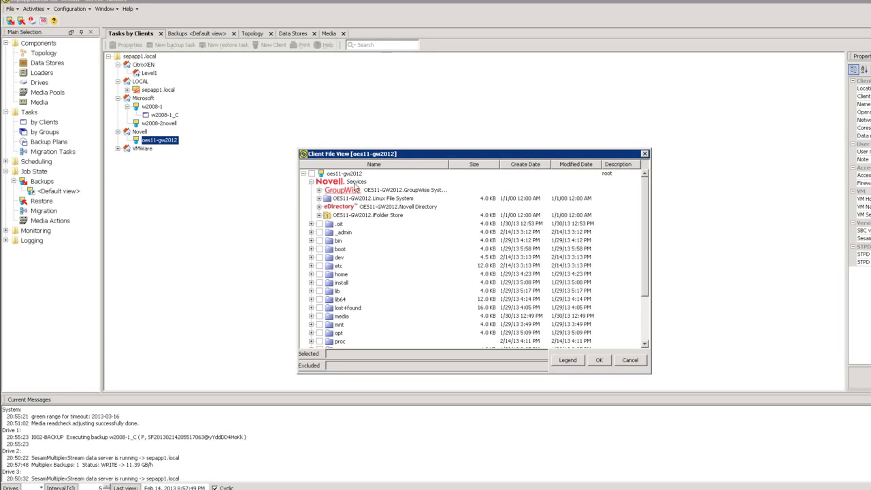
pyautogui.click(319, 215)
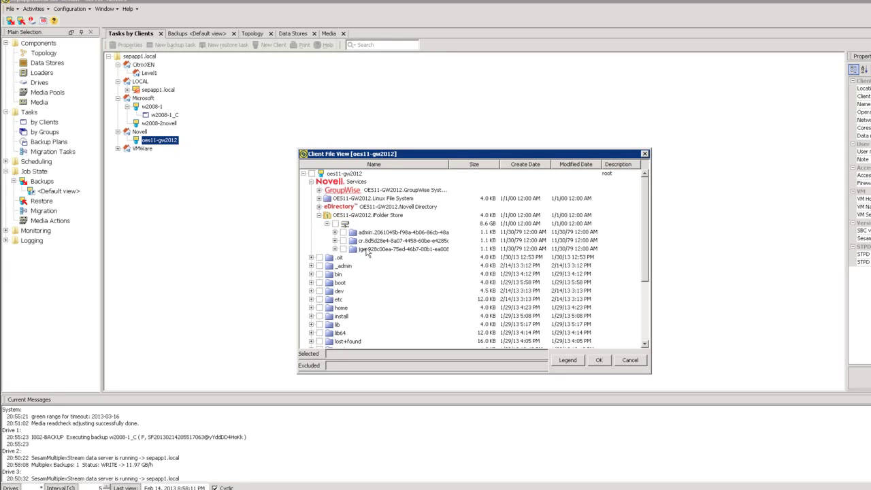
pyautogui.click(344, 241)
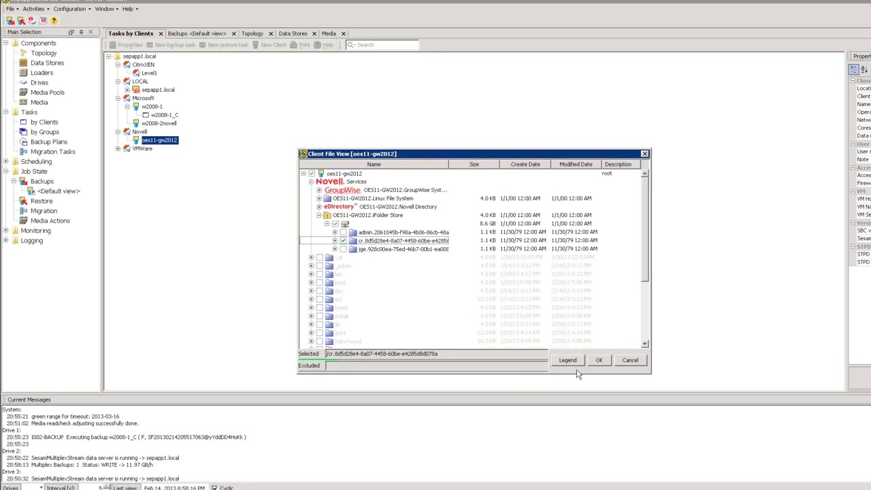
pyautogui.click(599, 361)
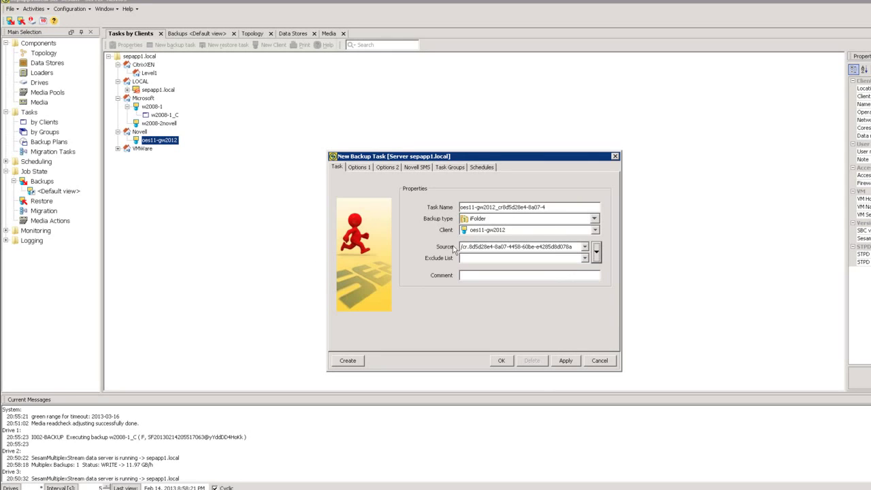
pyautogui.click(504, 364)
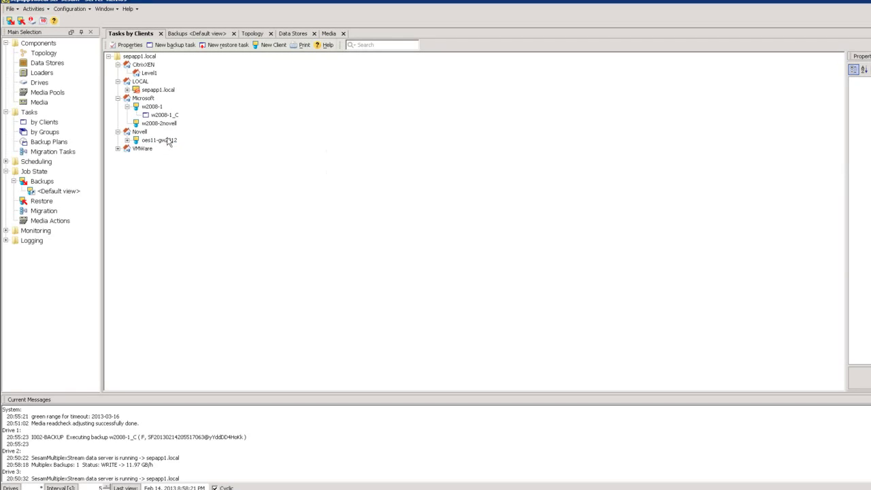
# Immediately start the oes11-gw2012_cr8d5d28e4-8a07-4 task as a FULL backup to the deduppool1 media pool.
pyautogui.click(193, 151)
pyautogui.rightClick(194, 152)
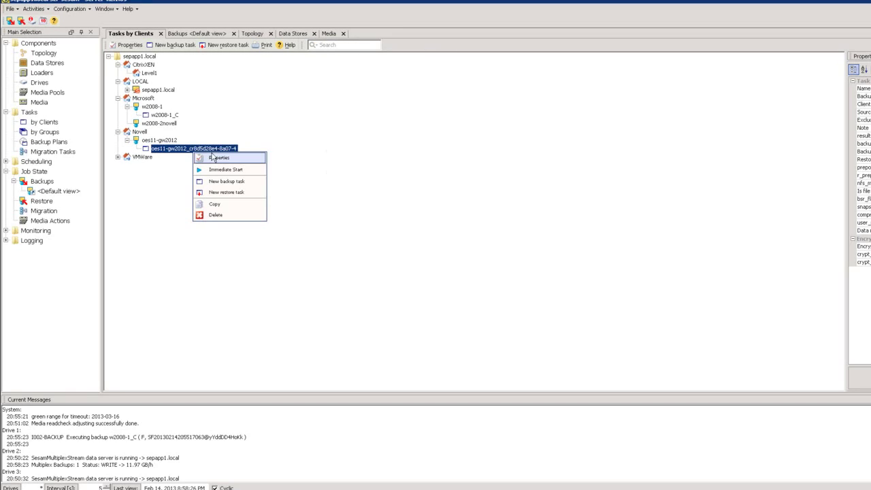
pyautogui.click(223, 170)
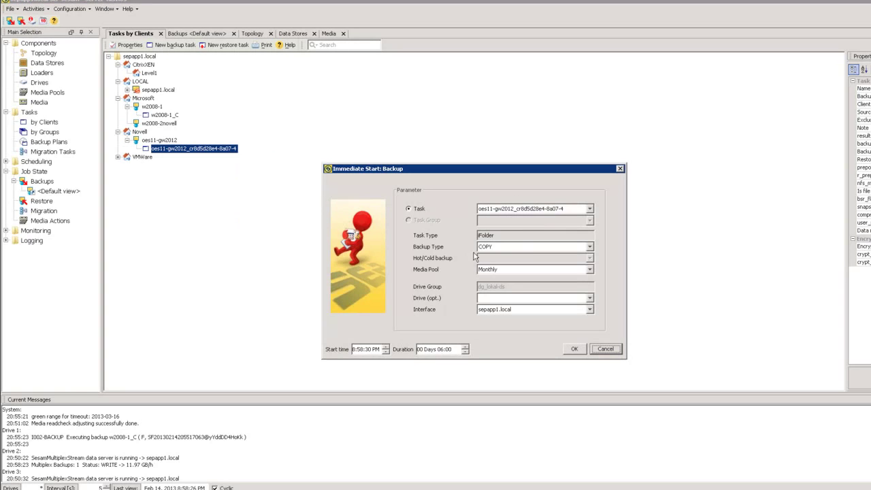
pyautogui.click(506, 248)
pyautogui.click(487, 259)
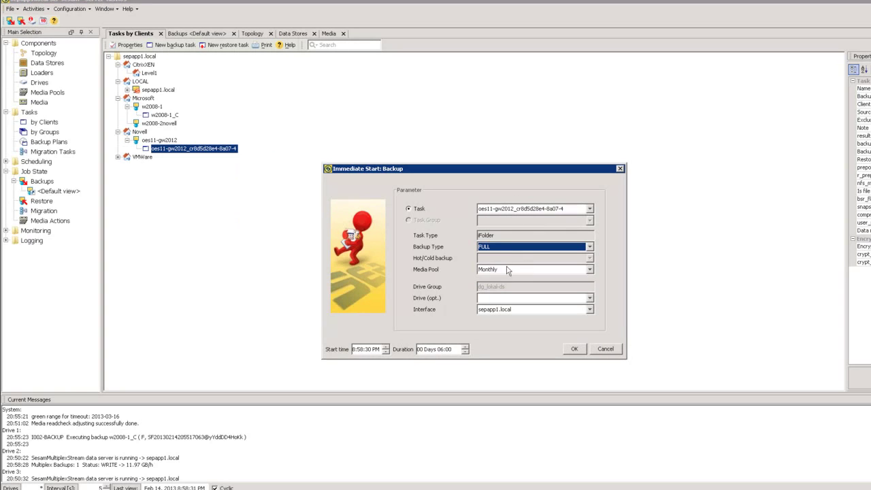
pyautogui.click(510, 270)
pyautogui.scroll(-2, 513, 293)
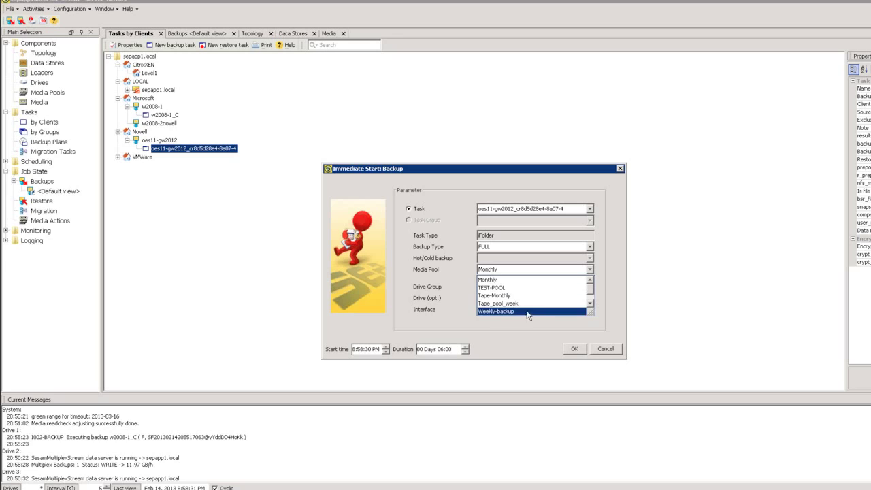
pyautogui.click(497, 302)
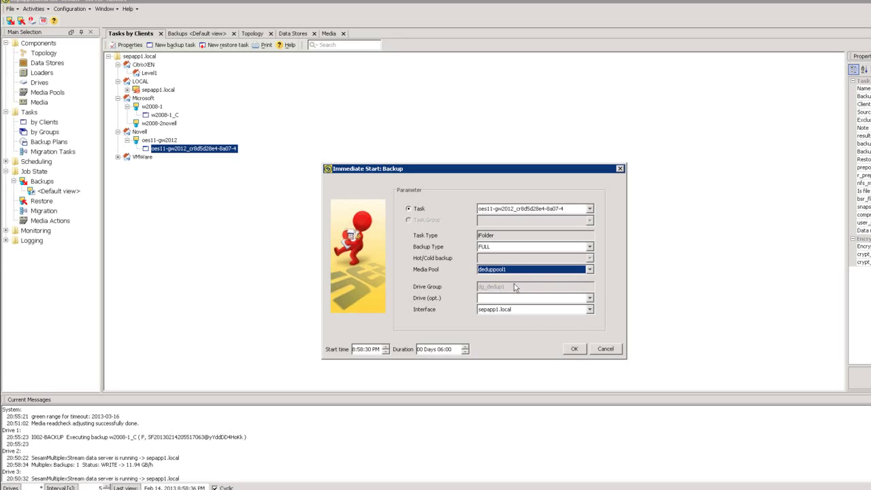
pyautogui.click(575, 350)
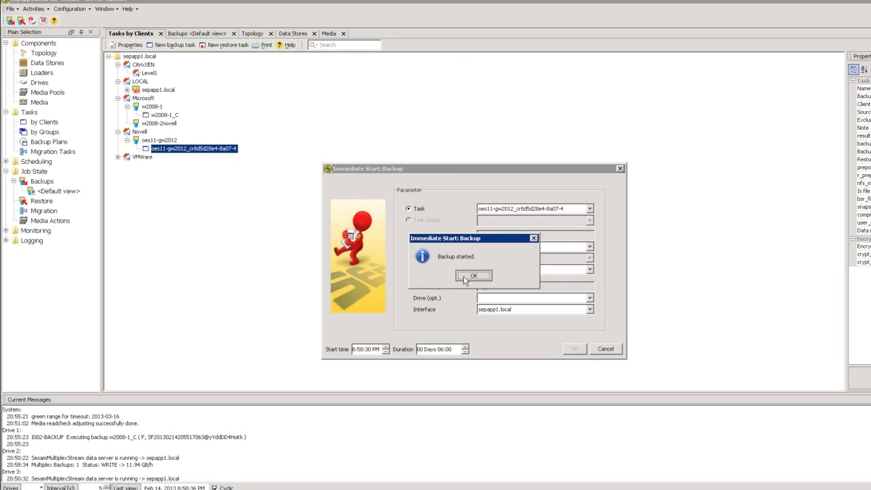
pyautogui.click(490, 275)
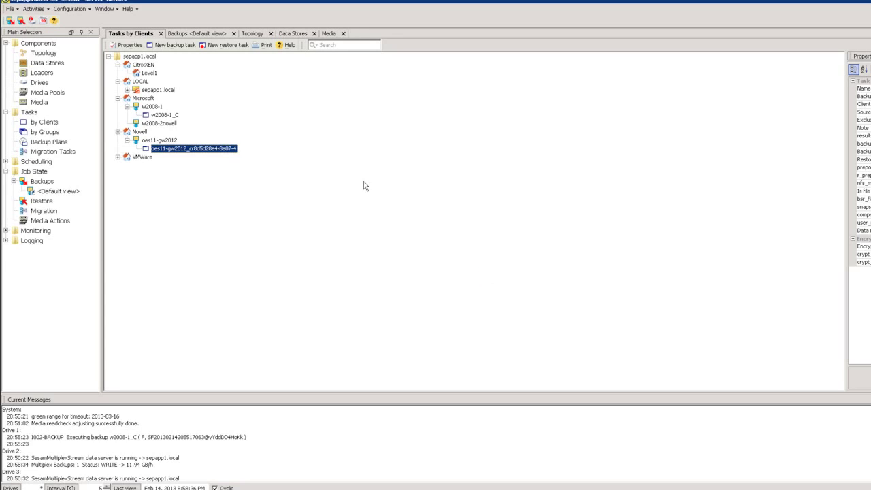
# Open the default view of backup jobs and check the state of the oes11-gw2012_cr8d5d28e4-8a07-4 job.
pyautogui.click(40, 193)
pyautogui.doubleClick(41, 192)
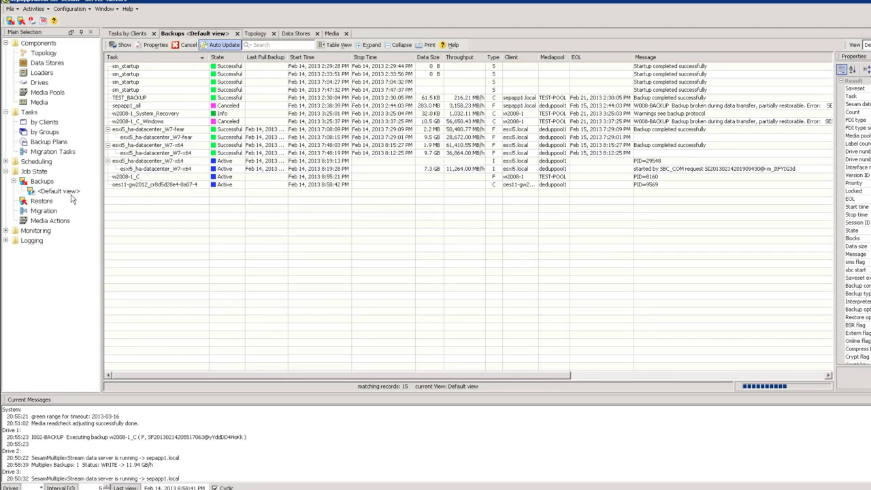
pyautogui.click(146, 188)
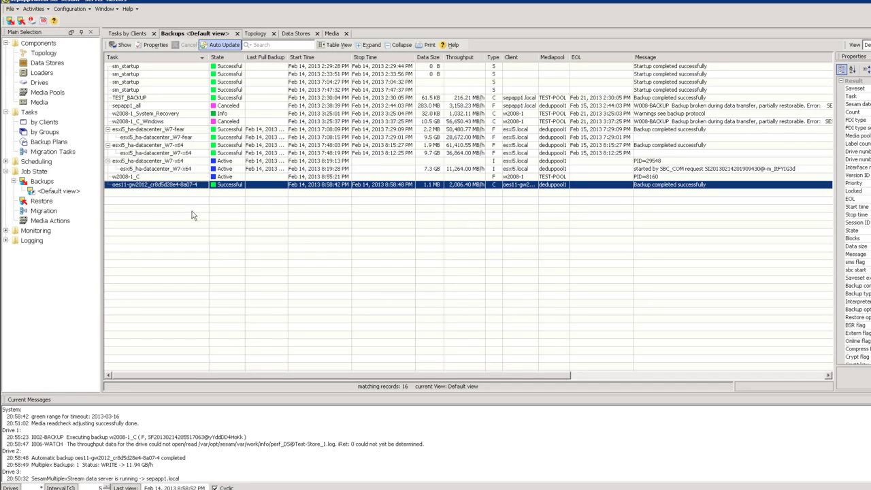
# Start a restore from the oes11-gw2012_cr8d5d28e4-8a07-4 job, keep the task filter, and choose its iFolder saveset.
pyautogui.rightClick(174, 185)
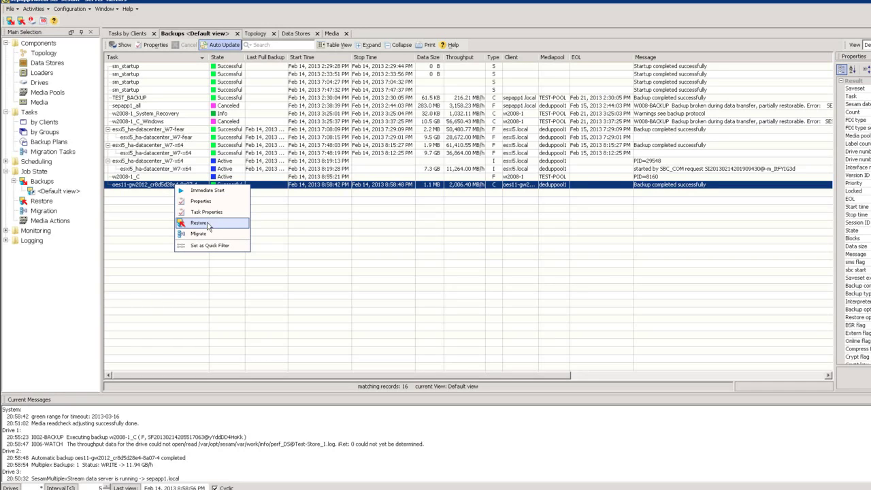
pyautogui.click(162, 192)
pyautogui.rightClick(162, 191)
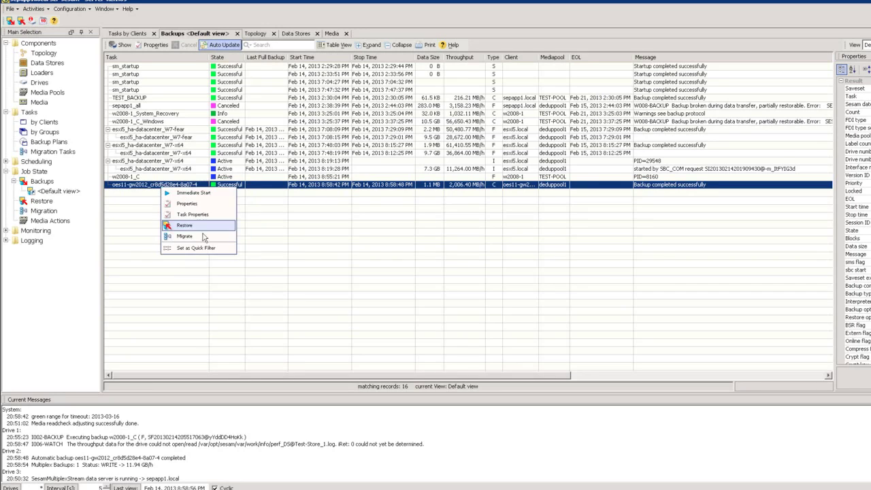
pyautogui.click(193, 222)
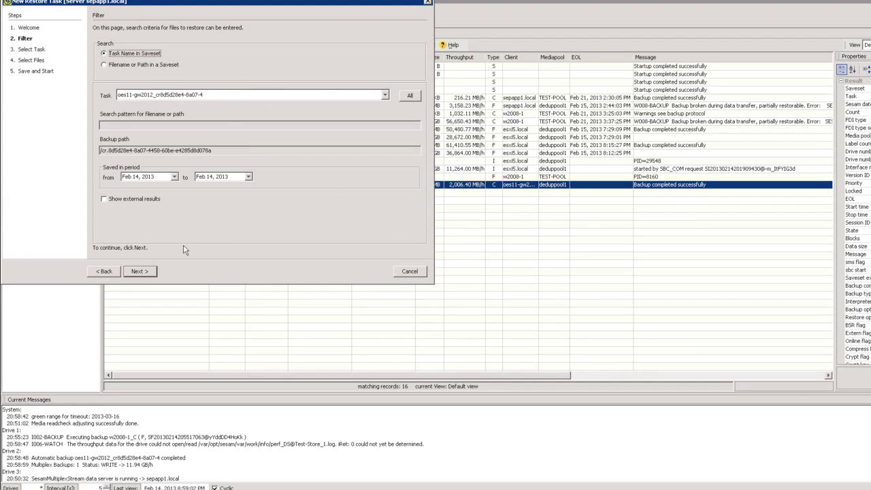
pyautogui.click(130, 271)
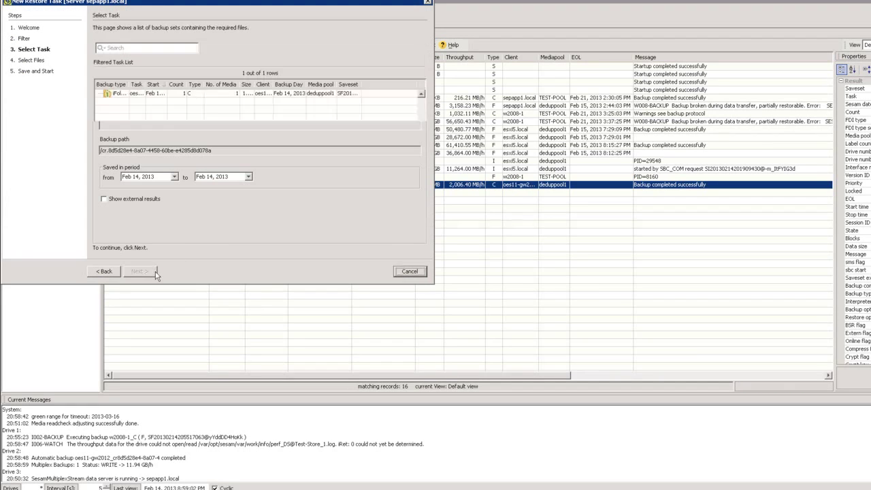
pyautogui.click(115, 93)
pyautogui.moveTo(128, 83); pyautogui.dragTo(227, 83)
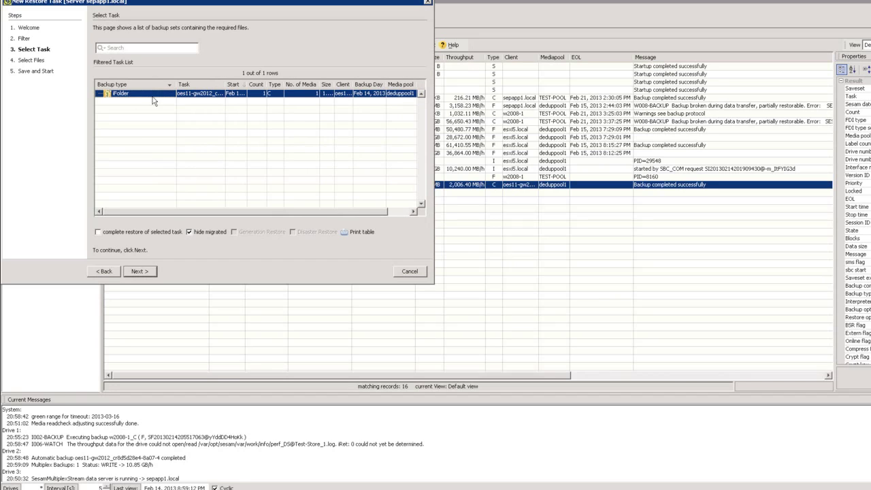
pyautogui.click(153, 271)
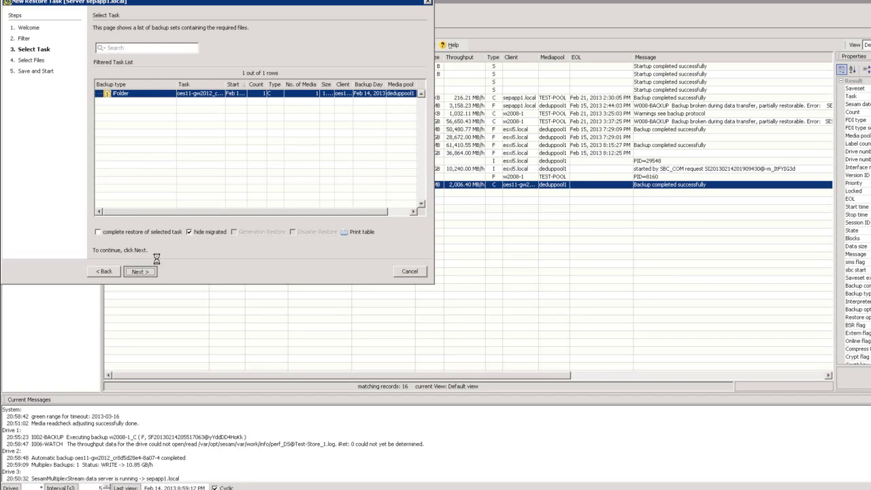
# Select the file sesam-novell-client-4.2.1-37.SuSE.i586.rpm inside the saveset's iFolder and continue to the save and start settings.
pyautogui.click(105, 109)
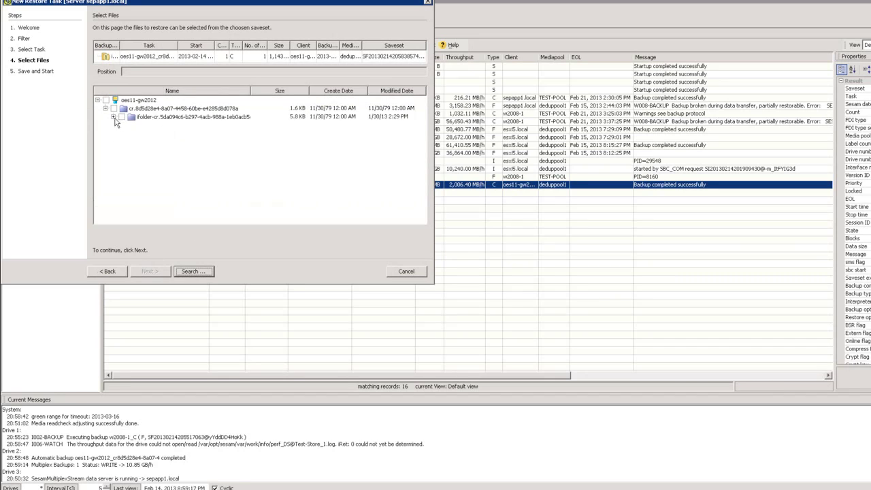
pyautogui.click(113, 116)
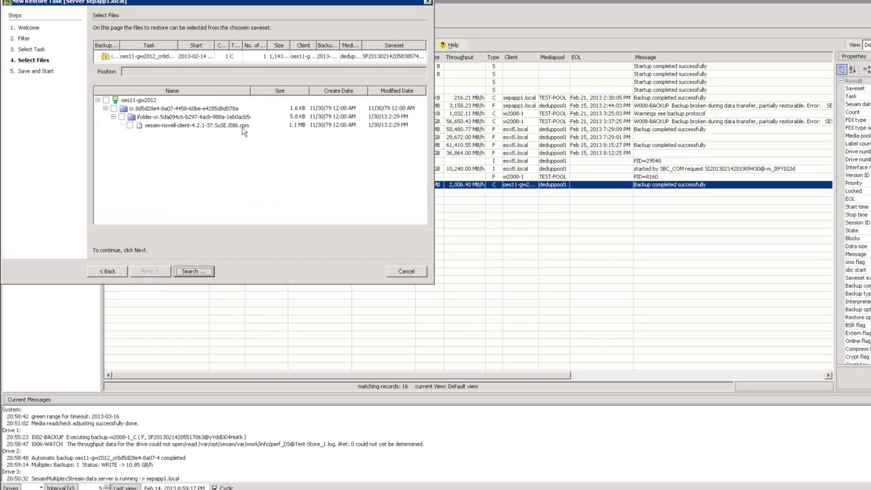
pyautogui.click(130, 127)
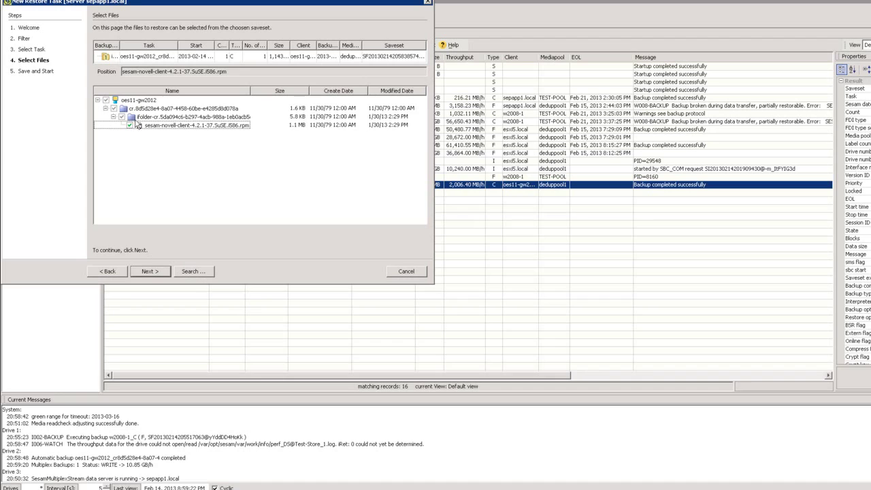
pyautogui.click(160, 272)
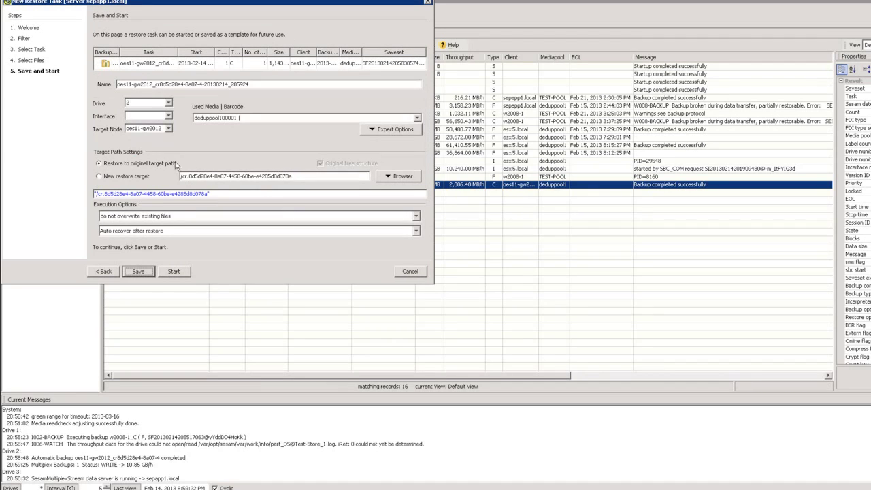
# Set a new restore target: the JGE-iFolder1 folder under the jge folder in the client's Novell iFolder Store.
pyautogui.click(132, 176)
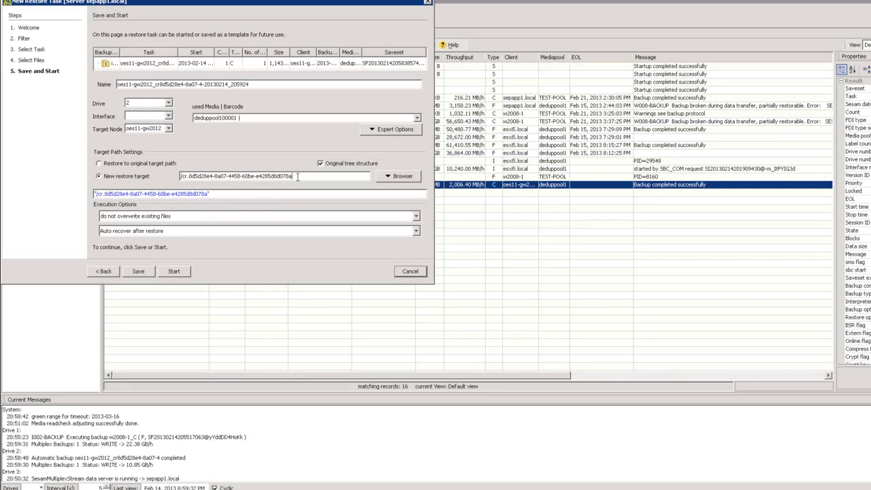
pyautogui.moveTo(300, 177); pyautogui.dragTo(134, 179)
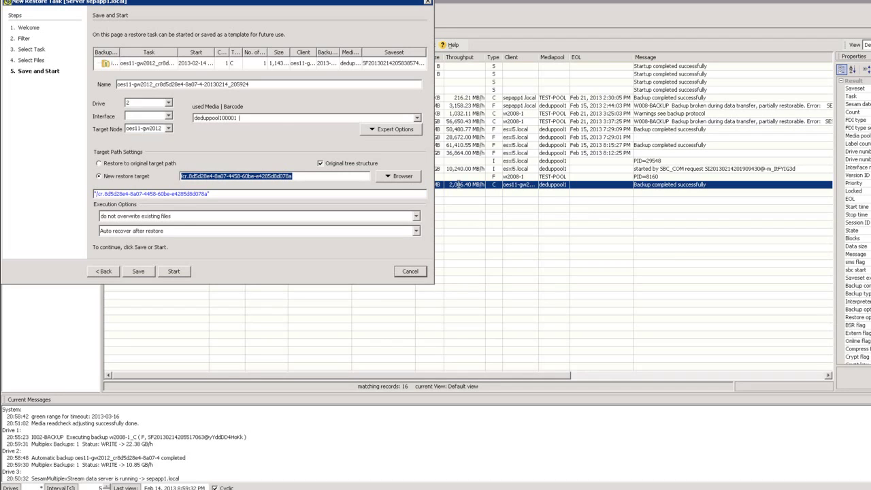
pyautogui.click(398, 178)
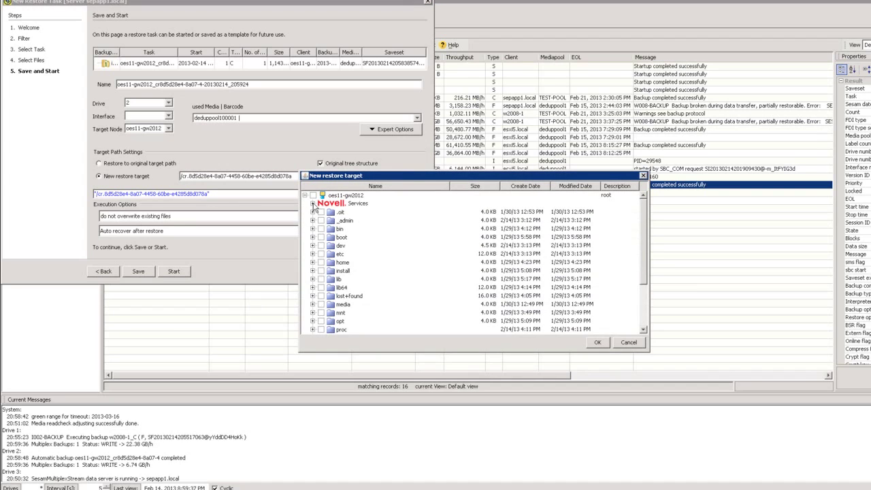
pyautogui.click(312, 203)
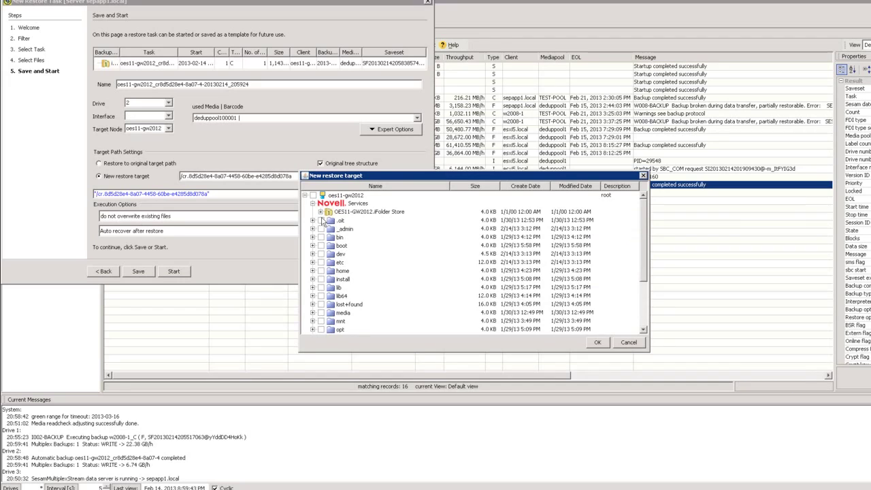
pyautogui.click(320, 212)
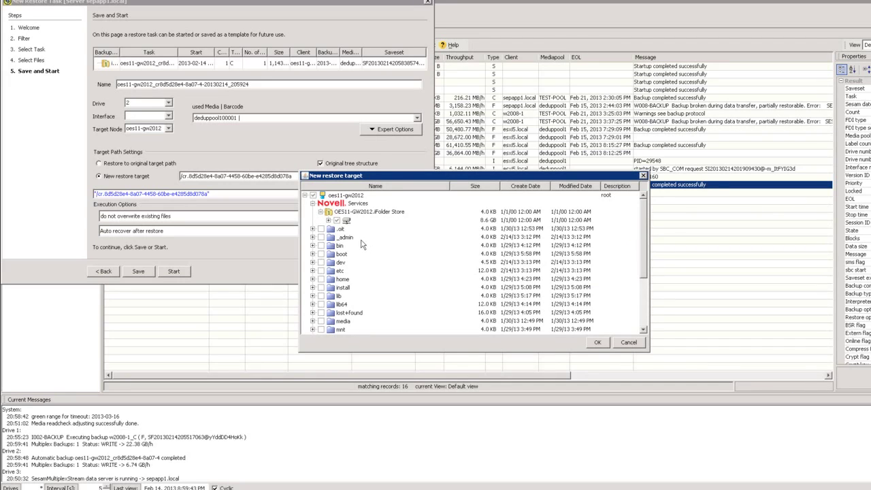
pyautogui.click(327, 221)
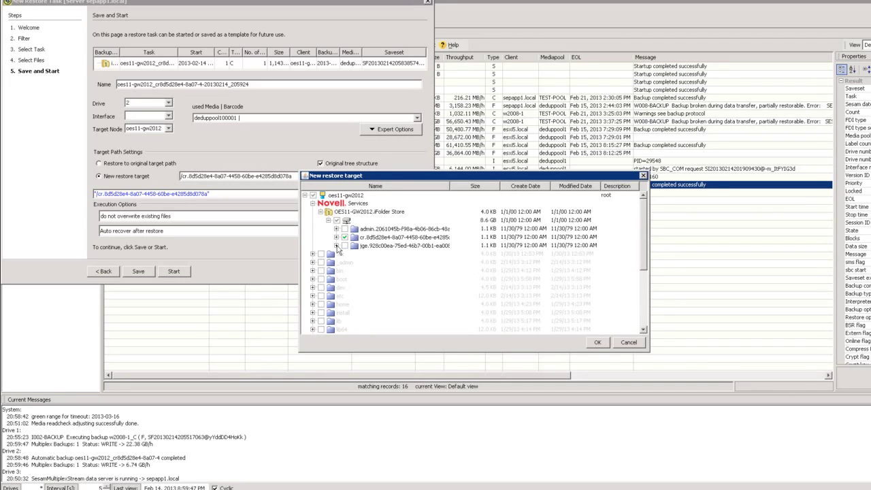
pyautogui.click(336, 246)
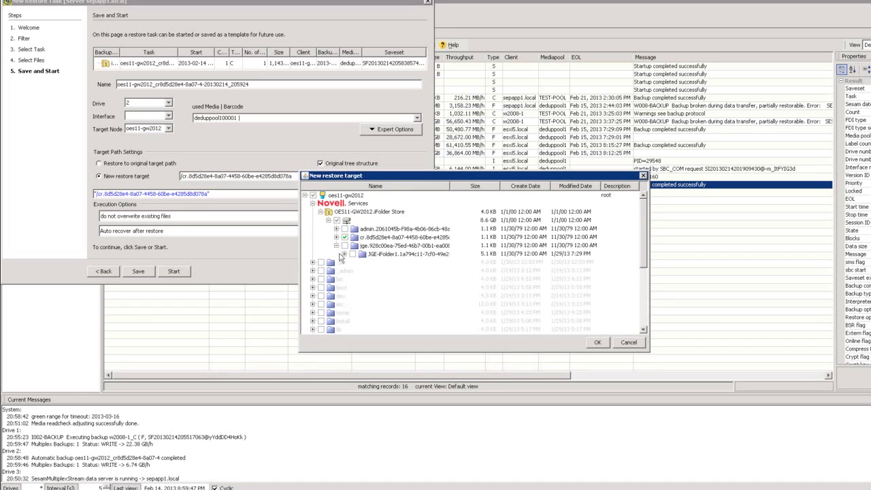
pyautogui.click(344, 254)
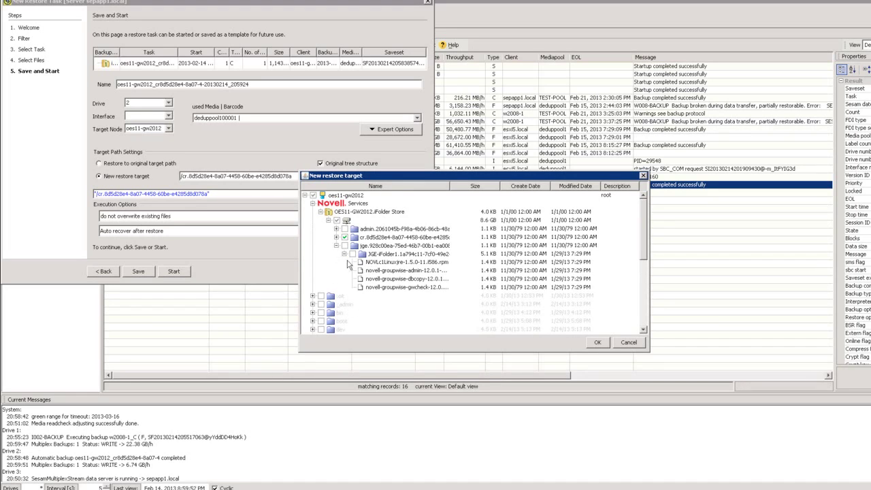
pyautogui.click(353, 254)
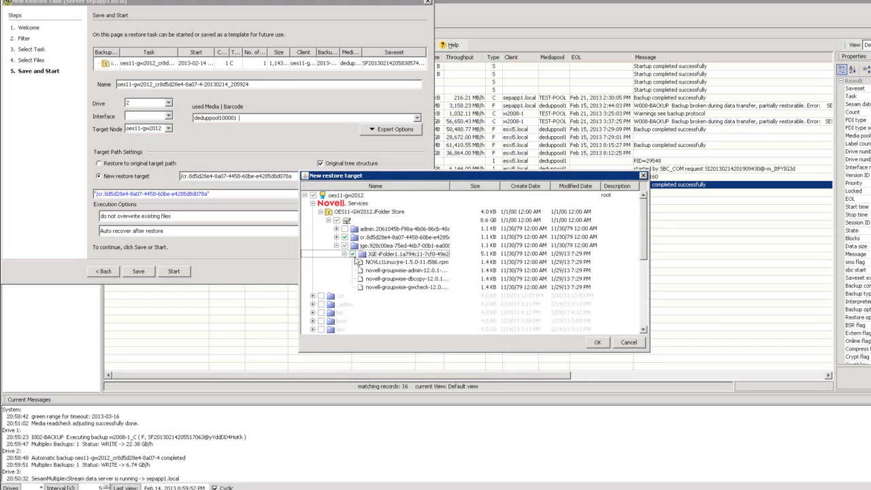
pyautogui.click(597, 343)
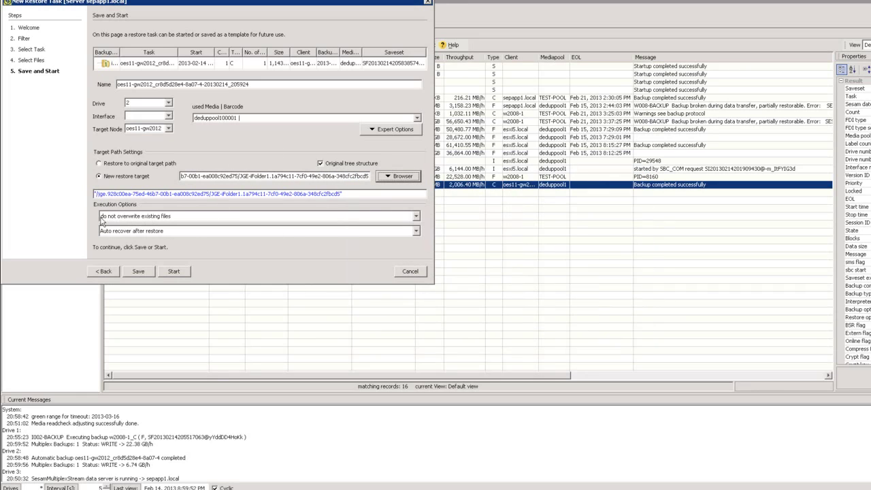
# Start the restore task and open the restore job list to monitor it.
pyautogui.click(178, 272)
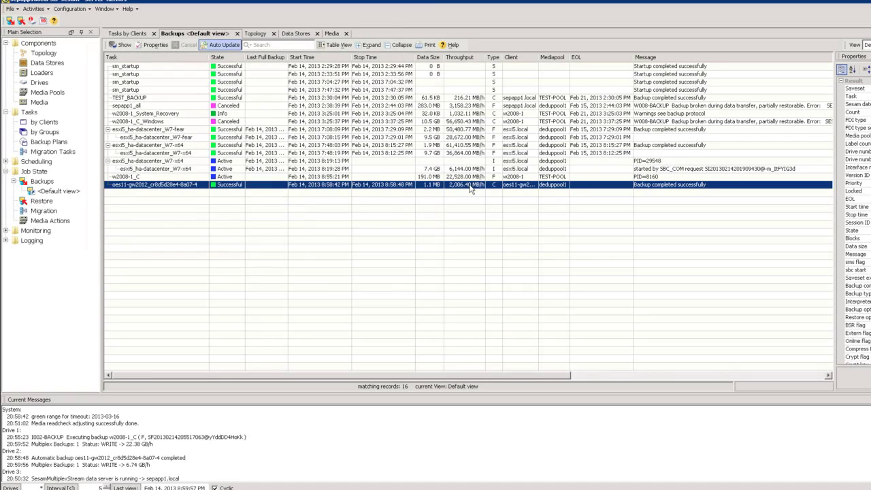
pyautogui.click(54, 203)
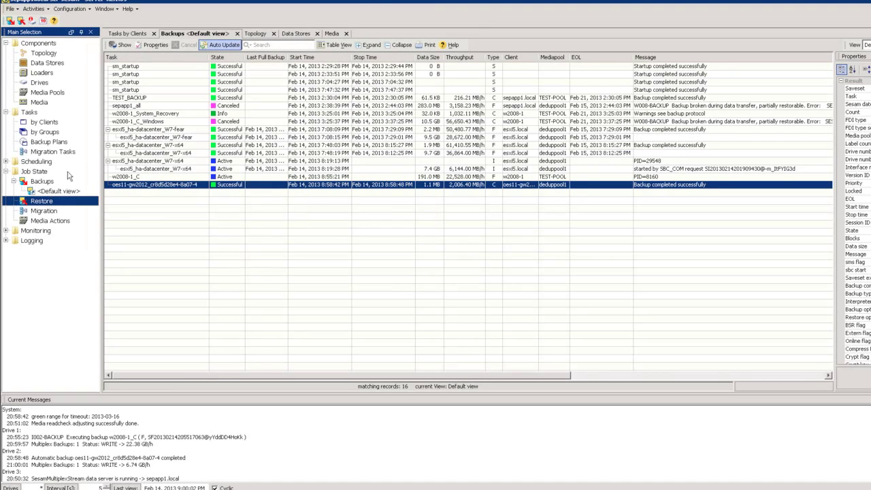
pyautogui.doubleClick(50, 203)
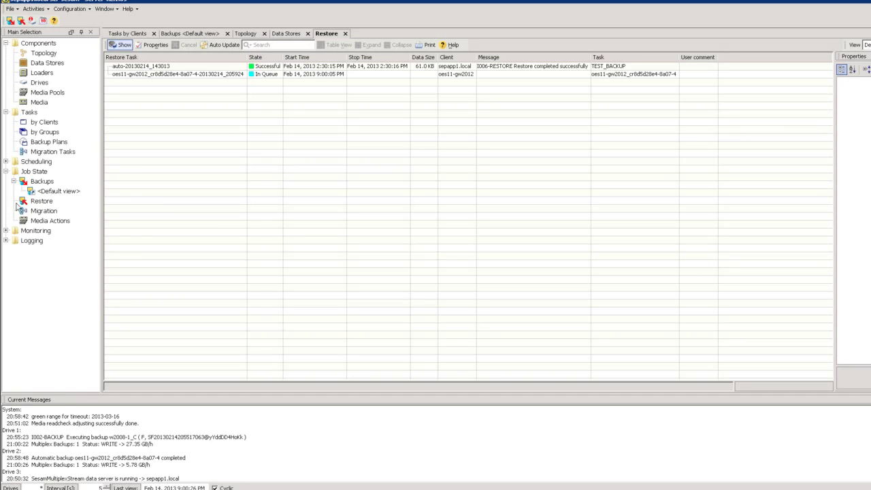
# Start a new task group named File and add the w2008-1_C task to it.
pyautogui.click(45, 131)
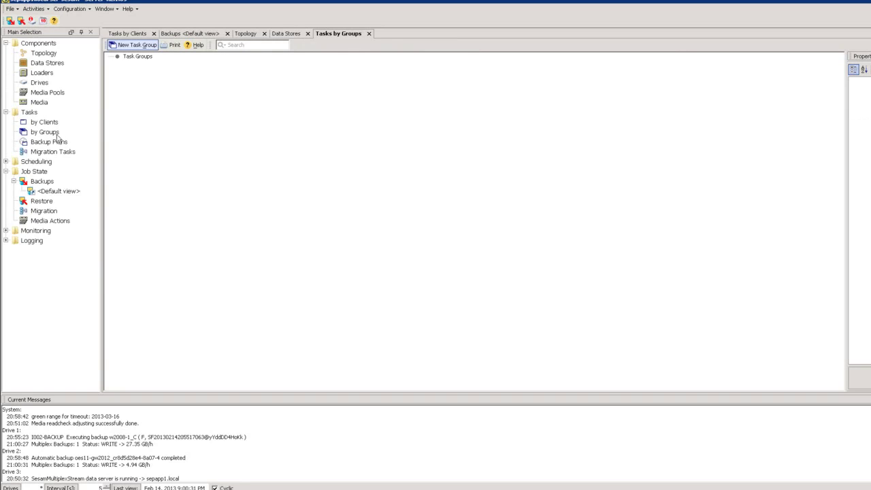
pyautogui.click(139, 45)
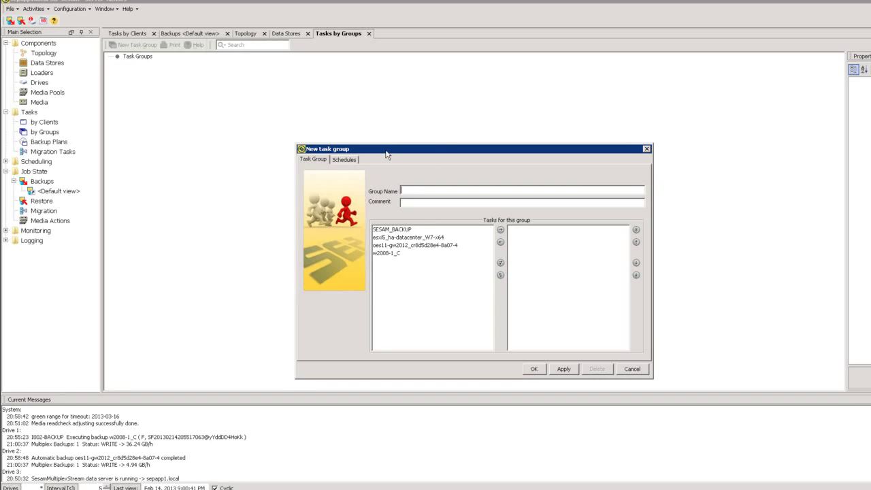
pyautogui.moveTo(375, 147); pyautogui.dragTo(360, 135)
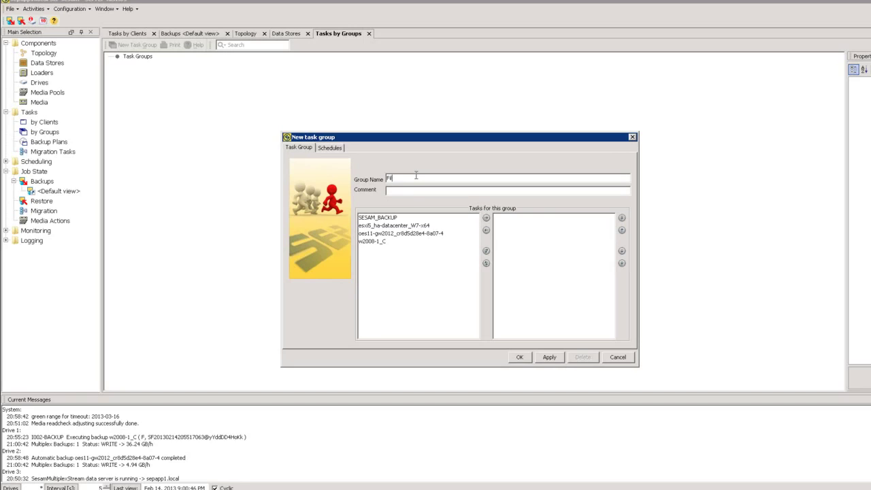
pyautogui.click(379, 242)
pyautogui.click(486, 218)
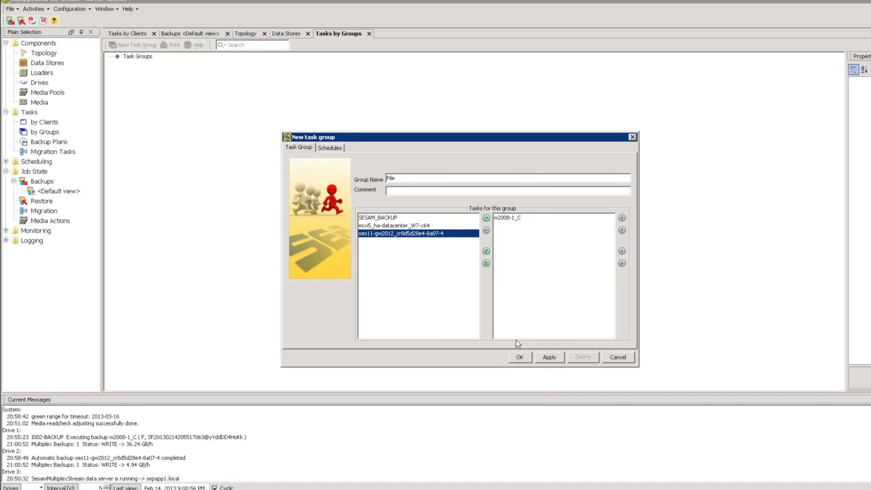
# Add the esxi5_ha-datacenter_W7-x64 and SESAM_BACKUP tasks to the File group.
pyautogui.click(515, 218)
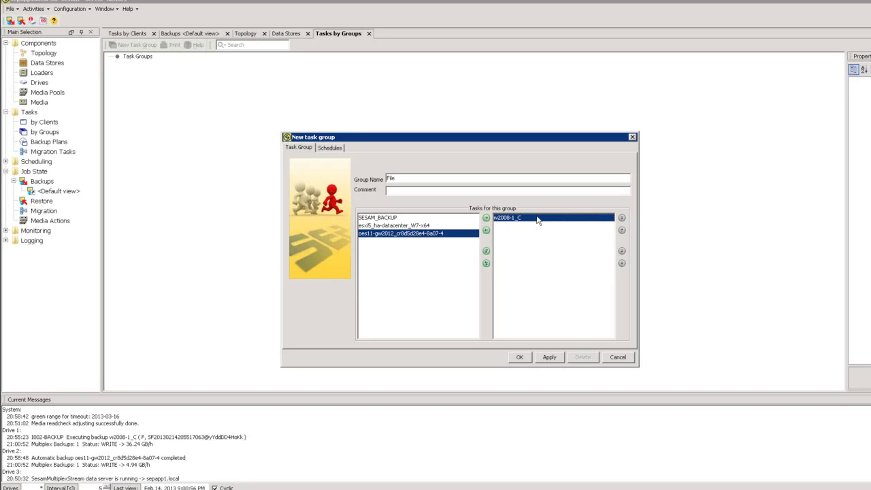
pyautogui.click(419, 226)
pyautogui.click(486, 218)
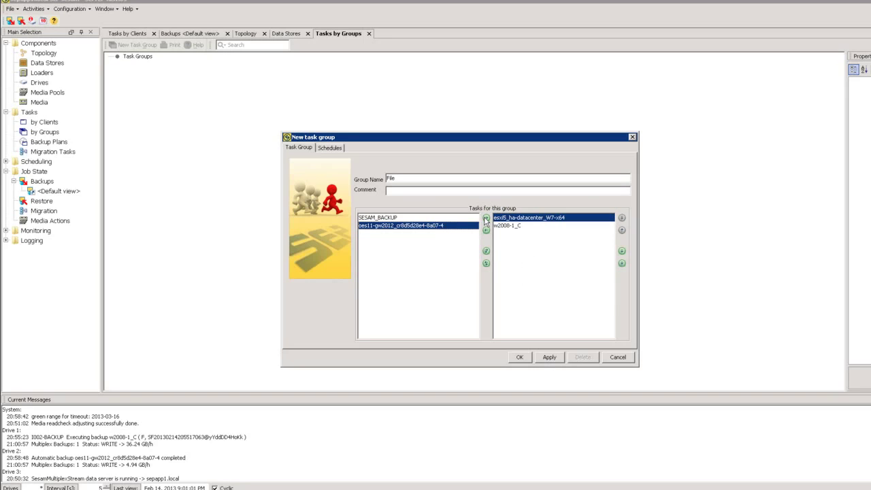
pyautogui.click(405, 218)
pyautogui.click(486, 217)
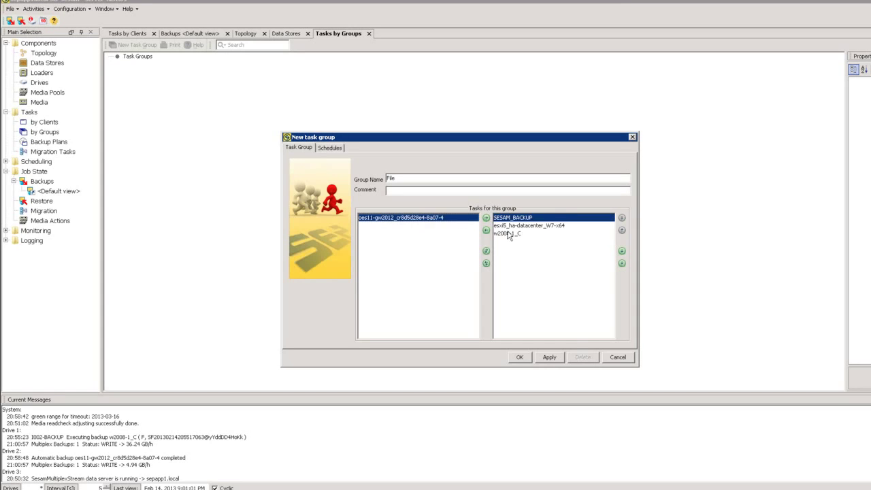
# Move w2008-1_C to first place in the File group's task order and save the group.
pyautogui.click(508, 233)
pyautogui.click(621, 218)
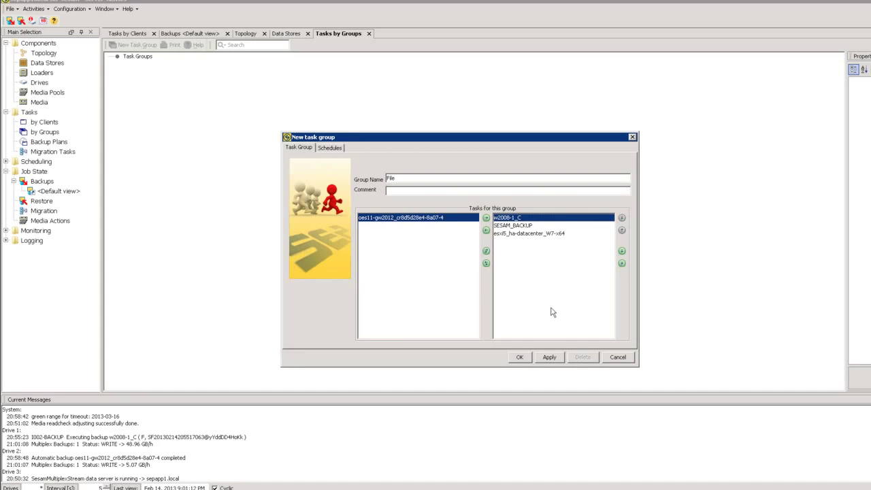
pyautogui.click(520, 357)
# Create a second task group named System without assigning any tasks to it.
pyautogui.click(136, 44)
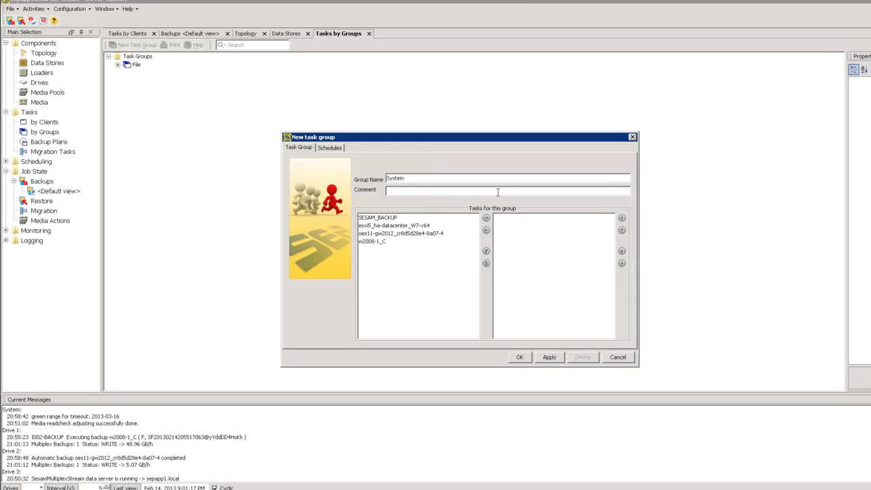
pyautogui.click(519, 357)
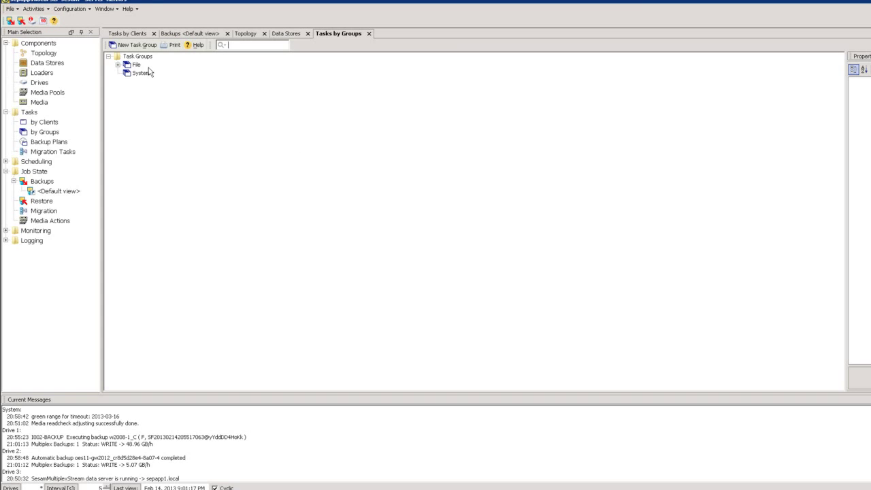
# Create a backup task for the Microsoft client w2008-1 with System Recovery as its source.
pyautogui.click(44, 122)
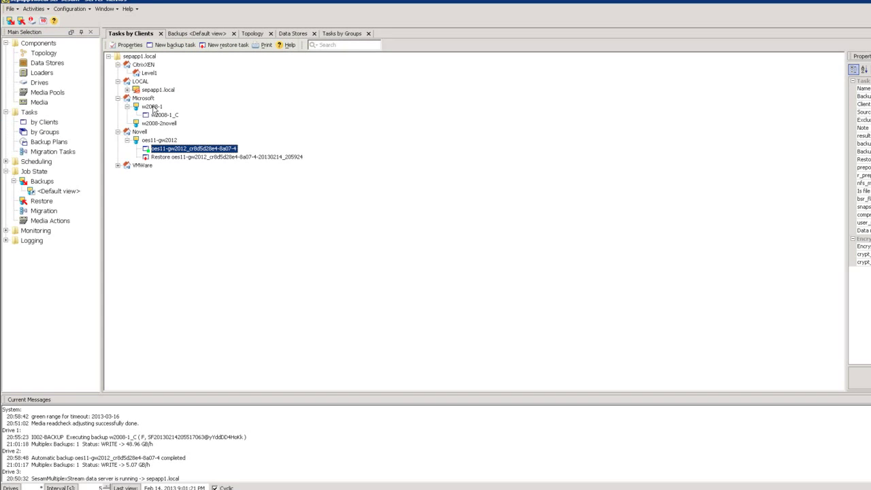
pyautogui.click(153, 108)
pyautogui.rightClick(154, 107)
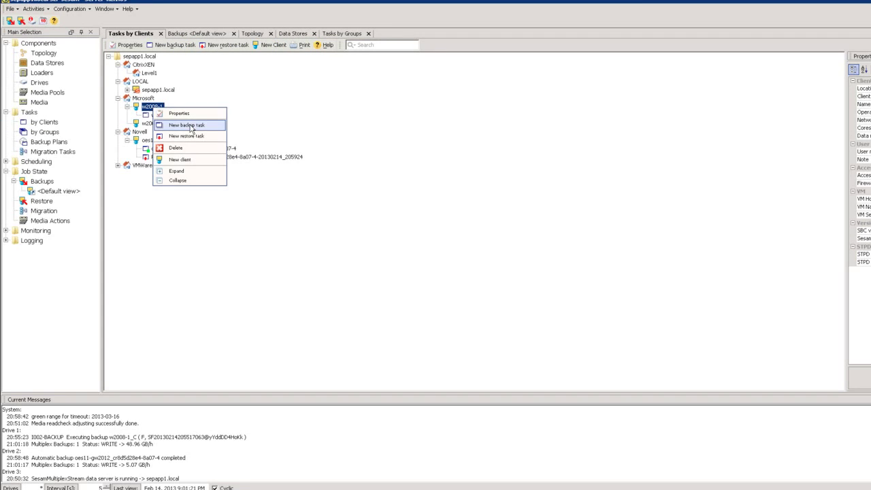
pyautogui.click(193, 126)
pyautogui.click(596, 301)
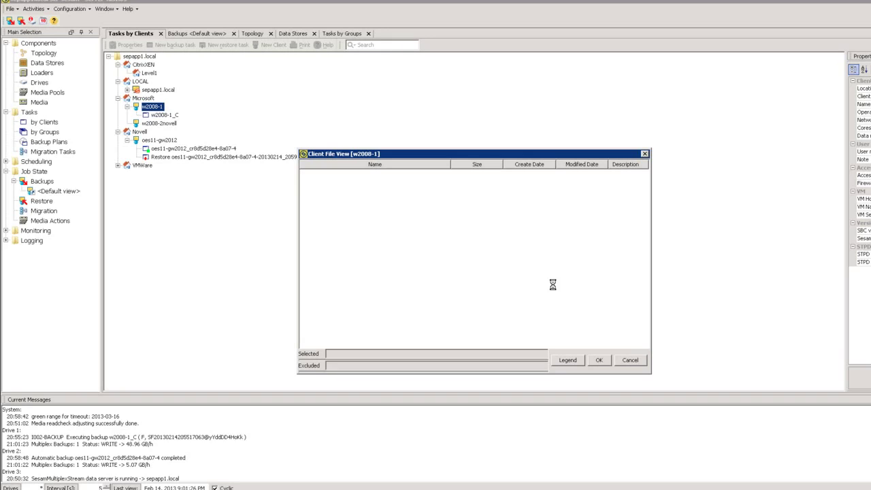
pyautogui.click(320, 184)
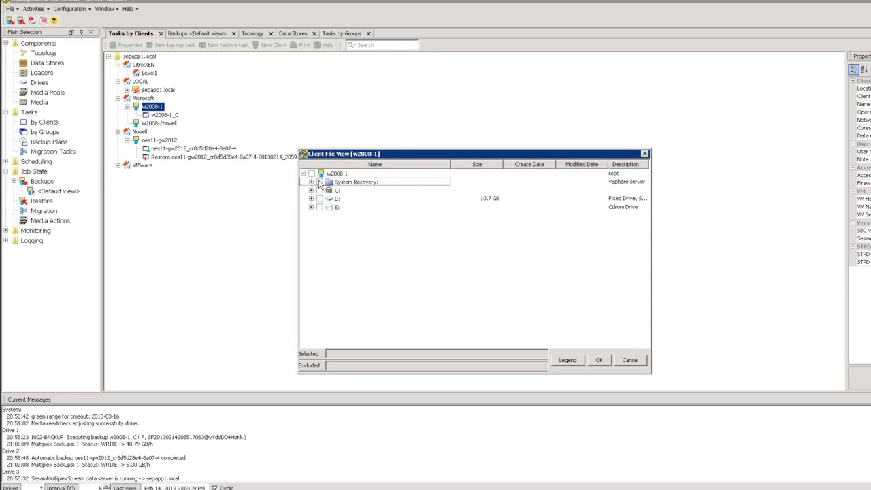
pyautogui.click(603, 363)
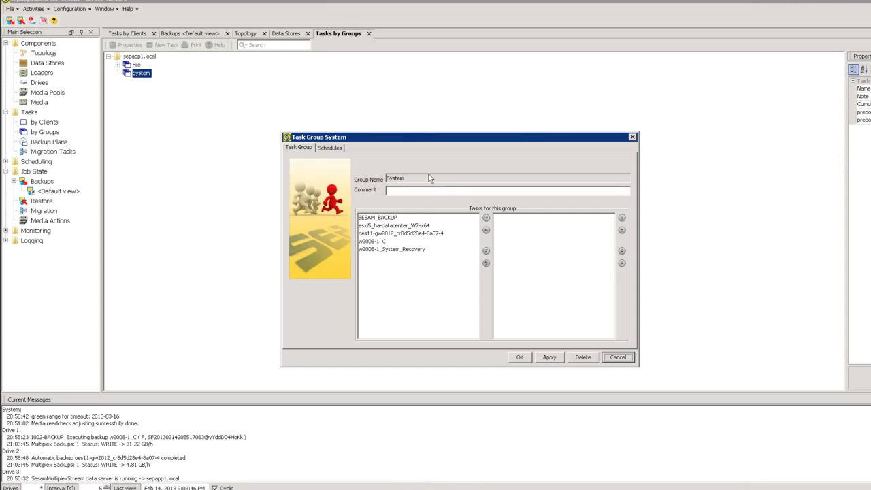
# Add the w2008-1_System_Recovery task to the System task group and save the group.
pyautogui.click(406, 249)
pyautogui.click(486, 218)
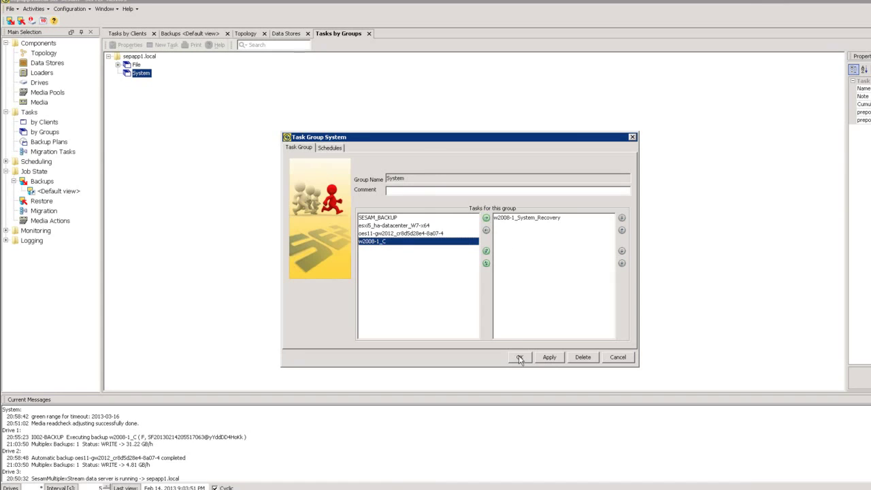
pyautogui.click(519, 357)
# Start a new backup task for the Novell client oes11-gw2012 and browse the eDirectory service in its source tree.
pyautogui.click(47, 124)
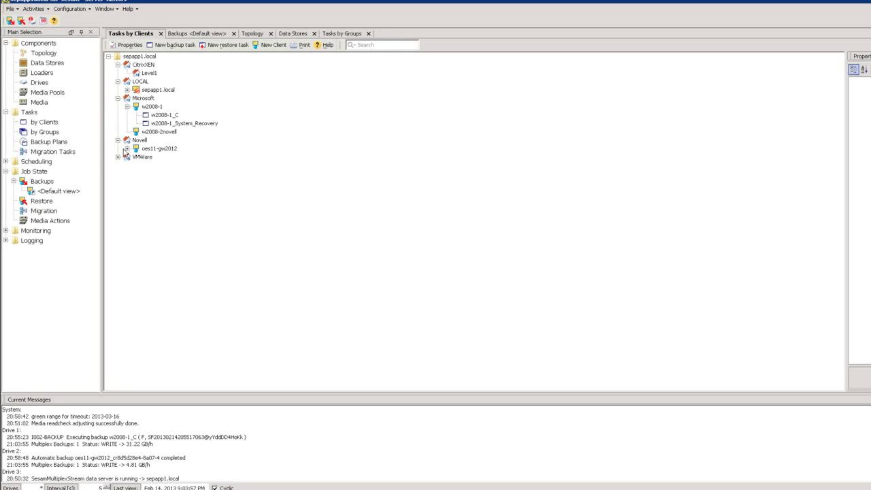
pyautogui.click(126, 148)
pyautogui.click(158, 148)
pyautogui.rightClick(159, 149)
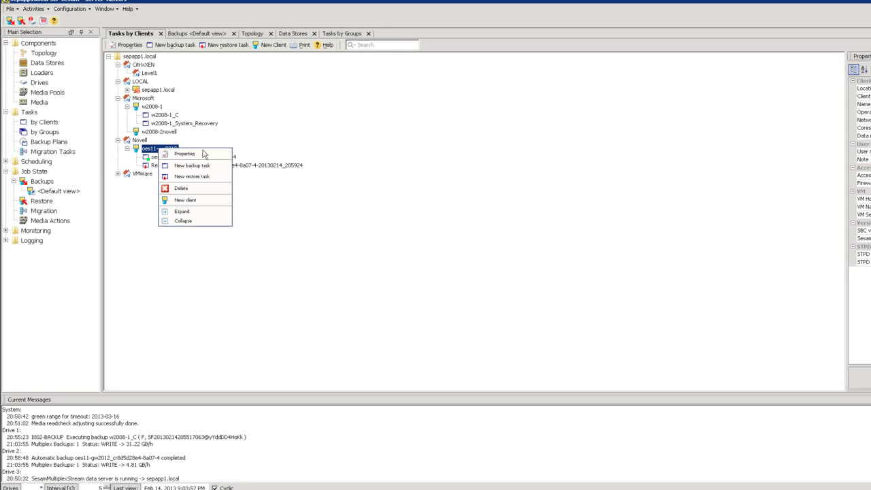
pyautogui.click(204, 166)
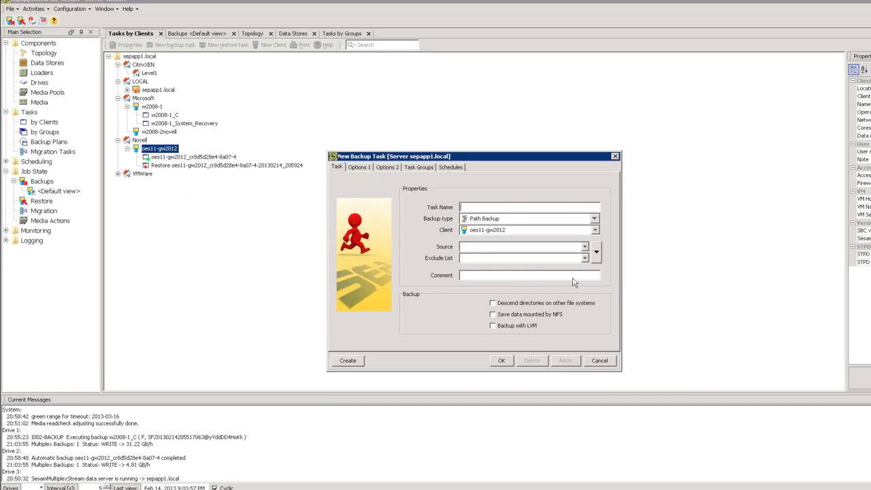
pyautogui.click(596, 252)
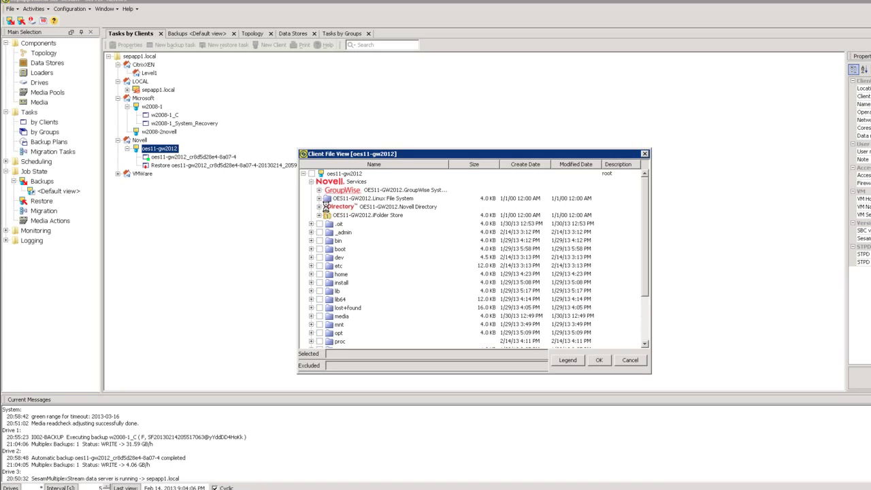
pyautogui.click(319, 206)
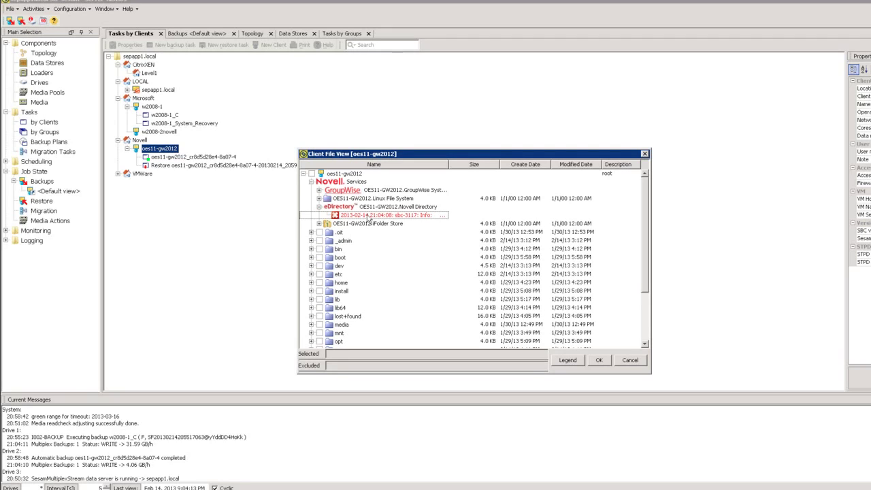
pyautogui.click(599, 360)
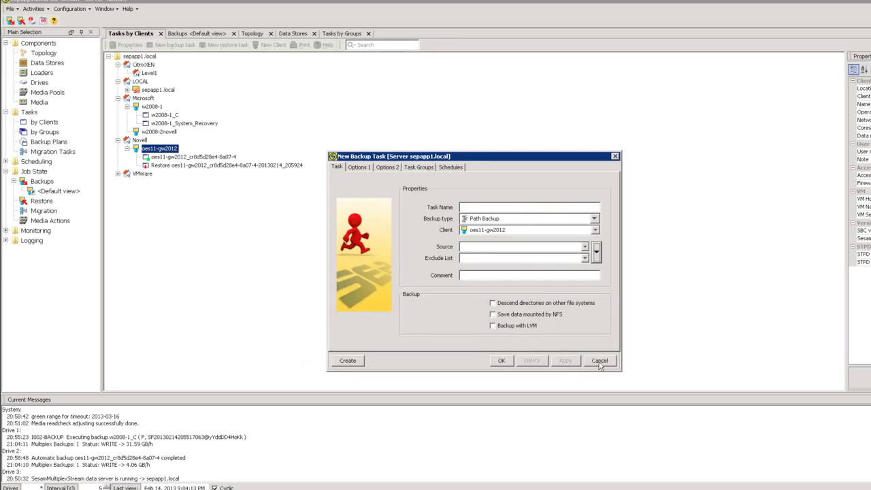
# Name the backup task oes11-edir, set its backup type to eDirectory and its source to all, and save it.
pyautogui.click(503, 206)
pyautogui.write('oes11-edir')
pyautogui.click(504, 218)
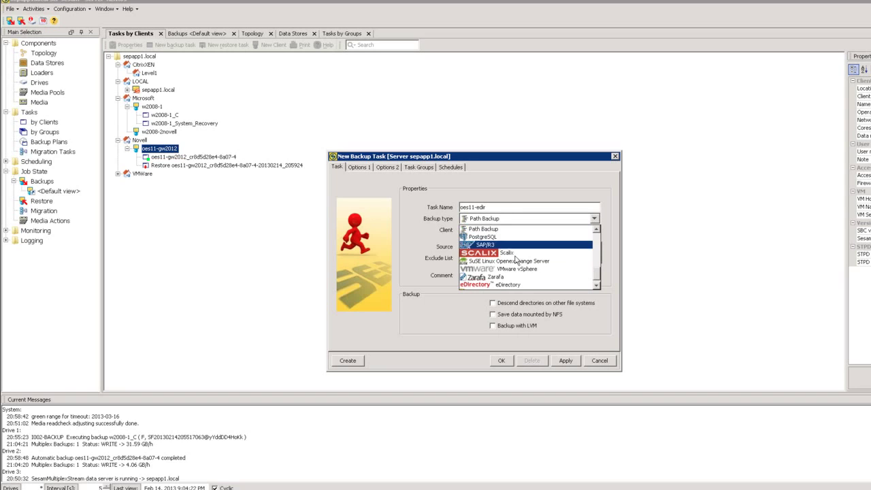
pyautogui.click(504, 284)
pyautogui.click(485, 246)
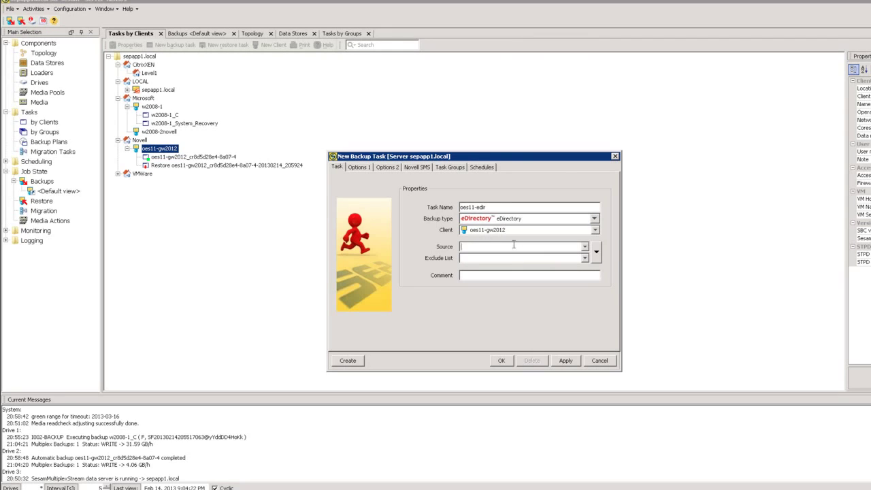
pyautogui.write('all')
pyautogui.click(499, 362)
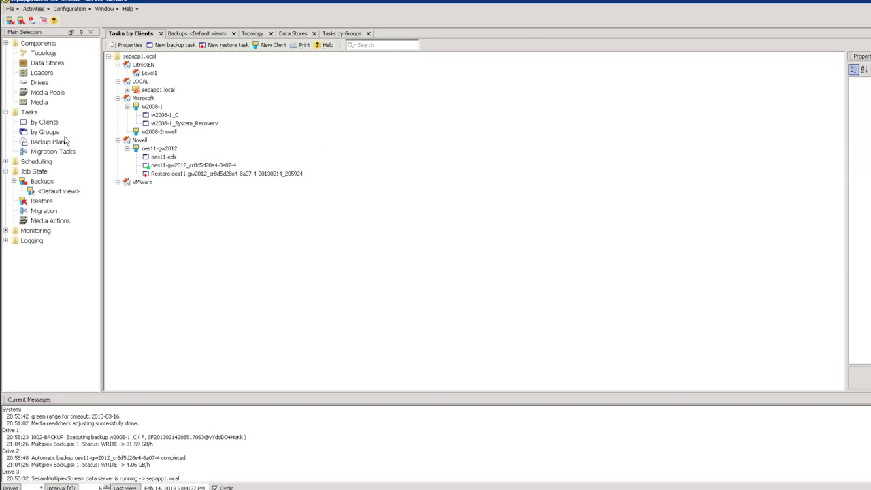
# Add the oes11-edir task to the System task group and save the group.
pyautogui.click(45, 132)
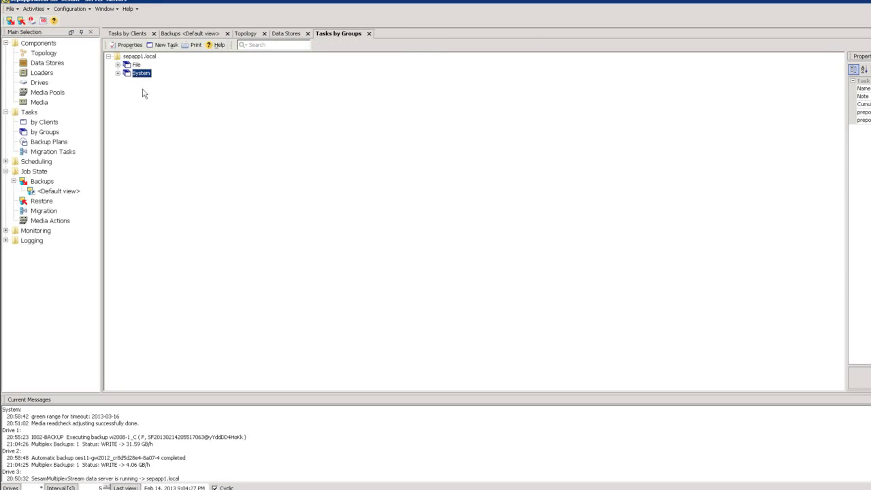
pyautogui.doubleClick(140, 74)
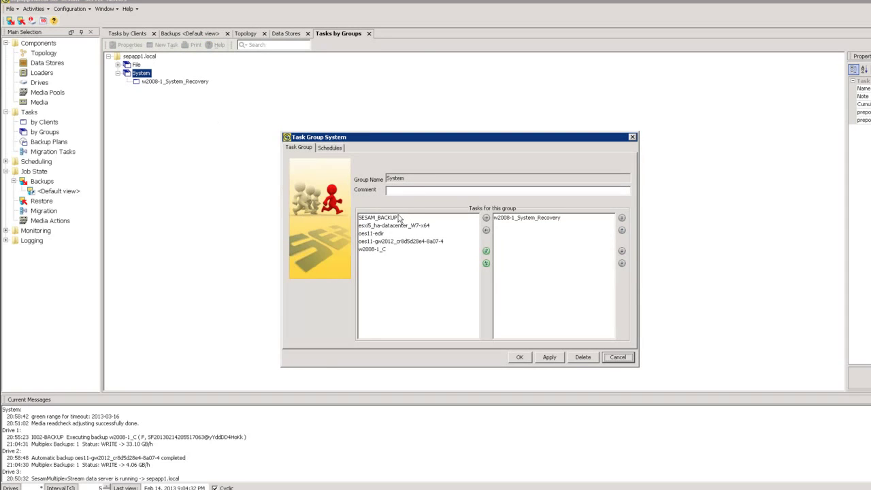
pyautogui.click(379, 233)
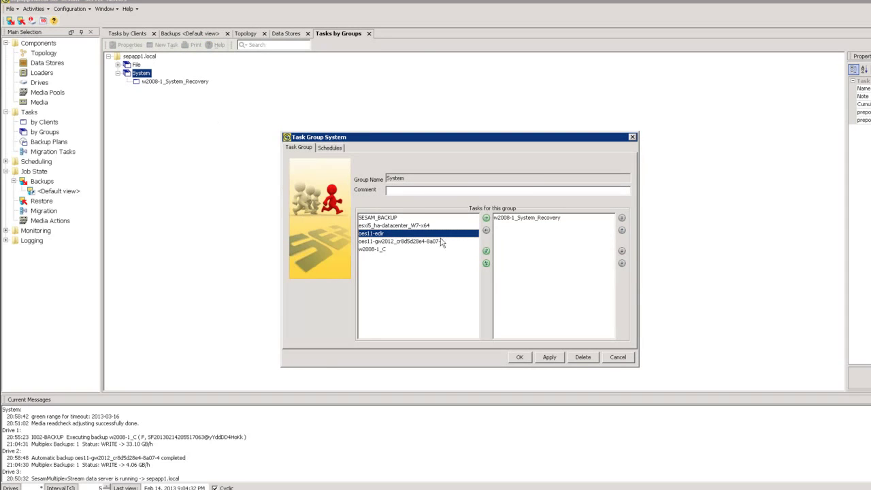
pyautogui.click(486, 218)
pyautogui.click(519, 357)
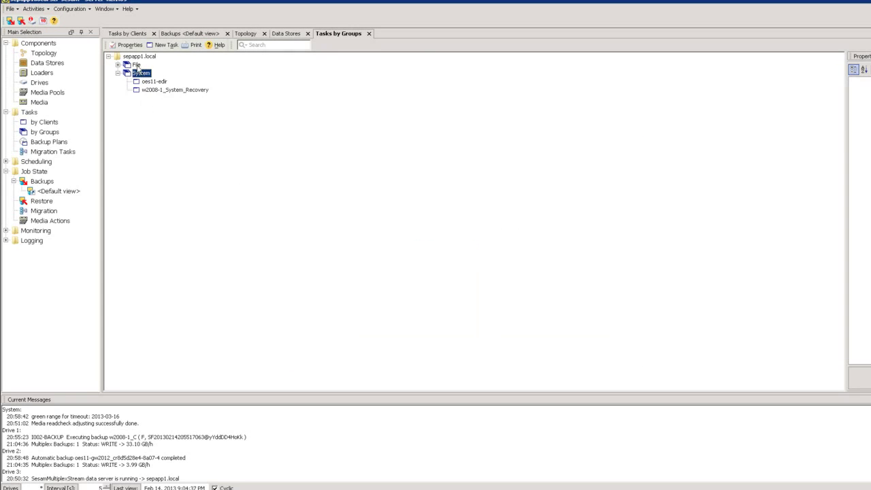
pyautogui.click(164, 45)
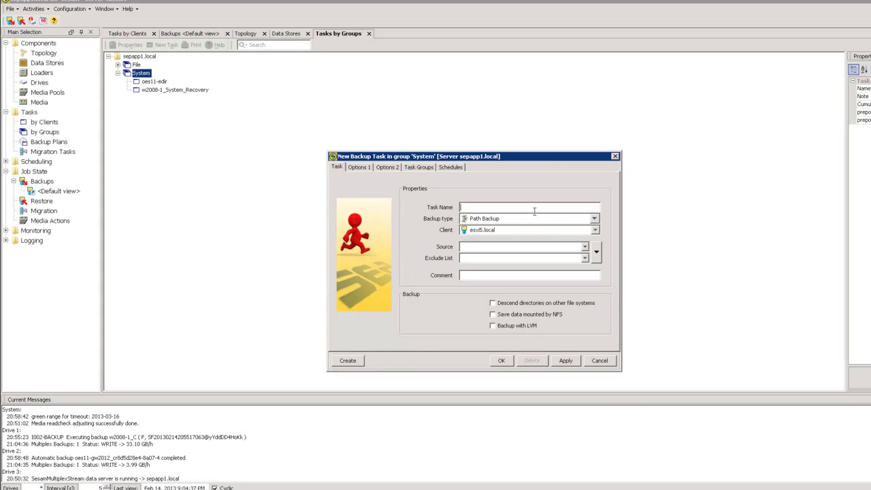
pyautogui.write('VMs')
pyautogui.click(600, 361)
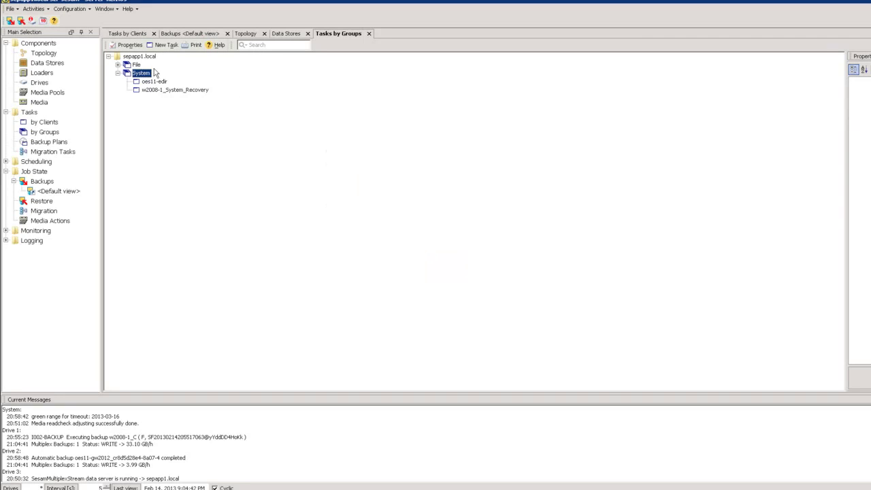
pyautogui.click(145, 57)
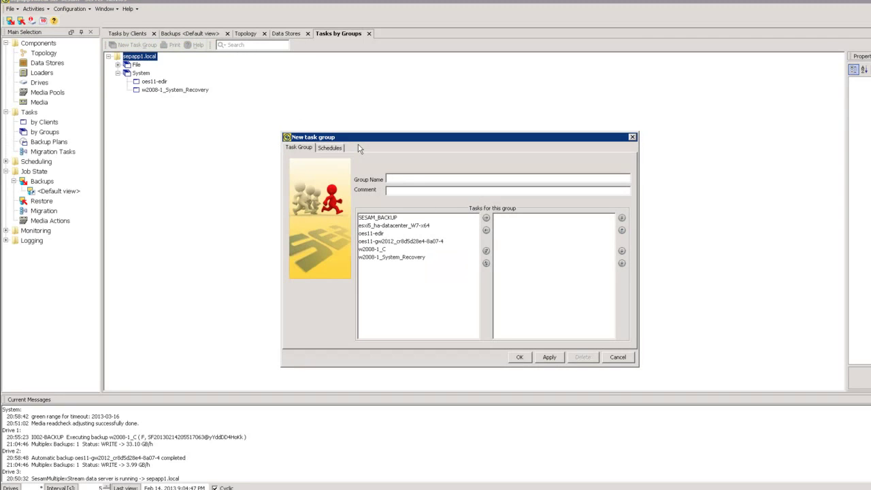
pyautogui.write('VMs')
pyautogui.click(424, 225)
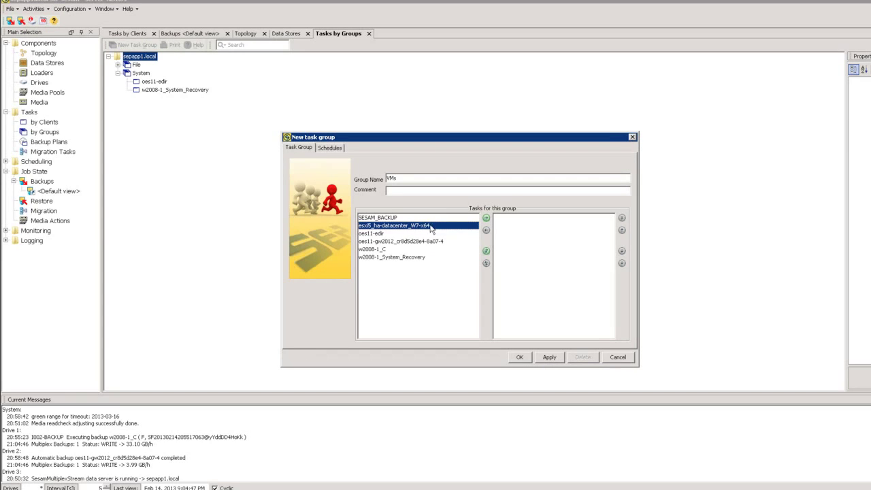
pyautogui.click(615, 357)
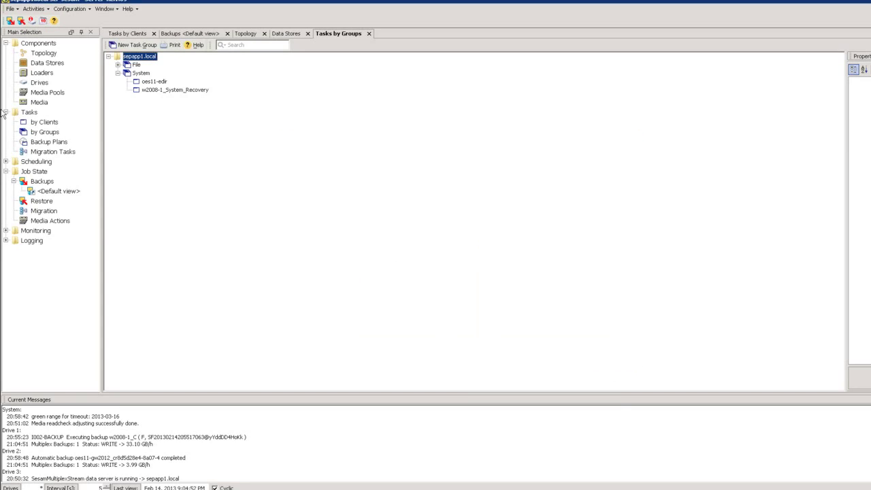
# Show the tasks by client and expand the VMWare location down to the tasks of esxi5.local.
pyautogui.click(44, 122)
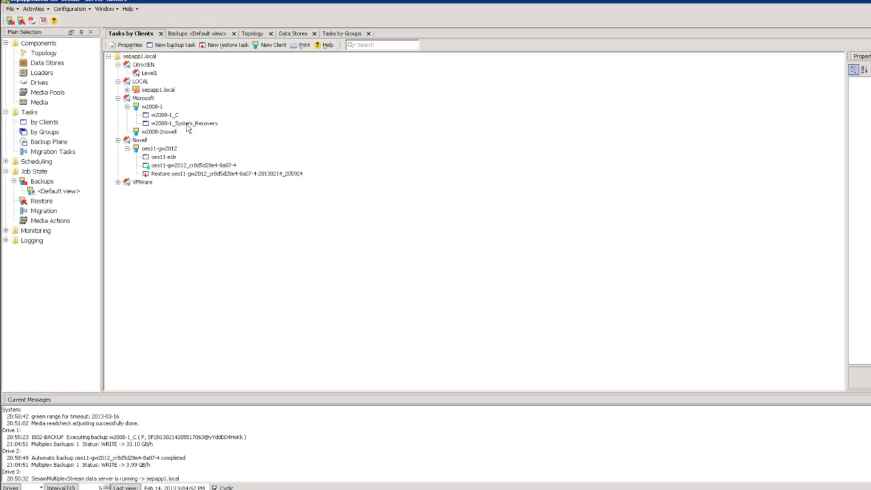
pyautogui.click(117, 183)
pyautogui.click(127, 191)
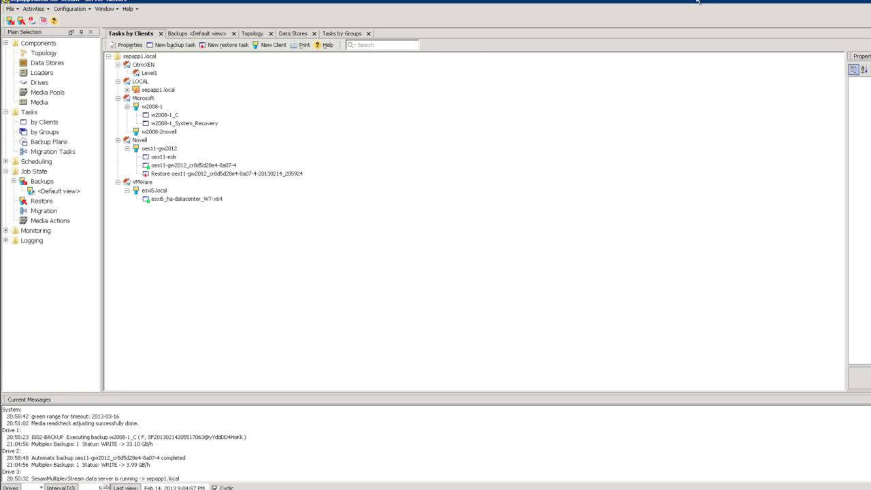
# On the augenblix server, start a new backup task for the VSphere client ws2008x64 and browse its available sources.
pyautogui.moveTo(680, 2)
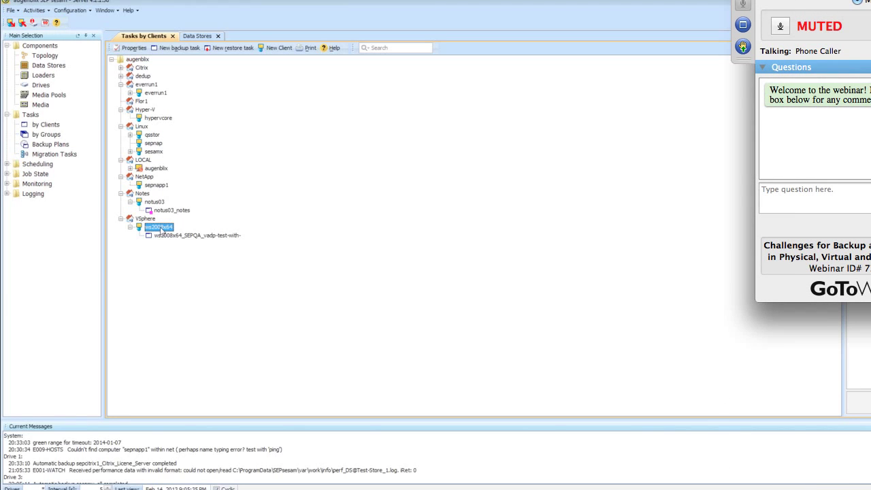
pyautogui.rightClick(162, 230)
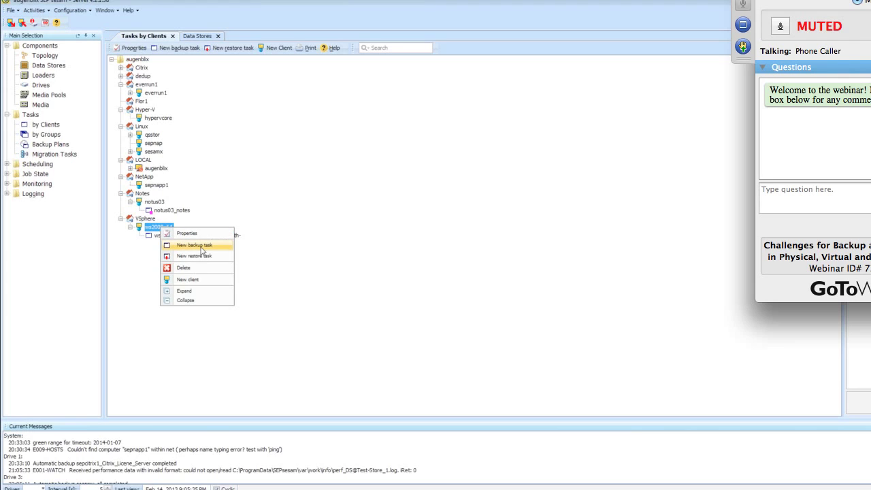
pyautogui.click(197, 246)
pyautogui.click(505, 216)
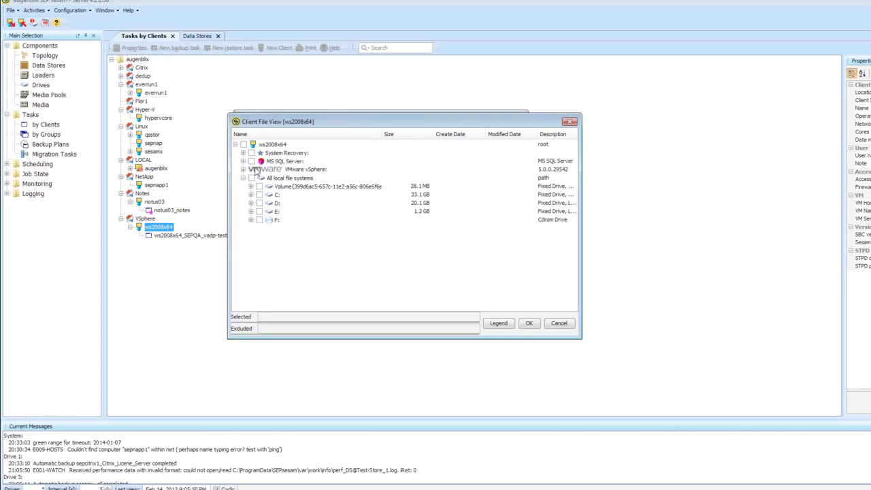
# Choose the vadp-small-os-restore2 VM from the SEPQA datacenter as the backup task's source.
pyautogui.click(243, 169)
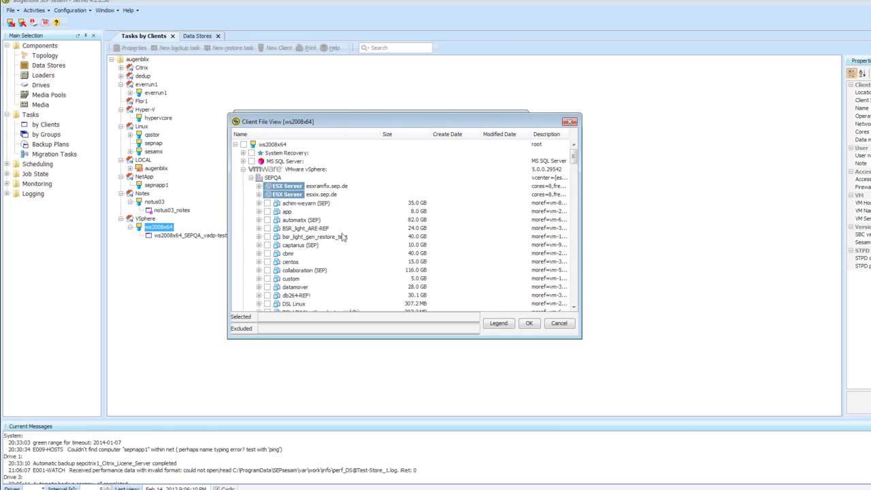
pyautogui.scroll(-10, 344, 236)
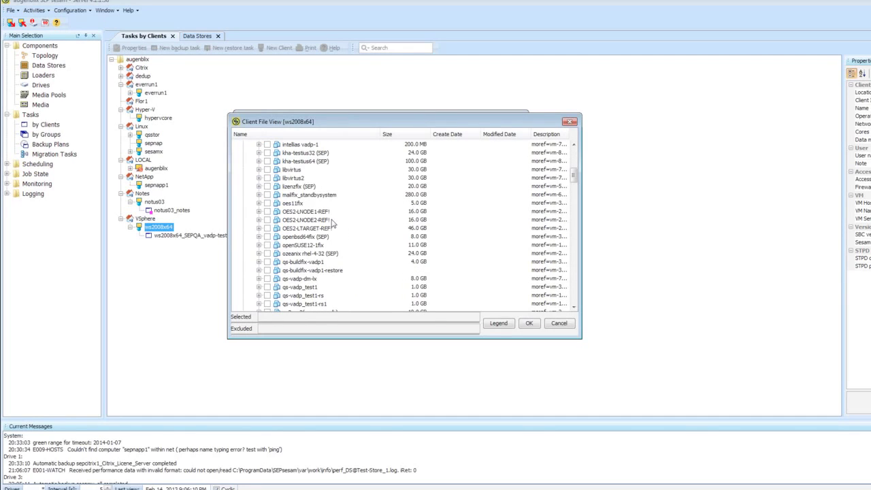
pyautogui.scroll(-6, 331, 220)
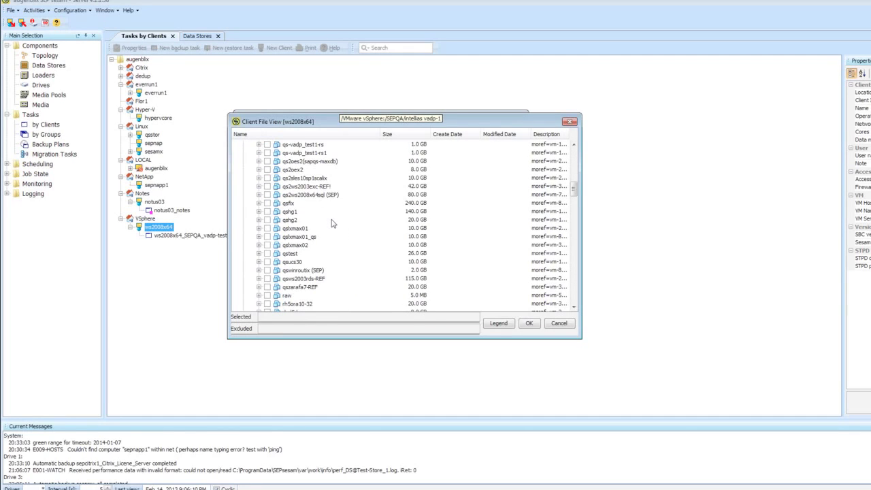
pyautogui.scroll(-8, 332, 224)
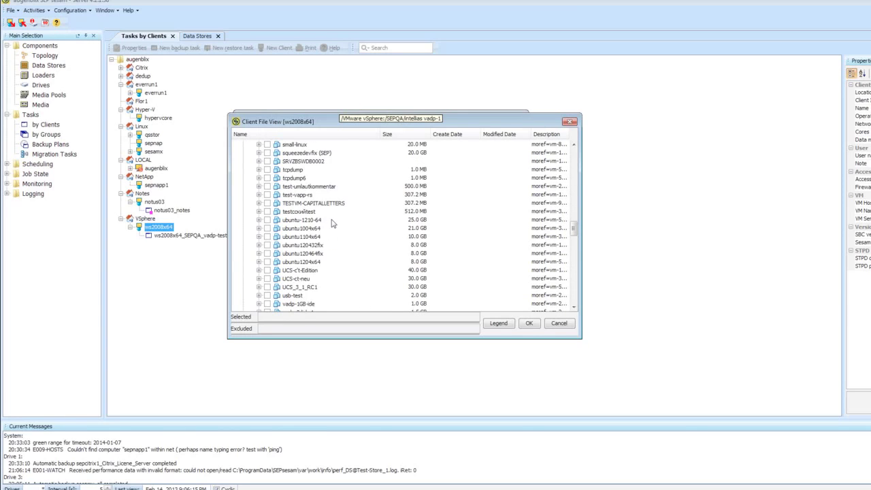
pyautogui.scroll(-12, 333, 225)
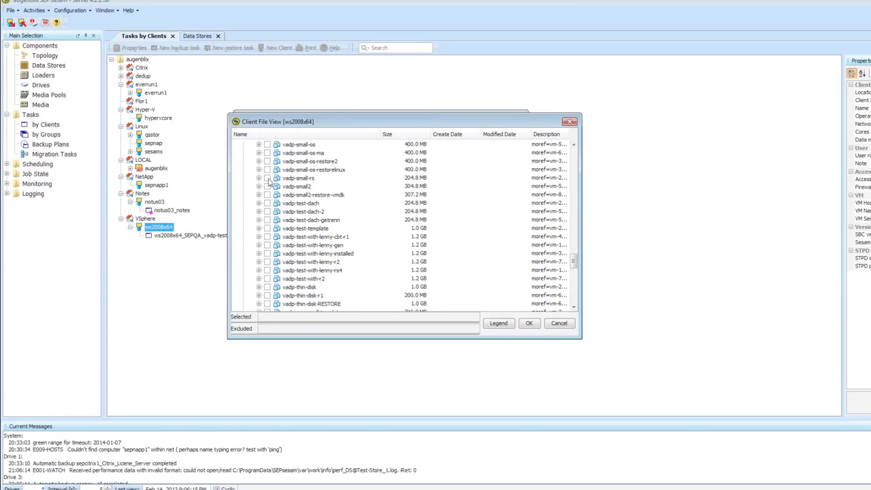
pyautogui.click(267, 177)
pyautogui.click(267, 195)
pyautogui.click(267, 161)
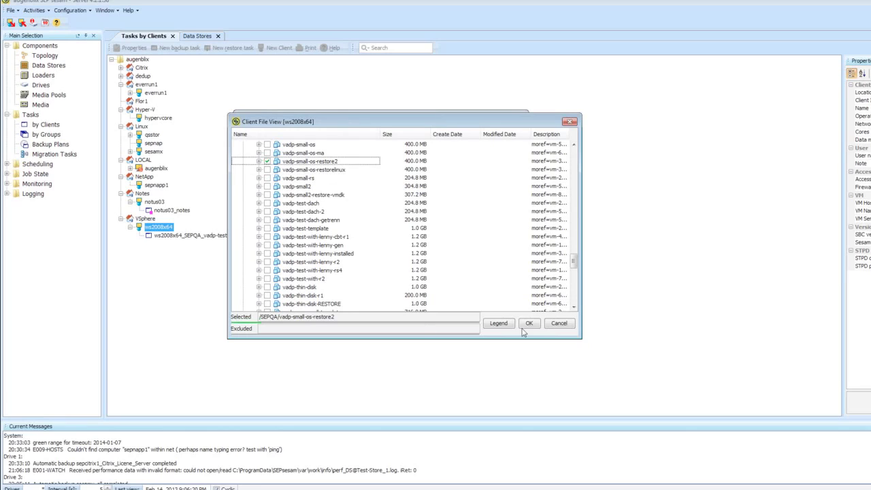
pyautogui.click(529, 325)
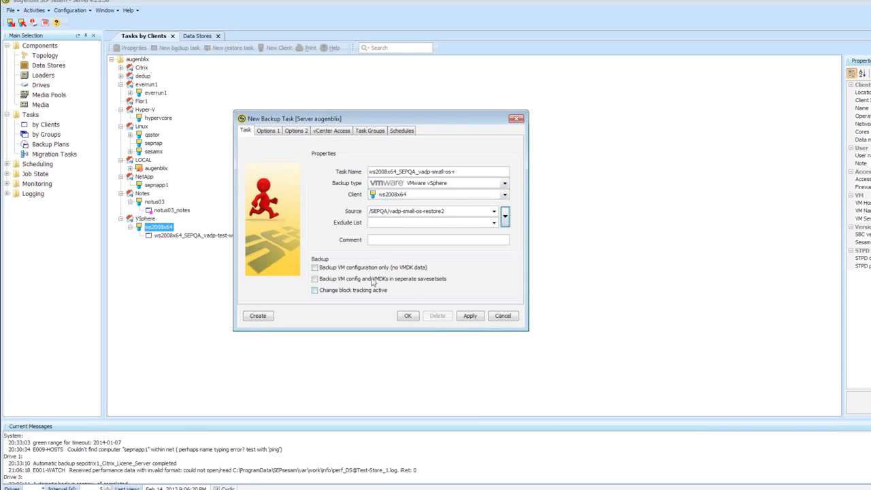
# Try the change block tracking and VM-configuration-only backup options, and discard the new backup task.
pyautogui.click(315, 290)
pyautogui.click(315, 291)
pyautogui.click(359, 292)
pyautogui.click(367, 268)
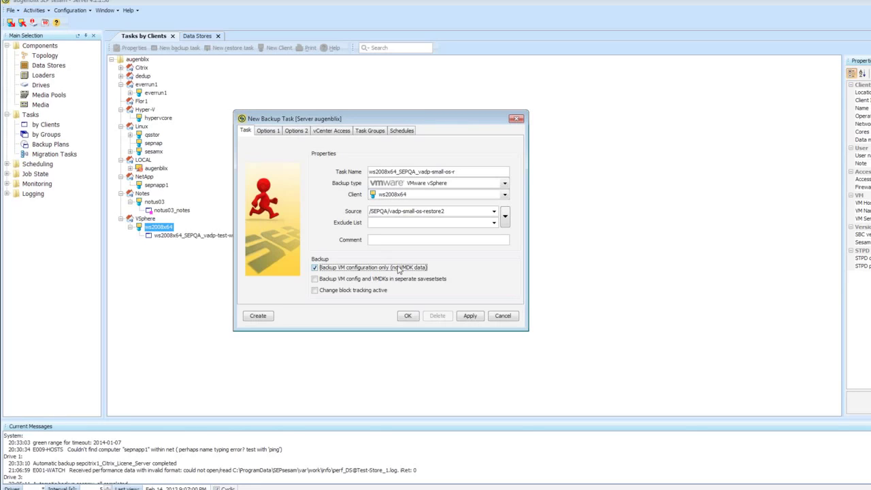
pyautogui.click(372, 291)
pyautogui.click(502, 316)
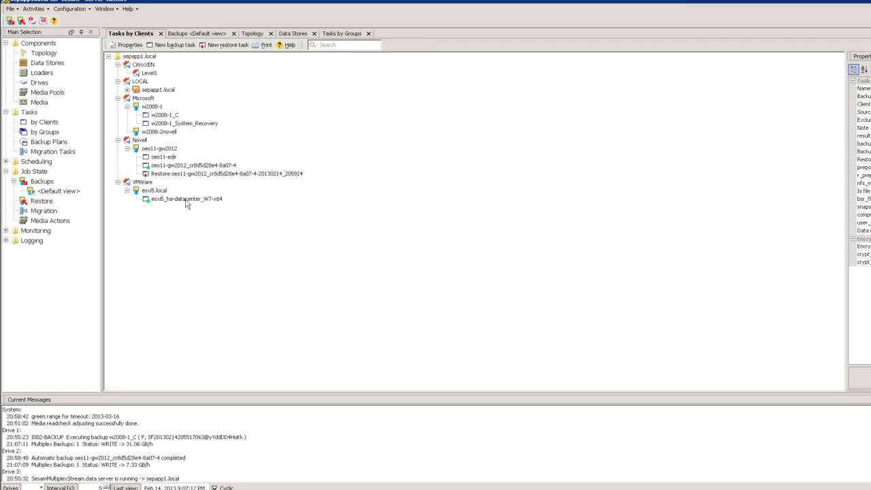
# Start a new backup task for the esxi5.local client and select the W7-x64 VM in ha-datacenter as its source.
pyautogui.click(185, 200)
pyautogui.rightClick(155, 191)
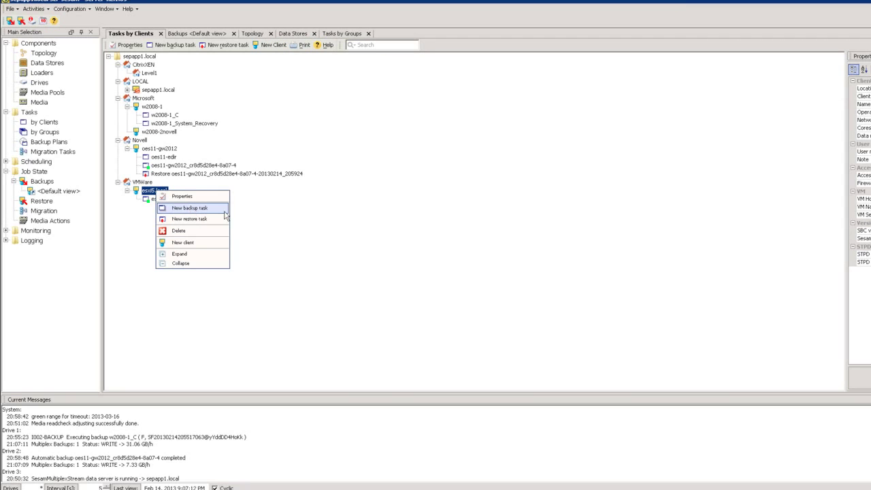
pyautogui.click(190, 208)
pyautogui.click(596, 248)
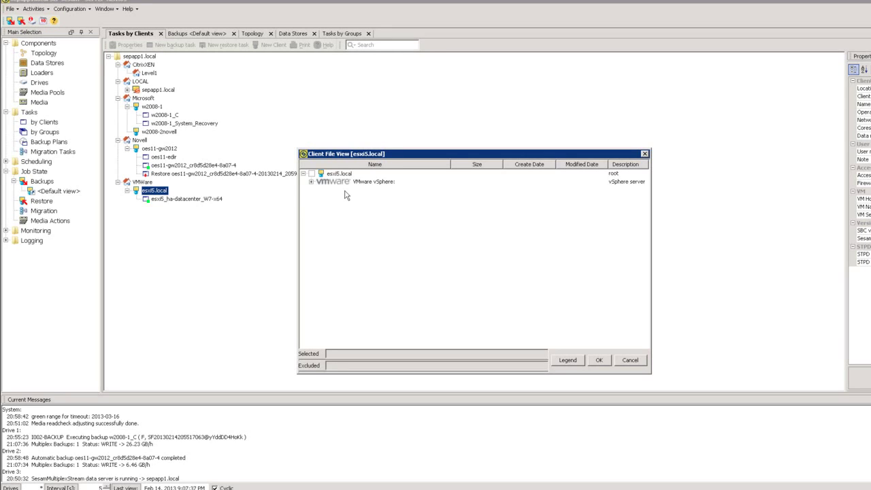
pyautogui.click(312, 182)
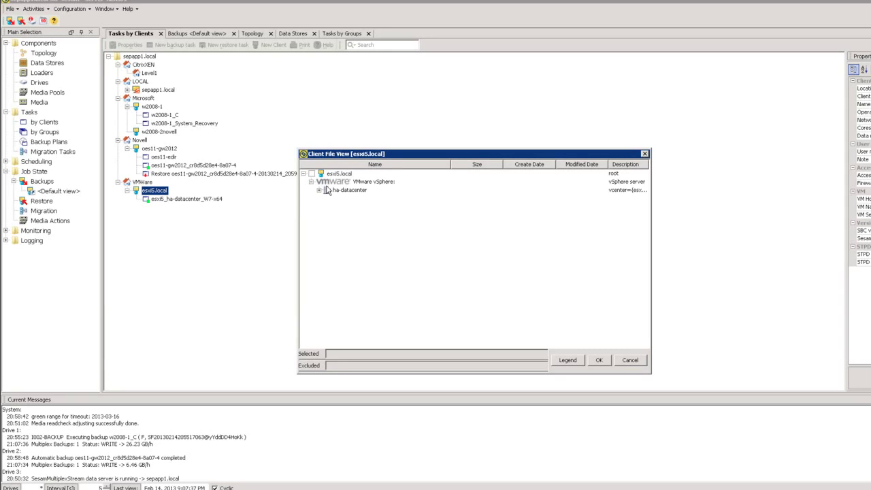
pyautogui.click(318, 190)
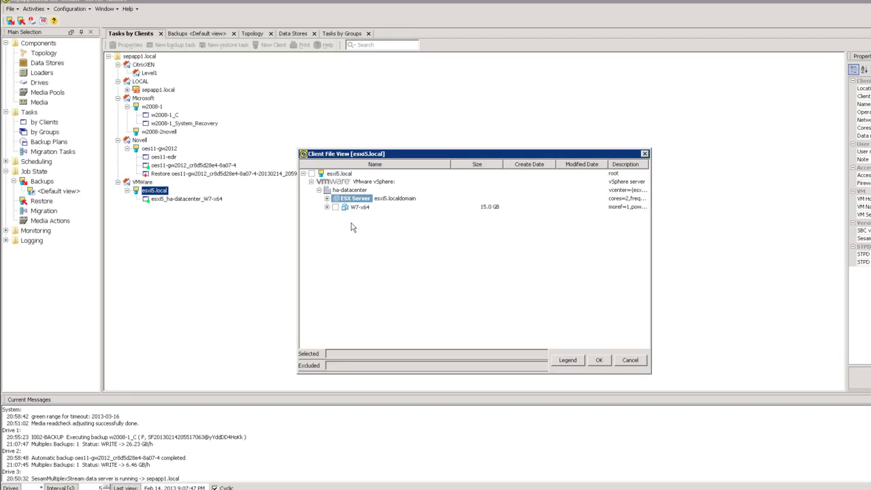
pyautogui.click(335, 208)
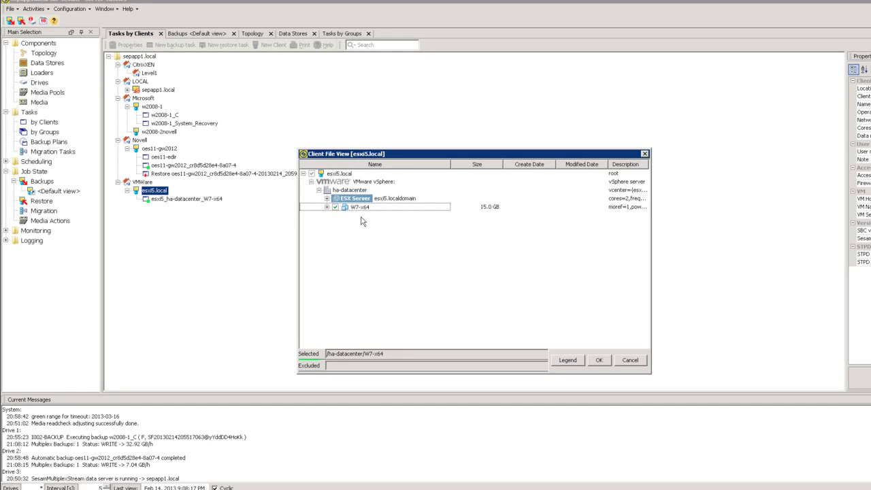
# Try excluding the W7.vmdk disk from the W7-x64 VM's backup, and include it again.
pyautogui.click(326, 206)
pyautogui.click(343, 215)
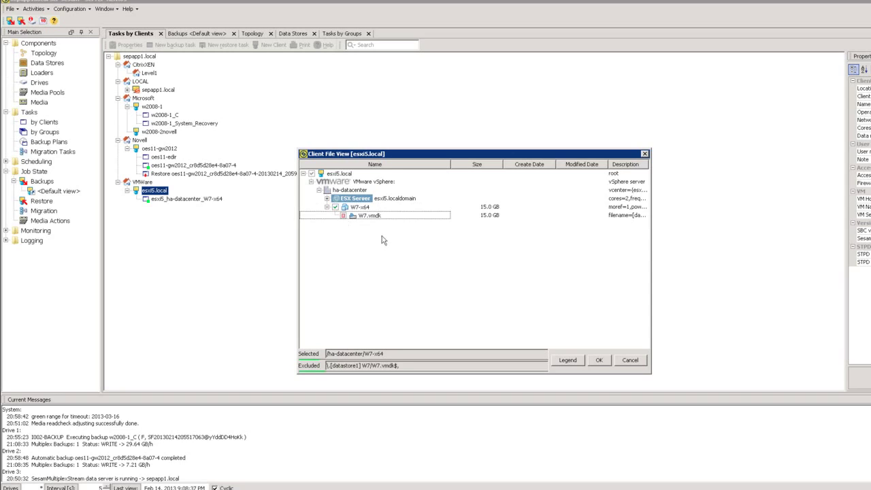
pyautogui.click(343, 215)
# Accept the source selection and save the backup task under the name esxi5_ha-datacenter_W7-x64-3.
pyautogui.click(599, 360)
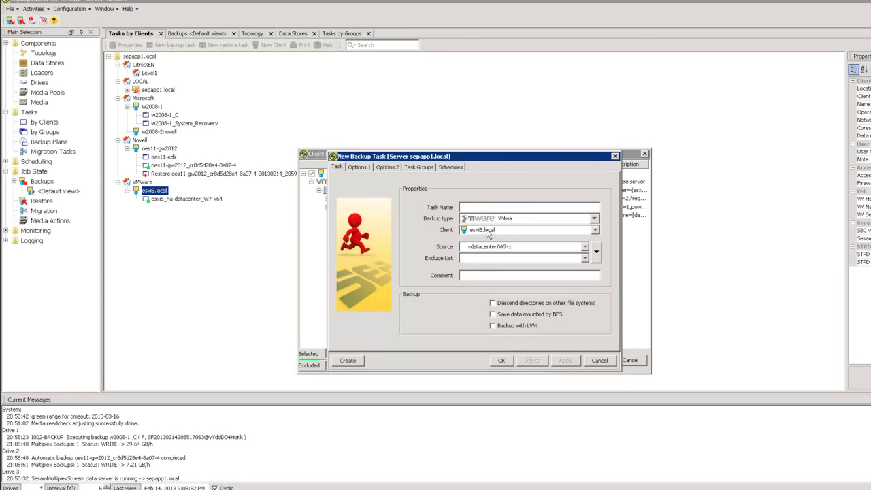
pyautogui.click(541, 207)
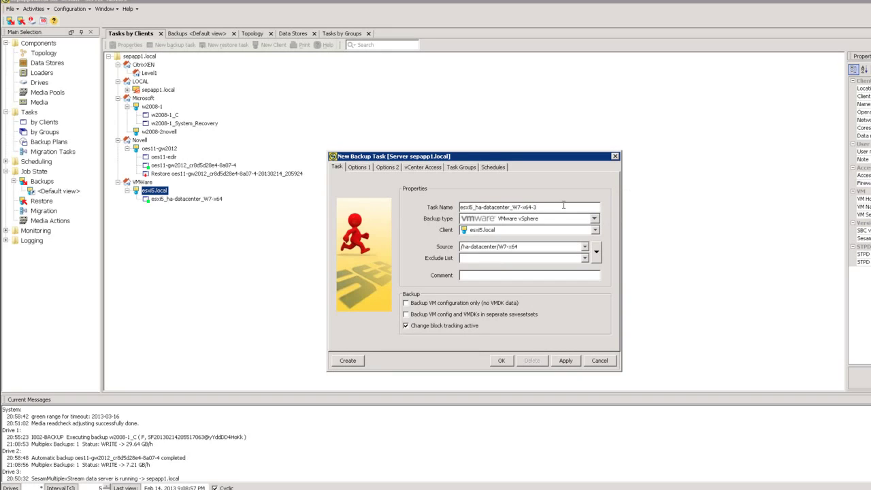
pyautogui.click(501, 361)
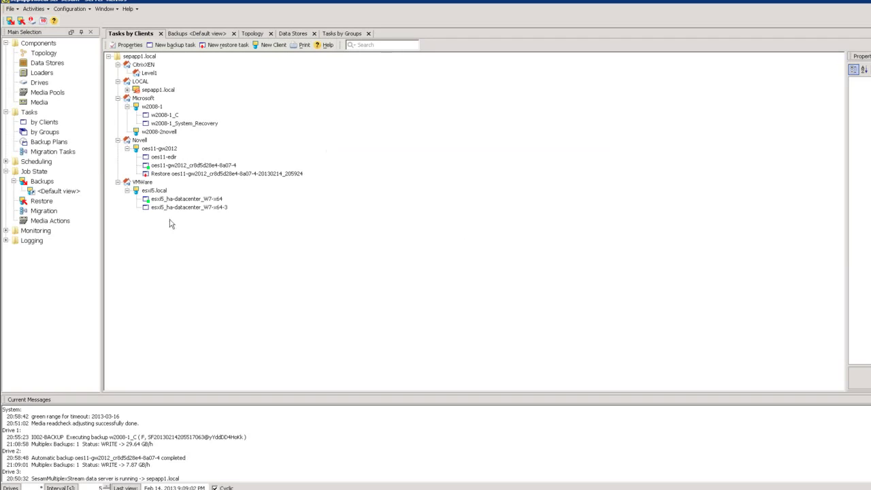
# Create a task group named VMs containing the esxi5_ha-datacenter_W7-x64 and esxi5_ha-datacenter_W7-x64-3 backup tasks.
pyautogui.click(48, 131)
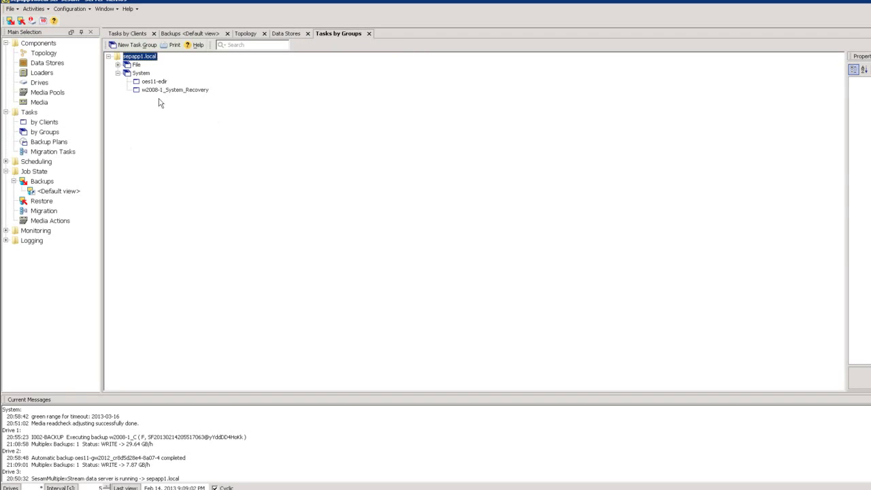
pyautogui.click(146, 46)
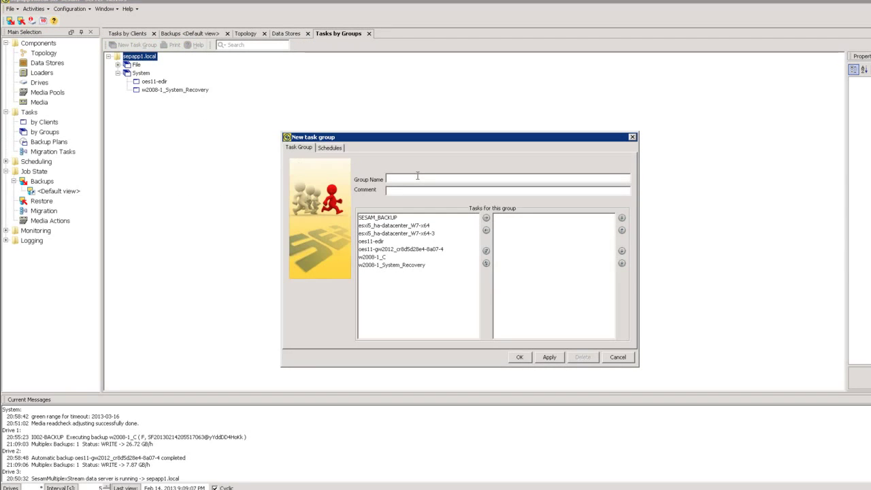
pyautogui.write('VMs')
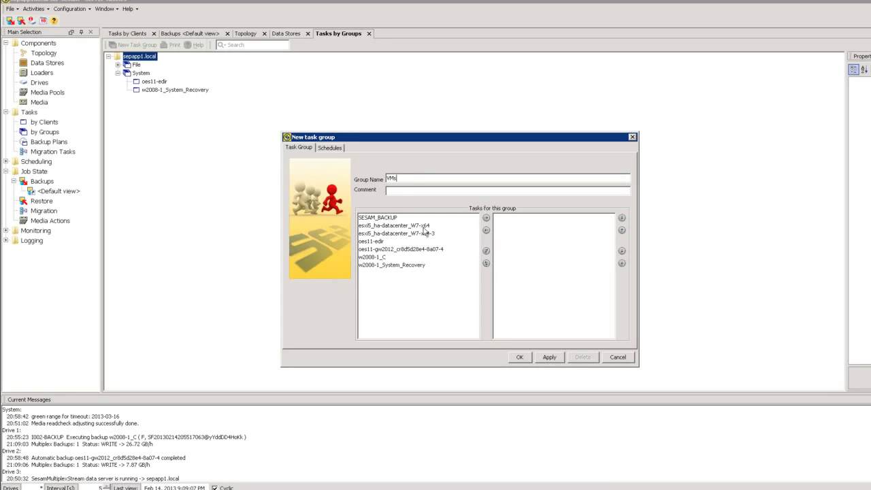
pyautogui.moveTo(425, 231); pyautogui.dragTo(415, 225)
pyautogui.click(486, 218)
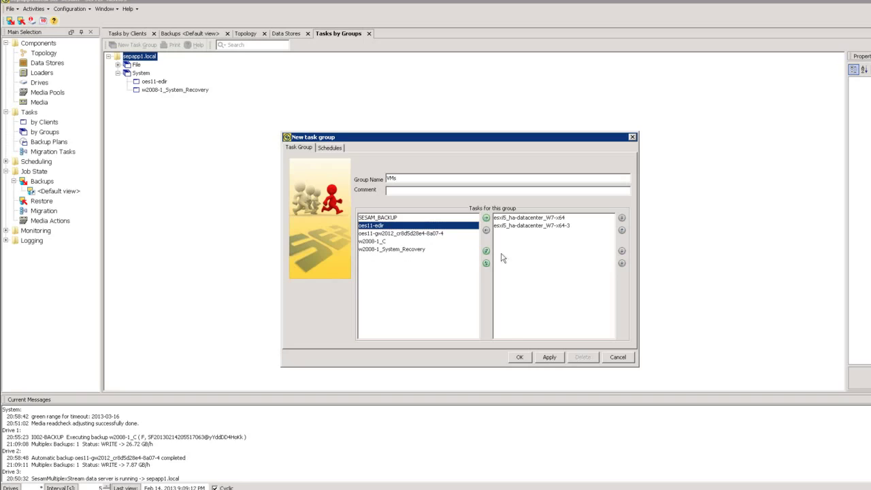
pyautogui.click(519, 356)
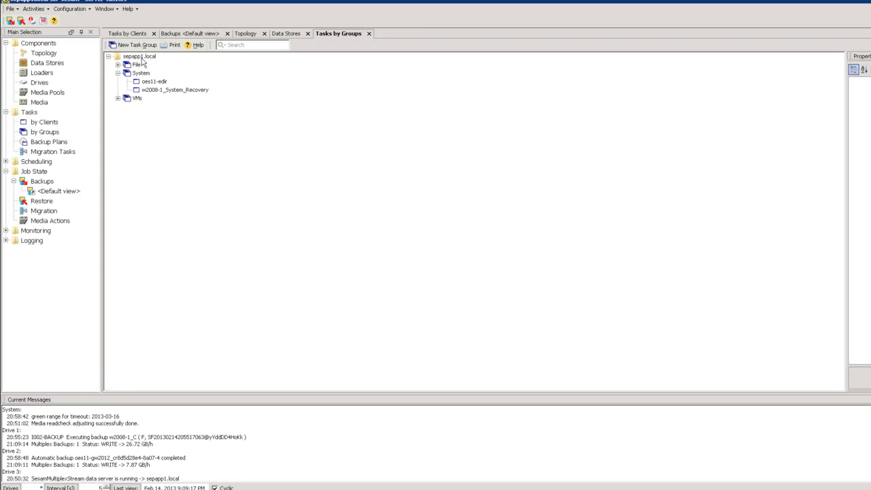
# Delete the Daily-2200 and Weekly schedules.
pyautogui.click(6, 161)
pyautogui.click(51, 175)
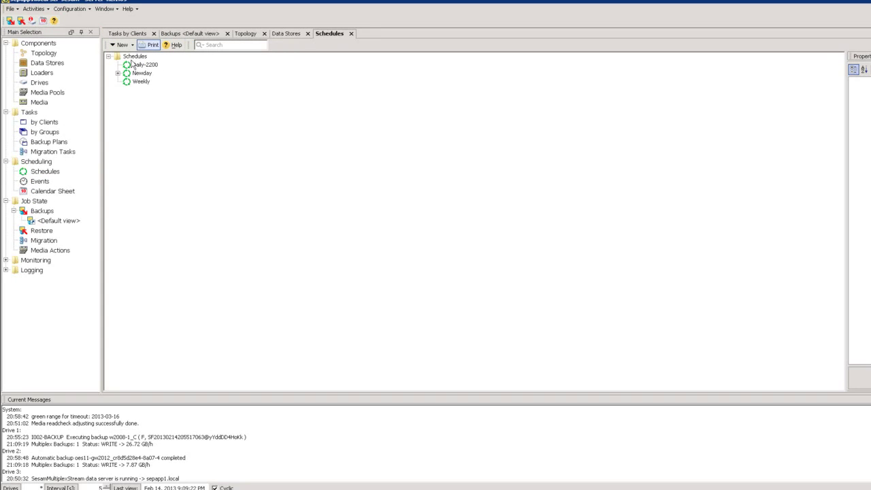
pyautogui.click(151, 65)
pyautogui.rightClick(153, 68)
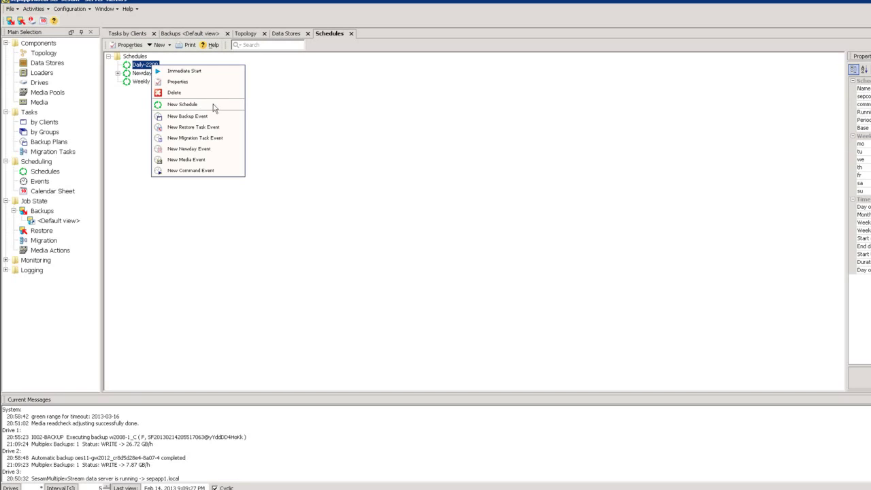
pyautogui.click(188, 94)
pyautogui.click(462, 251)
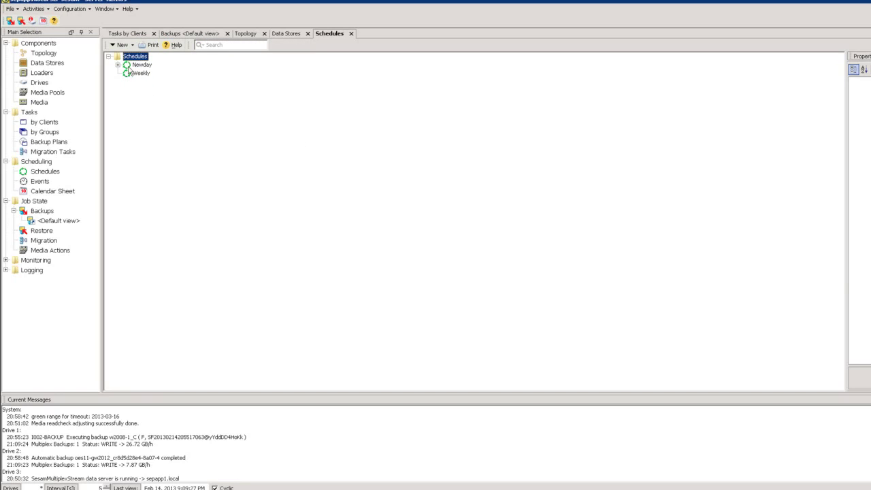
pyautogui.rightClick(142, 73)
pyautogui.click(179, 103)
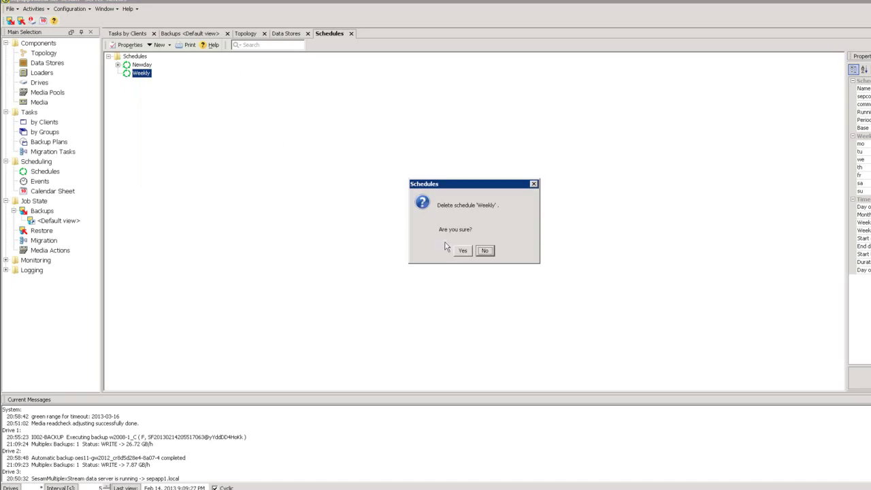
pyautogui.click(463, 251)
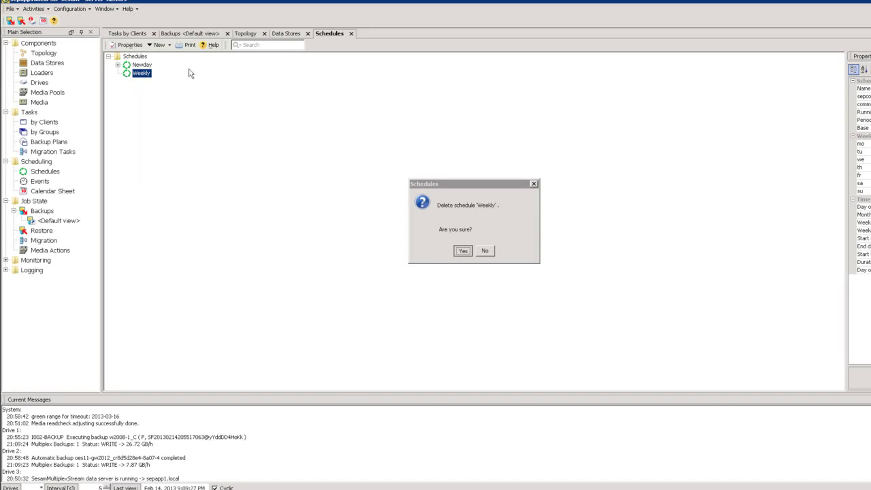
# Start a new schedule named Daly-file-Inc-to-disk with a weekly cycle running Monday through Friday.
pyautogui.click(161, 46)
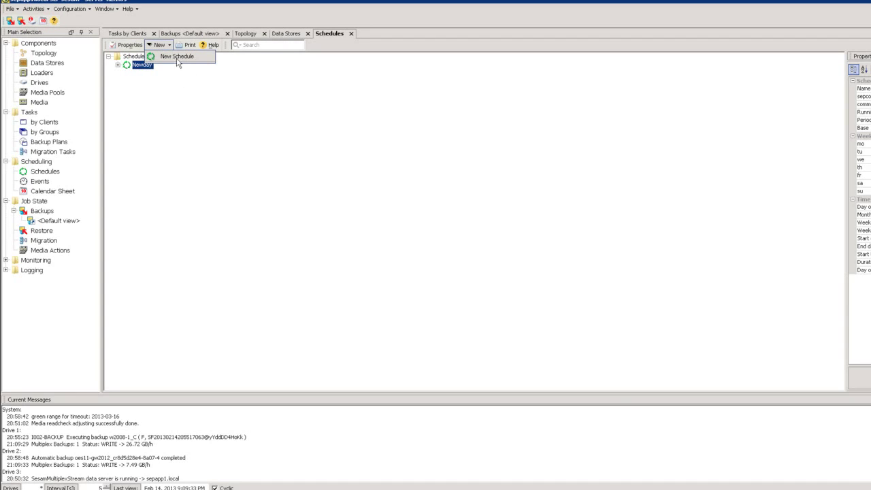
pyautogui.click(177, 57)
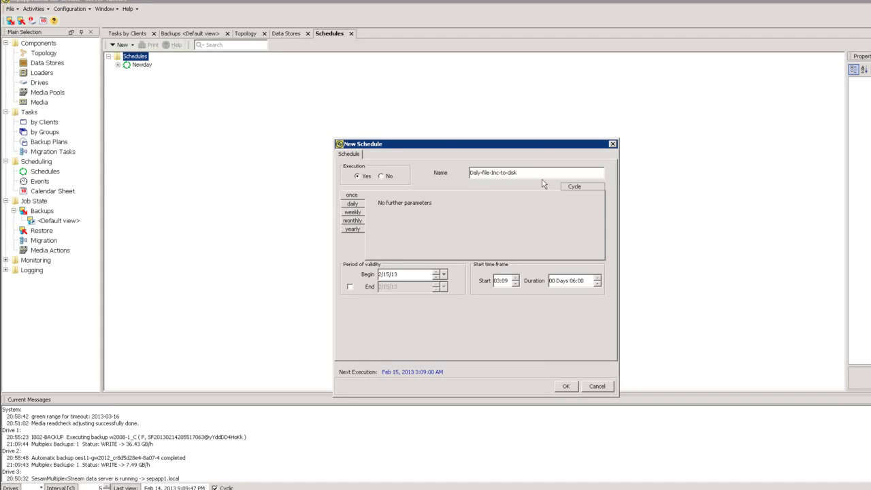
pyautogui.click(352, 204)
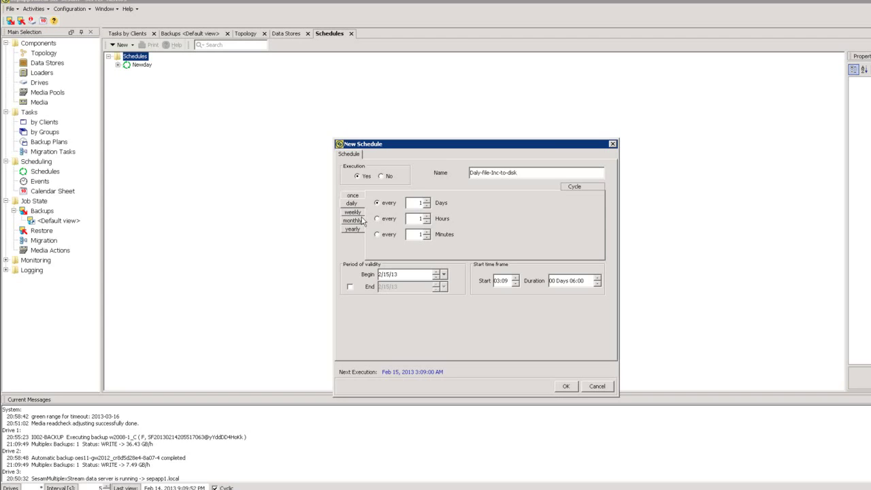
pyautogui.click(353, 212)
pyautogui.click(491, 204)
pyautogui.click(491, 214)
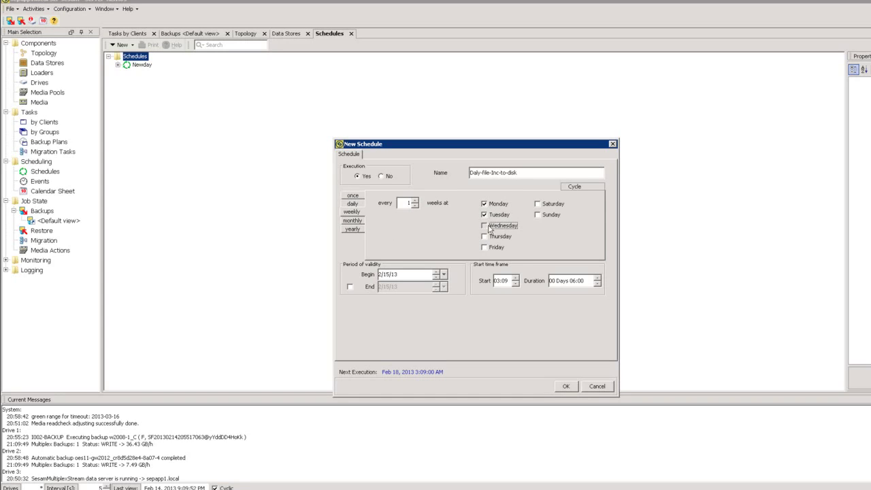
pyautogui.click(489, 226)
pyautogui.click(489, 236)
pyautogui.click(488, 248)
# Set the schedule's start time to 20:03 and save the schedule.
pyautogui.click(499, 280)
pyautogui.click(515, 278)
pyautogui.write('20:03')
pyautogui.click(517, 285)
pyautogui.click(516, 277)
pyautogui.moveTo(411, 372); pyautogui.dragTo(444, 373)
pyautogui.click(575, 280)
pyautogui.click(566, 386)
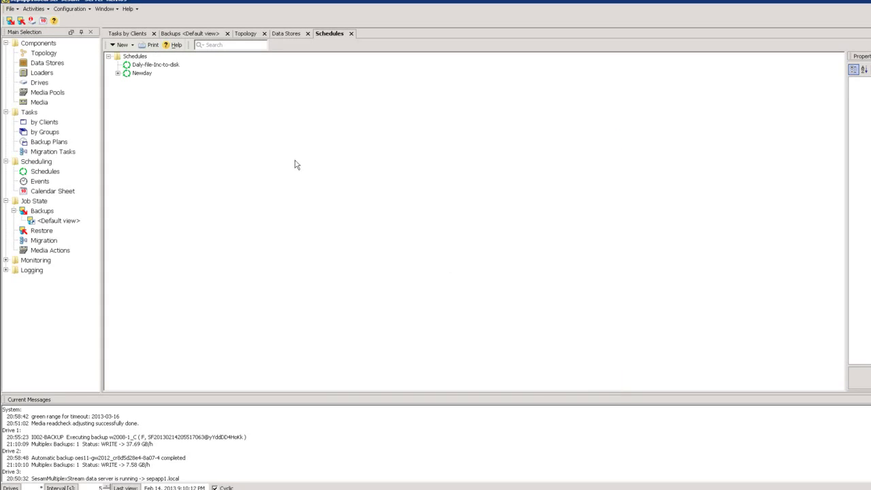
# Start another new schedule and name it Weekly-file-full-disk.
pyautogui.click(128, 44)
pyautogui.click(156, 57)
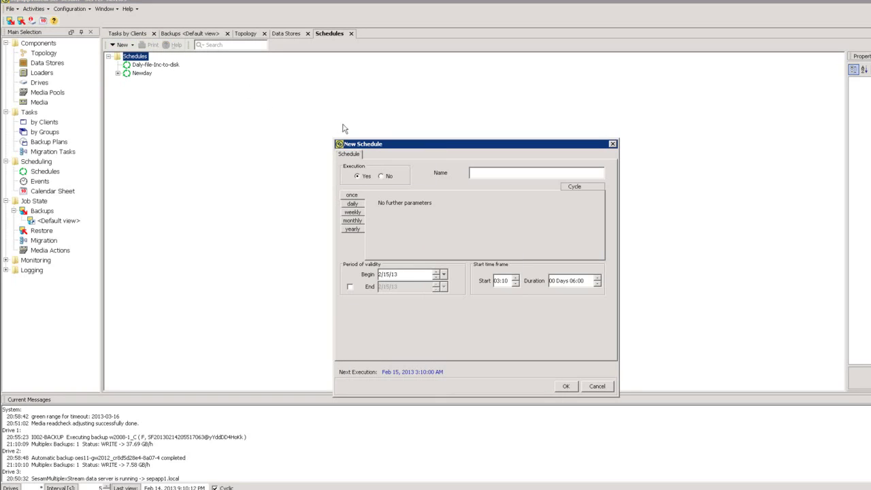
pyautogui.click(490, 175)
pyautogui.write('Weekly-file-full-disk')
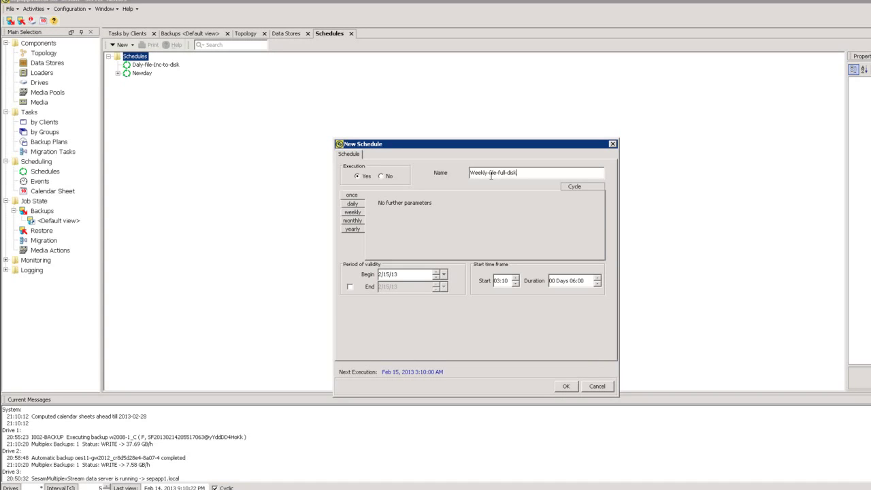
# Set Weekly-file-full-disk to a weekly cycle on Saturday with a 15:10 start time, and save the schedule.
pyautogui.click(353, 212)
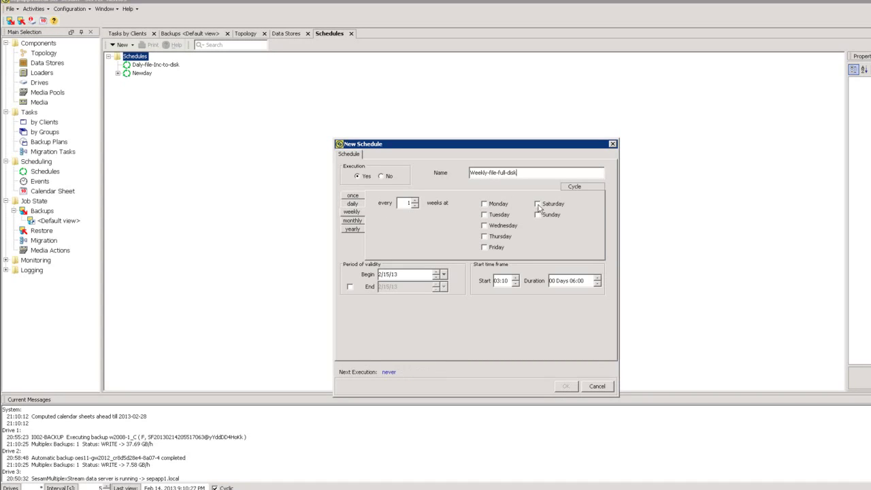
pyautogui.click(538, 203)
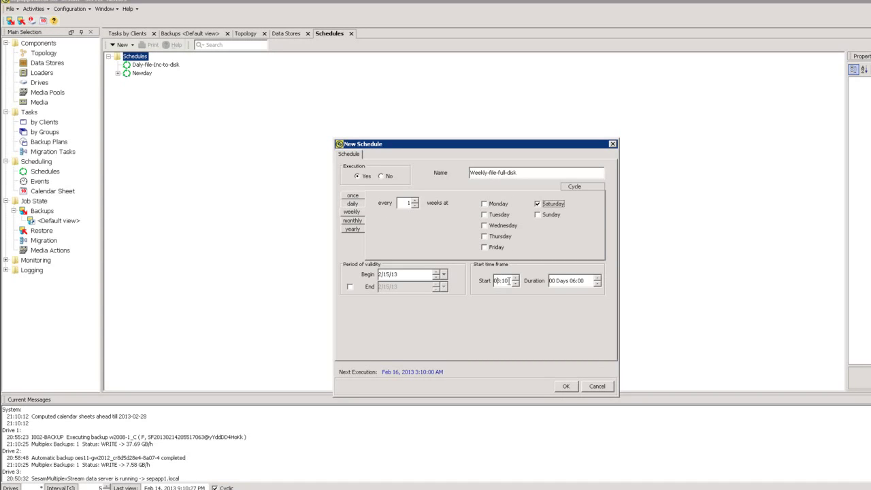
pyautogui.click(515, 278)
pyautogui.click(516, 278)
pyautogui.click(516, 278)
pyautogui.click(516, 278)
pyautogui.click(565, 386)
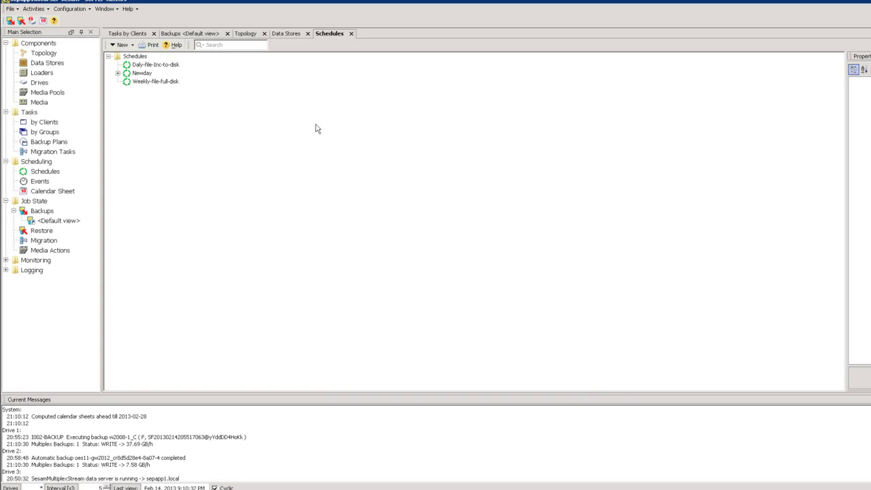
# Start a new backup event in the Daly-file-Inc-to-disk schedule with backup type INC.
pyautogui.click(156, 65)
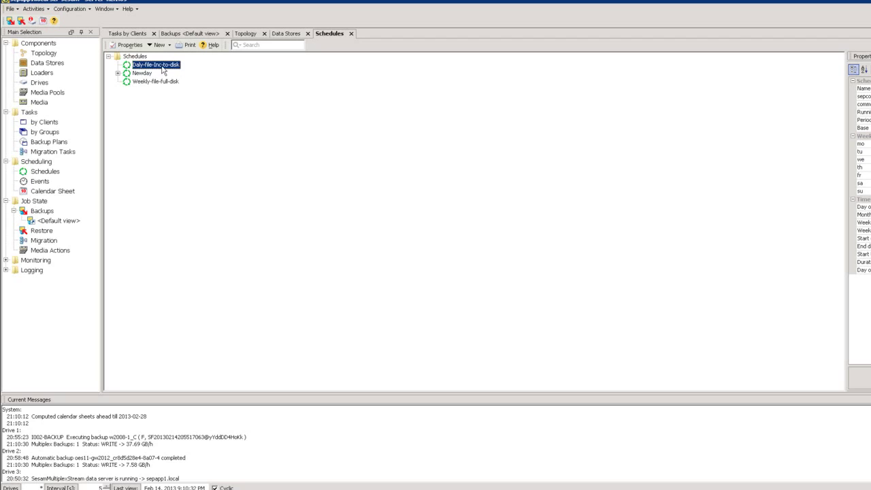
pyautogui.rightClick(162, 68)
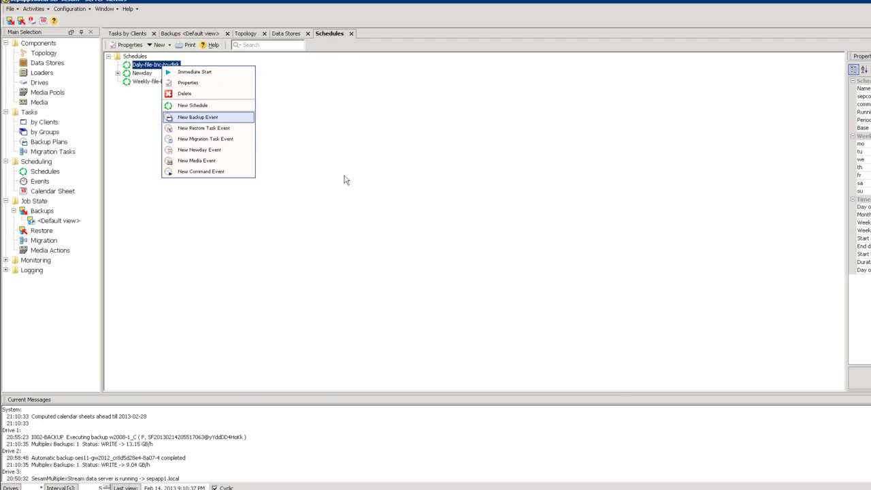
pyautogui.press('Return')
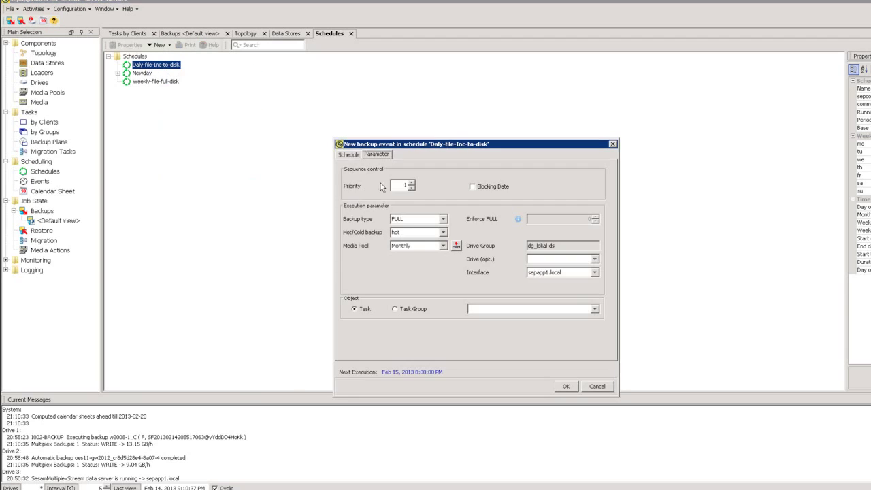
pyautogui.click(421, 220)
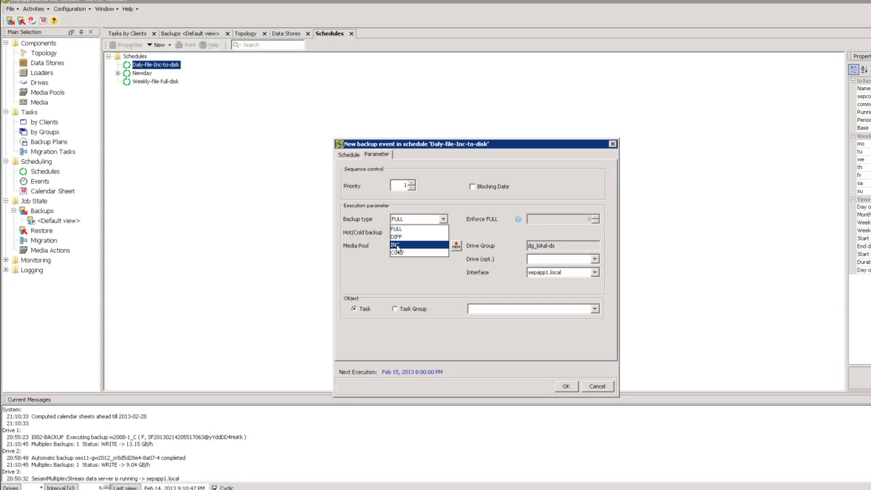
pyautogui.click(402, 246)
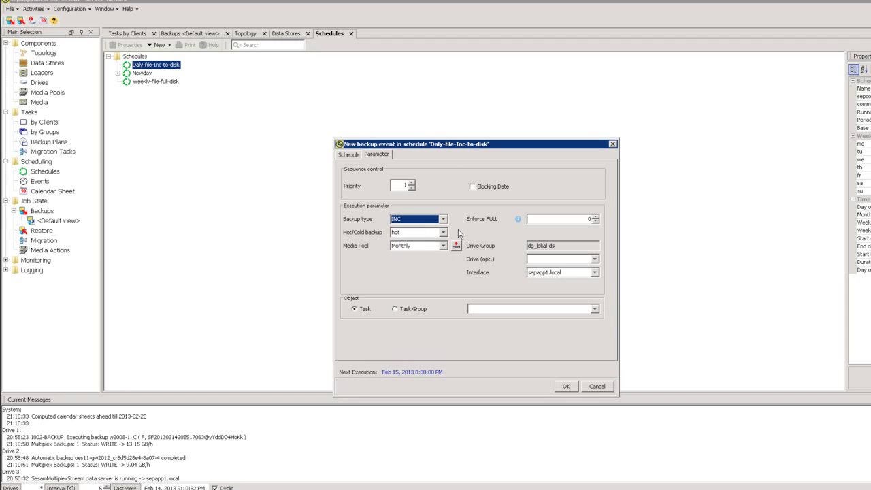
# Assign the Weekly-backup media pool and the File task group to the incremental backup event, and save it.
pyautogui.click(436, 247)
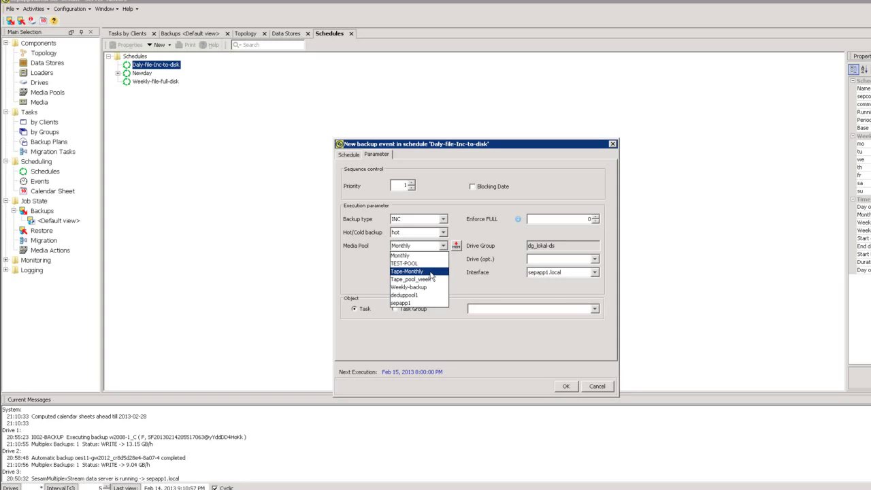
pyautogui.click(417, 287)
pyautogui.click(411, 309)
pyautogui.click(484, 309)
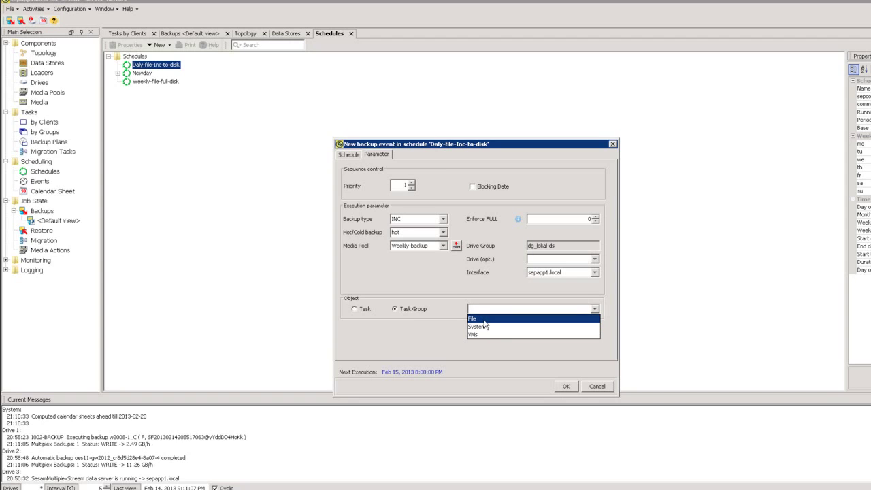
pyautogui.click(483, 321)
pyautogui.click(568, 387)
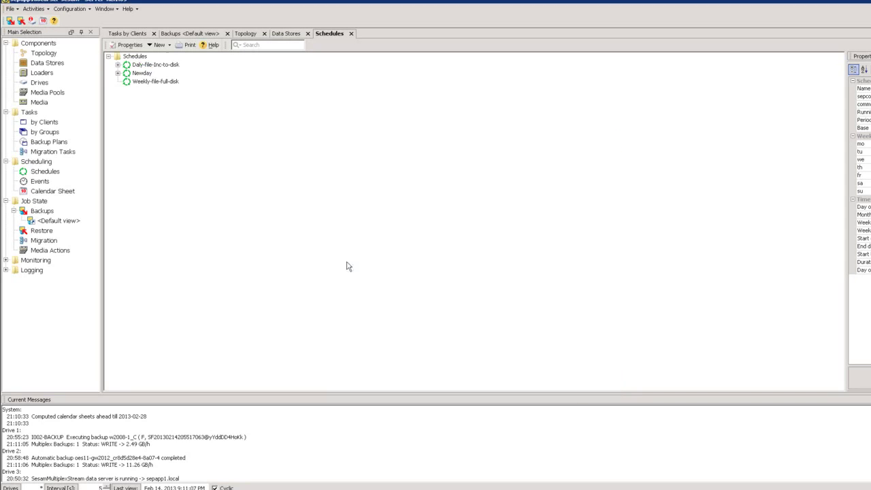
# Add a FULL backup event to the Weekly-file-full-disk schedule, using the Weekly-backup media pool and the File task group.
pyautogui.rightClick(140, 82)
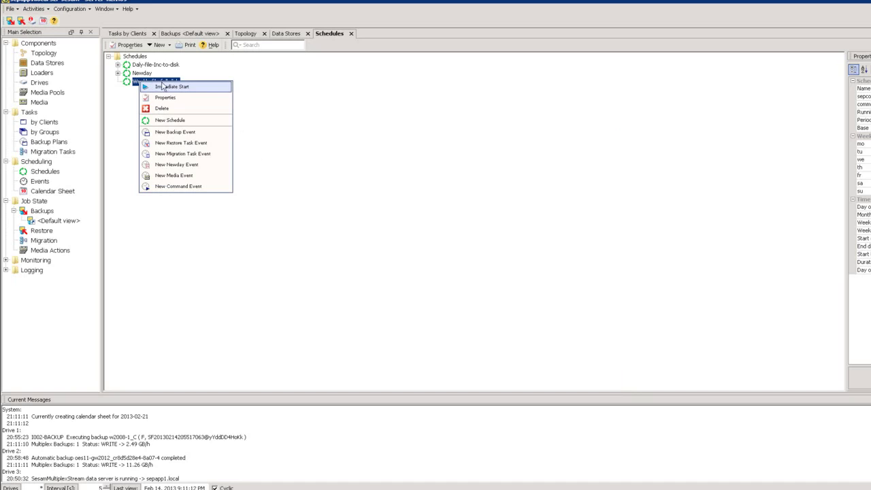
pyautogui.click(197, 133)
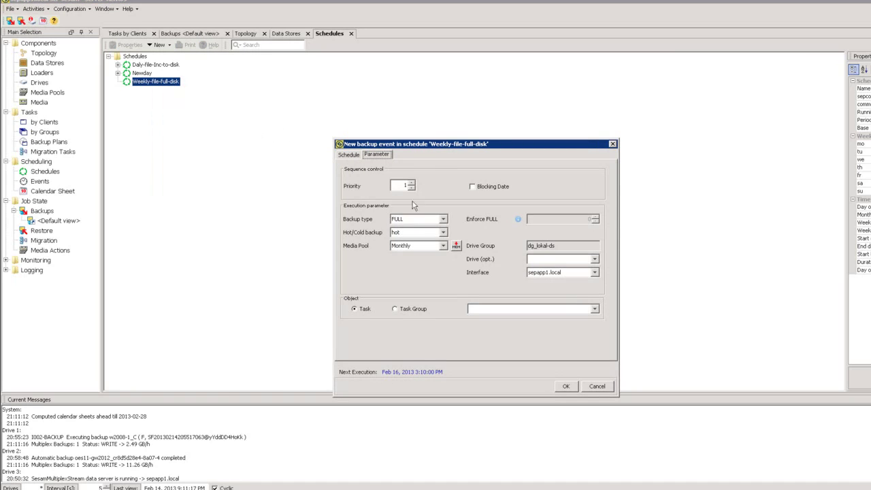
pyautogui.click(420, 245)
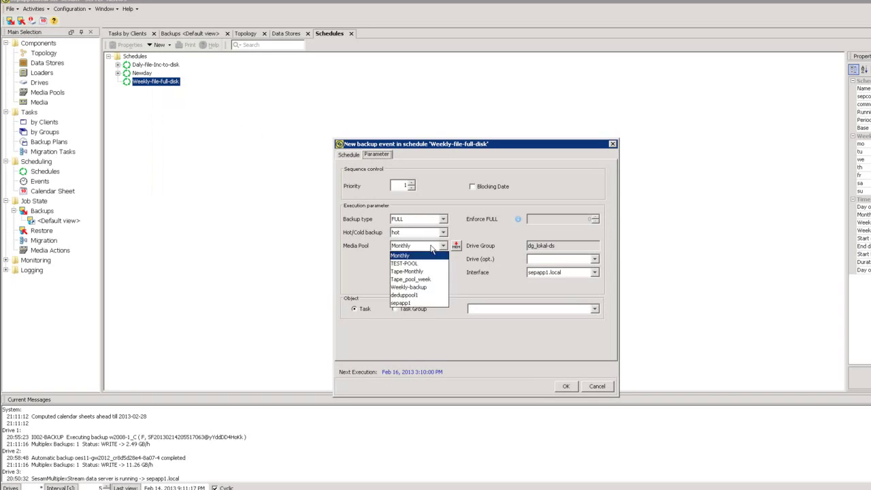
pyautogui.click(411, 287)
pyautogui.click(409, 308)
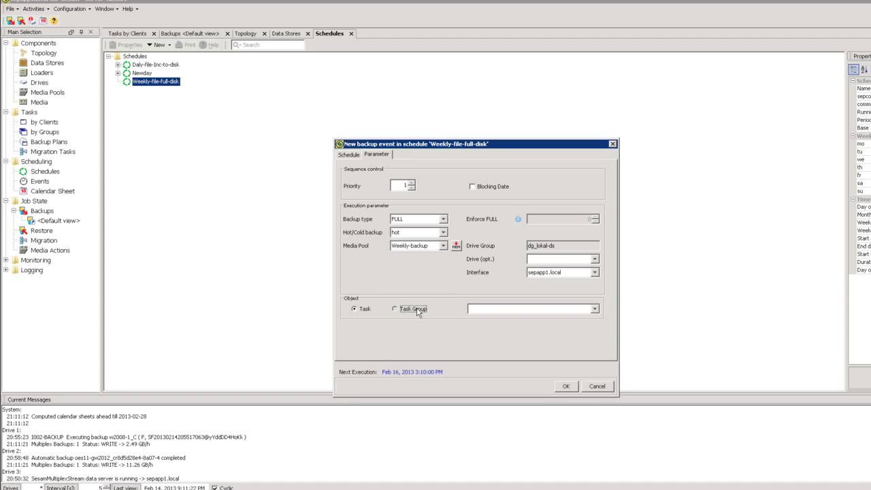
pyautogui.click(492, 310)
pyautogui.click(488, 318)
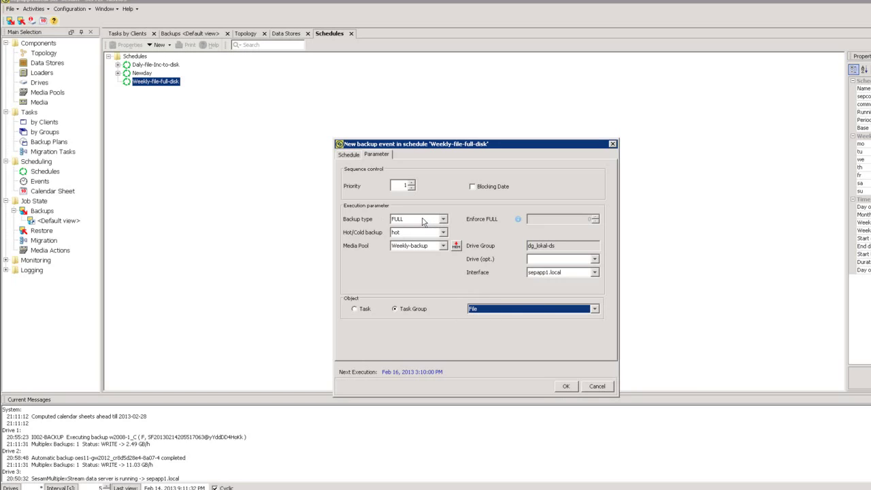
pyautogui.click(567, 386)
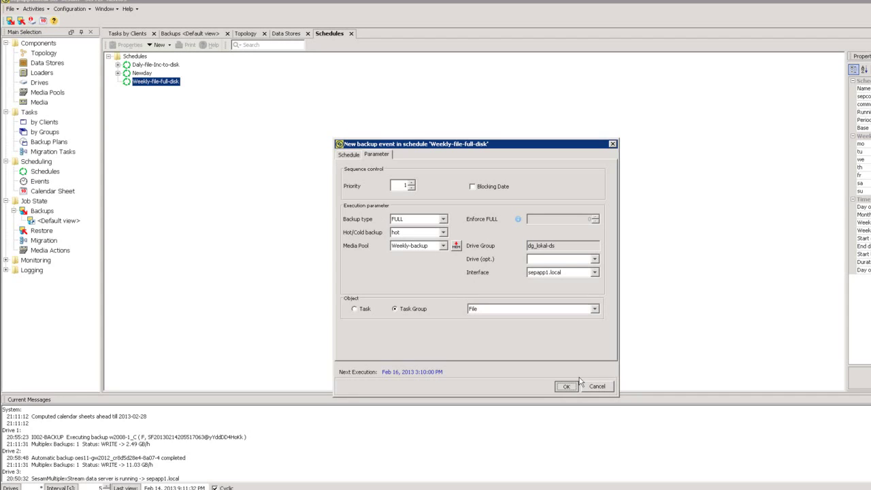
# Start a new schedule named Daily-VM-Tape with a weekly cycle running Monday through Friday.
pyautogui.click(159, 44)
pyautogui.click(179, 57)
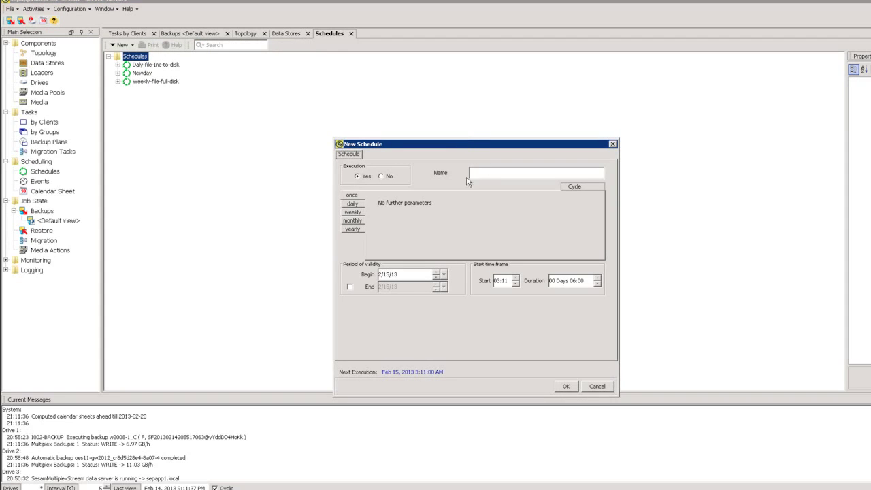
pyautogui.click(478, 173)
pyautogui.click(352, 212)
pyautogui.click(484, 203)
pyautogui.click(484, 214)
pyautogui.click(485, 225)
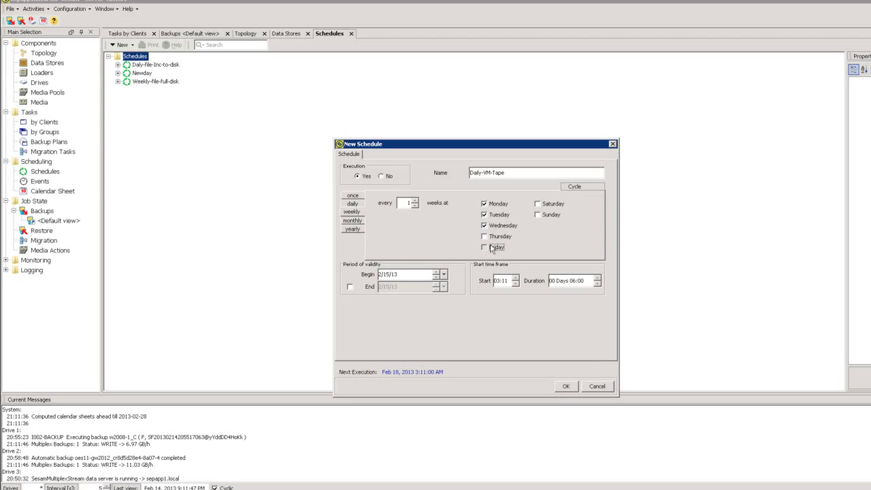
pyautogui.click(490, 238)
# Set the start time to 20:11, extend the schedule name to Daily-VM-Tape-8pm, and save the schedule.
pyautogui.click(499, 281)
pyautogui.click(517, 278)
pyautogui.click(517, 278)
pyautogui.click(573, 386)
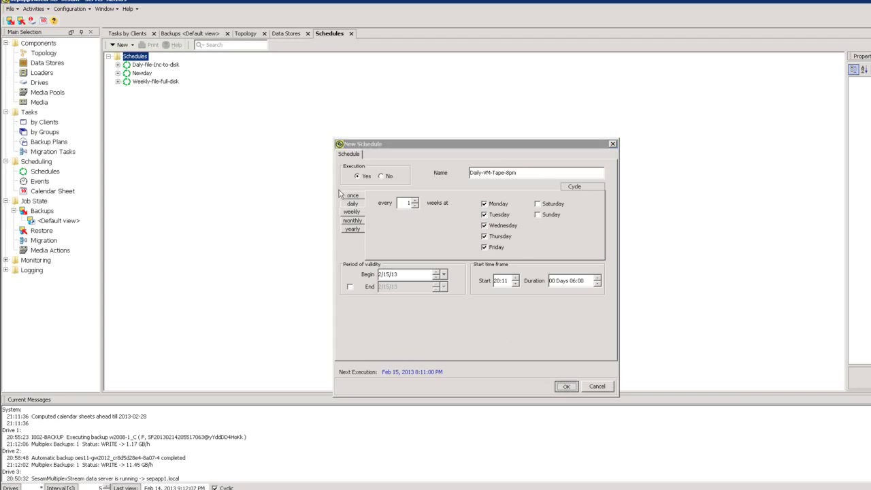
# Add a FULL backup event to the Daily-VM-Tape-8pm schedule, using the Tape_pool_week media pool and the VMs task group.
pyautogui.click(150, 64)
pyautogui.rightClick(155, 65)
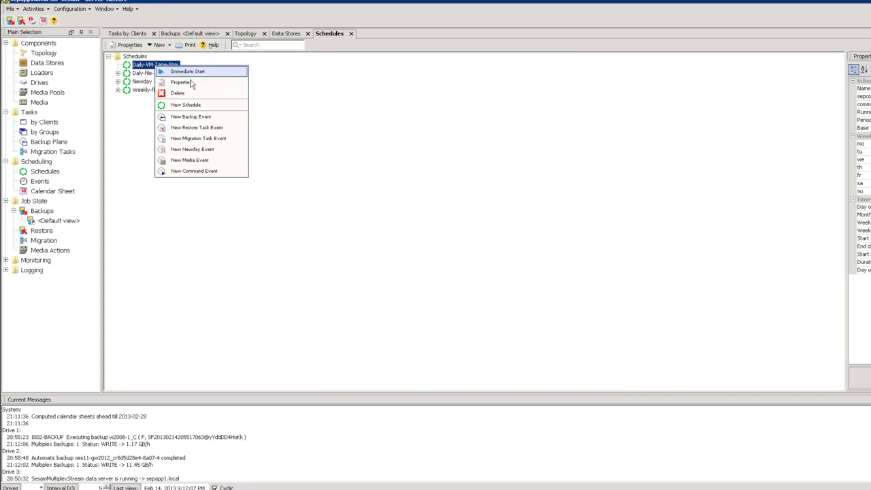
pyautogui.press('Return')
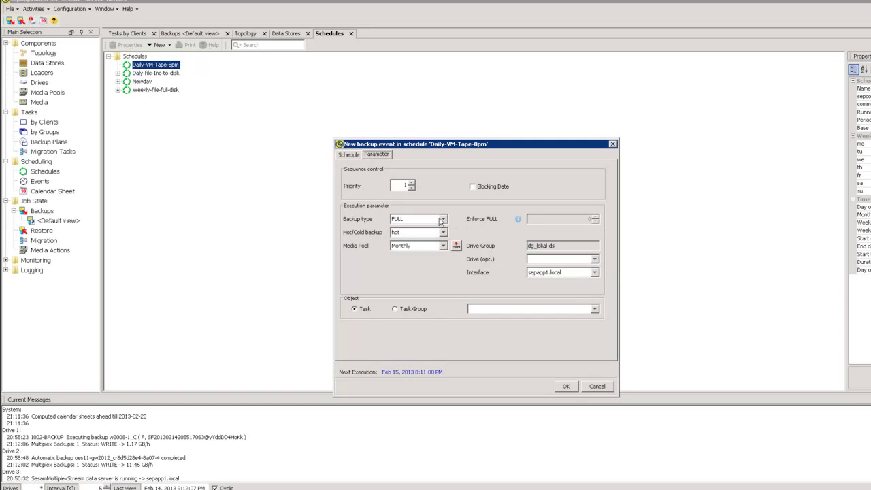
pyautogui.click(432, 249)
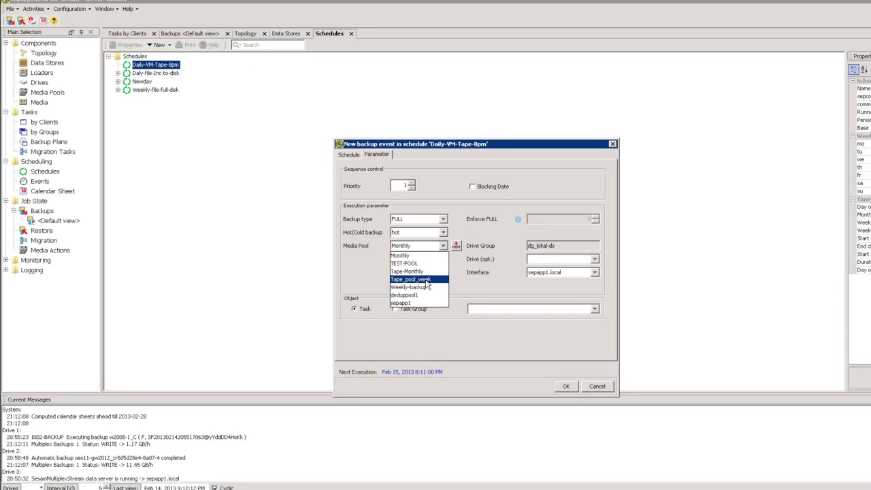
pyautogui.click(429, 279)
pyautogui.click(395, 308)
pyautogui.click(487, 310)
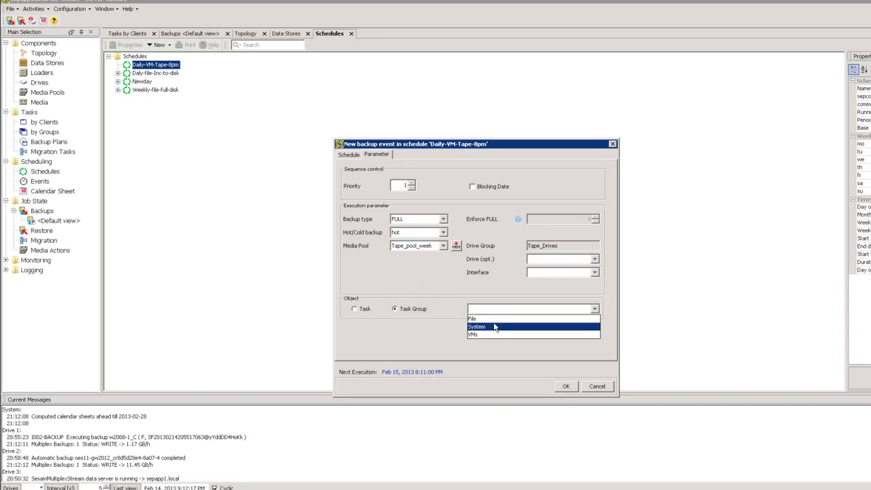
pyautogui.click(485, 334)
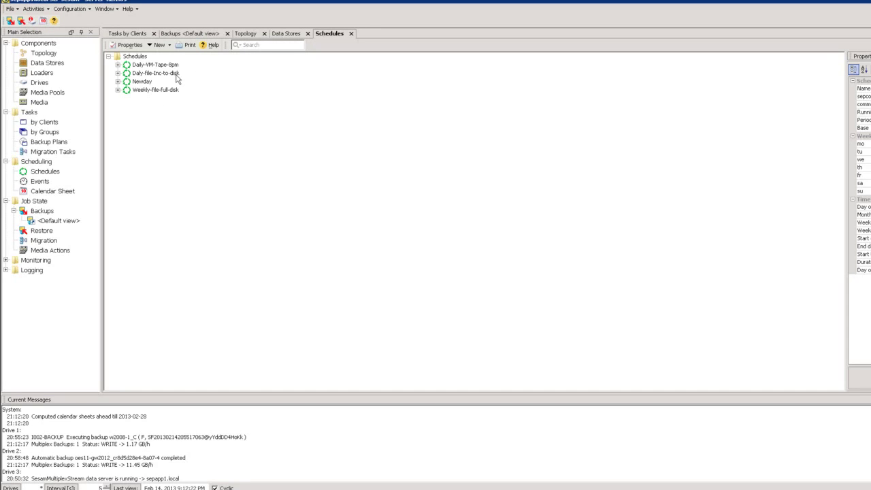
# Review the topology, the tasks by client and by group, the events under the Daily-VM-Tape-8pm schedule, and the migration tasks.
pyautogui.click(45, 54)
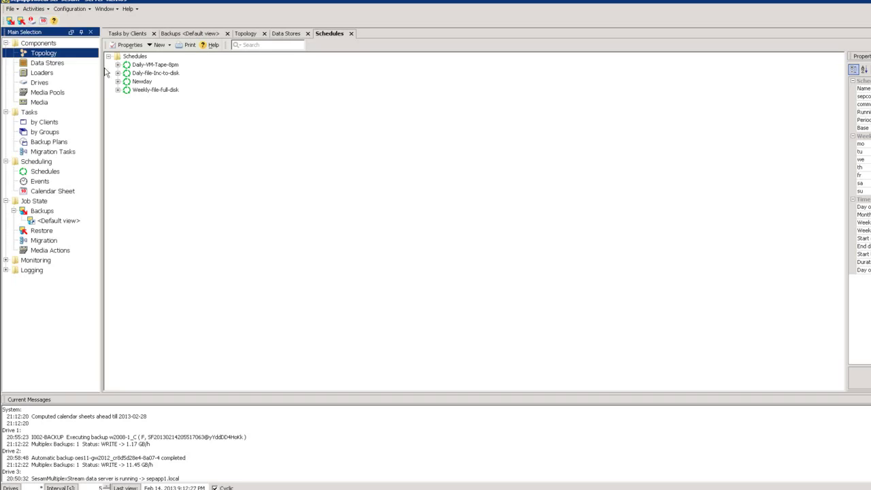
pyautogui.click(128, 90)
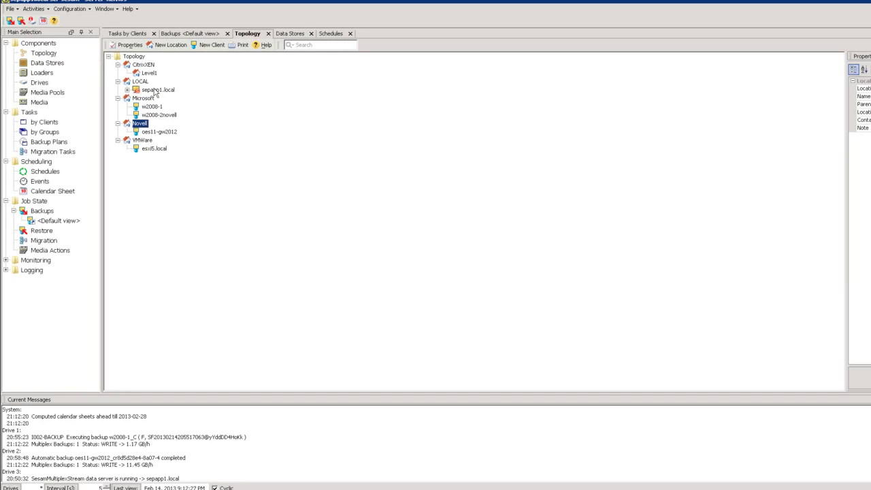
pyautogui.click(43, 123)
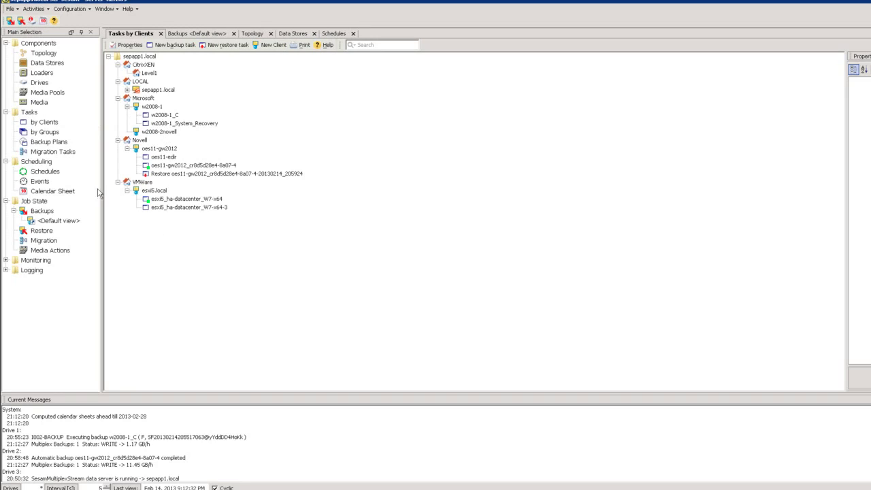
pyautogui.click(47, 134)
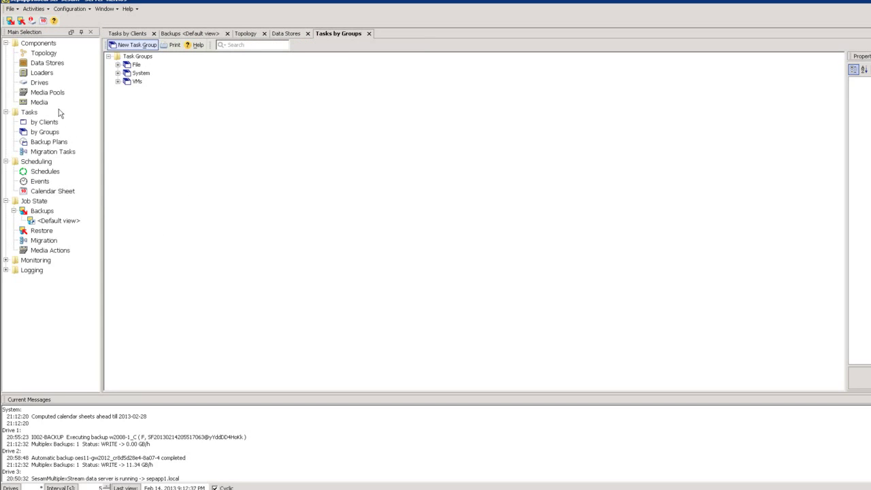
pyautogui.click(56, 175)
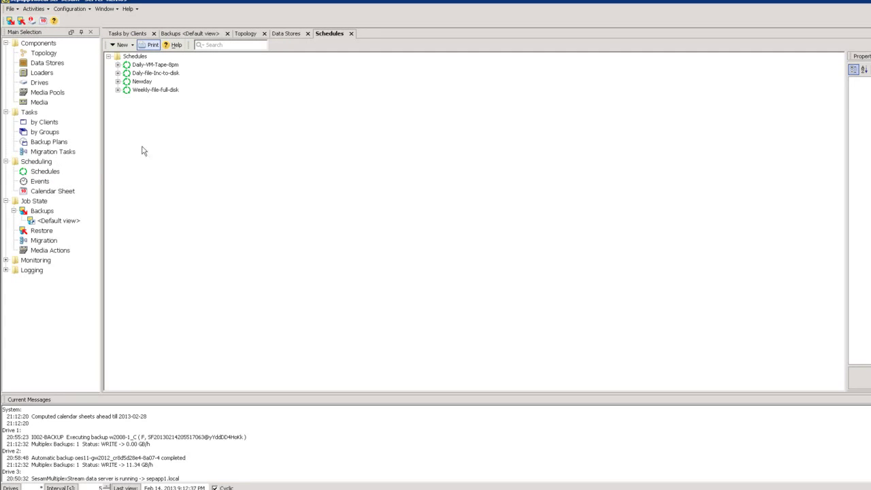
pyautogui.click(118, 65)
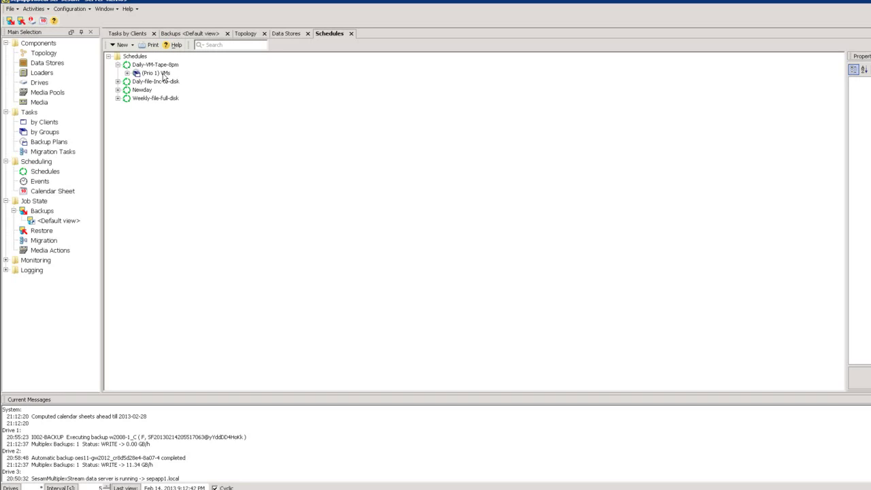
pyautogui.click(60, 153)
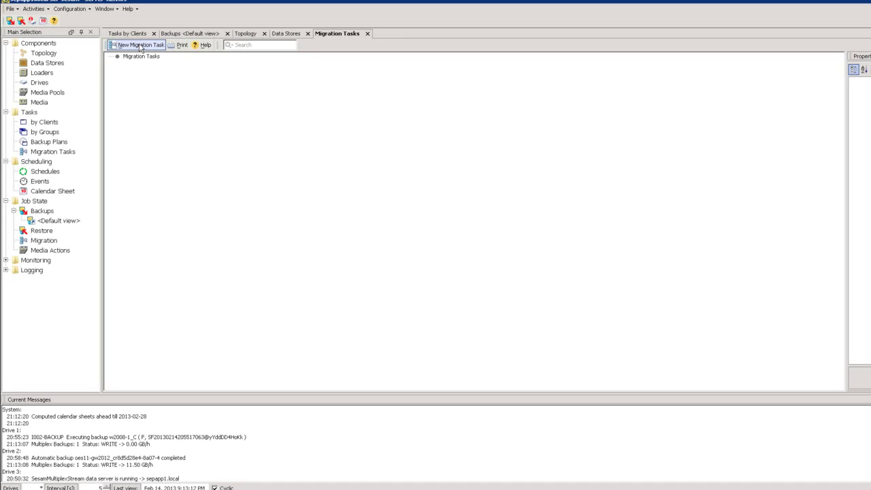
# Create a new media pool named LTO5 in the Test-Drives drive group.
pyautogui.click(60, 93)
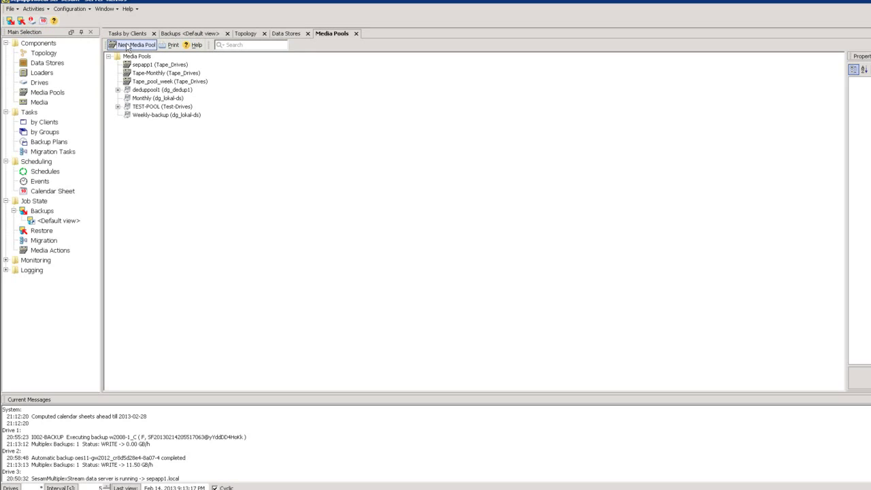
pyautogui.click(143, 72)
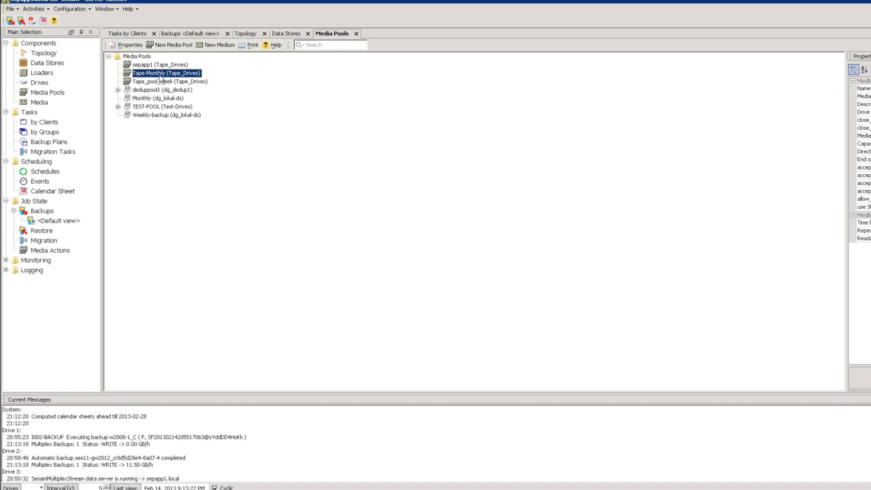
pyautogui.click(170, 45)
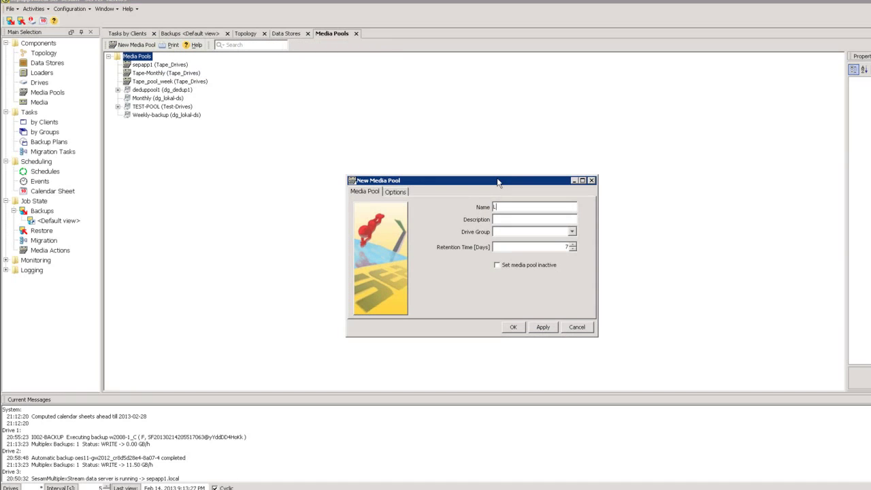
pyautogui.write('LTO5')
pyautogui.click(578, 232)
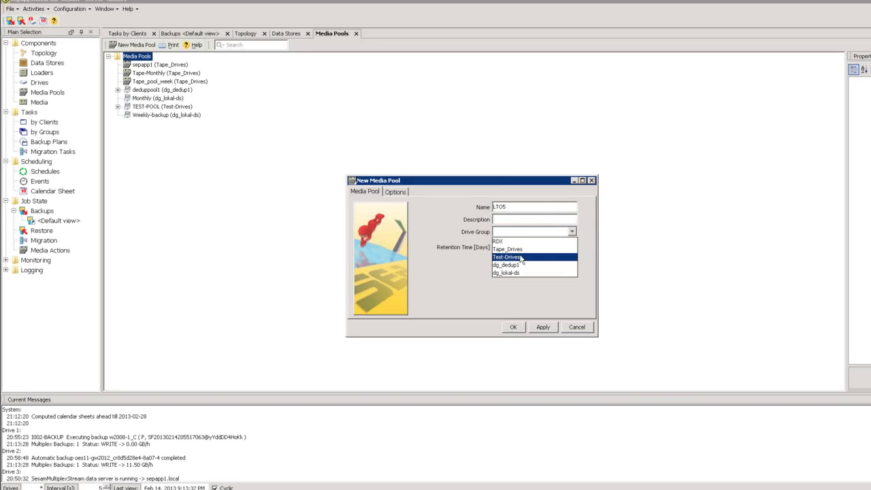
pyautogui.click(550, 257)
pyautogui.click(514, 327)
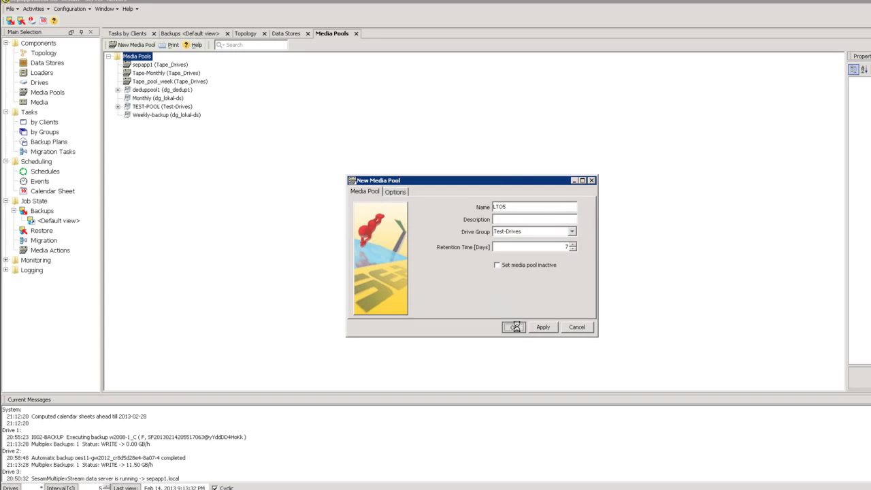
pyautogui.click(48, 153)
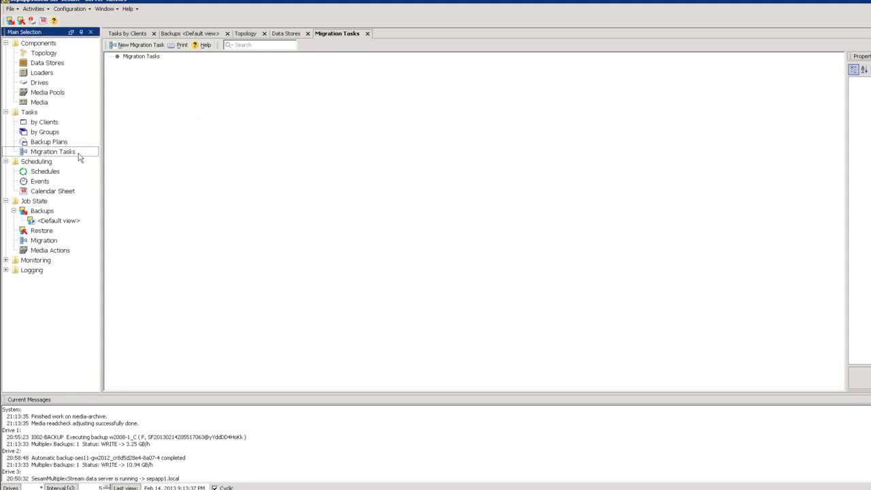
pyautogui.click(138, 45)
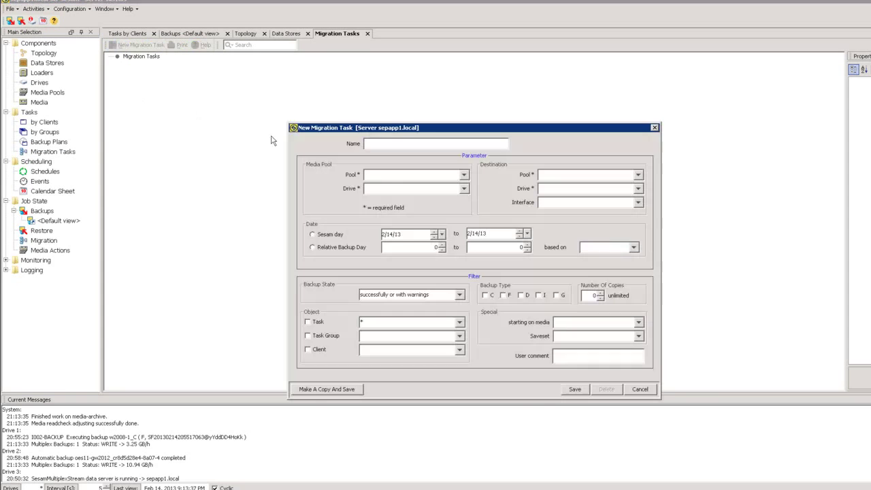
pyautogui.click(408, 146)
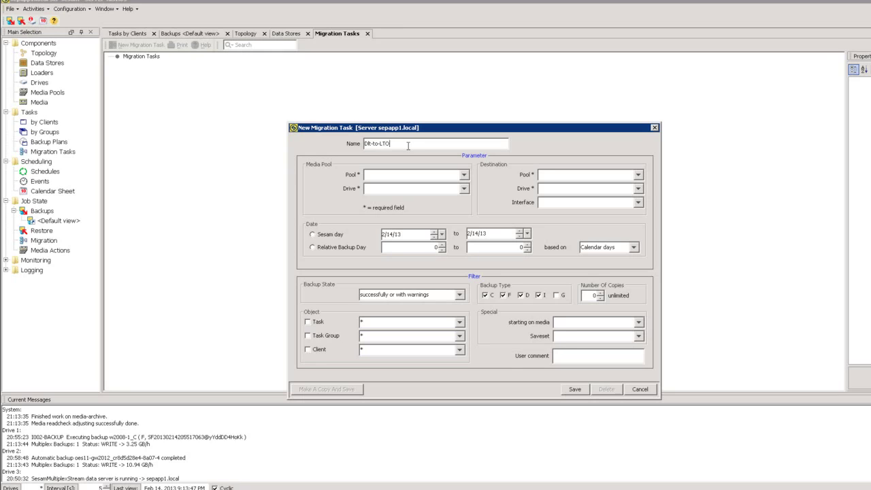
pyautogui.click(388, 176)
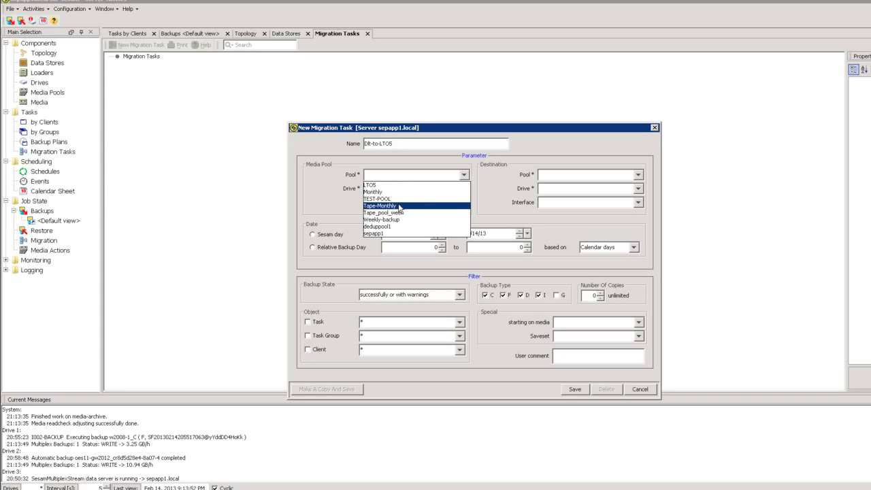
pyautogui.click(413, 211)
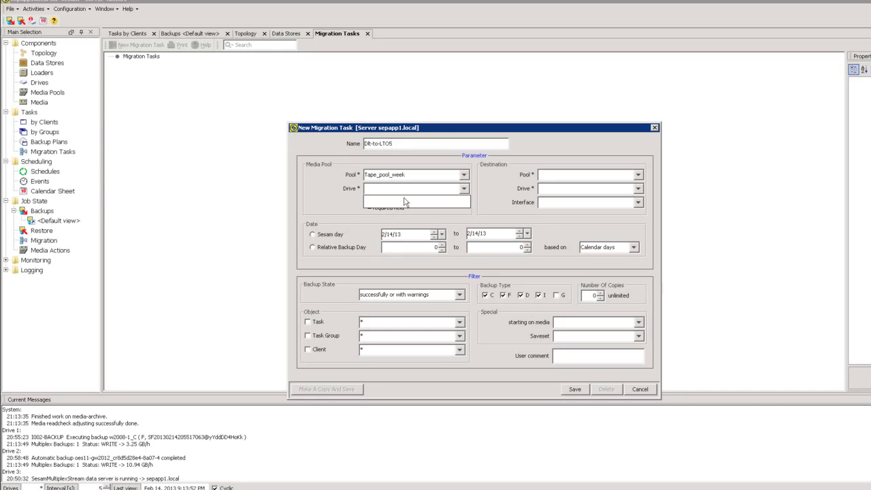
pyautogui.click(553, 176)
pyautogui.click(568, 185)
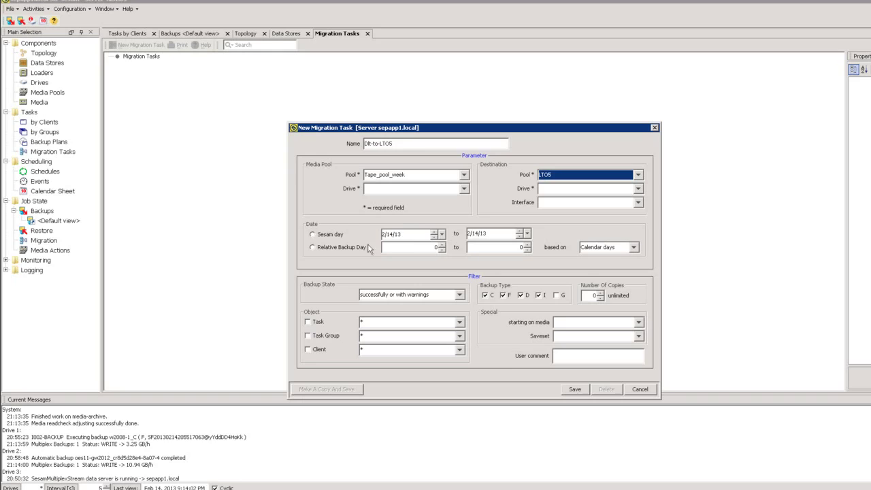
pyautogui.click(422, 247)
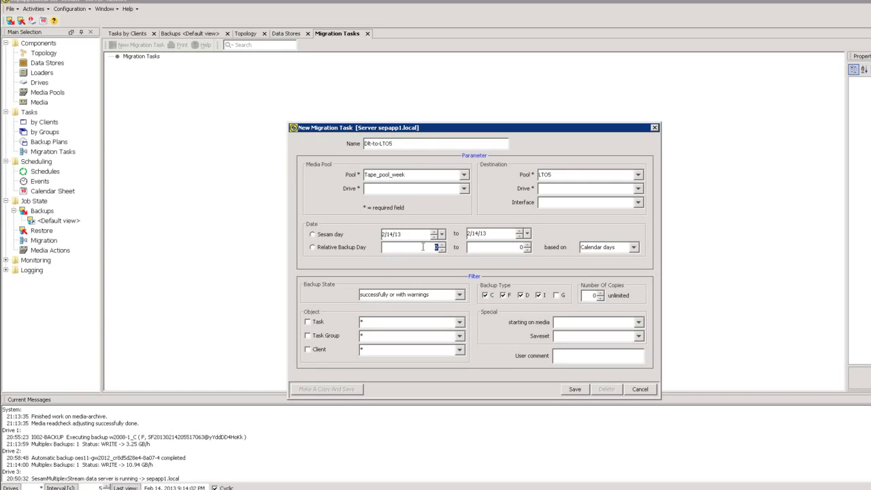
pyautogui.click(442, 245)
pyautogui.doubleClick(436, 247)
pyautogui.click(527, 251)
pyautogui.doubleClick(529, 252)
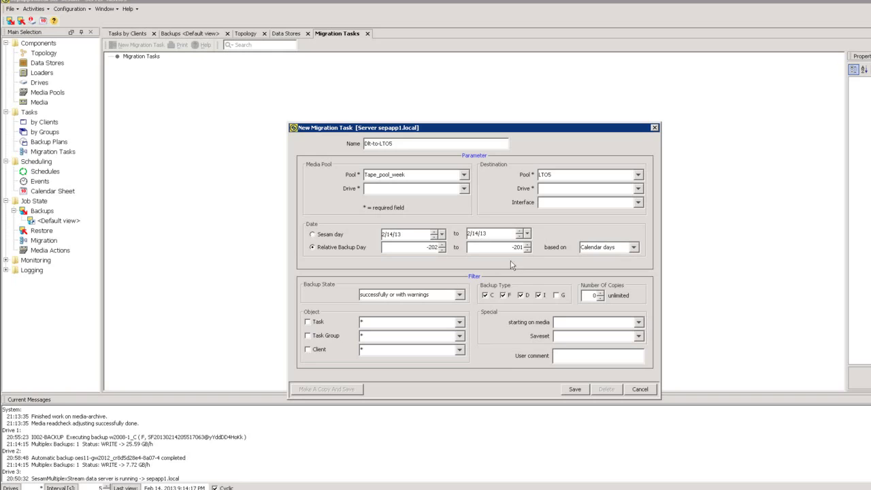
pyautogui.click(640, 389)
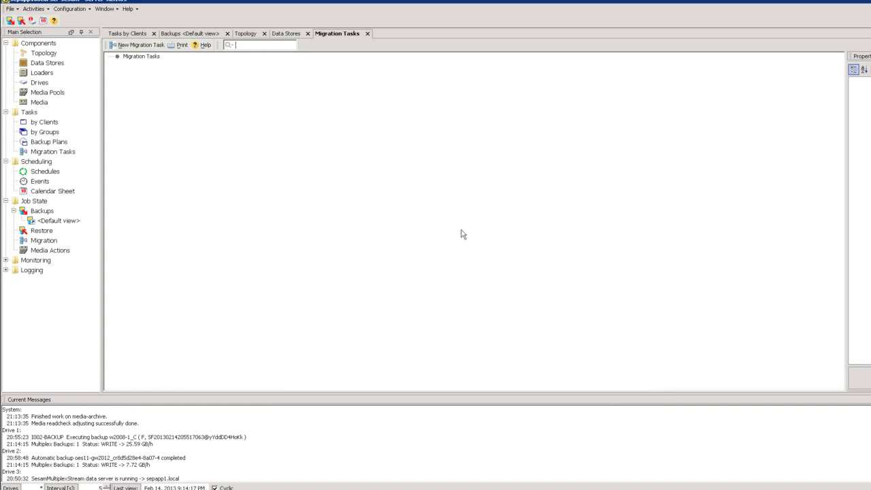
# Start a new migration task named Mig-disk-to-disk with source pool deduppool1 and drive 2.
pyautogui.click(140, 44)
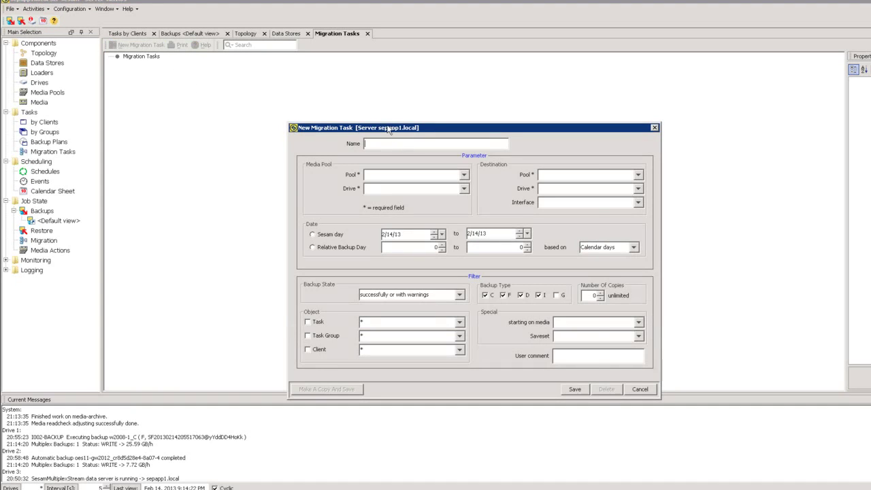
pyautogui.moveTo(375, 128); pyautogui.dragTo(308, 127)
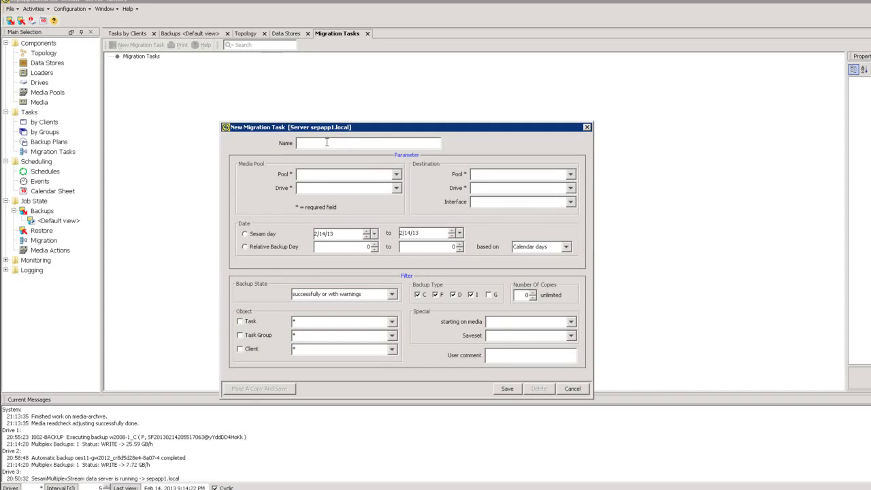
pyautogui.write('Mig-disk-to-disk')
pyautogui.click(396, 175)
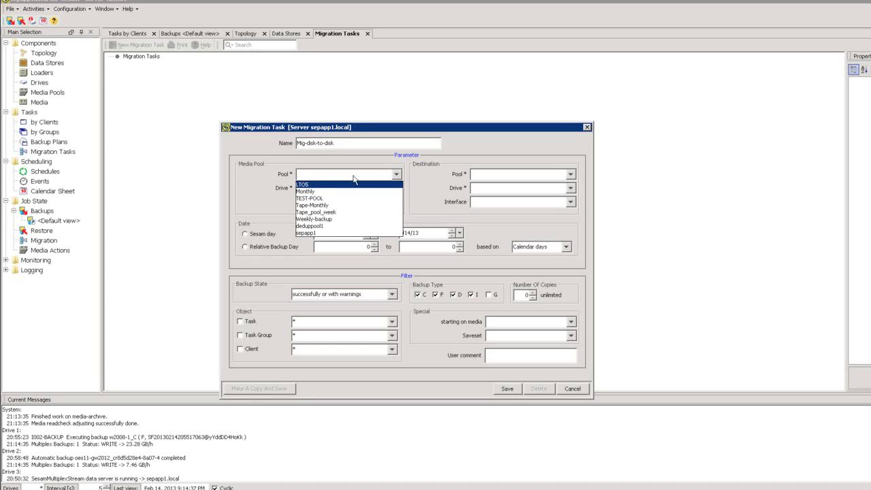
pyautogui.click(330, 227)
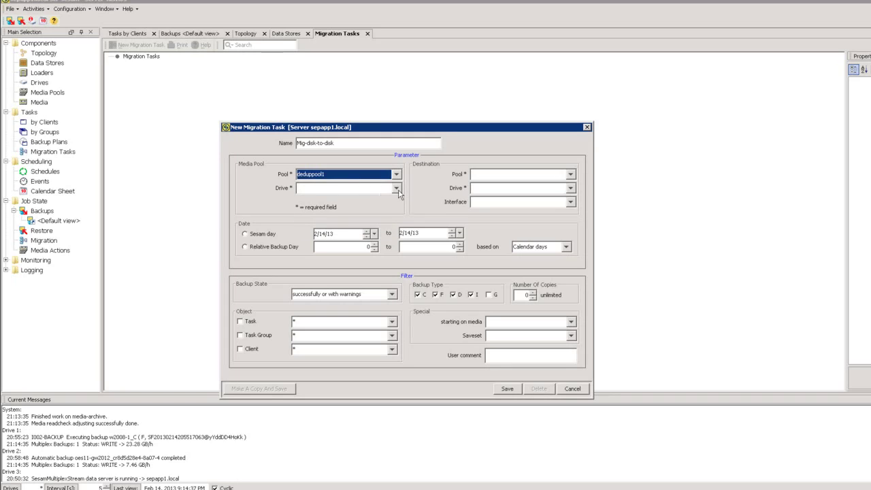
pyautogui.click(398, 189)
pyautogui.click(323, 199)
# Set the destination to pool LTO5, drive 1, interface sepapp1.local, start the relative backup day at -1, and save the migration task.
pyautogui.click(500, 178)
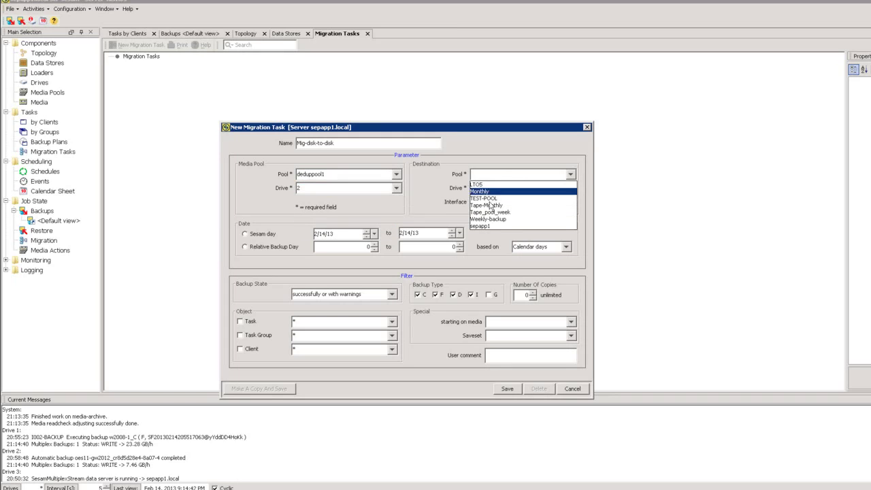
pyautogui.click(487, 185)
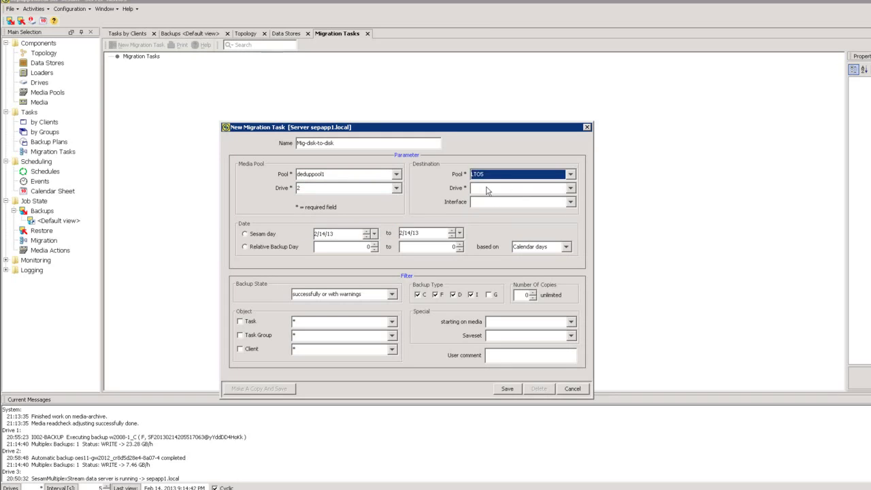
pyautogui.click(507, 189)
pyautogui.click(507, 198)
pyautogui.click(513, 202)
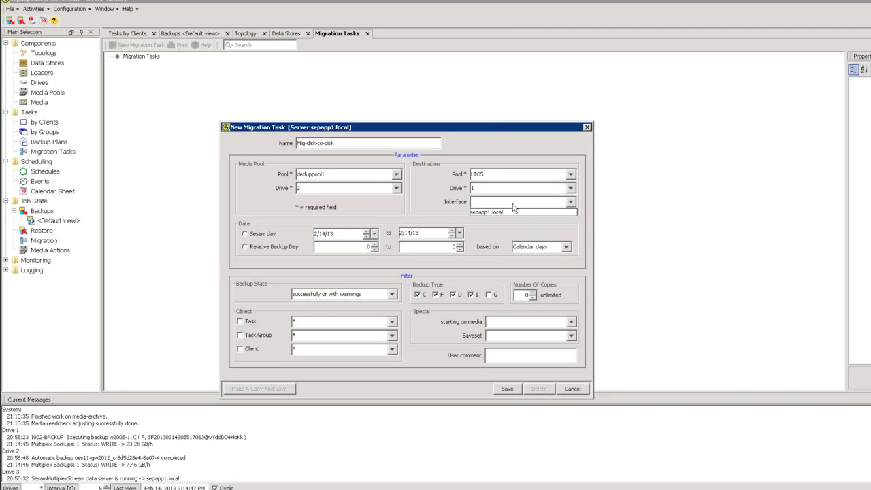
pyautogui.click(492, 211)
pyautogui.click(374, 249)
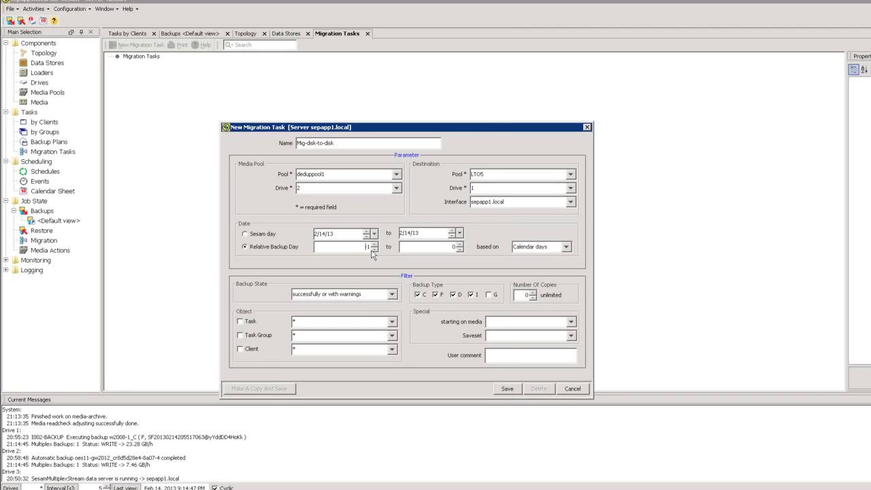
pyautogui.click(502, 390)
# Start a new schedule named Daily-Migration with a daily cycle of every 1 day.
pyautogui.click(49, 171)
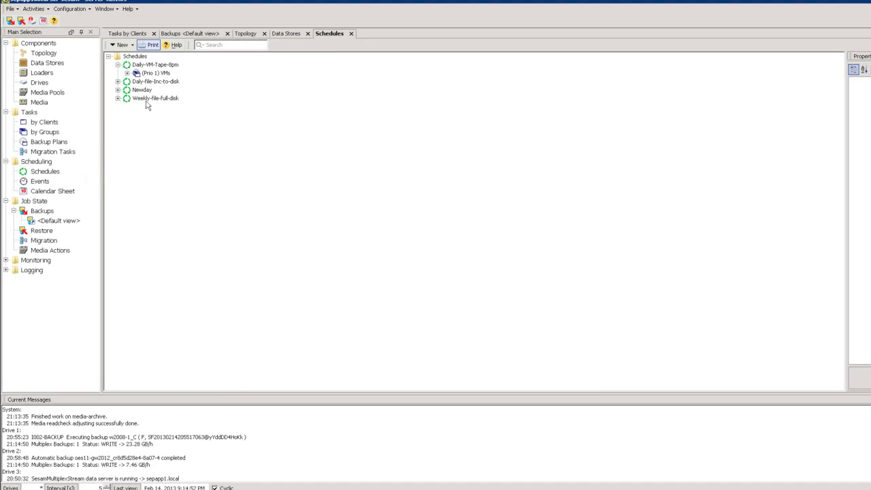
pyautogui.click(122, 45)
pyautogui.click(154, 57)
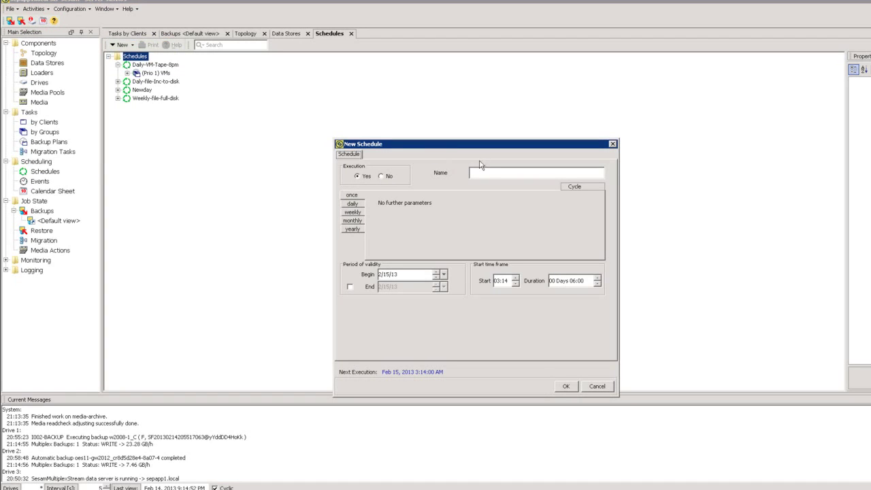
pyautogui.click(483, 171)
pyautogui.click(353, 203)
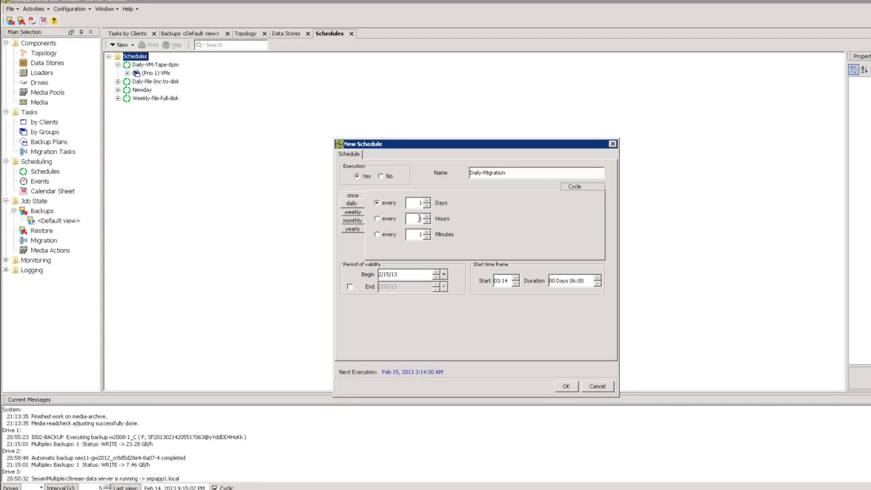
# Set the start time to 09:14, extend the schedule name to Daily-Migration-9am, and save the schedule.
pyautogui.click(497, 280)
pyautogui.click(515, 278)
pyautogui.click(515, 278)
pyautogui.click(515, 278)
pyautogui.click(515, 277)
pyautogui.click(515, 277)
pyautogui.click(516, 277)
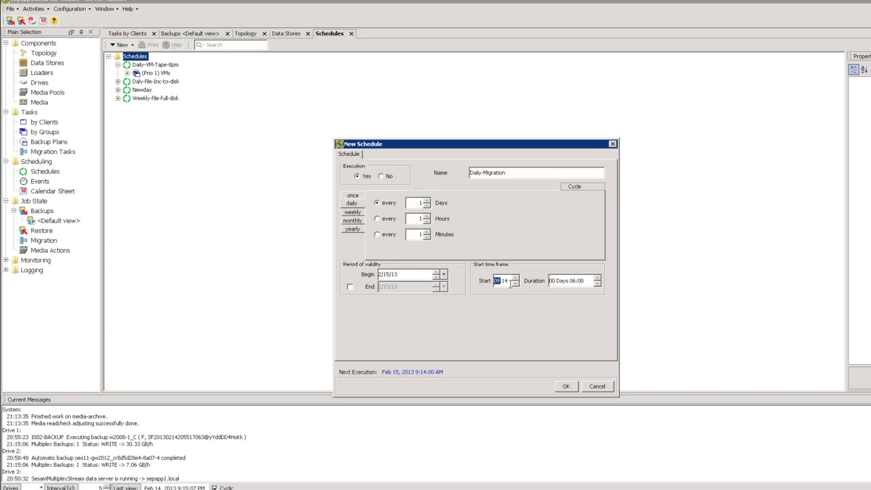
pyautogui.click(512, 170)
pyautogui.write('-')
pyautogui.click(566, 386)
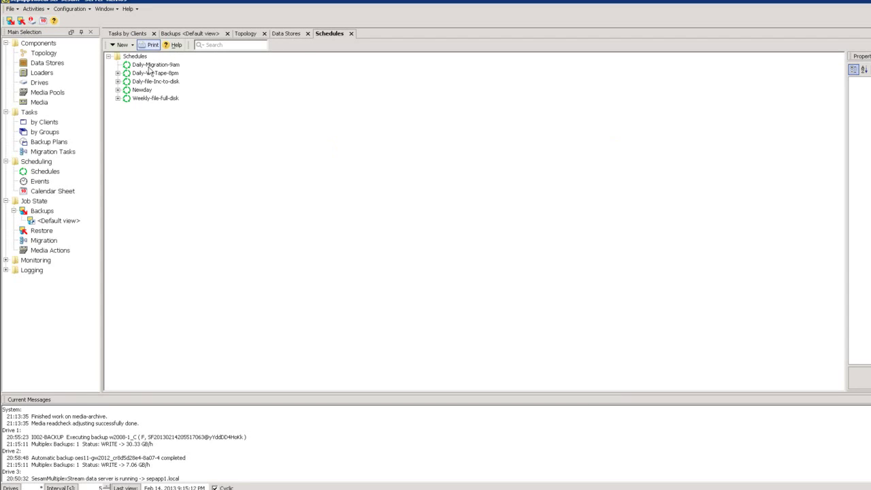
# Add a migration event to the Daily-Migration-9am schedule using the Mig-disk-to-disk migration task.
pyautogui.click(155, 65)
pyautogui.rightClick(154, 66)
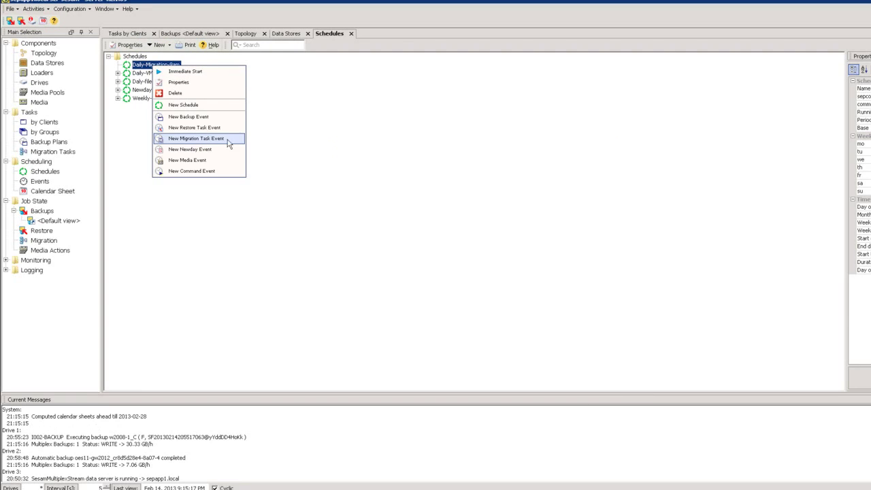
pyautogui.click(522, 171)
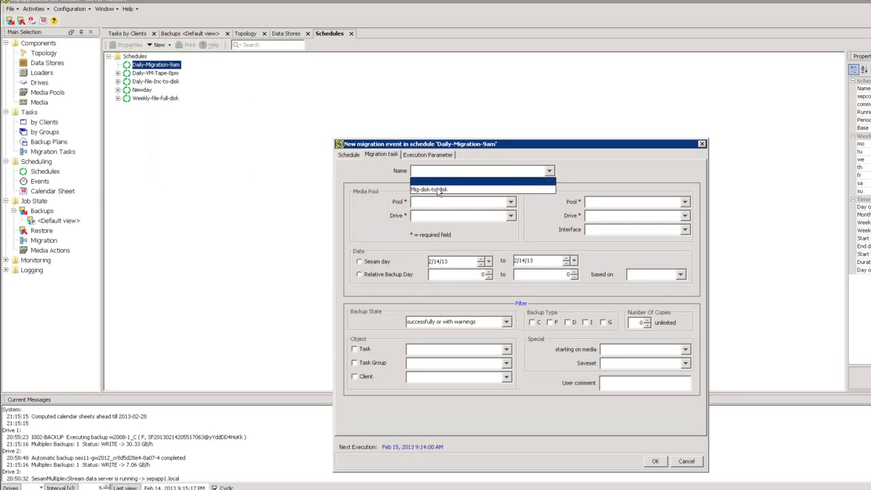
pyautogui.click(441, 190)
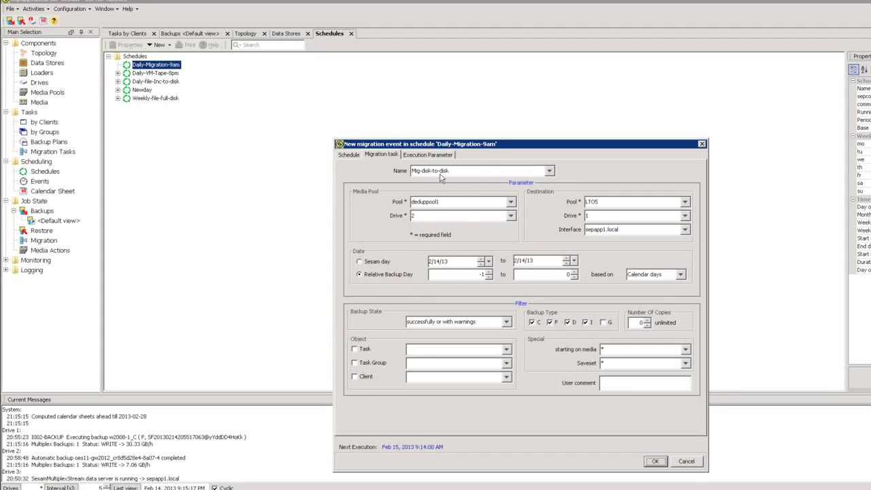
pyautogui.click(655, 461)
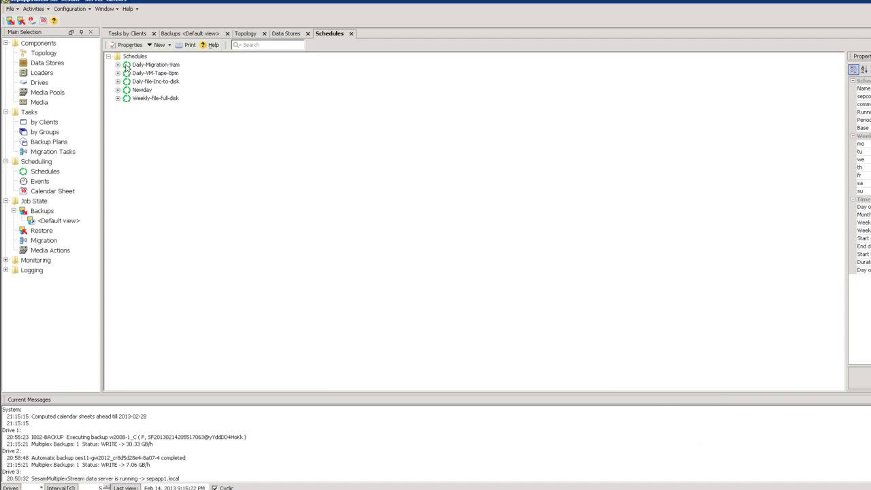
# Review the operating system and NetApp access settings of the client sepnapp1, and close its properties without changes.
pyautogui.click(194, 75)
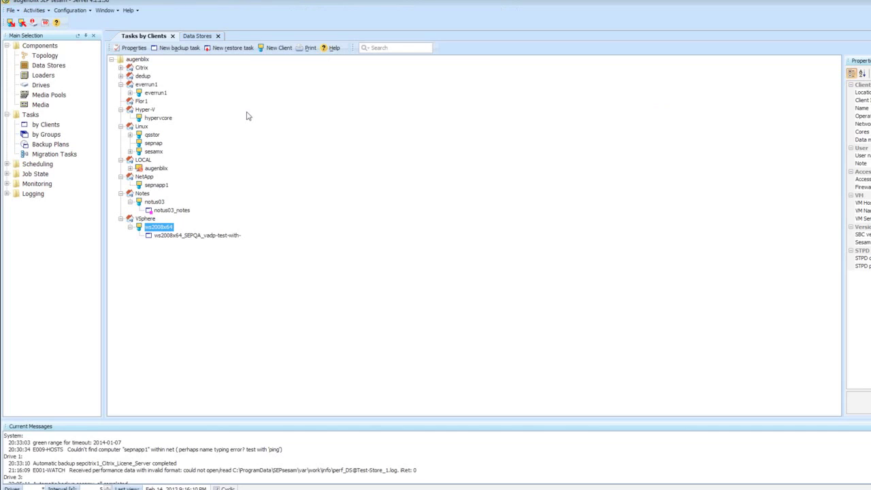
pyautogui.doubleClick(159, 227)
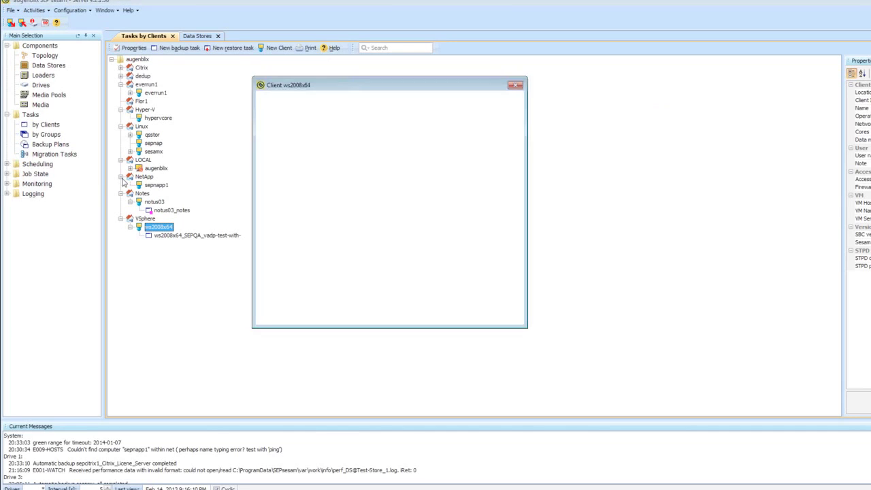
pyautogui.press('Escape')
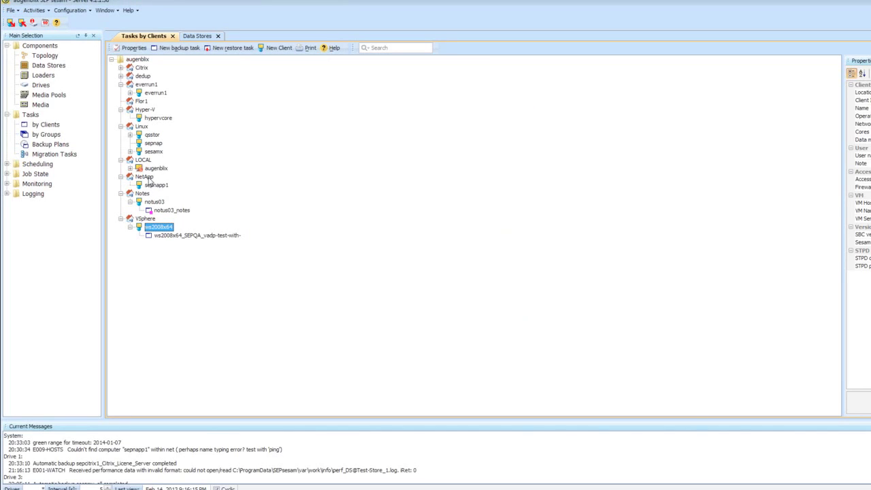
pyautogui.doubleClick(156, 185)
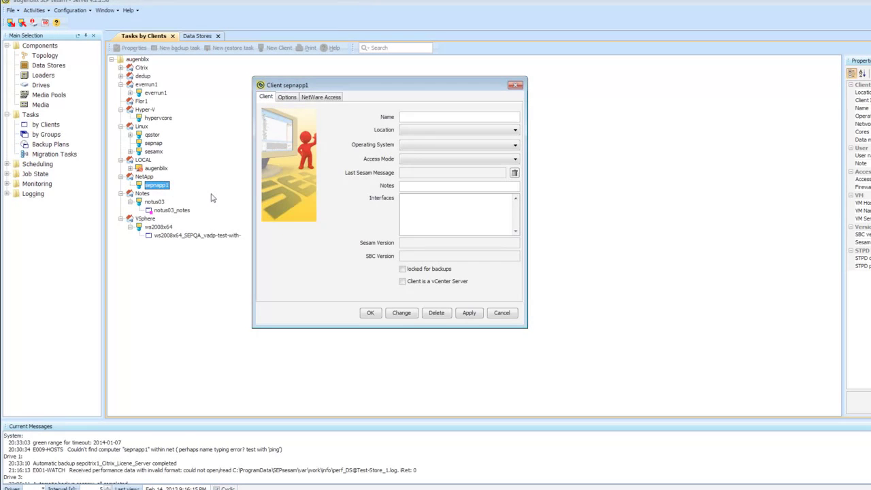
pyautogui.click(422, 145)
pyautogui.click(425, 149)
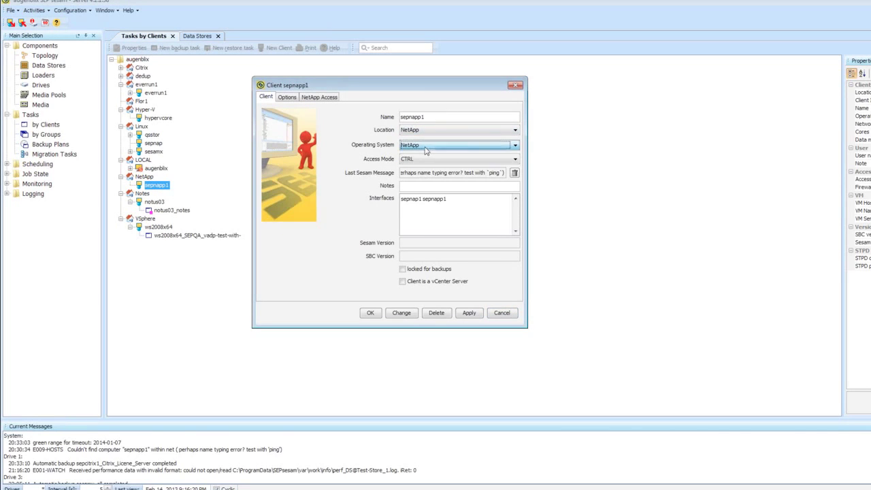
pyautogui.click(320, 97)
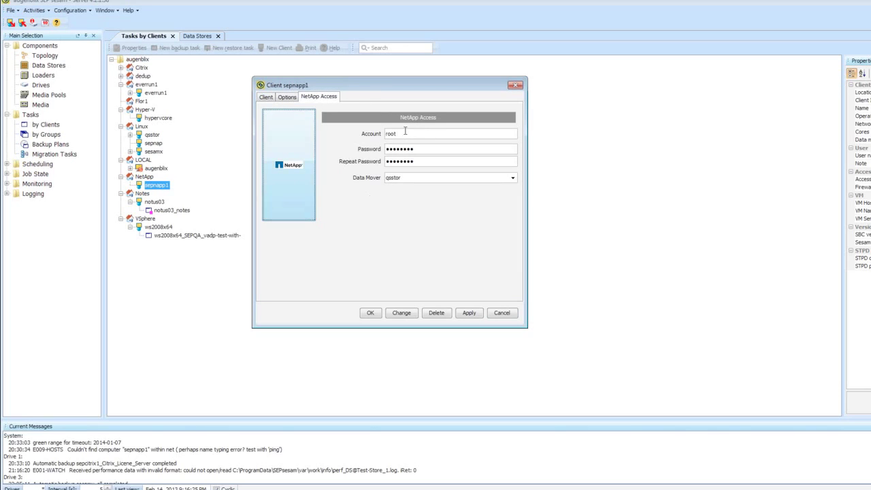
pyautogui.doubleClick(406, 133)
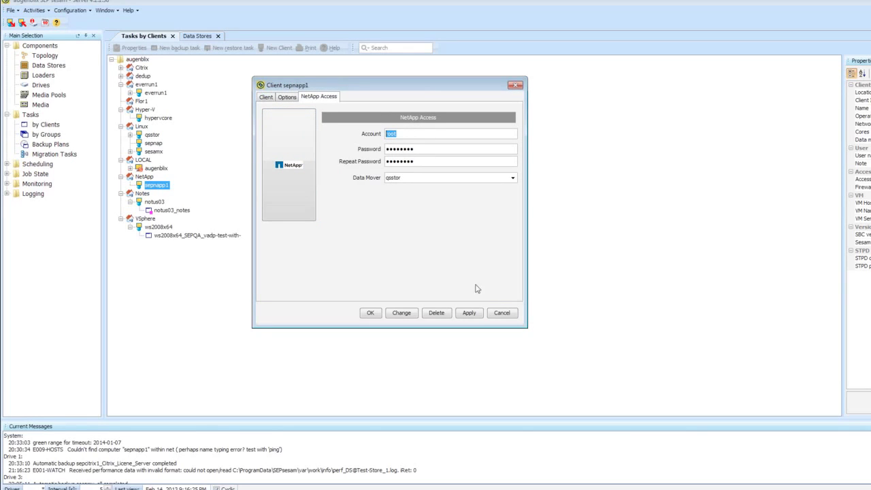
pyautogui.click(502, 312)
pyautogui.rightClick(156, 187)
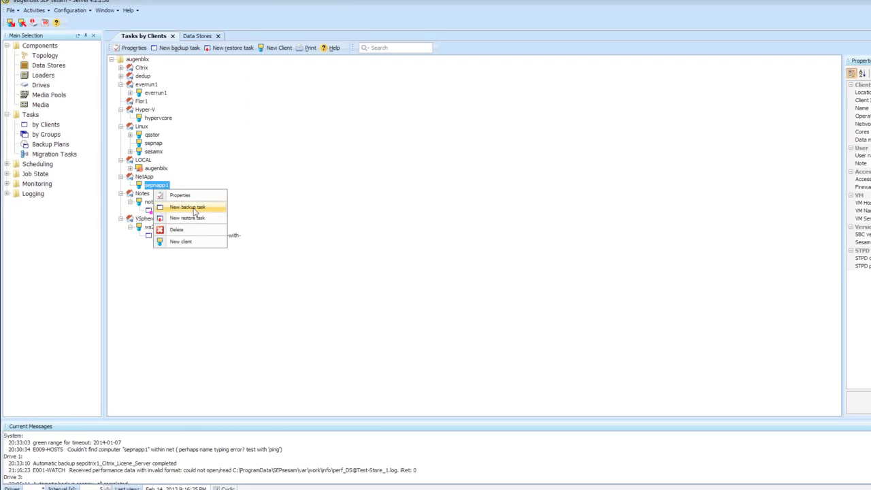
pyautogui.click(196, 207)
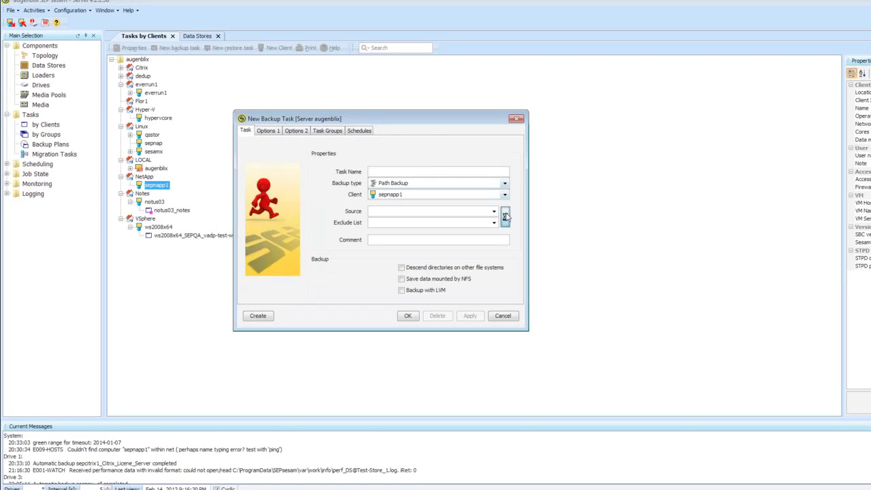
pyautogui.click(507, 215)
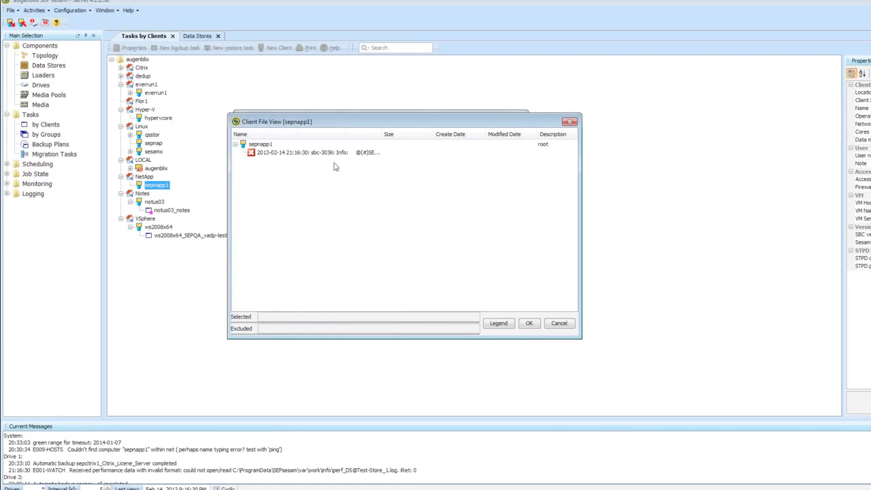
pyautogui.click(559, 324)
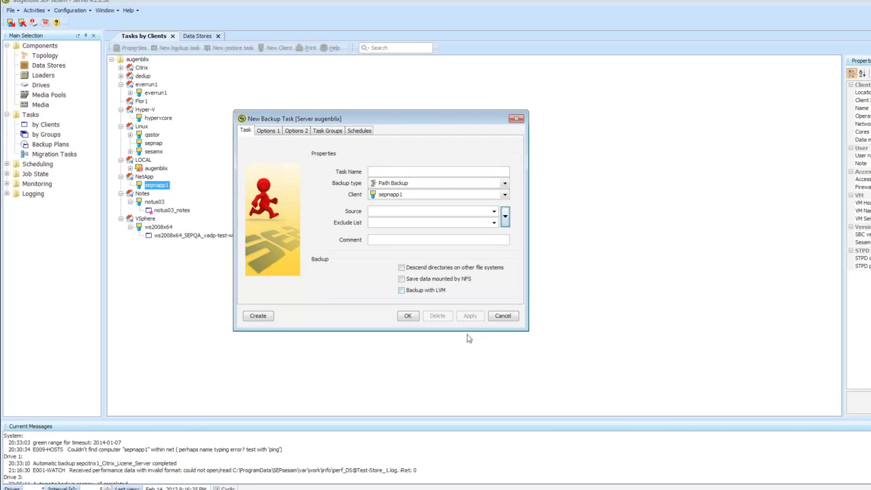
pyautogui.click(503, 317)
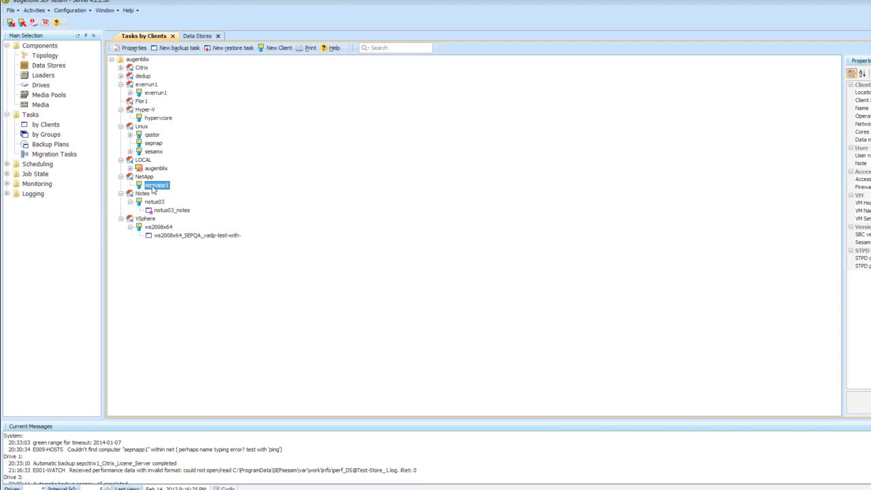
# Browse the NetApp volumes of the client sepnap from a new backup task, mark NSS_RESTORE, and discard the task.
pyautogui.click(150, 144)
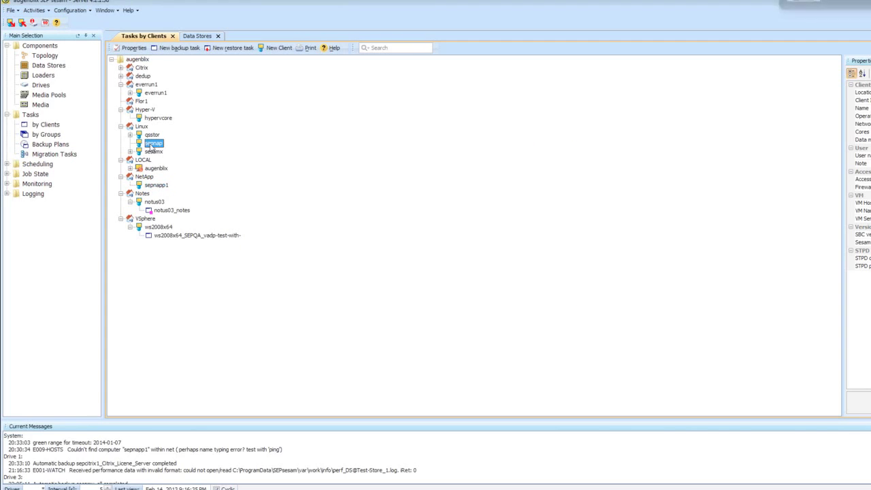
pyautogui.rightClick(150, 144)
pyautogui.click(183, 162)
pyautogui.click(507, 218)
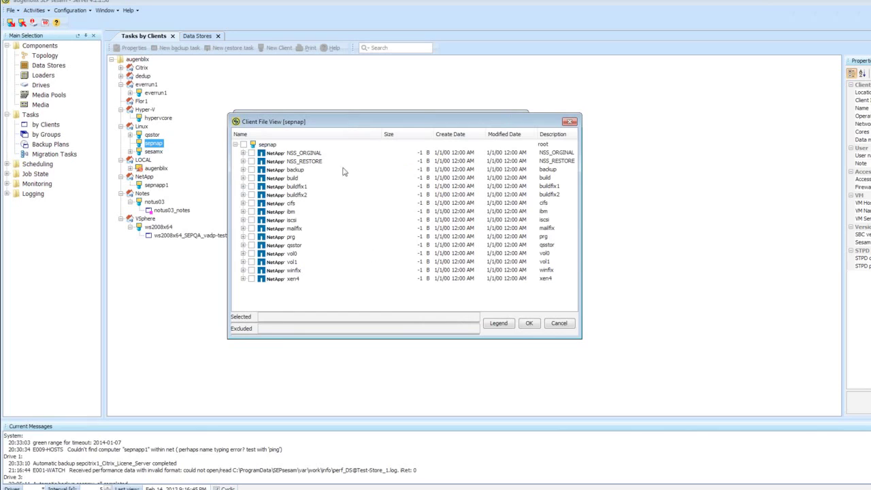
pyautogui.click(252, 161)
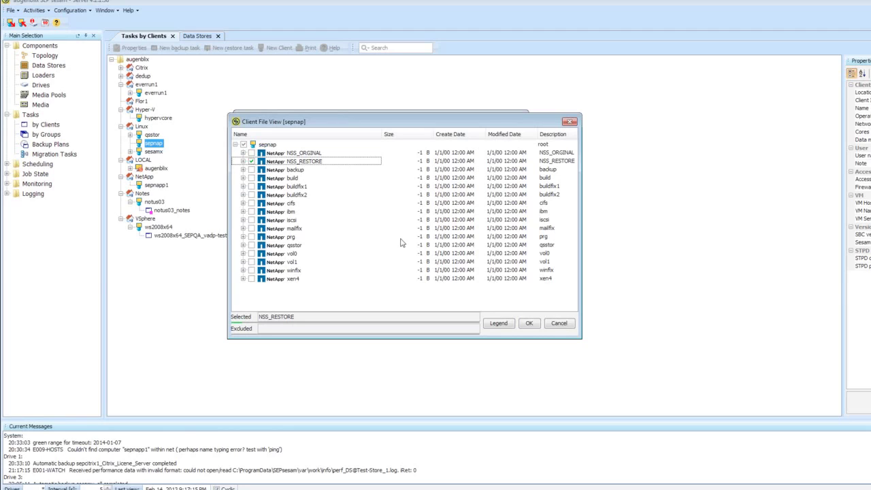
pyautogui.click(559, 323)
pyautogui.click(517, 120)
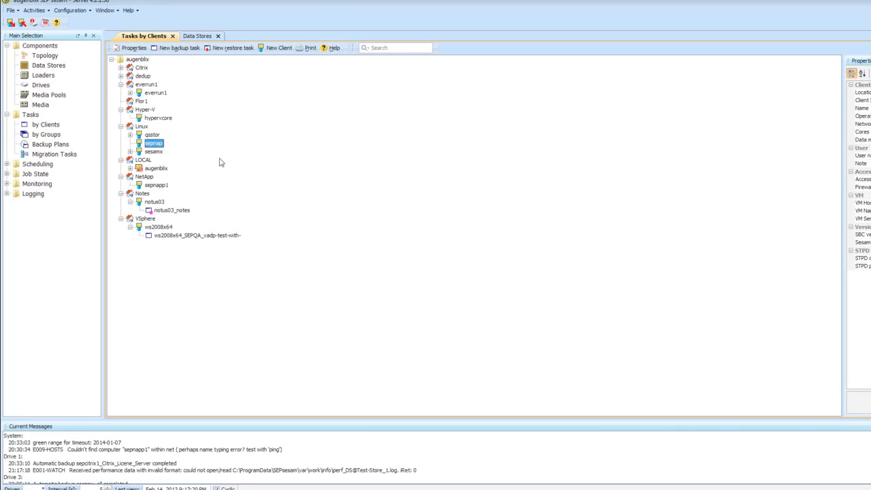
# Create a Hyper-V backup task for the client hypervcore with the virtual machine SLC-DC01-2 as its source.
pyautogui.click(145, 109)
pyautogui.rightClick(150, 110)
pyautogui.click(158, 117)
pyautogui.click(158, 118)
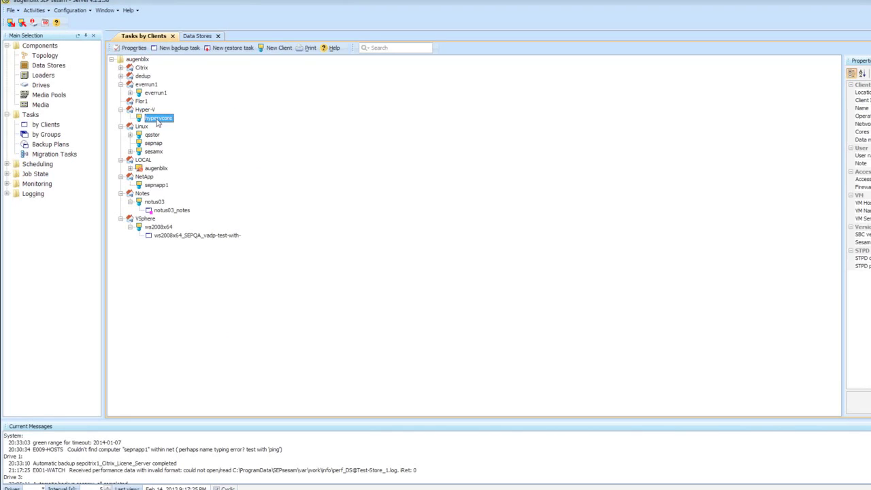
pyautogui.rightClick(158, 118)
pyautogui.click(192, 137)
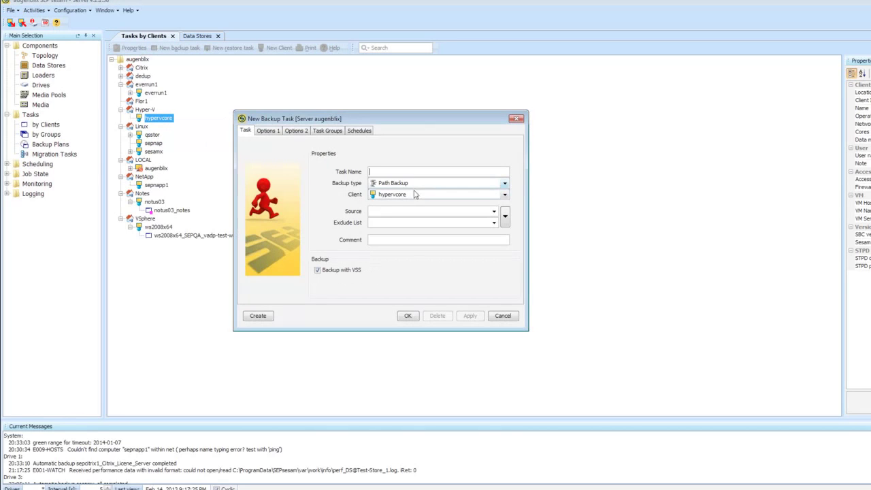
pyautogui.click(503, 213)
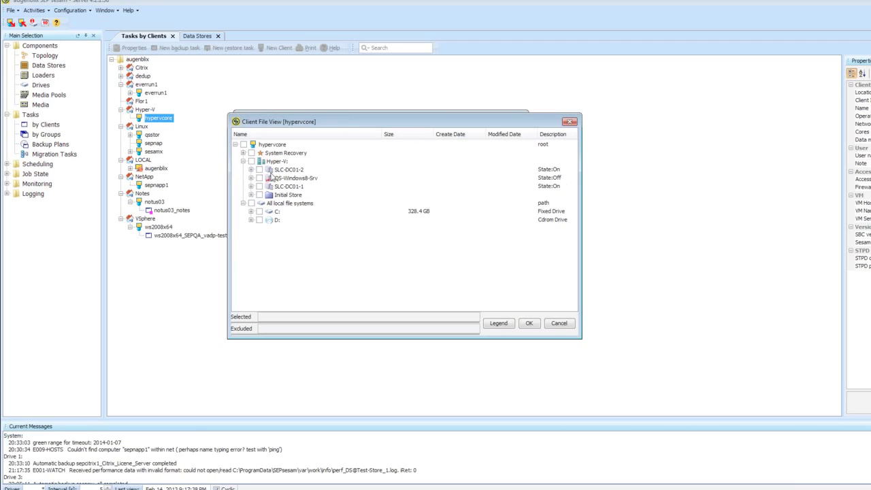
pyautogui.click(259, 170)
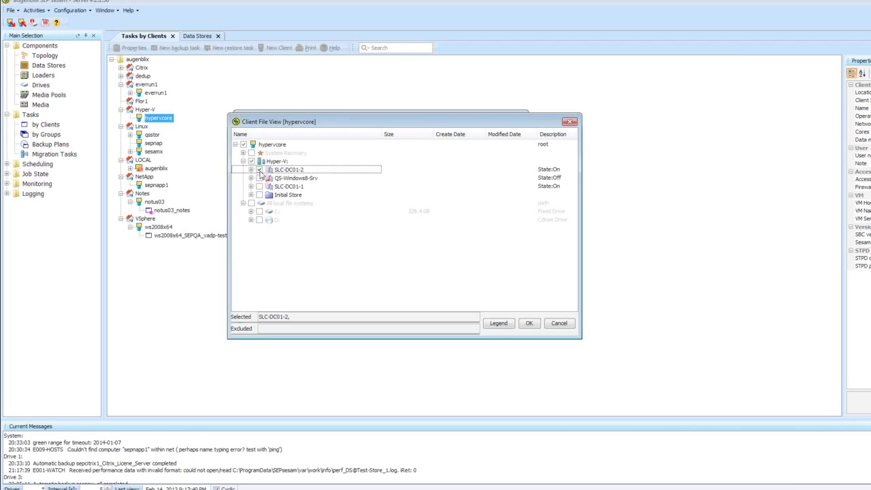
pyautogui.click(528, 325)
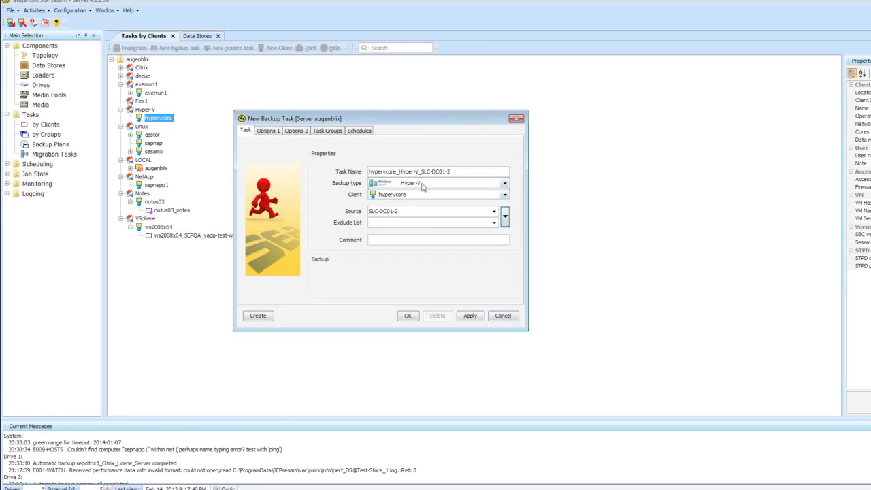
pyautogui.click(411, 316)
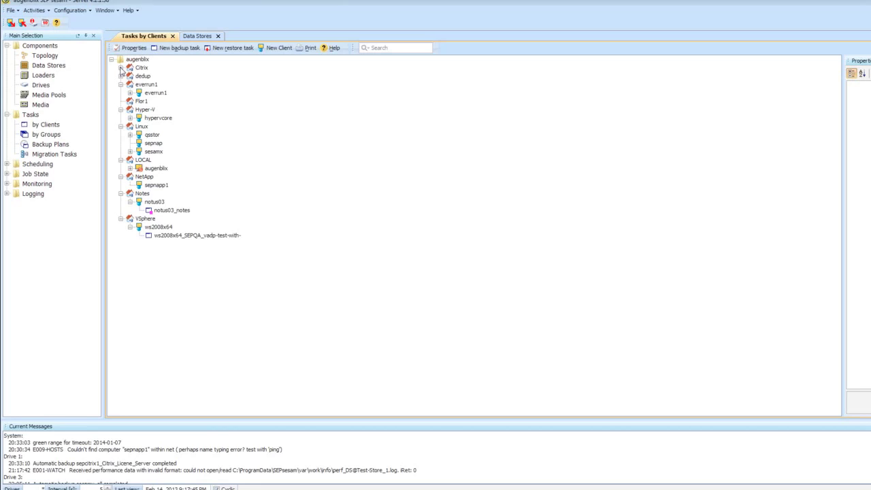
# Start a new backup task for the Citrix client sepcitrix1.sep.de and list its Citrix XenServer backup sources.
pyautogui.click(120, 67)
pyautogui.click(163, 85)
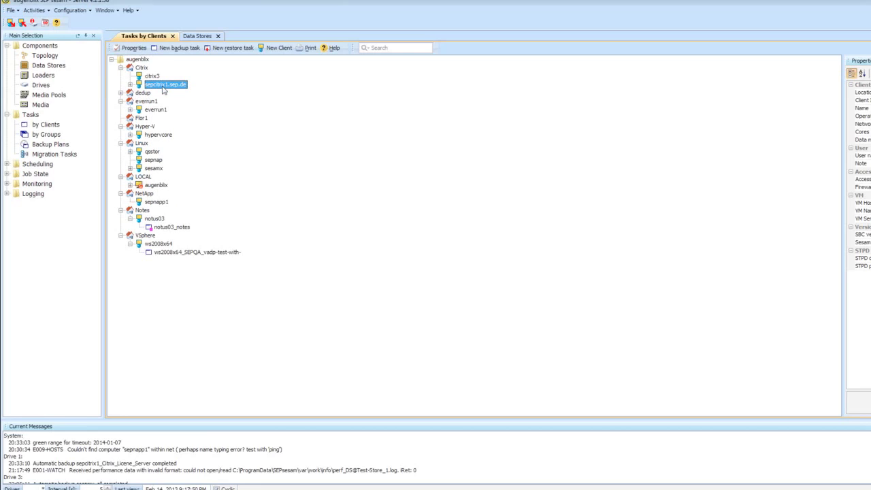
pyautogui.rightClick(163, 88)
pyautogui.click(211, 103)
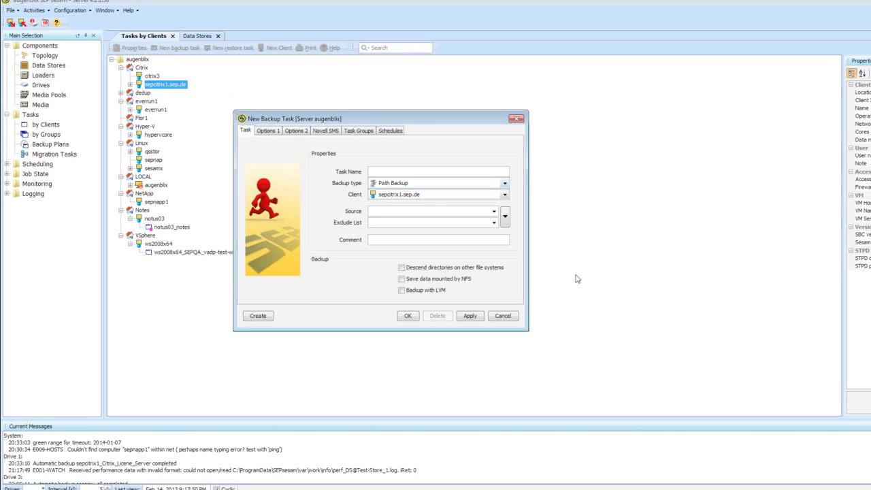
pyautogui.click(505, 216)
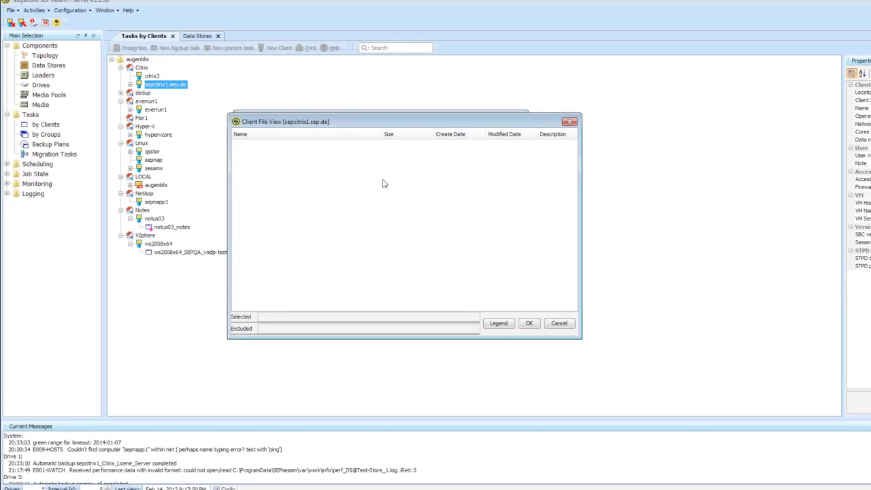
pyautogui.click(243, 154)
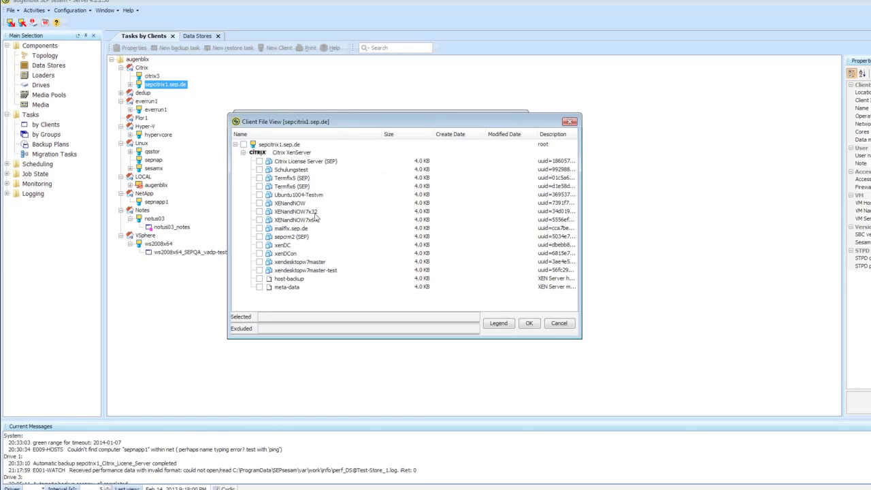
# Choose Termfix6 (SEP) as the backup source, name the task sepcitrix1_Termfix6_SEP-2, and save it.
pyautogui.click(260, 279)
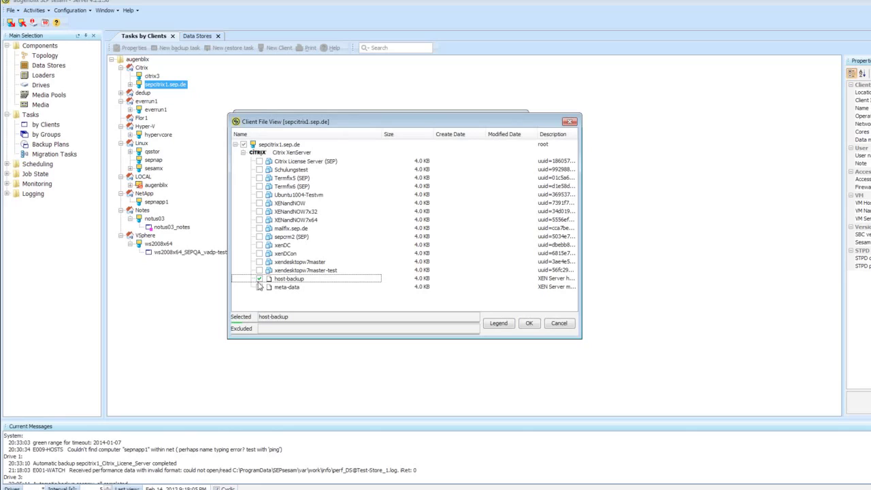
pyautogui.click(259, 279)
pyautogui.click(260, 279)
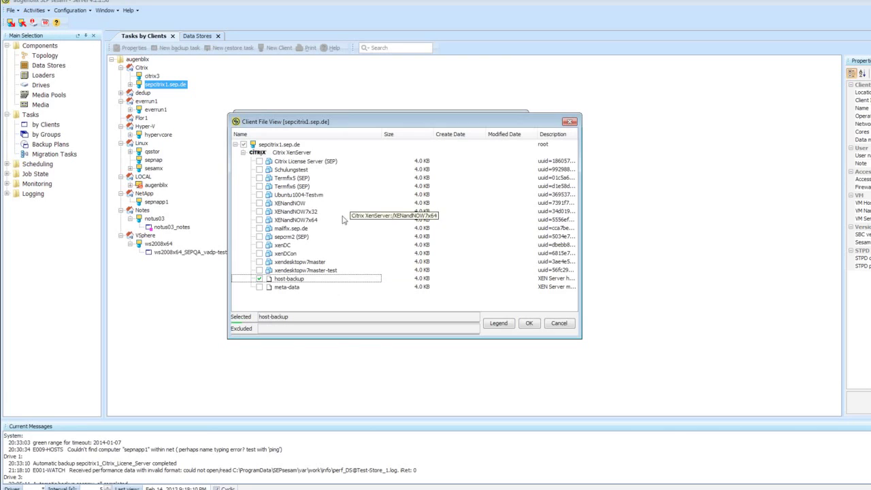
pyautogui.click(259, 185)
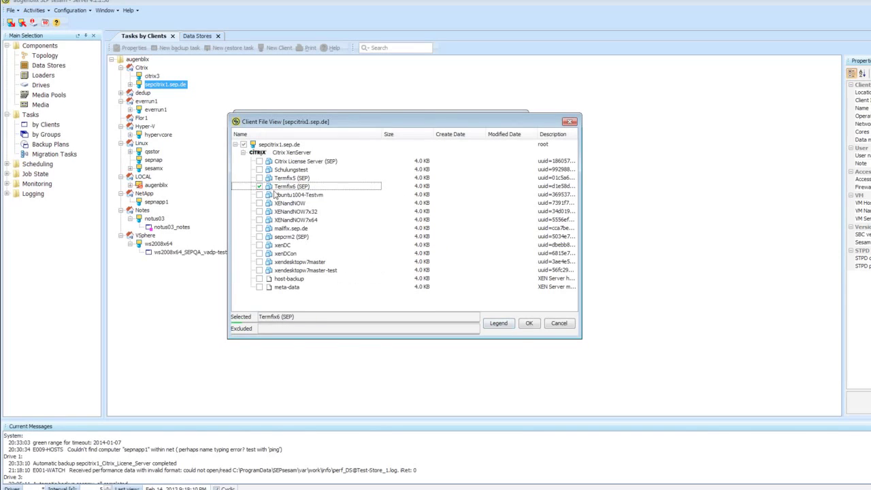
pyautogui.click(529, 323)
pyautogui.click(439, 172)
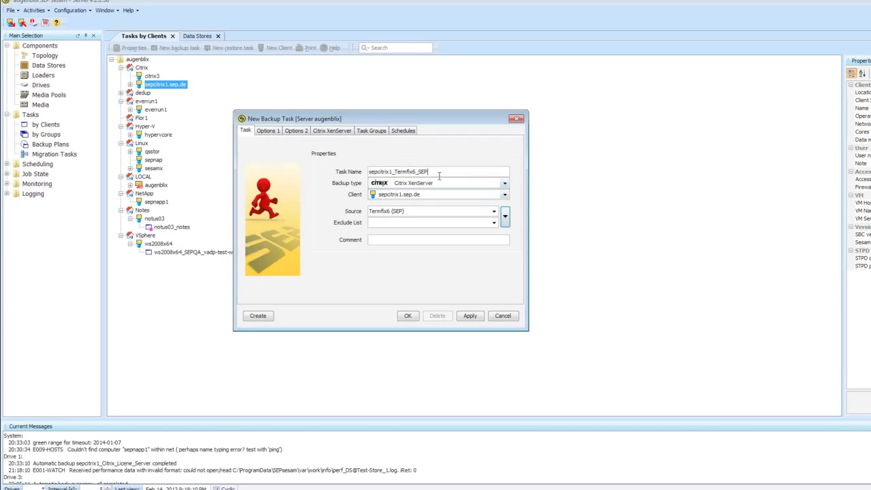
pyautogui.write('-2')
pyautogui.click(407, 316)
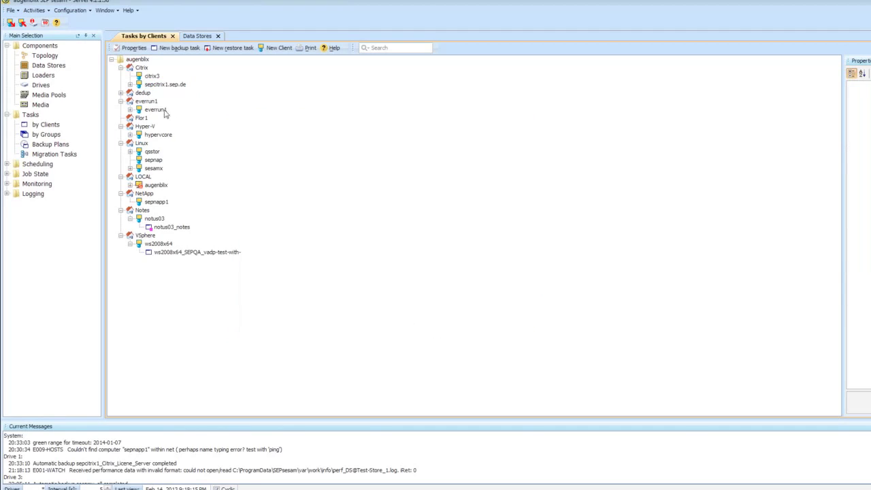
# Switch to the PuTTY session on sepapp1.local and examine the deduplication totals listed for dedup1_2.
pyautogui.click(48, 135)
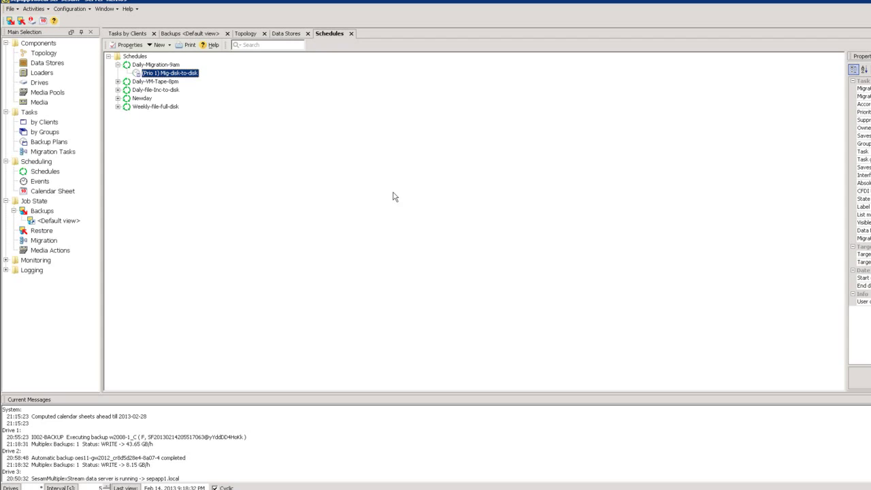
pyautogui.hotkey('alt', 'Tab')
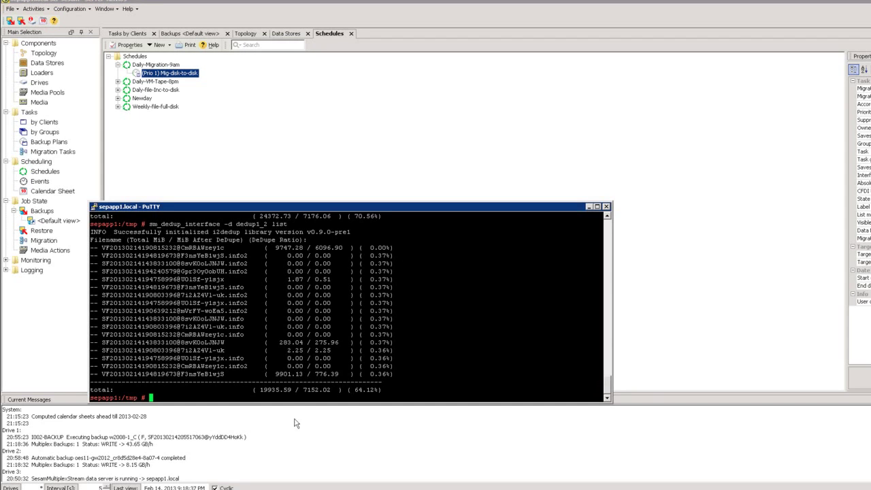
pyautogui.moveTo(260, 389); pyautogui.dragTo(331, 391)
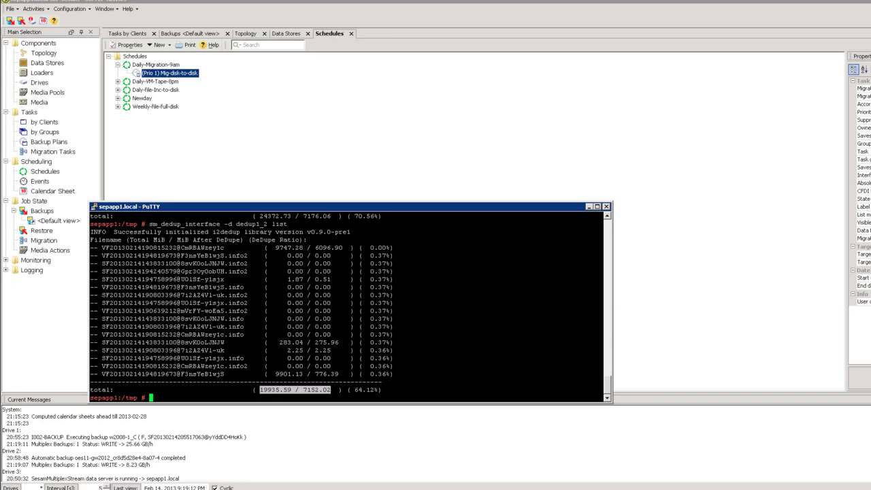
pyautogui.moveTo(645, 2)
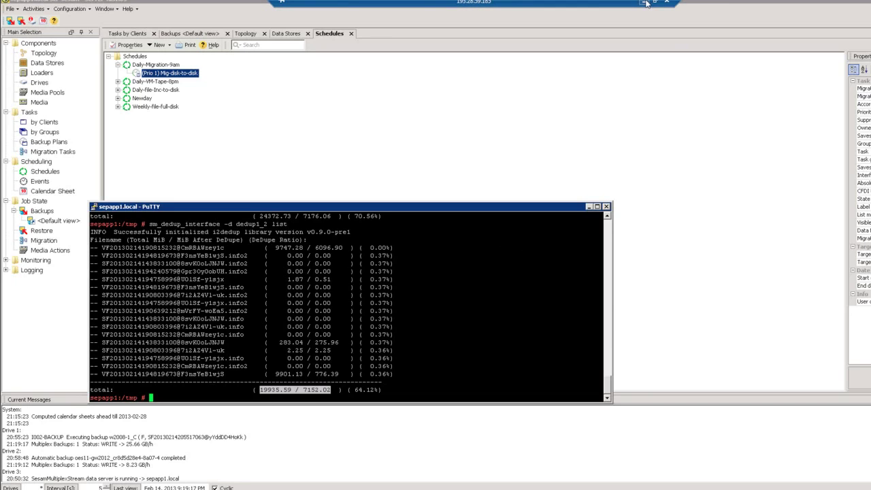
# Leave the remote session for the other SEP sesam server and list its tasks by client.
pyautogui.click(644, 3)
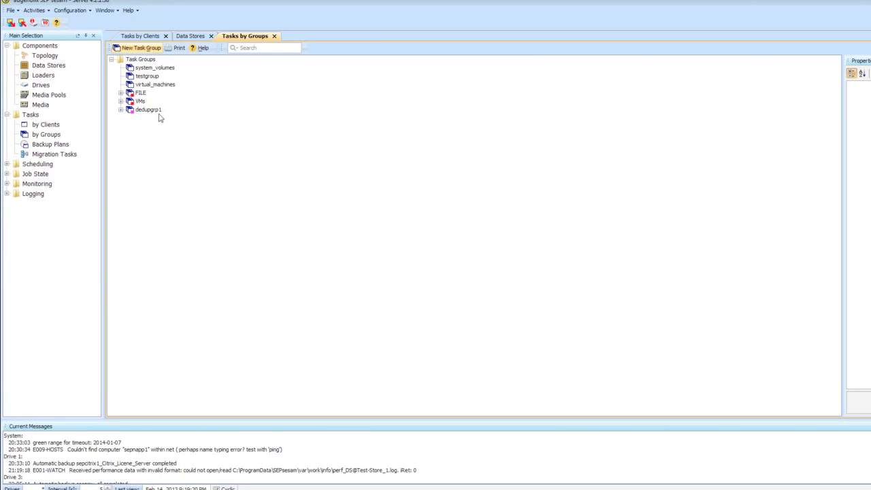
pyautogui.click(46, 125)
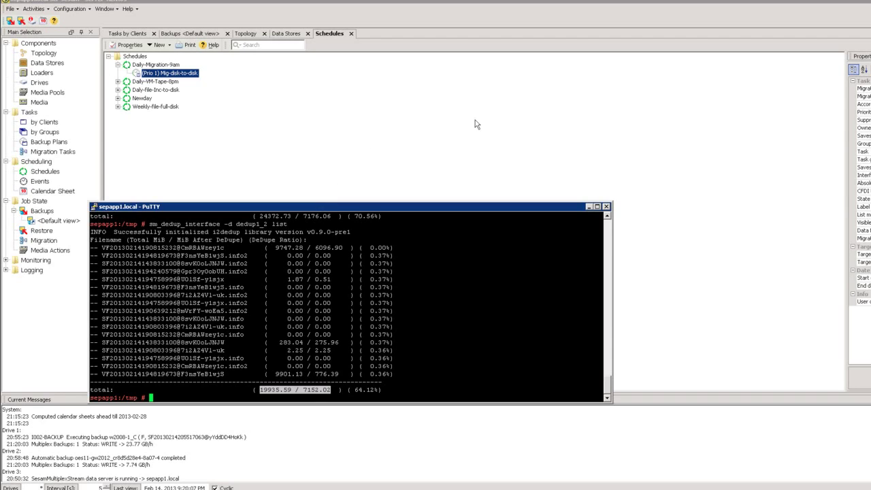
# Examine the priority and execution parameters of the Mig-disk-to-disk event in schedule Daily-Migration-9am, discarding any change.
pyautogui.click(187, 77)
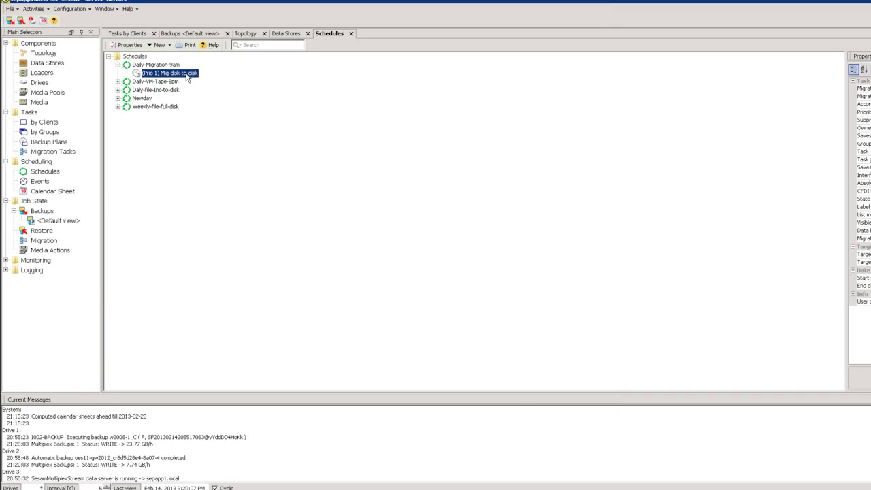
pyautogui.doubleClick(169, 72)
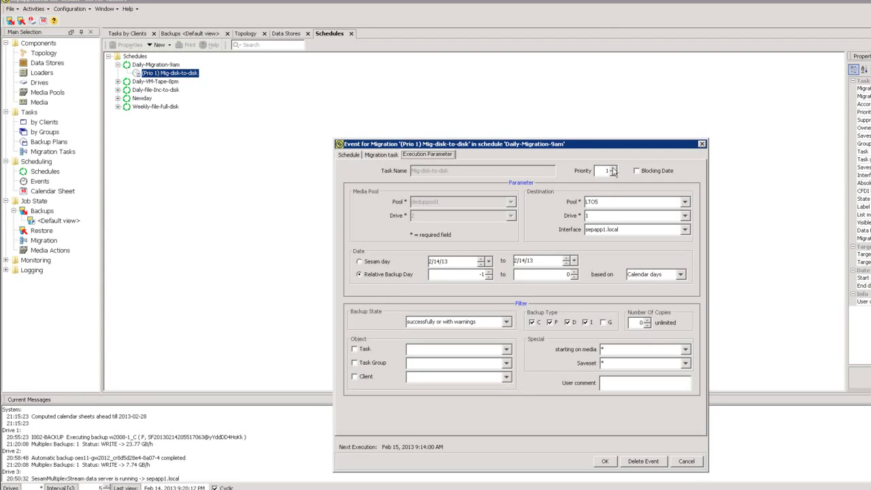
pyautogui.click(613, 172)
pyautogui.click(687, 462)
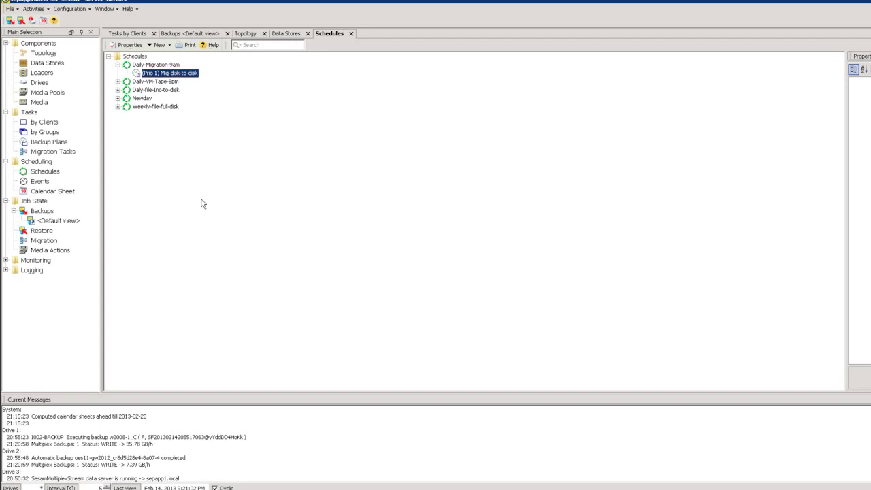
# Review the configured users and their permissions, leaving them unmodified.
pyautogui.click(104, 10)
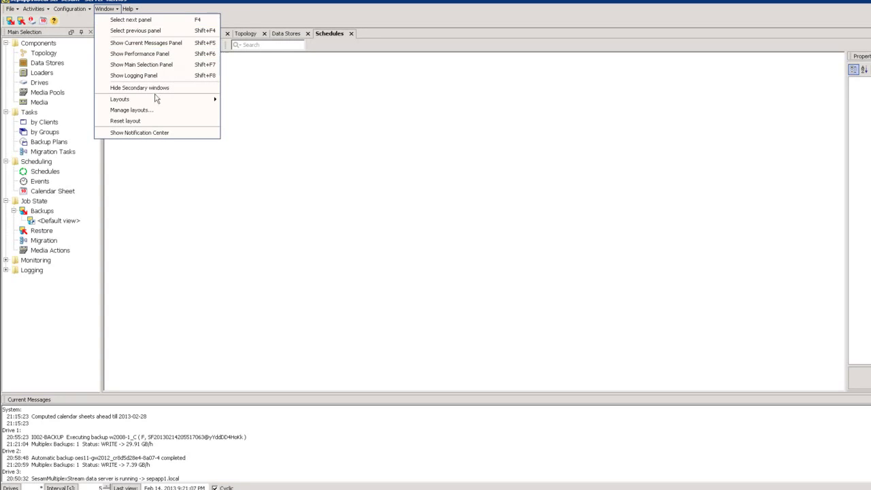
pyautogui.moveTo(83, 9)
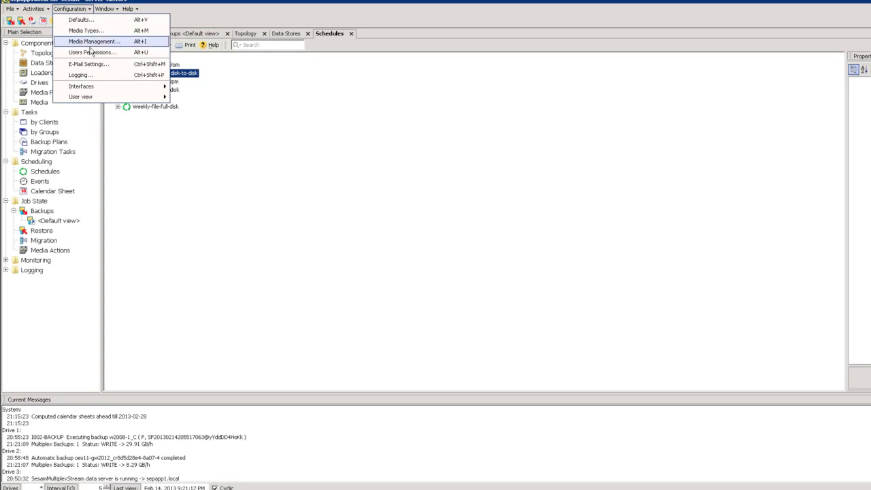
pyautogui.click(116, 55)
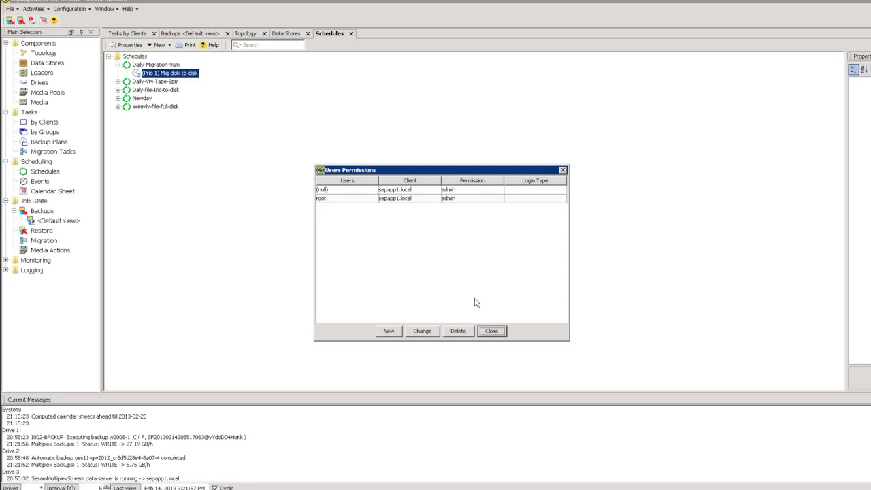
pyautogui.click(563, 171)
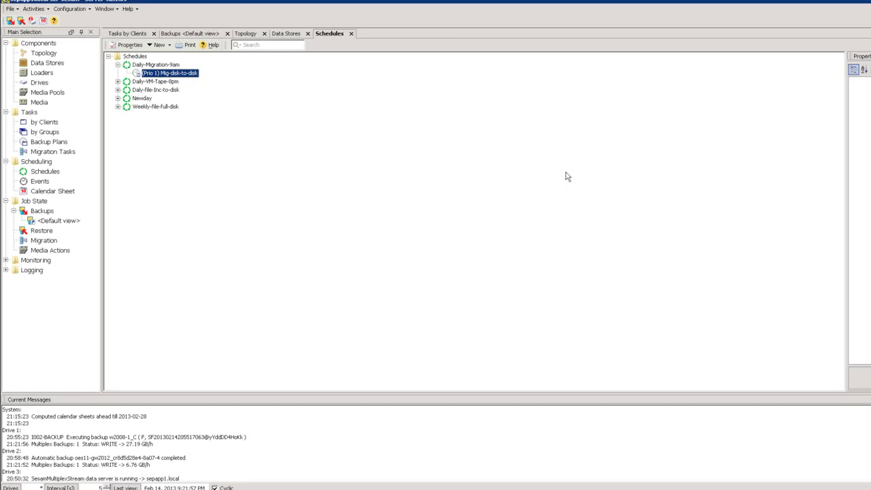
# Switch to the PuTTY session on sepapp1.local and run sm_dedup_interface -d dedup1_2 list again.
pyautogui.hotkey('alt', 'Tab')
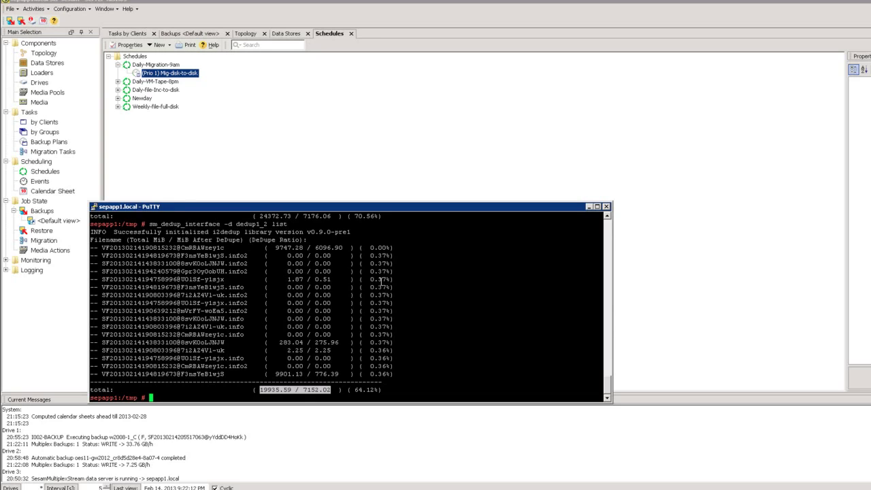
pyautogui.press('Up')
pyautogui.press('Return')
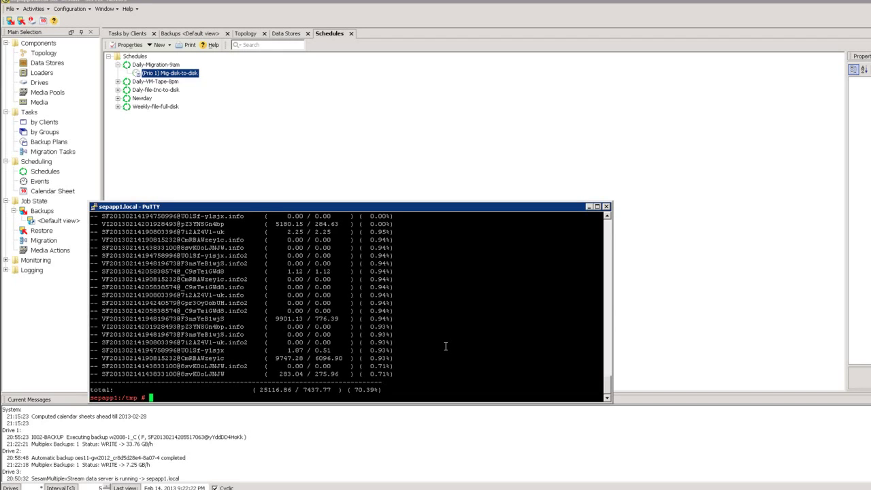
# Enlarge the PuTTY window and examine the latest dedup1_2 listing from its command line down to the total.
pyautogui.moveTo(463, 402); pyautogui.dragTo(465, 443)
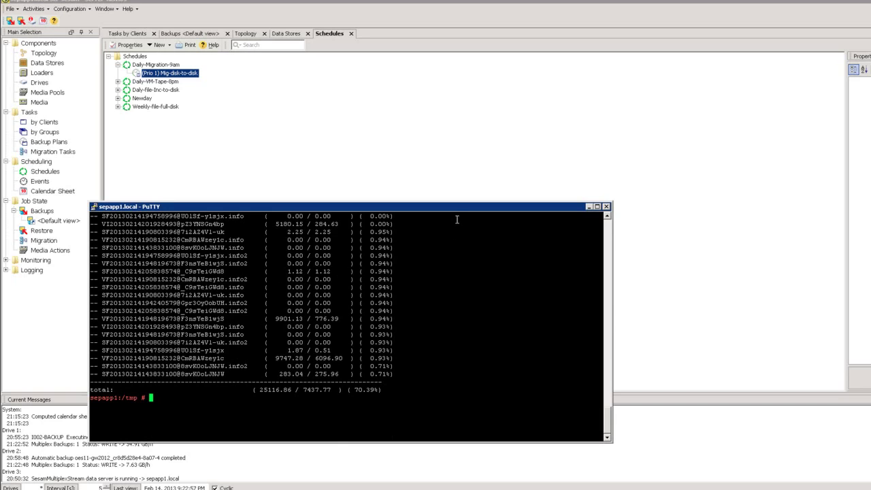
pyautogui.moveTo(458, 201); pyautogui.dragTo(459, 91)
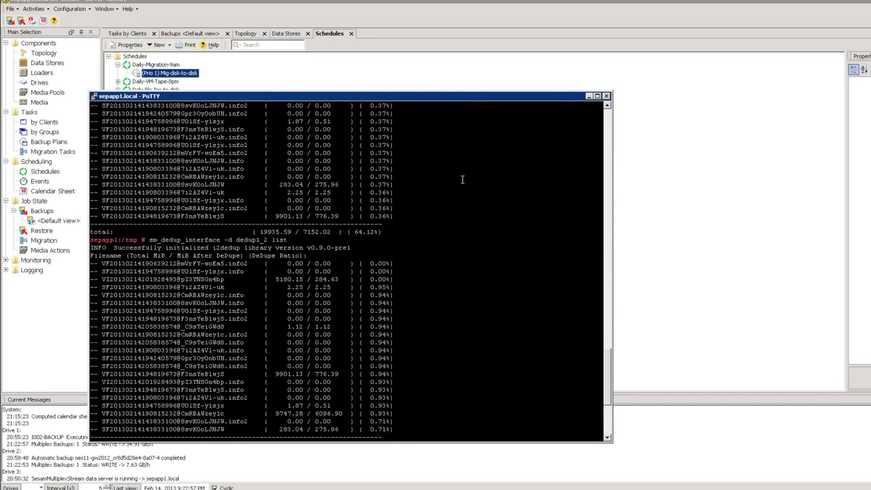
pyautogui.scroll(-7, 461, 179)
pyautogui.click(608, 106)
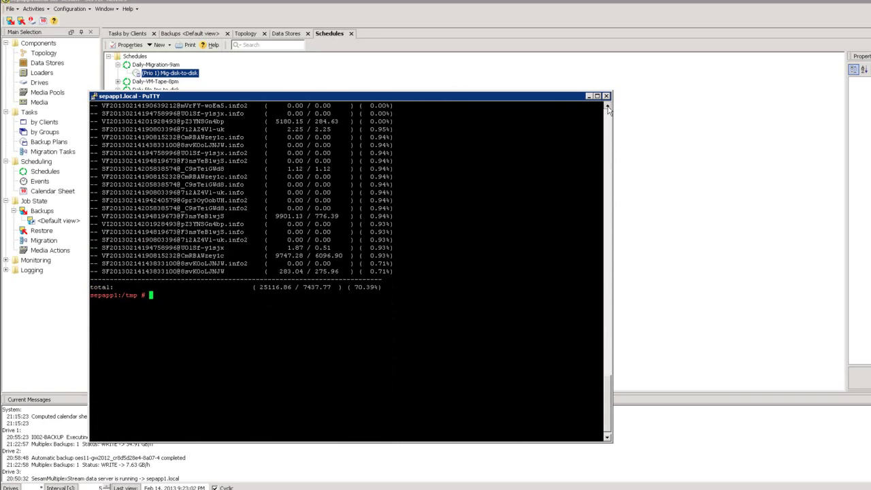
pyautogui.click(607, 106)
pyautogui.click(608, 106)
pyautogui.click(607, 105)
pyautogui.click(608, 105)
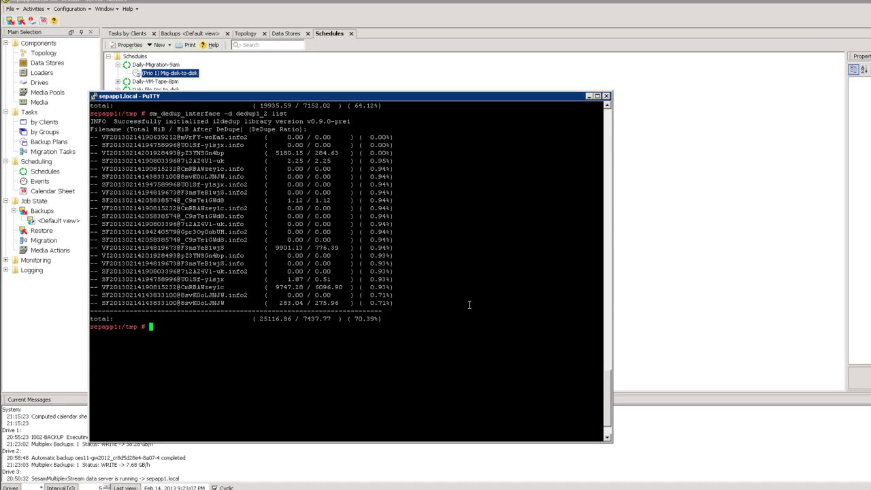
# Return to SEP sesam, list the tasks by client, and expand the tasks of the local client sepapp1.local.
pyautogui.click(257, 474)
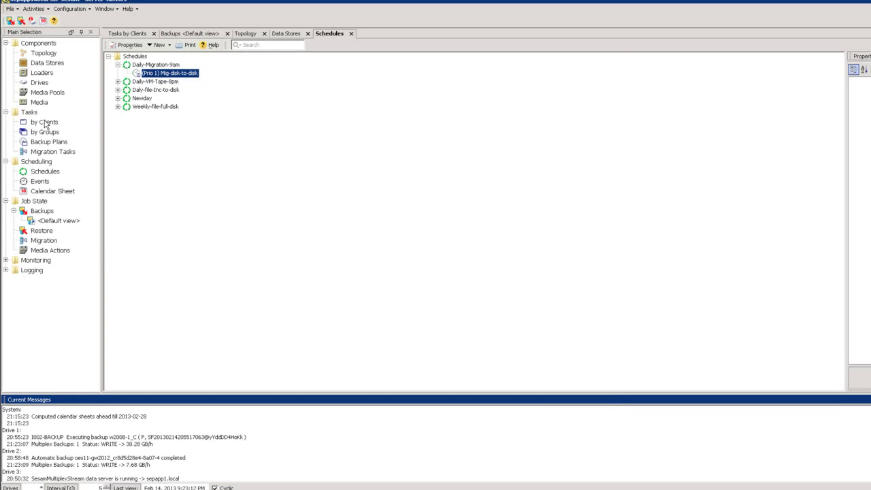
pyautogui.click(44, 124)
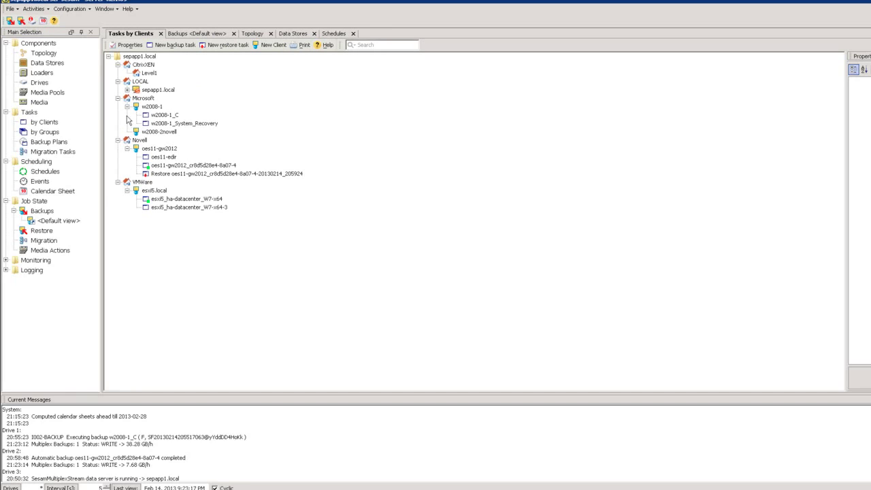
pyautogui.click(127, 90)
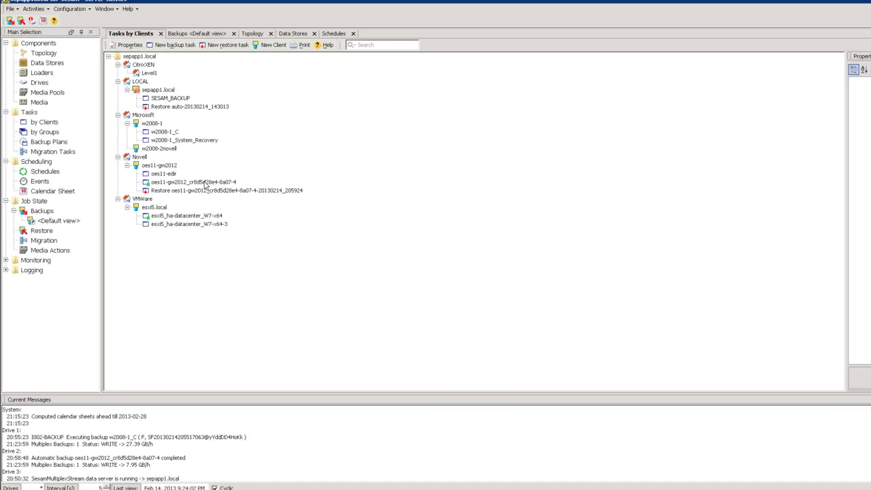
# Start a new backup task for the client oes11-gw2012, look through the available backup types, and discard the task.
pyautogui.rightClick(169, 166)
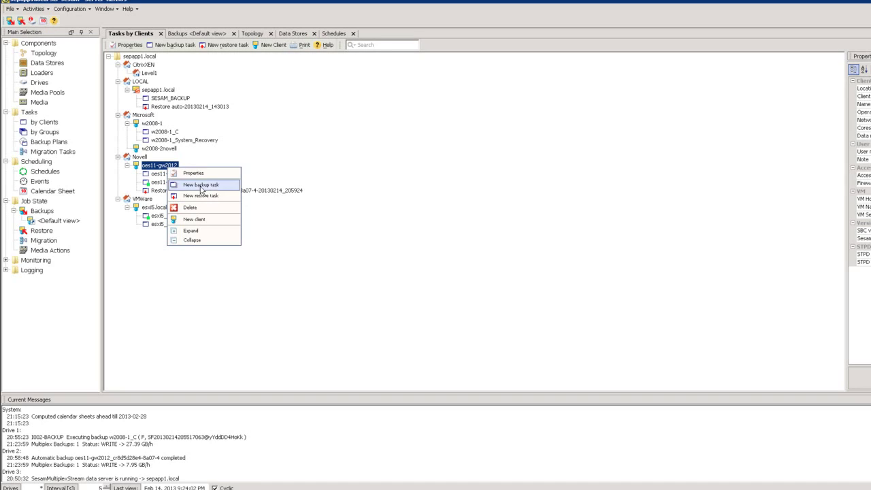
pyautogui.click(201, 185)
pyautogui.click(595, 219)
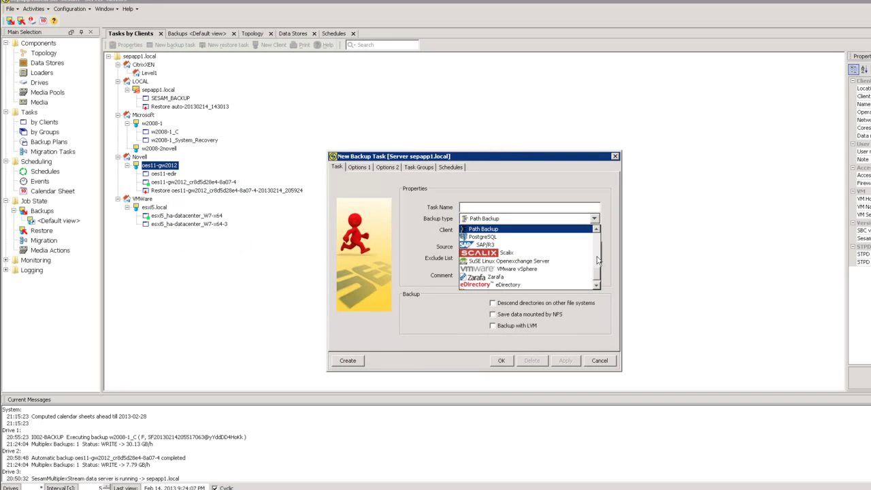
pyautogui.click(598, 284)
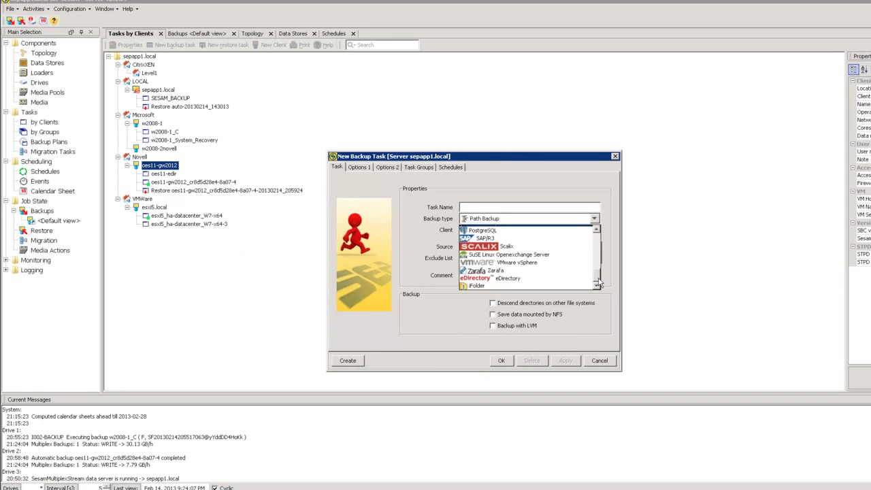
pyautogui.scroll(2, 599, 280)
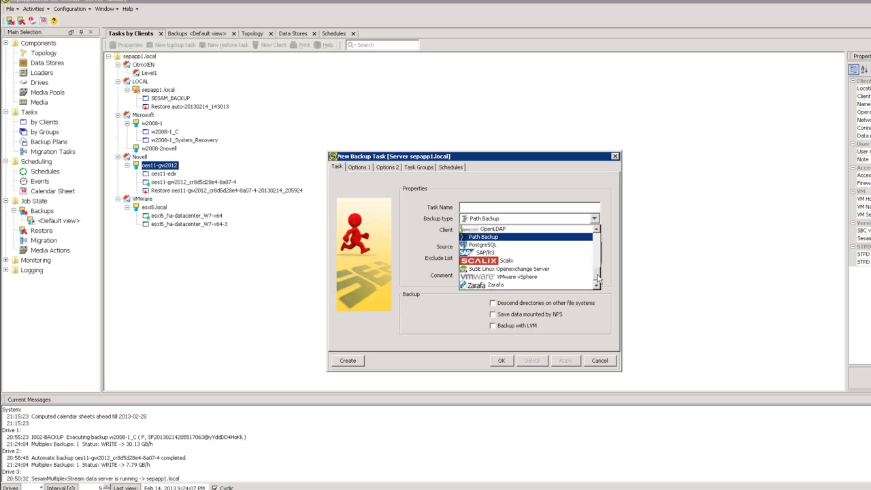
pyautogui.scroll(5, 597, 275)
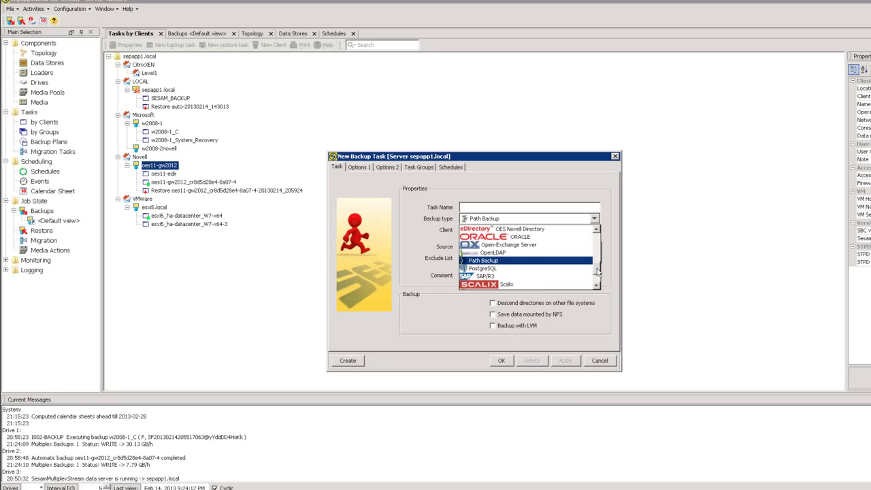
pyautogui.scroll(4, 596, 268)
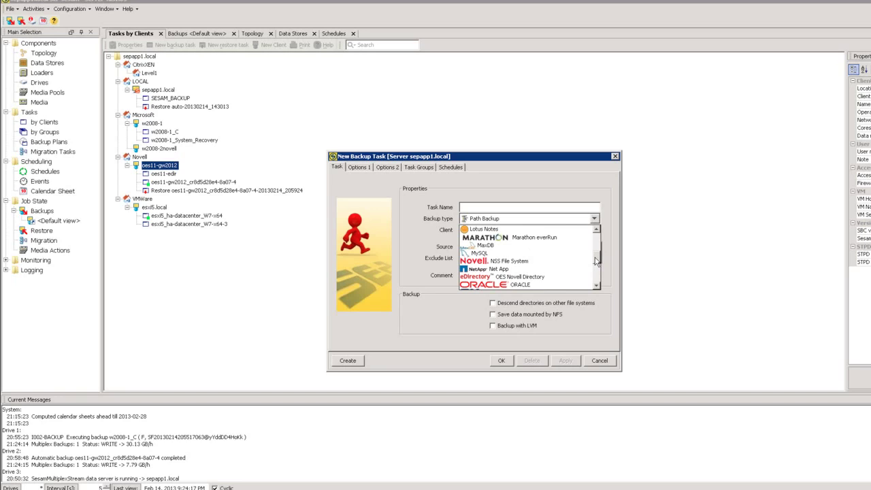
pyautogui.scroll(1, 596, 262)
pyautogui.scroll(4, 596, 259)
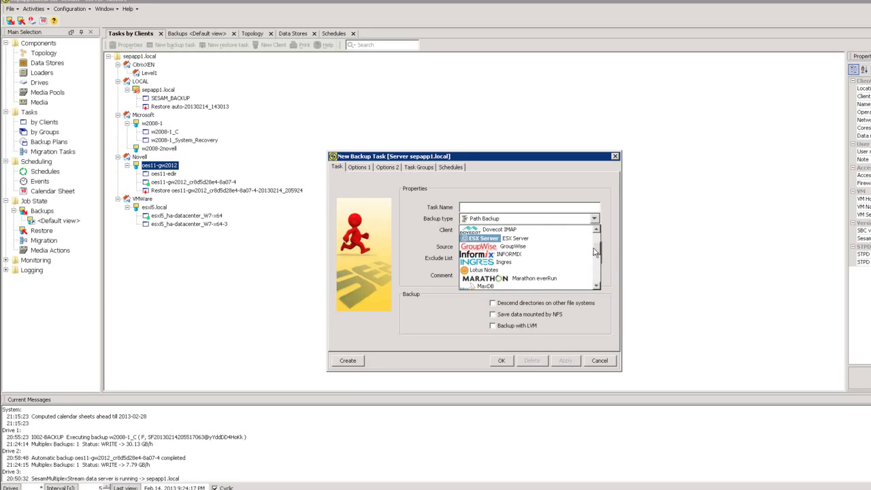
pyautogui.scroll(2, 595, 252)
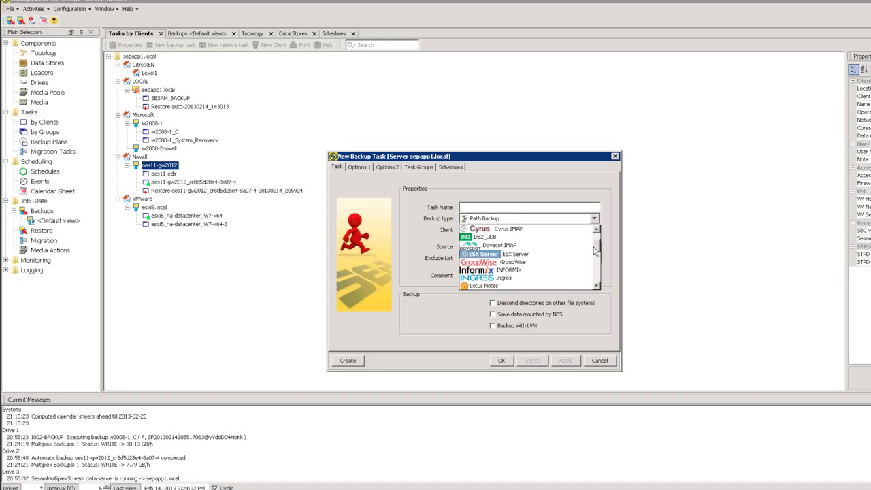
pyautogui.scroll(2, 594, 247)
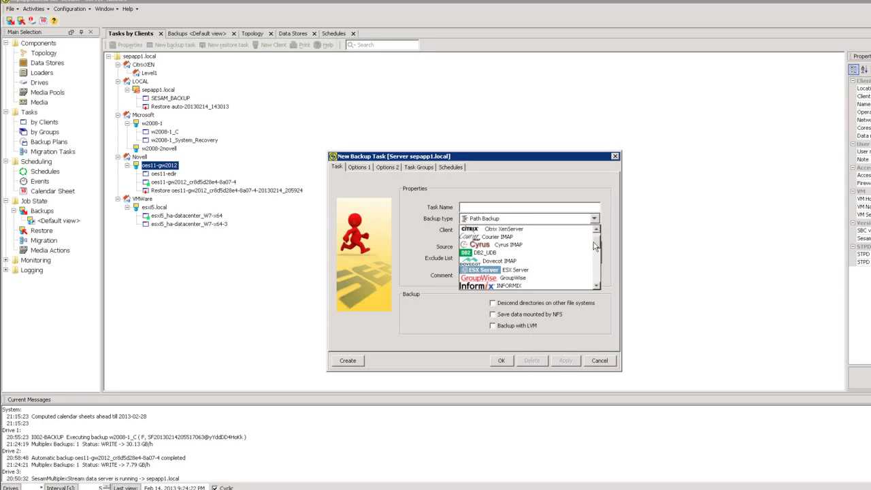
pyautogui.scroll(1, 594, 244)
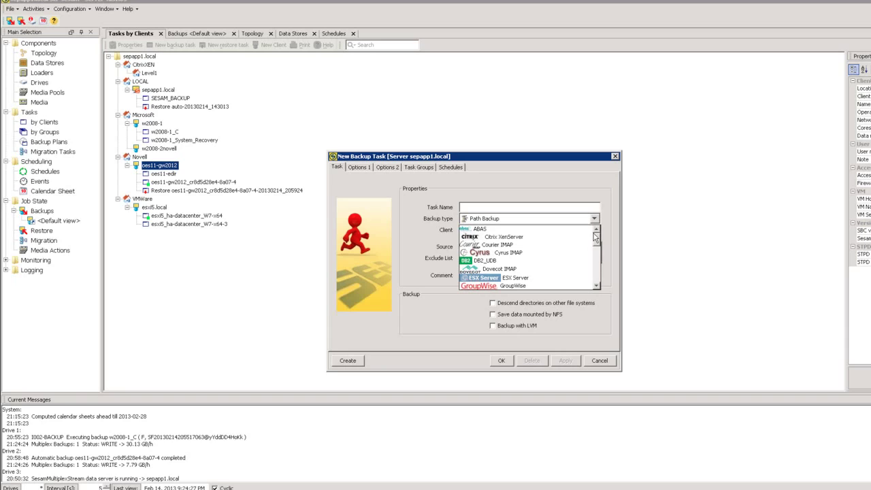
pyautogui.click(596, 288)
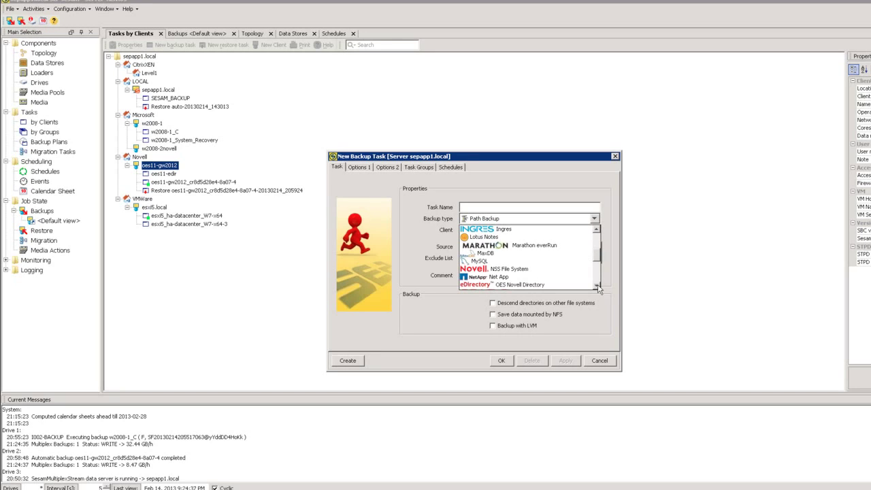
pyautogui.click(613, 362)
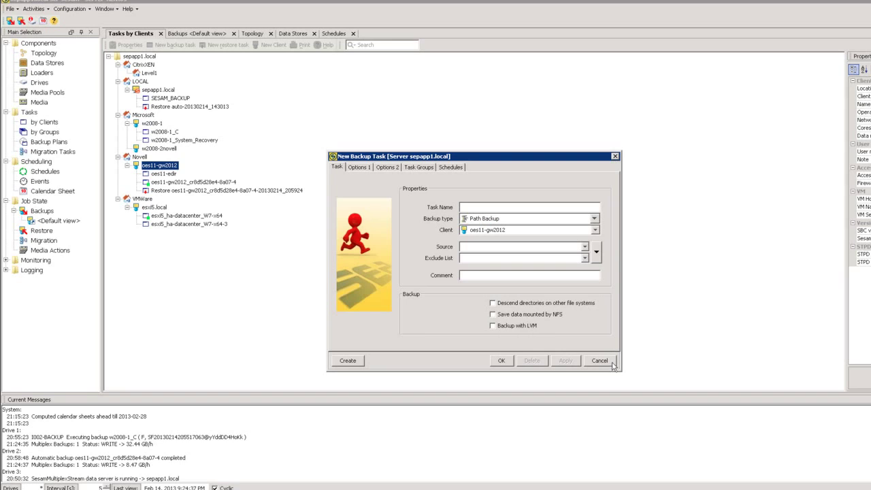
pyautogui.click(613, 362)
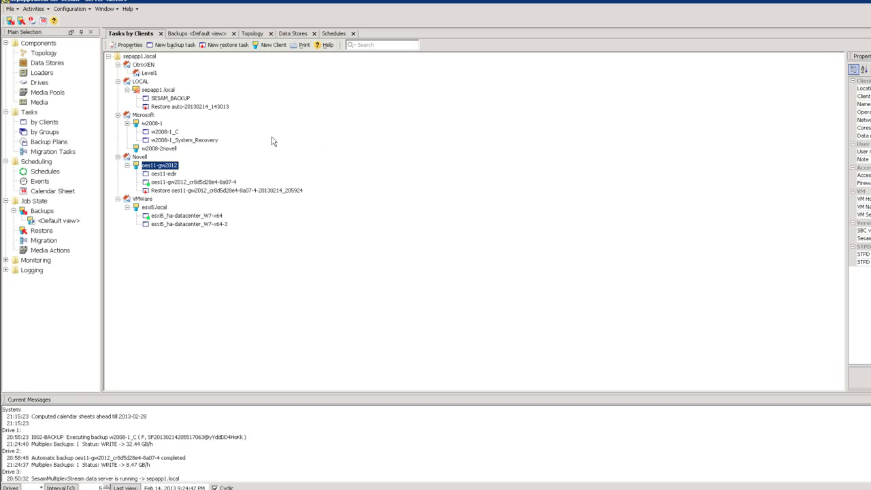
# Show the media overview and sort it by user comment and by write protection.
pyautogui.click(43, 103)
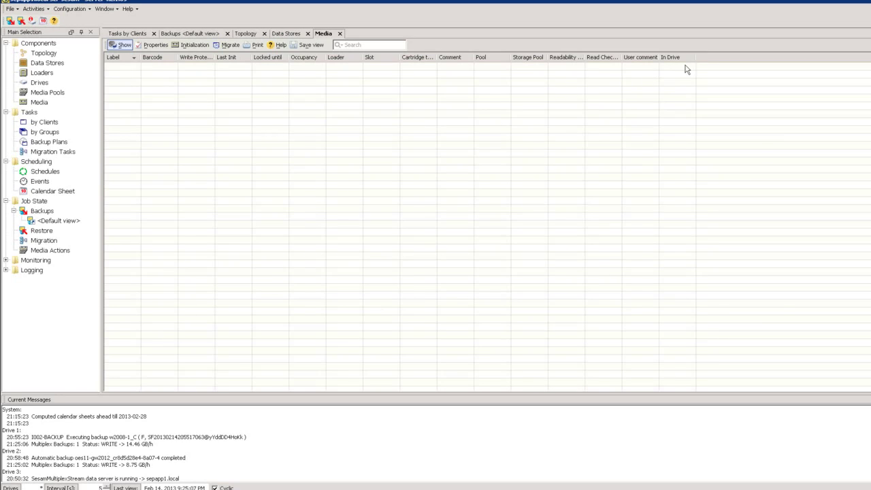
pyautogui.click(652, 59)
pyautogui.click(643, 59)
pyautogui.click(643, 59)
pyautogui.click(207, 58)
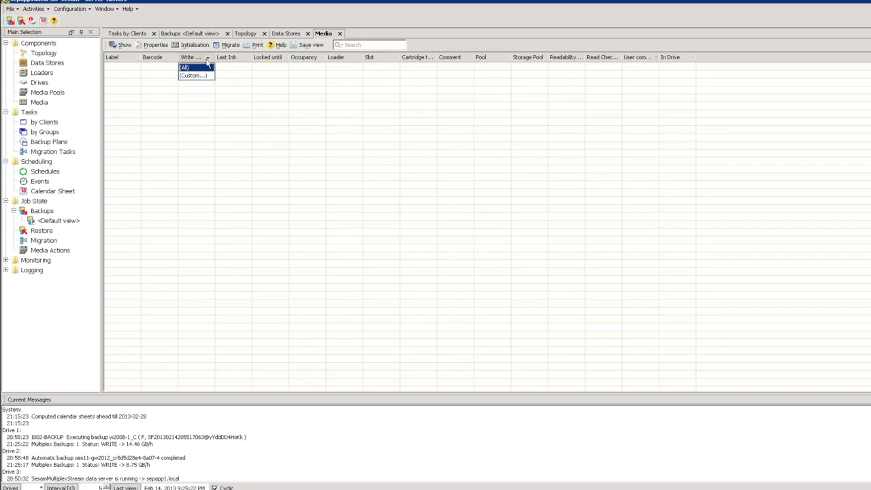
pyautogui.click(196, 58)
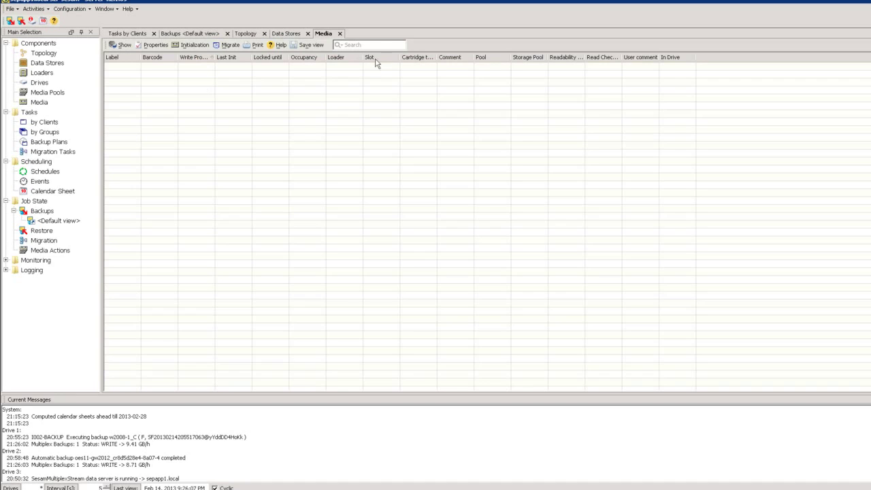
# Show the overview of data stores.
pyautogui.click(42, 63)
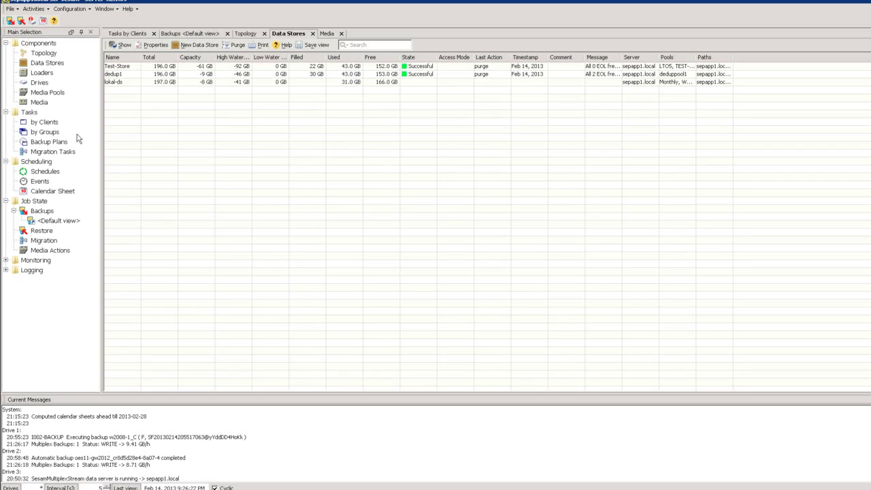
# Open the eDirectory task oes11-edir, try the pre and post execution options for its backup, and discard the changes.
pyautogui.click(52, 172)
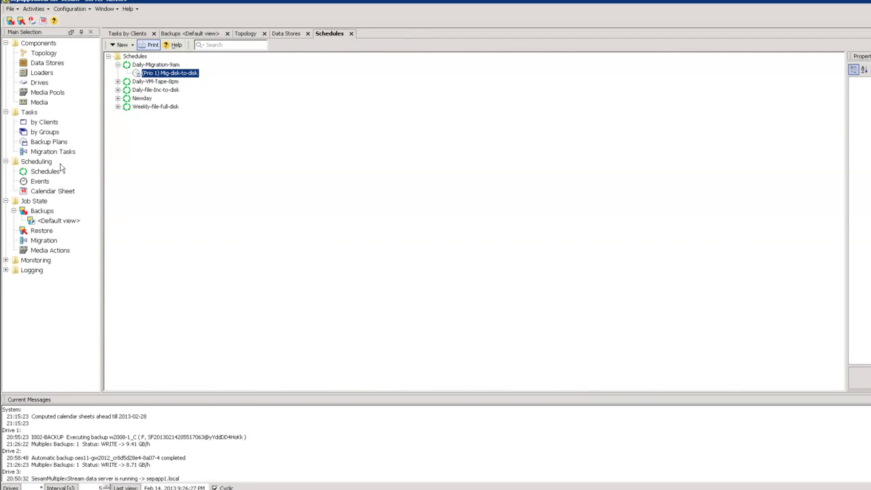
pyautogui.click(44, 122)
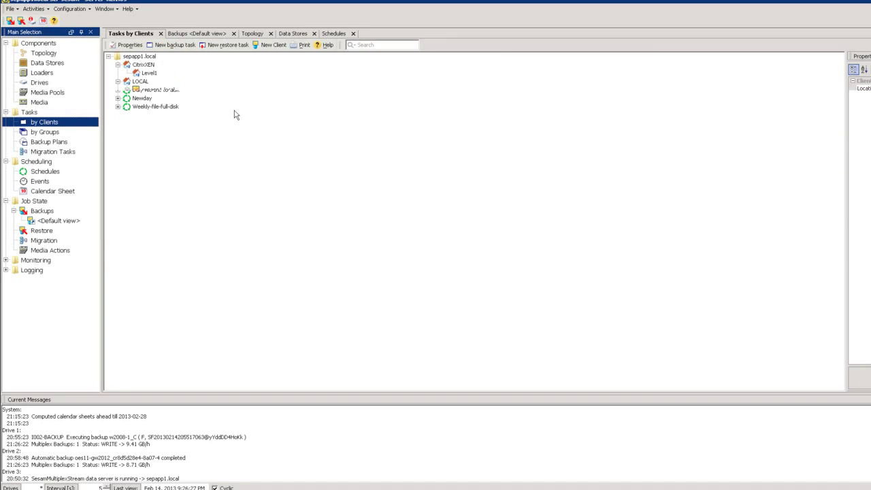
pyautogui.doubleClick(167, 174)
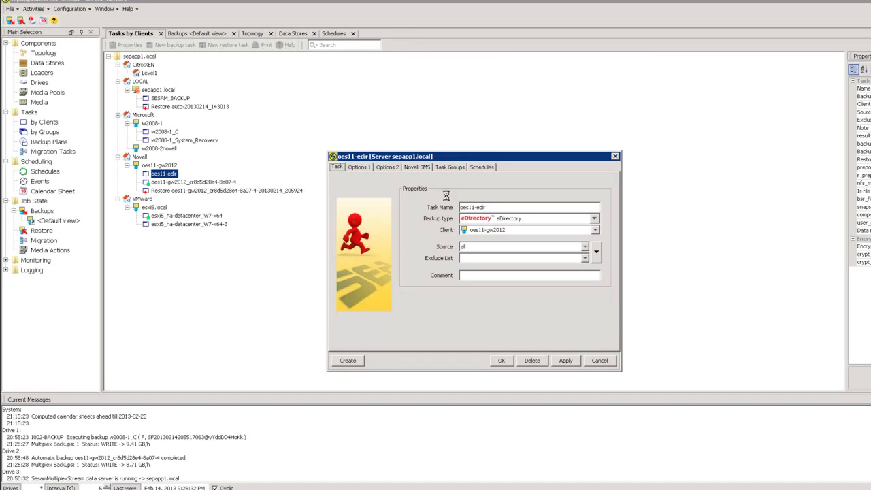
pyautogui.click(368, 168)
pyautogui.click(436, 222)
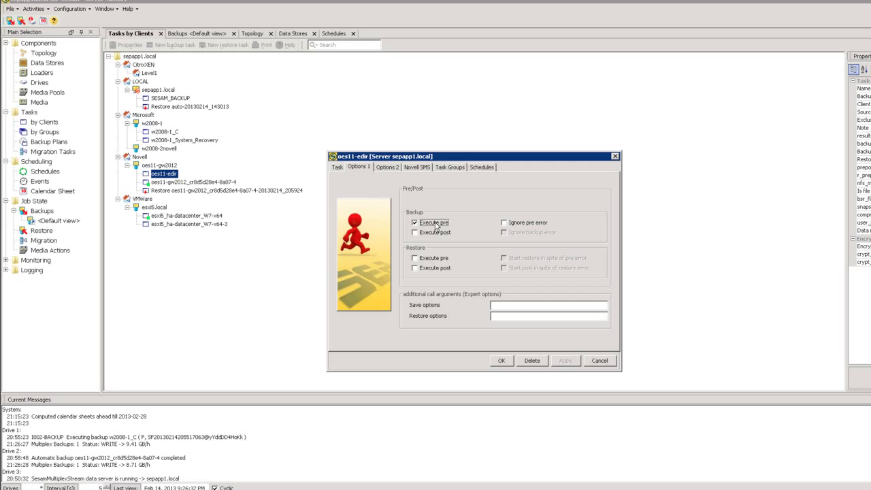
pyautogui.click(437, 233)
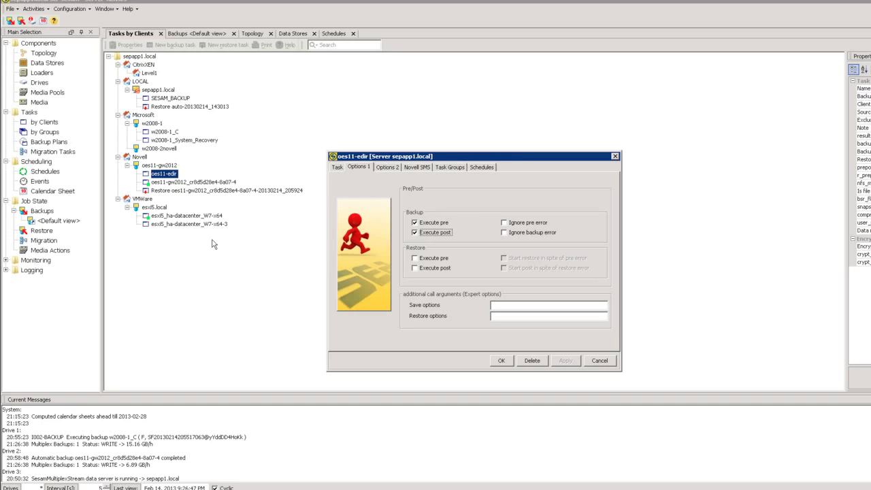
pyautogui.click(426, 224)
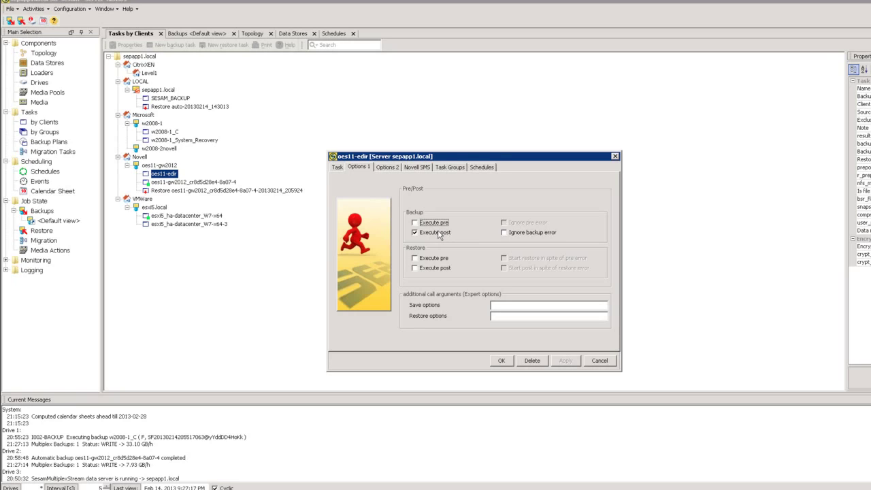
pyautogui.click(596, 361)
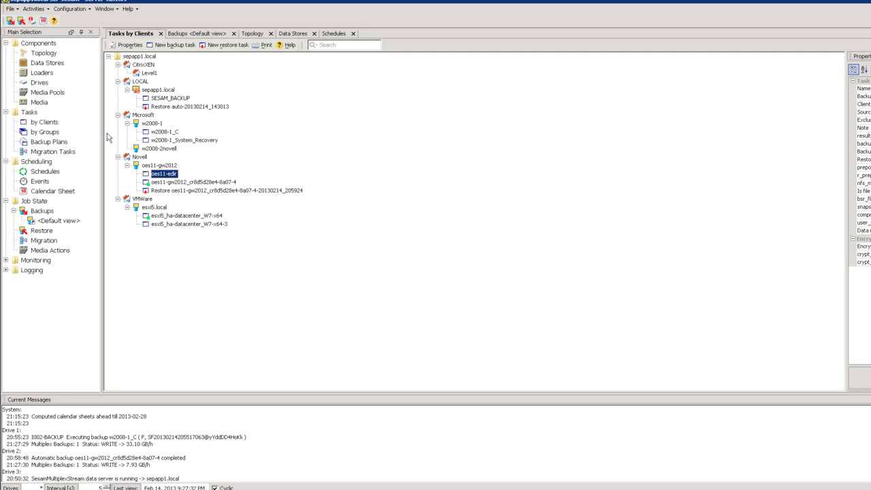
pyautogui.click(42, 97)
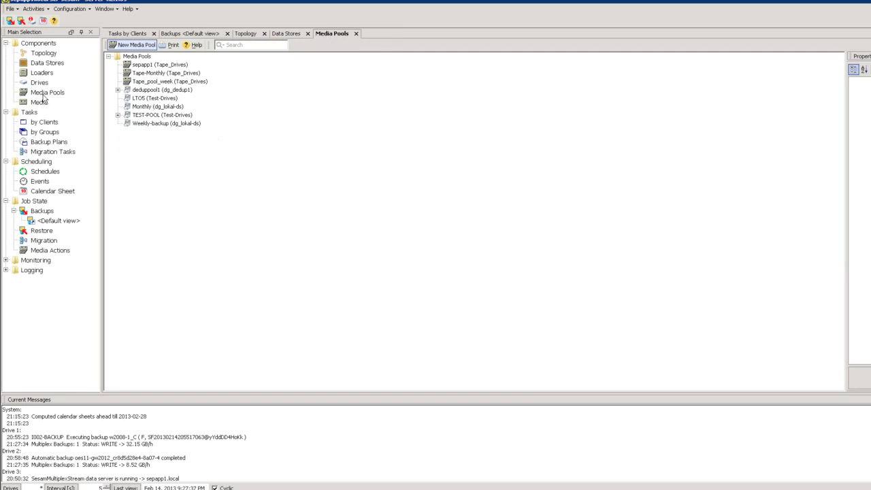
pyautogui.doubleClick(163, 73)
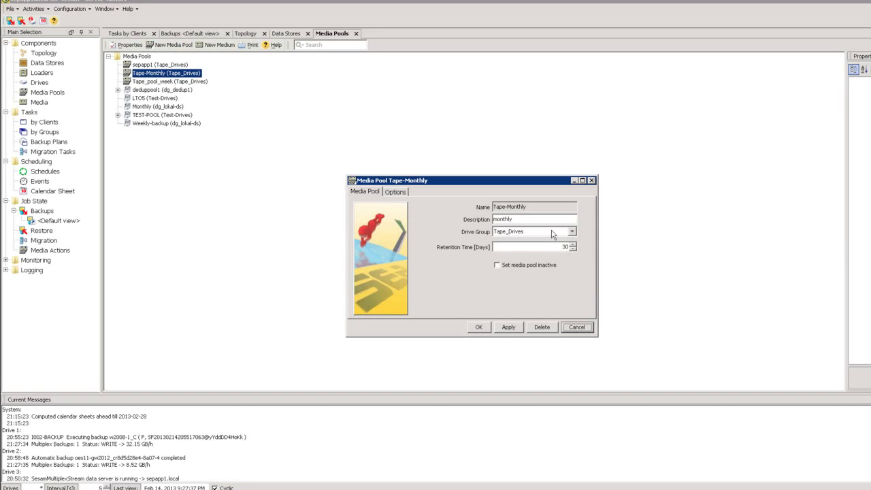
pyautogui.doubleClick(564, 247)
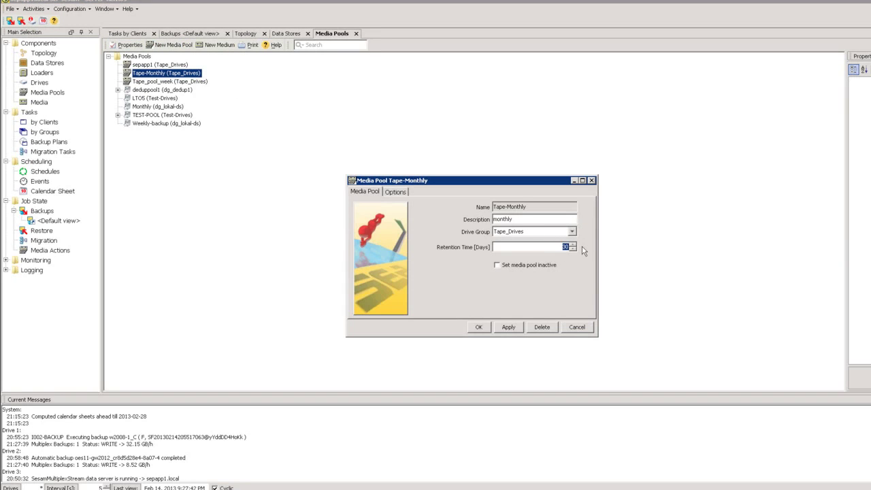
pyautogui.write('9999999999999')
# Switch to the w2008-1 132DNS virtual machine in VMware Workstation and show the contents of New Volume (E:).
pyautogui.click(168, 489)
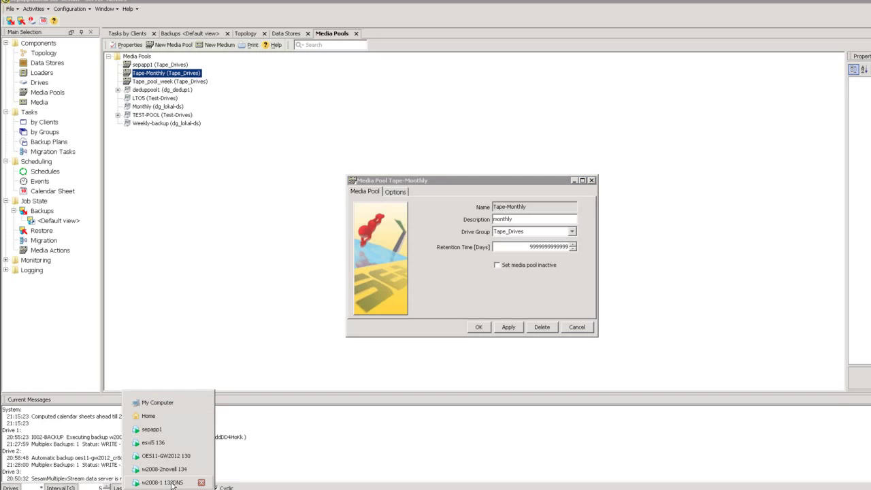
pyautogui.click(162, 483)
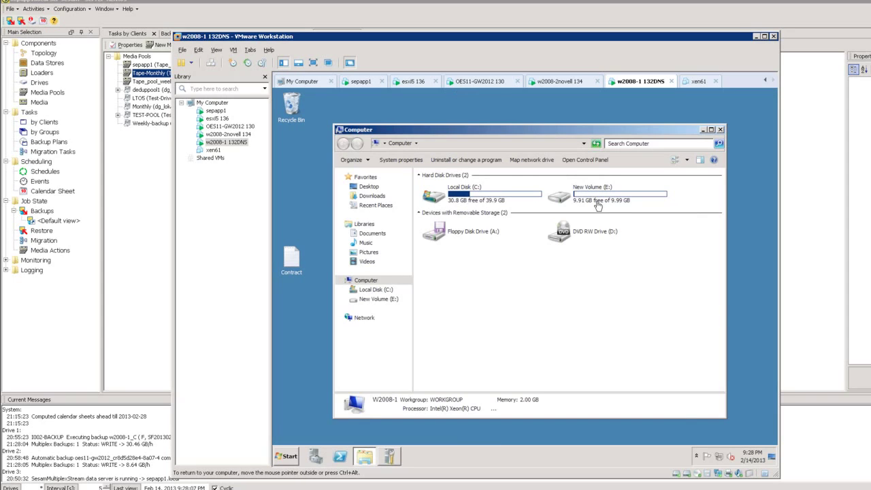
pyautogui.click(596, 200)
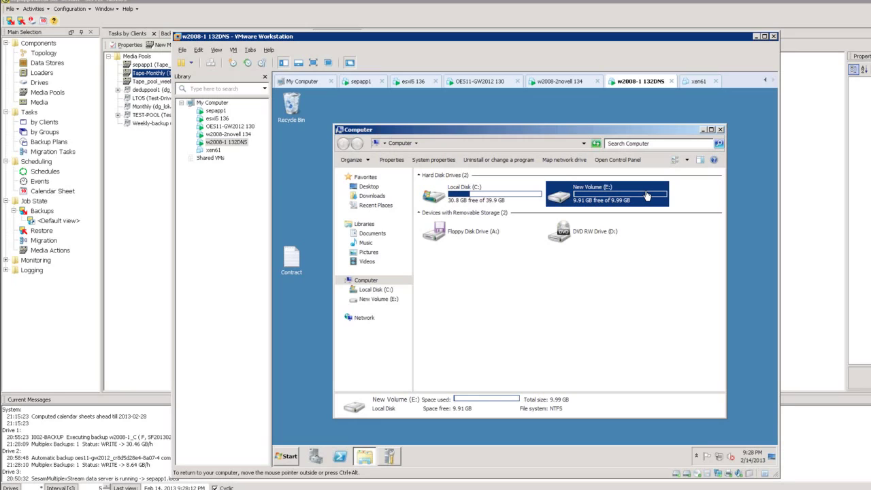
pyautogui.doubleClick(558, 198)
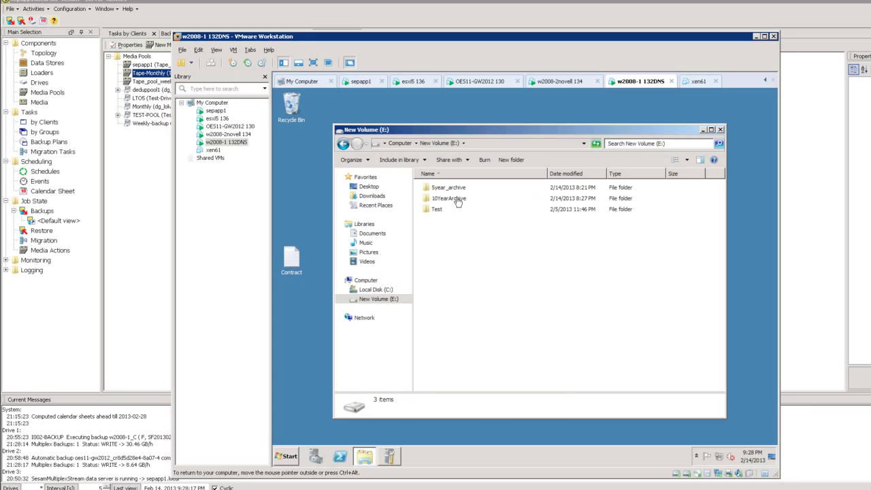
# Show the SEPEasyArchive retention policy in the properties of the 10YearArchive folder.
pyautogui.click(458, 201)
pyautogui.rightClick(482, 204)
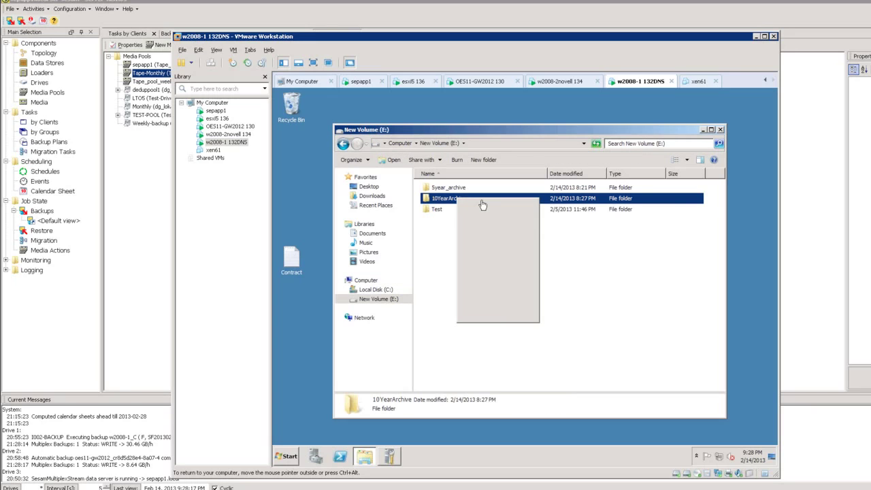
pyautogui.click(532, 312)
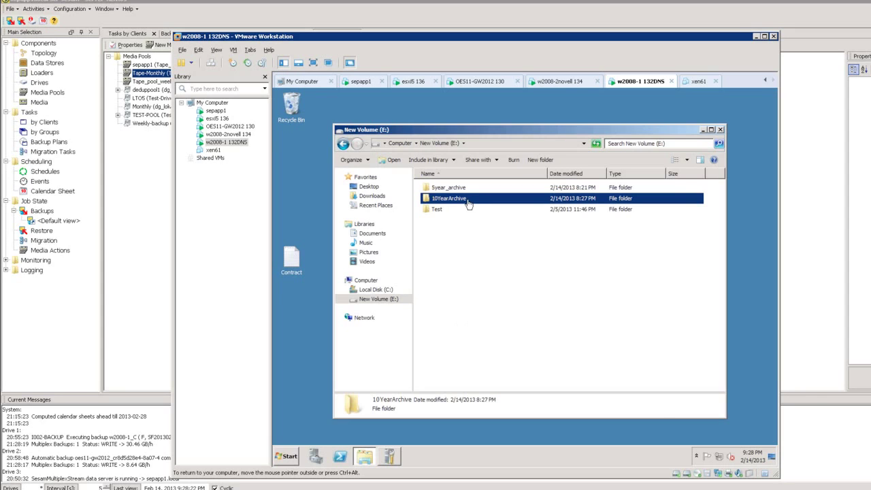
pyautogui.click(619, 130)
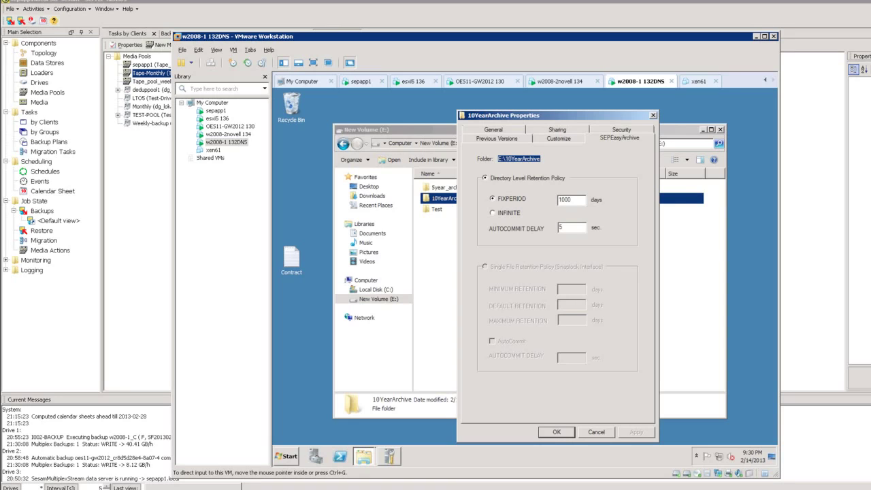
# Return to SEP sesam, list the tasks by client, and start a new backup task for oes11-gw2012.
pyautogui.click(134, 183)
pyautogui.click(45, 122)
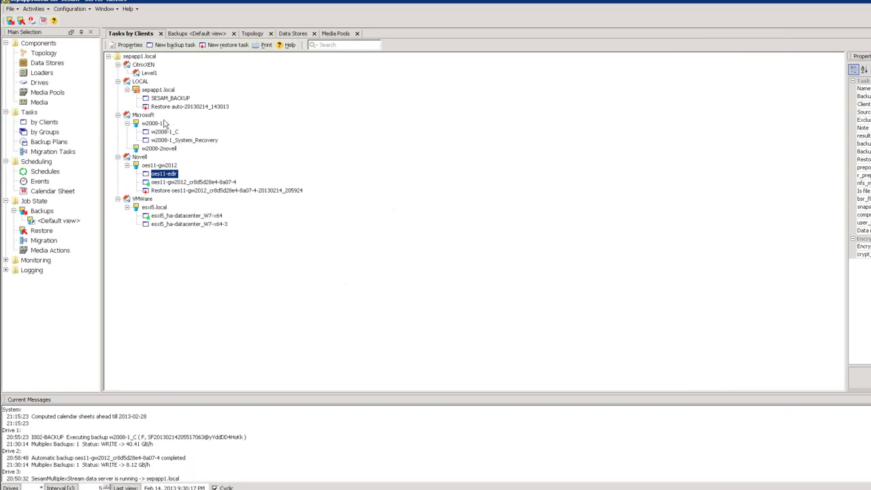
pyautogui.rightClick(167, 165)
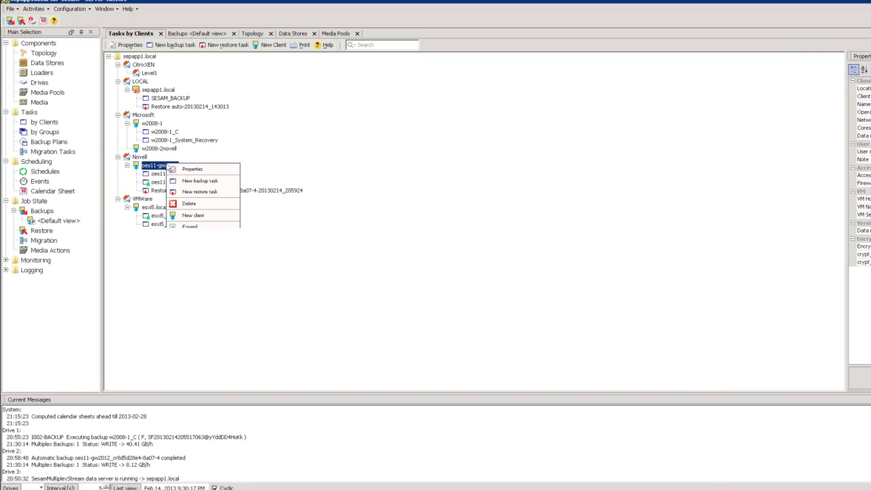
pyautogui.click(199, 183)
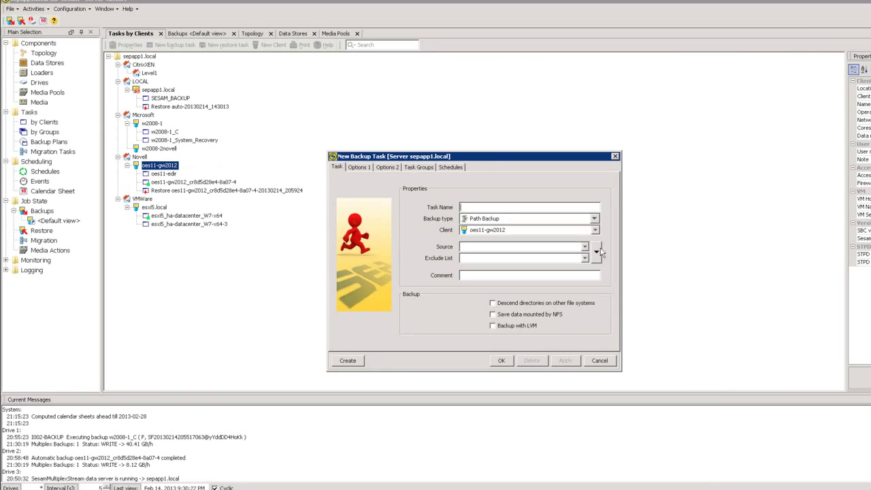
# Browse the Novell Services of oes11-gw2012 as possible backup sources, and discard the new task.
pyautogui.click(597, 249)
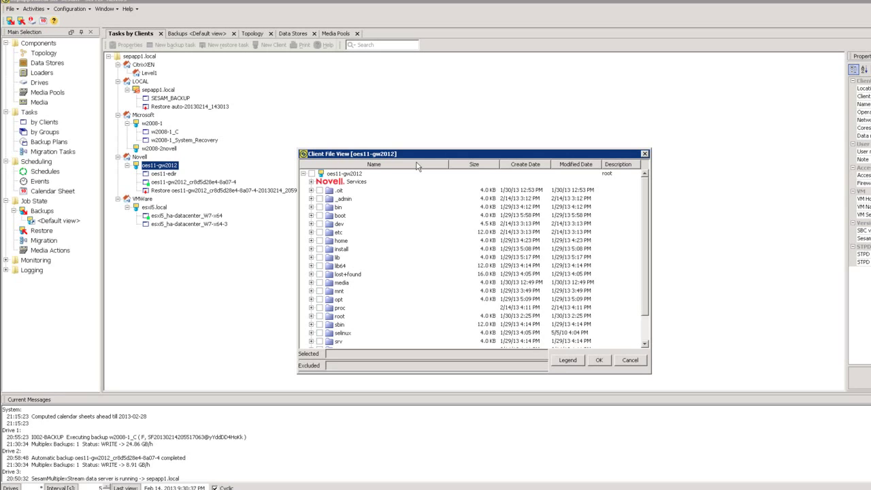
pyautogui.click(319, 182)
pyautogui.click(311, 182)
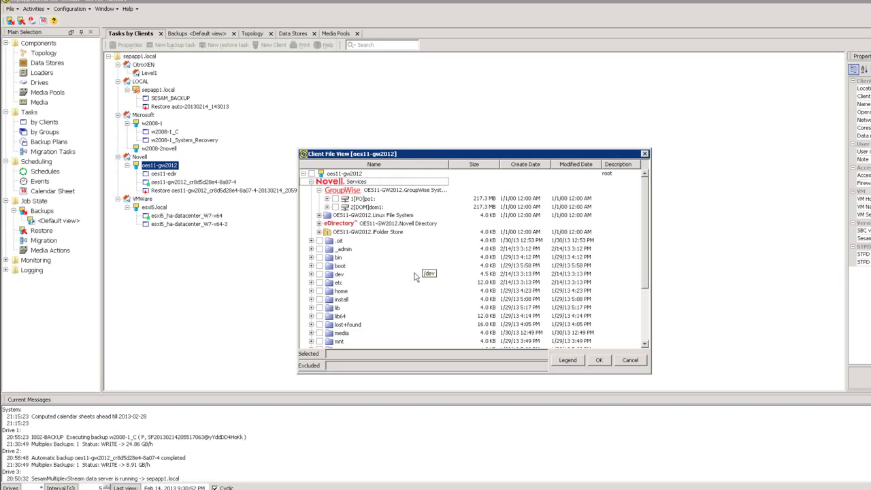
pyautogui.click(628, 361)
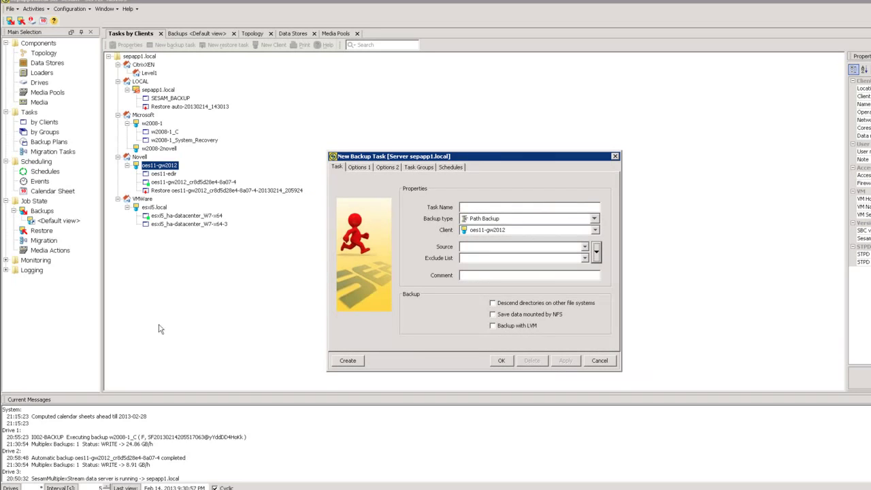
pyautogui.click(594, 366)
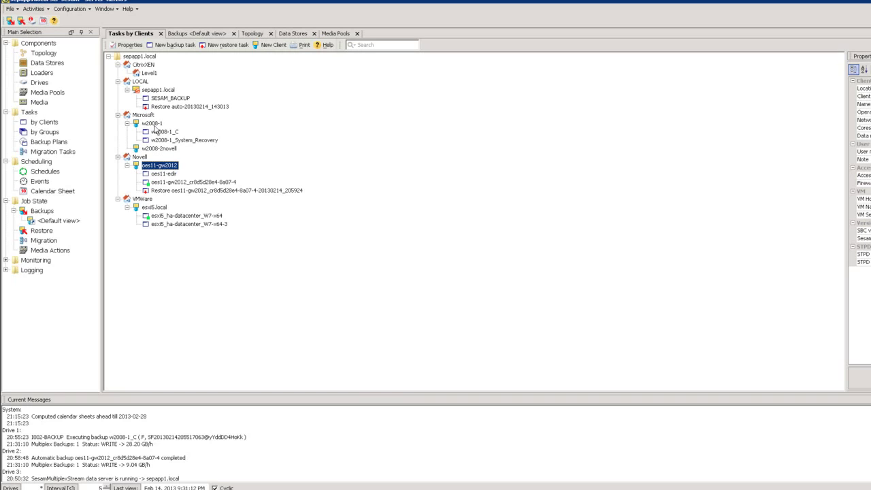
# Start a new backup task for the client w2008-1 and open its file view to browse for sources.
pyautogui.rightClick(156, 125)
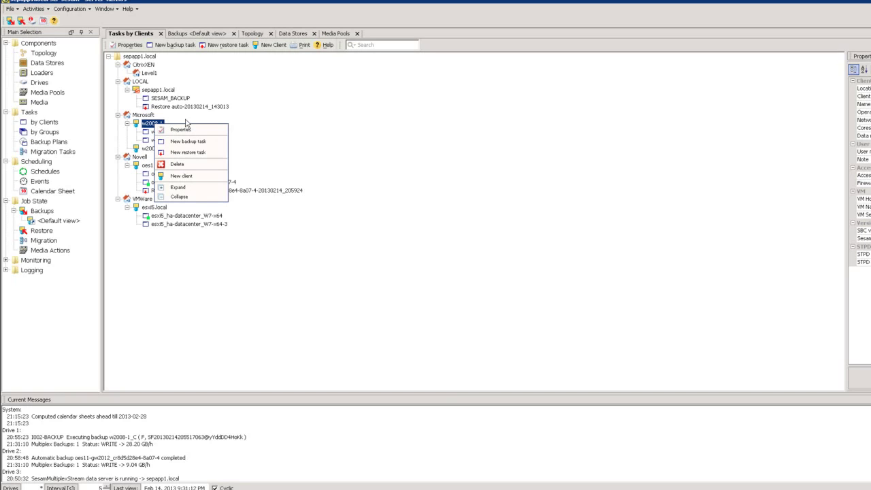
pyautogui.click(194, 141)
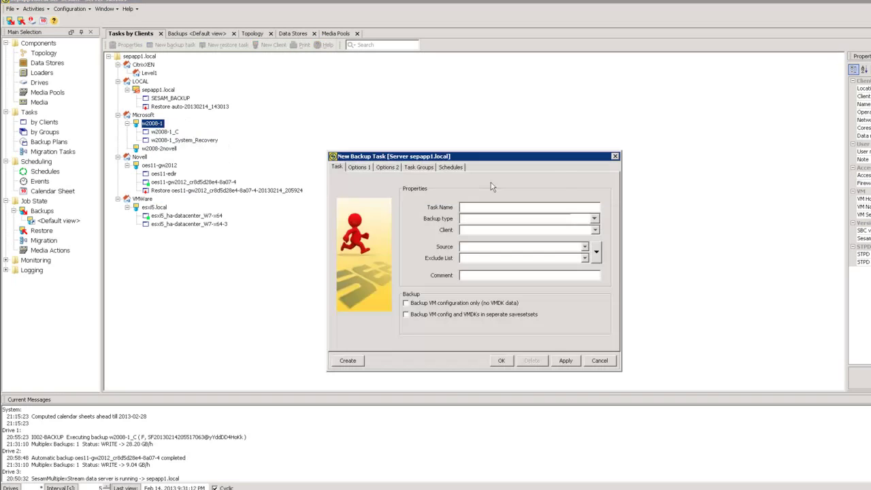
pyautogui.click(596, 253)
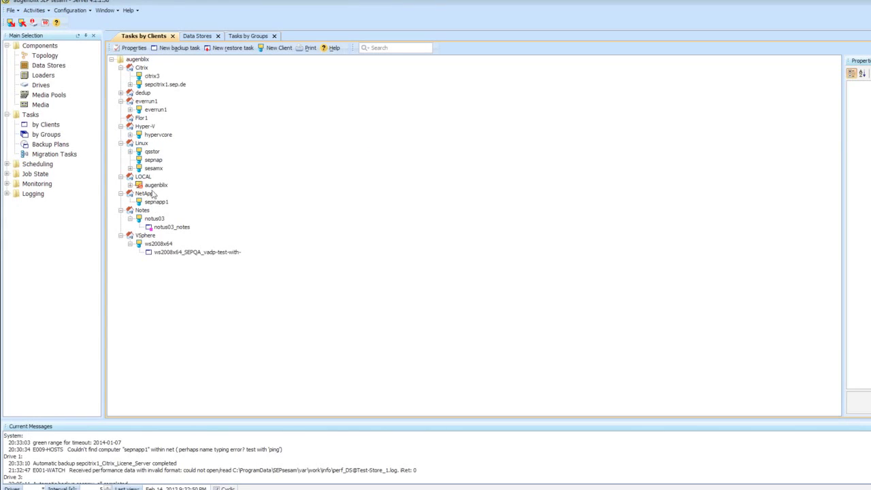
# On the augenblix server, expand the Linux client qsstor and start a new backup task for it.
pyautogui.rightClick(142, 144)
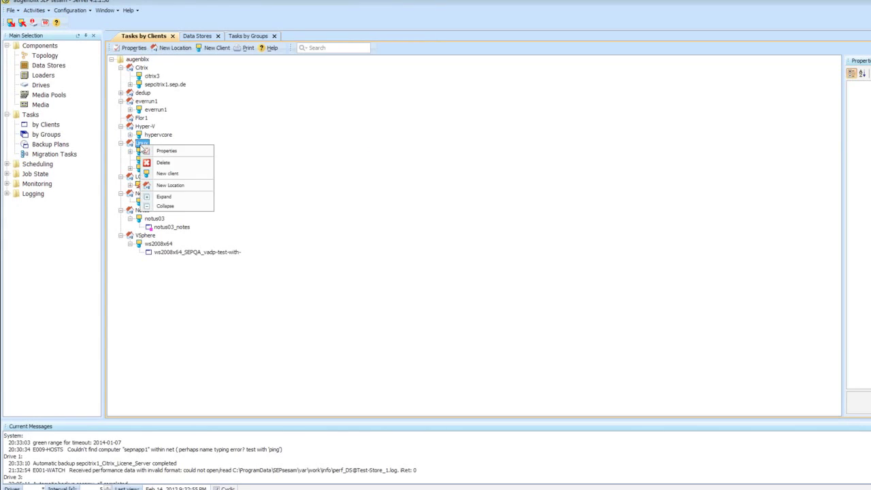
pyautogui.click(265, 179)
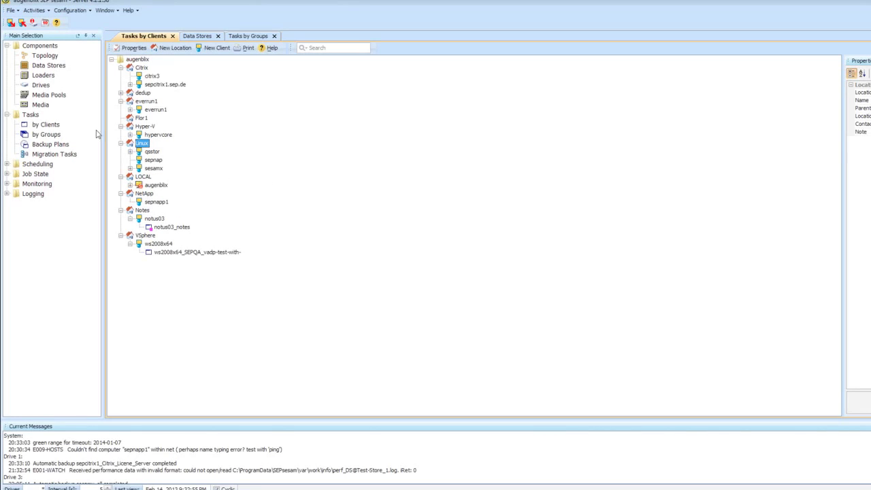
pyautogui.click(59, 126)
pyautogui.click(130, 151)
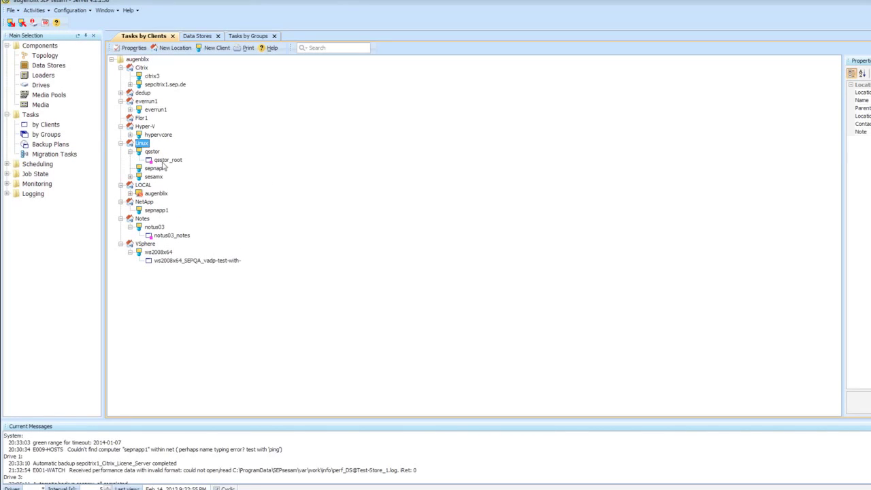
pyautogui.click(152, 151)
pyautogui.rightClick(157, 153)
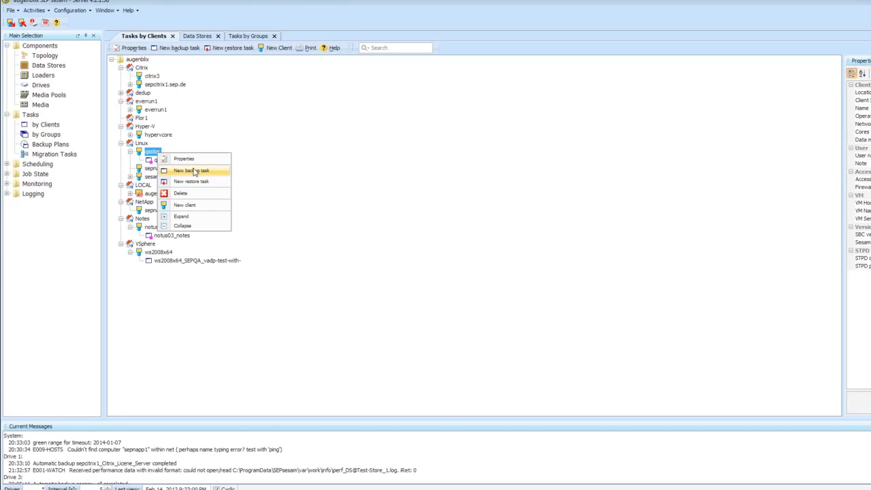
pyautogui.click(194, 171)
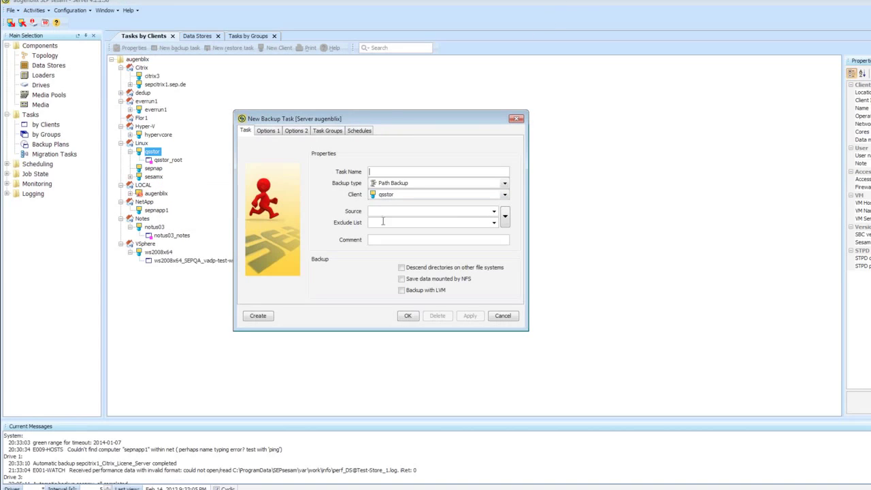
# Return to the remote desktop session and bring up the sepapp1.local PuTTY terminal.
pyautogui.moveTo(197, 484)
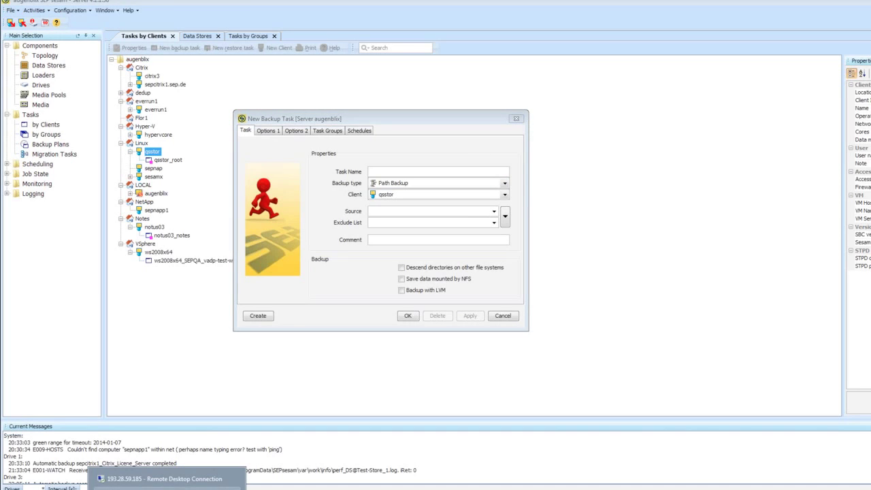
pyautogui.click(187, 481)
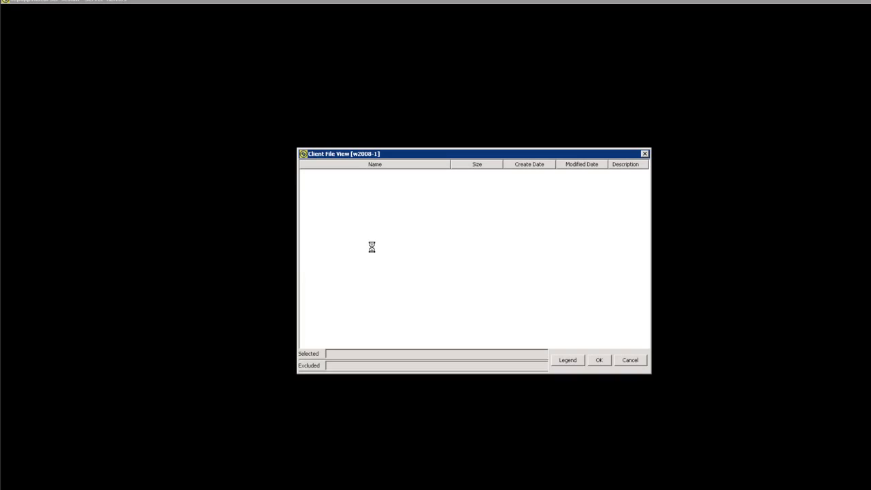
pyautogui.hotkey('alt', 'Tab')
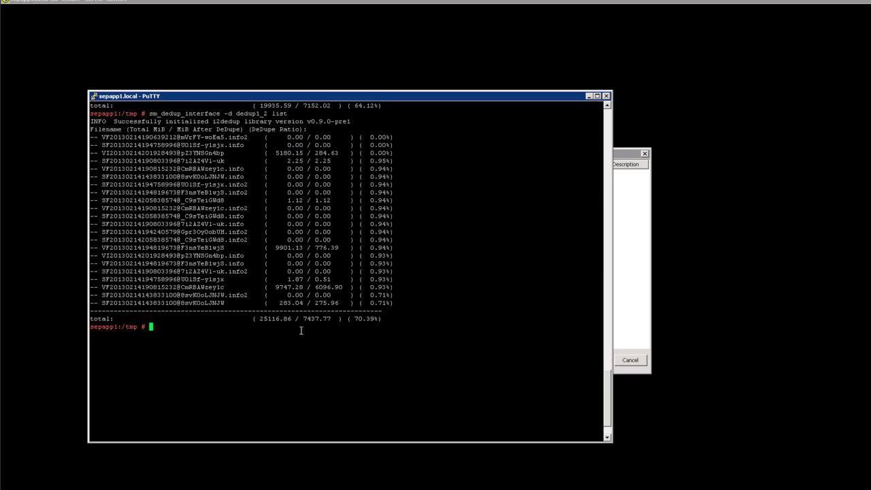
# Examine the total data size before and after deduplication in the dedup1_2 listing.
pyautogui.moveTo(260, 319); pyautogui.dragTo(383, 318)
pyautogui.click(273, 319)
pyautogui.moveTo(260, 318); pyautogui.dragTo(336, 319)
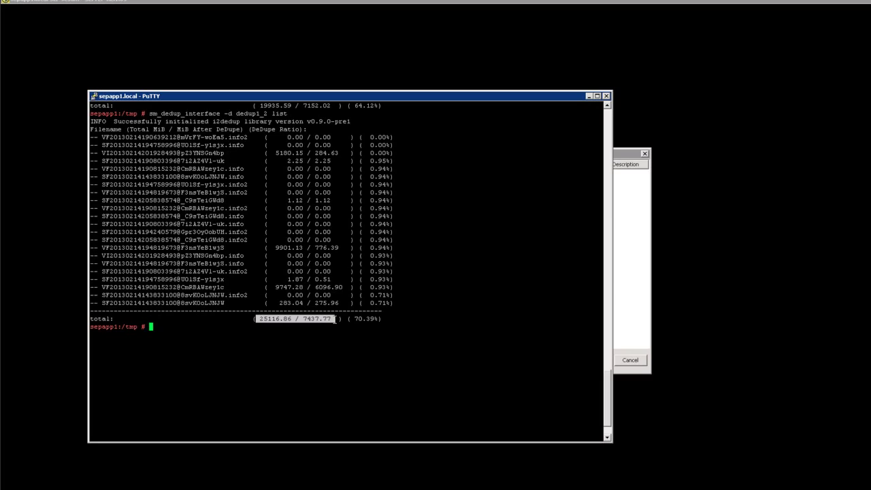
pyautogui.click(313, 323)
pyautogui.moveTo(259, 318); pyautogui.dragTo(305, 318)
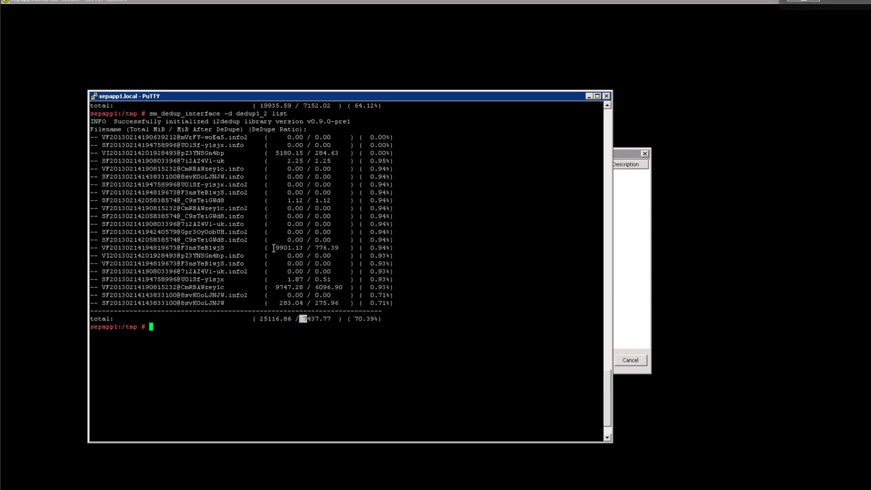
# Compare the sizes before and after deduplication for the two largest savesets in the dedup1_2 listing.
pyautogui.moveTo(275, 247); pyautogui.dragTo(276, 248)
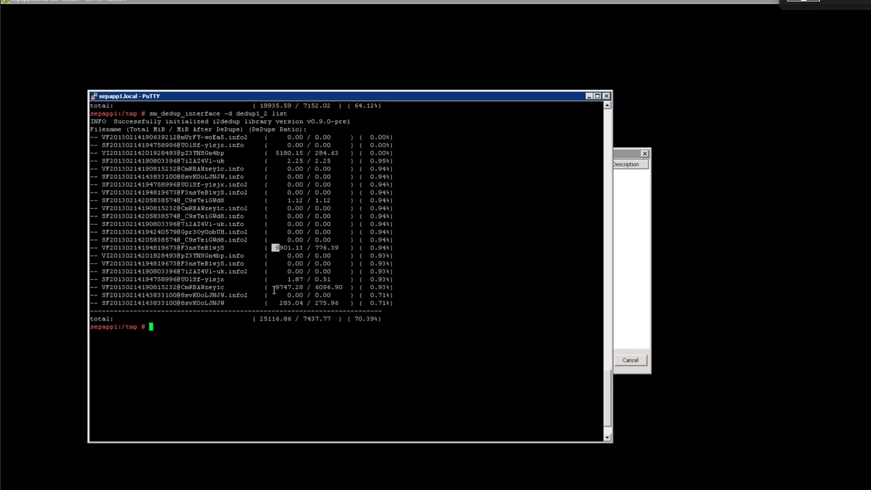
pyautogui.moveTo(272, 289); pyautogui.dragTo(303, 288)
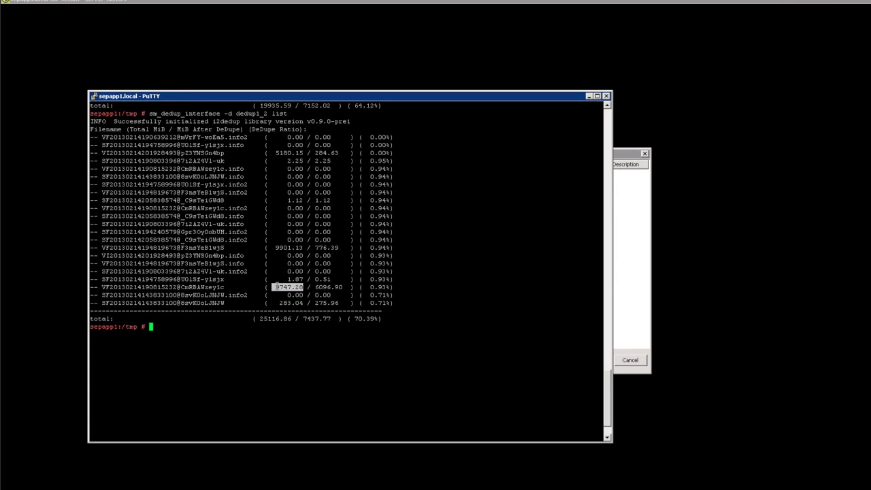
pyautogui.moveTo(275, 287); pyautogui.dragTo(339, 288)
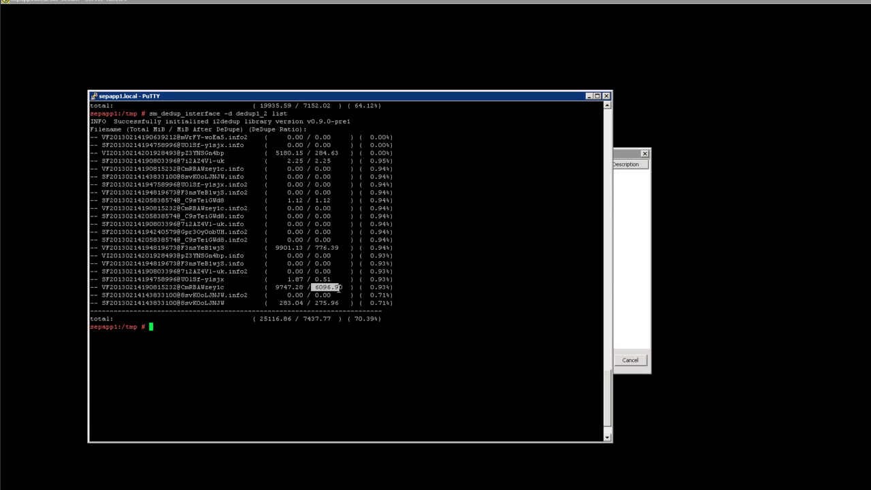
pyautogui.moveTo(275, 247); pyautogui.dragTo(307, 248)
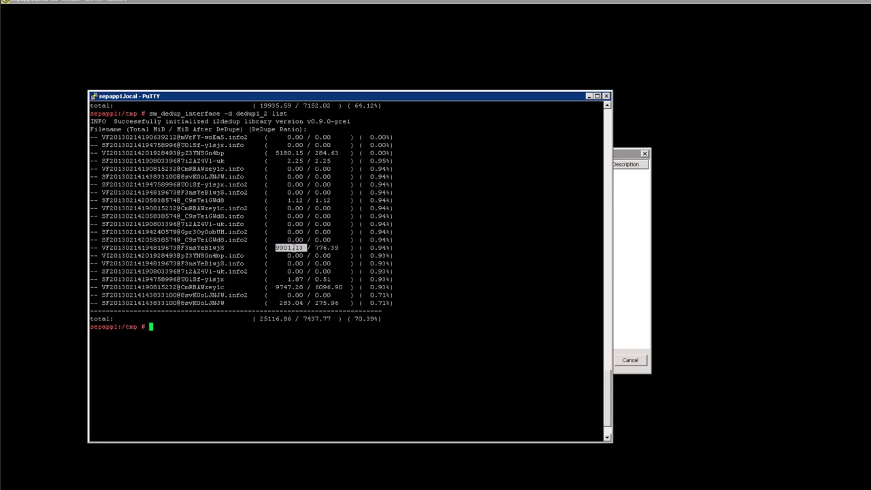
pyautogui.moveTo(314, 247); pyautogui.dragTo(340, 248)
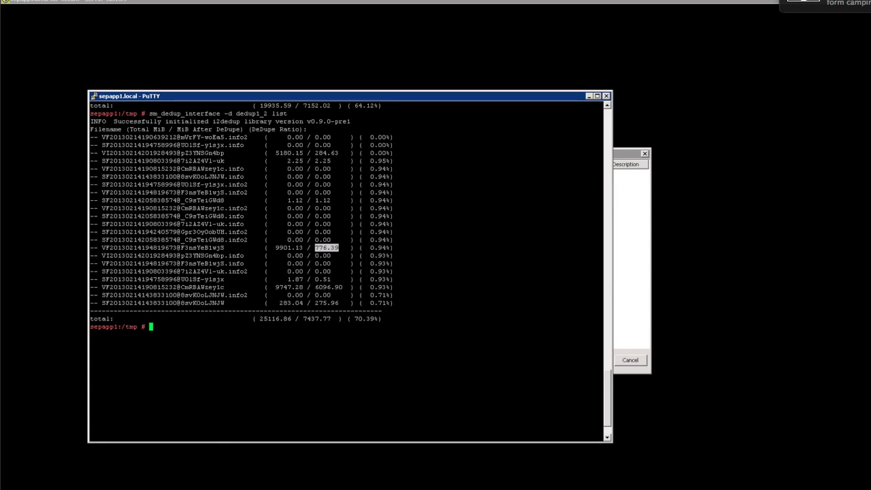
# Switch to the vSphere Client and power on the W7-x64 virtual machine on the esxi5 host.
pyautogui.click(161, 487)
pyautogui.click(161, 481)
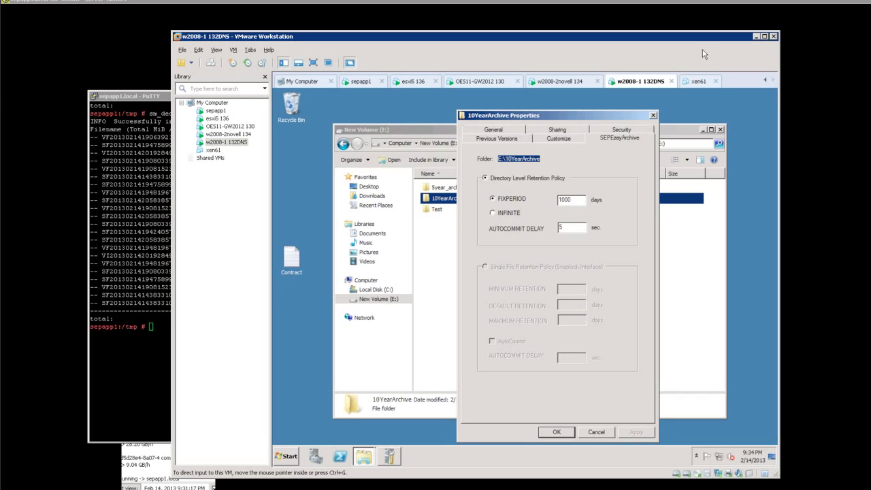
pyautogui.moveTo(667, 2)
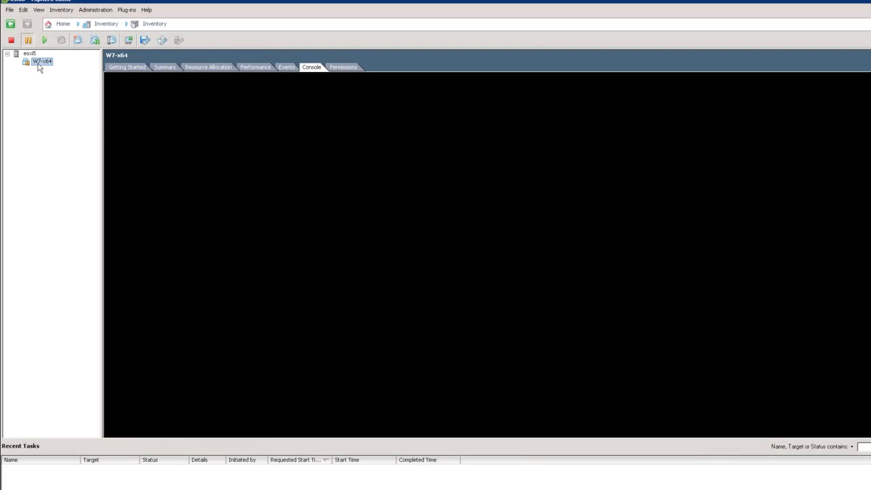
pyautogui.rightClick(40, 66)
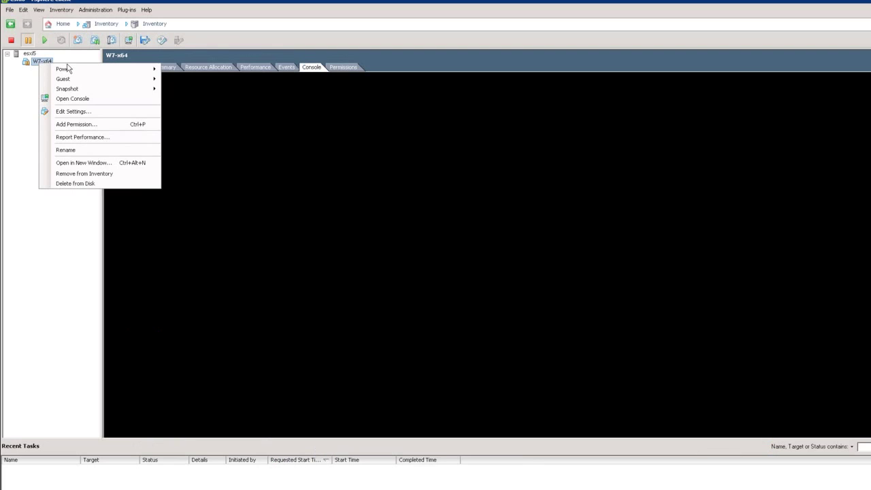
pyautogui.moveTo(120, 69)
pyautogui.click(202, 73)
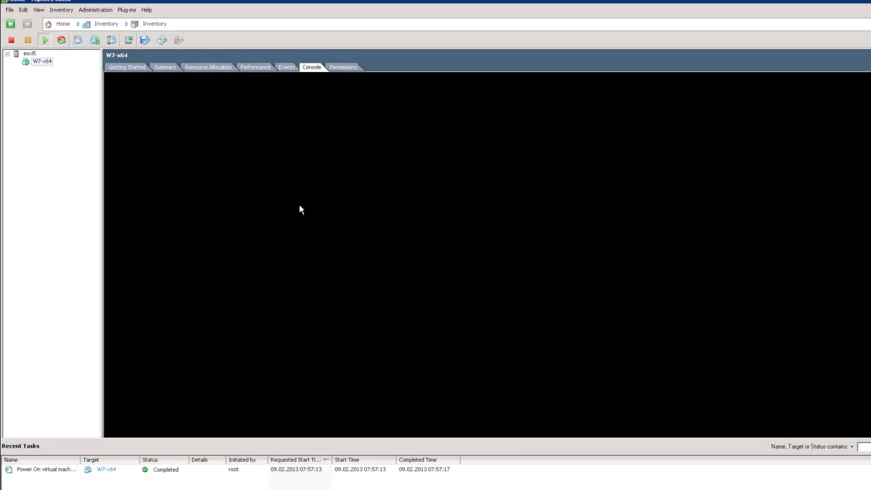
# Return to the new backup task on the augenblix server and look over the clients that can be selected.
pyautogui.moveTo(636, 1)
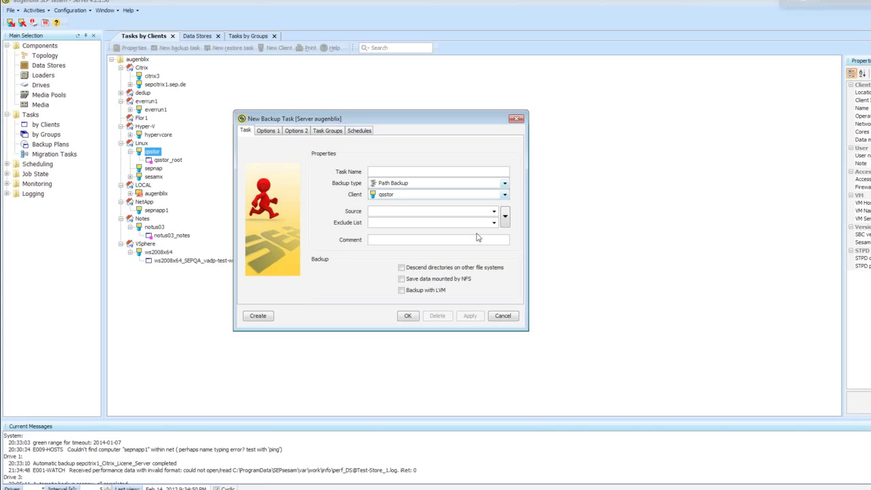
pyautogui.click(505, 196)
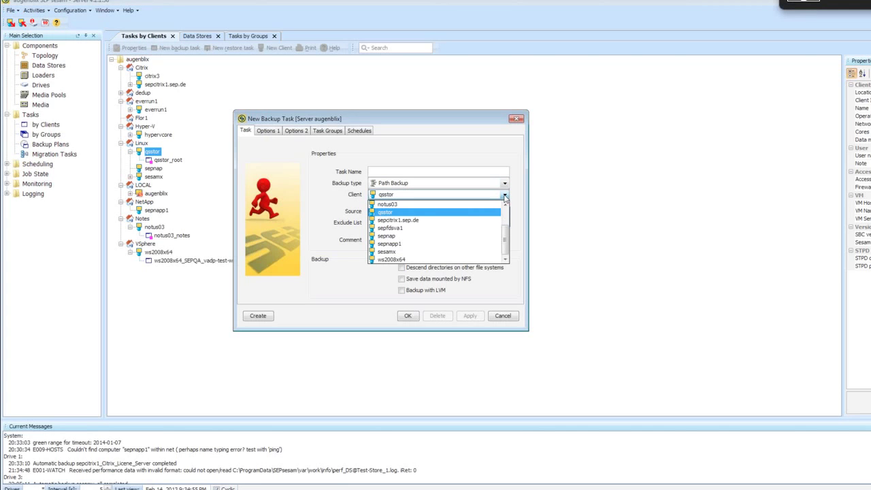
pyautogui.click(521, 213)
# Browse the backup types available for the qsstor client, and discard the new backup task.
pyautogui.click(505, 185)
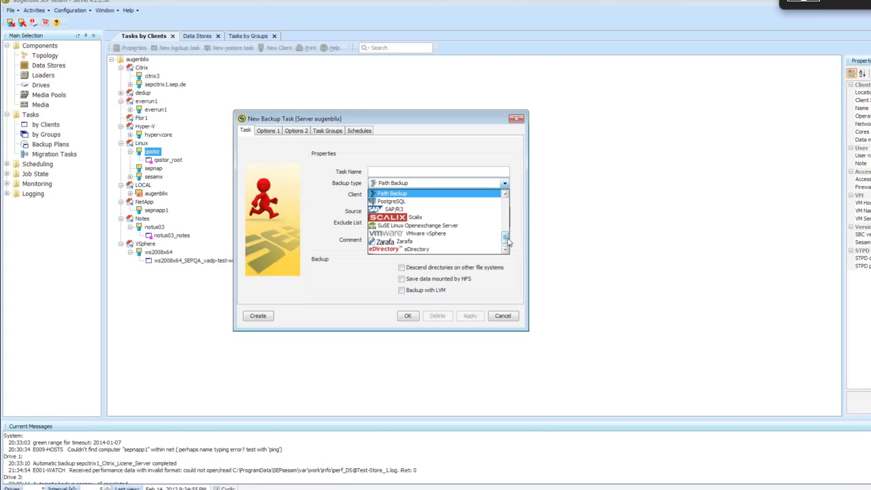
pyautogui.moveTo(507, 241); pyautogui.dragTo(506, 249)
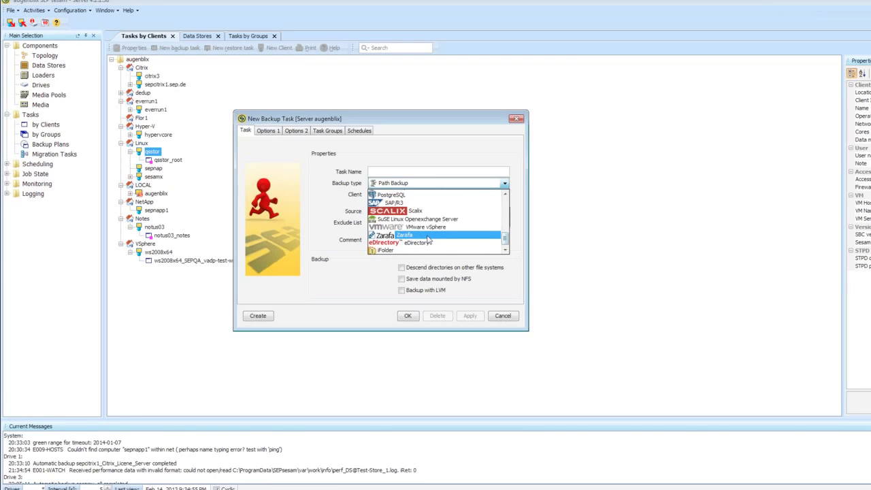
pyautogui.scroll(1, 430, 226)
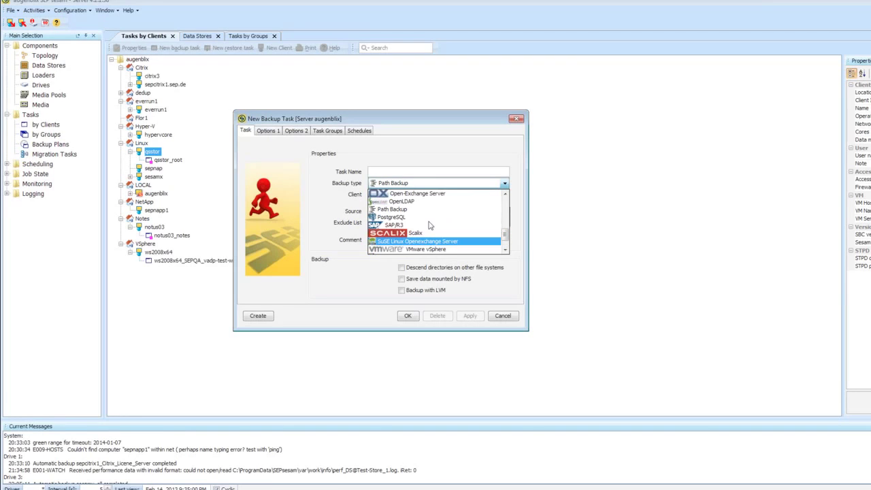
pyautogui.scroll(1, 430, 226)
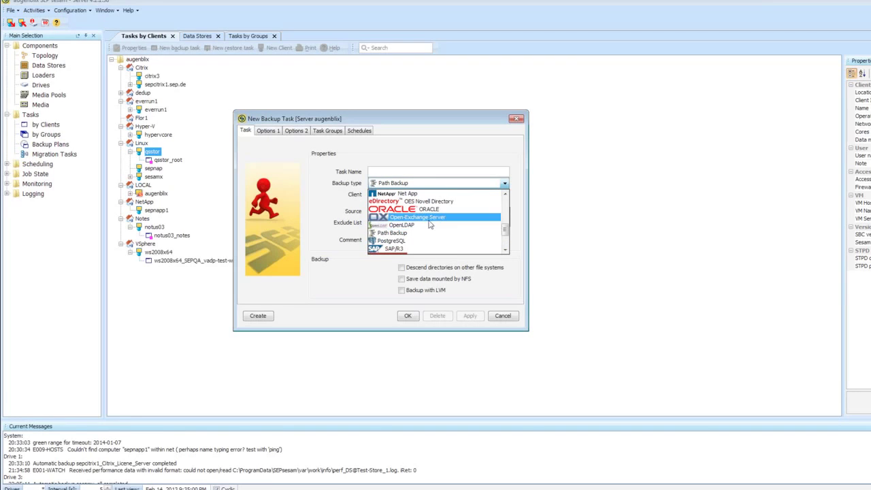
pyautogui.scroll(1, 431, 223)
pyautogui.scroll(3, 433, 220)
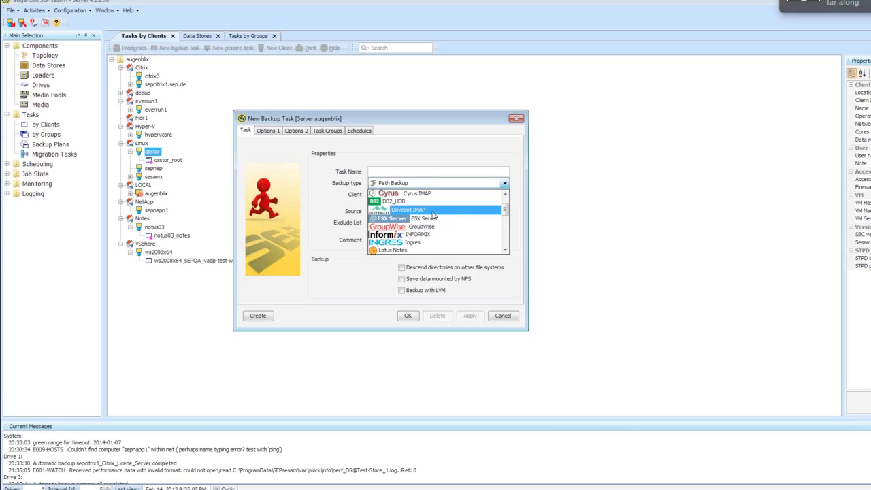
pyautogui.scroll(1, 433, 215)
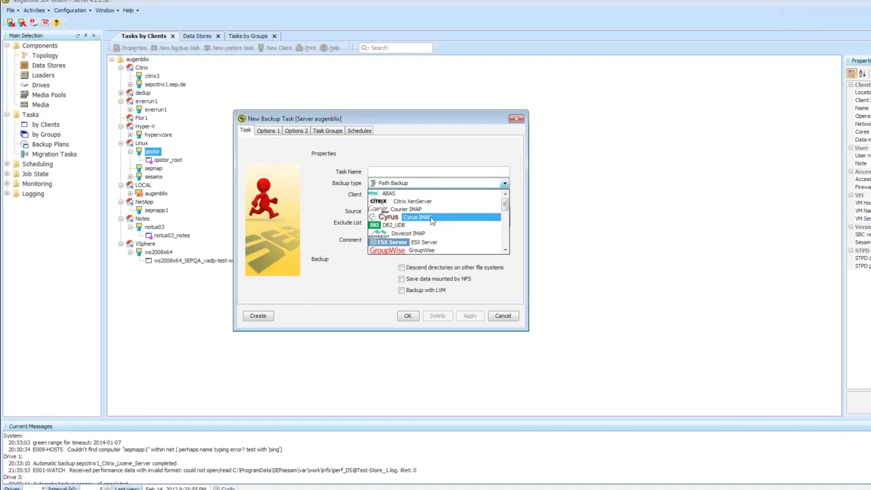
pyautogui.scroll(-1, 442, 211)
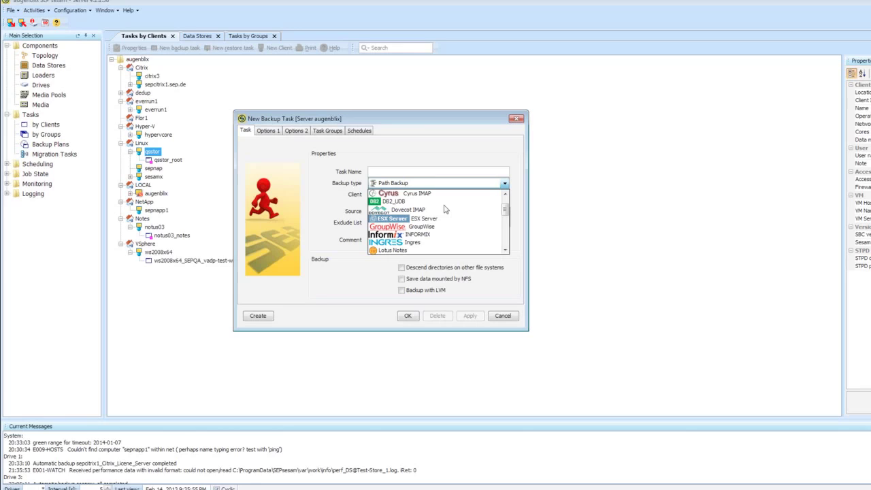
pyautogui.scroll(-2, 445, 209)
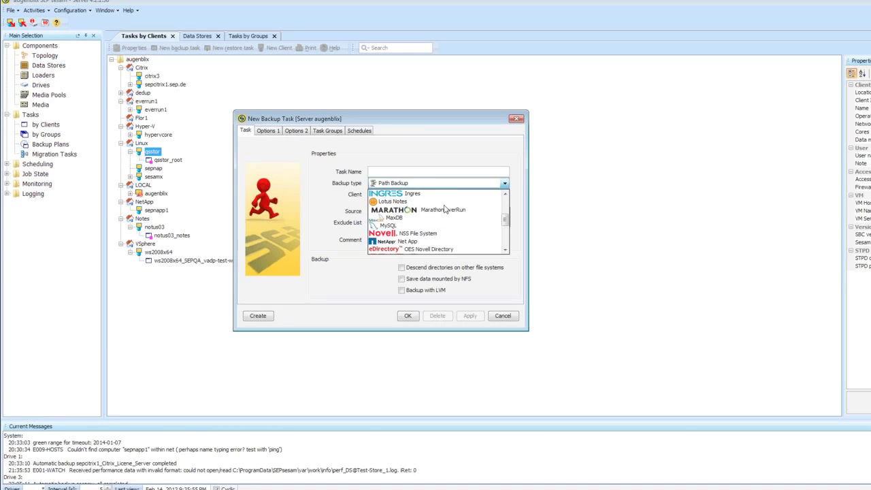
pyautogui.scroll(-1, 444, 209)
pyautogui.scroll(-1, 444, 208)
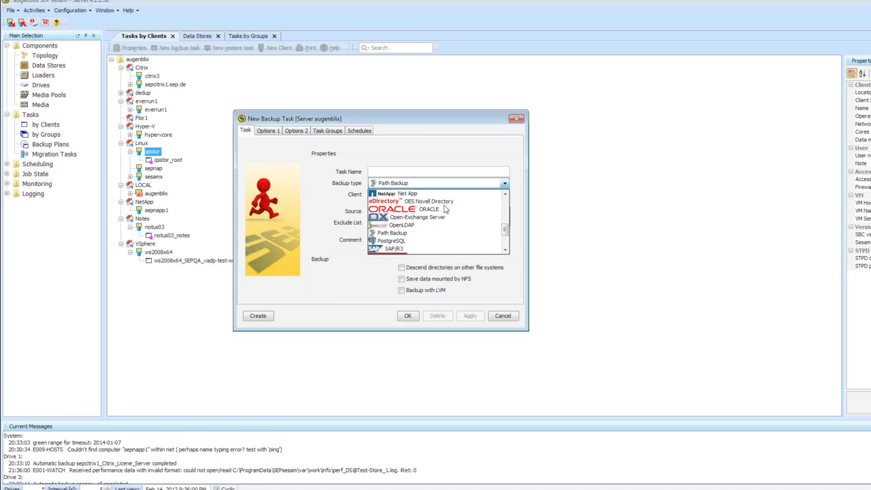
pyautogui.click(508, 317)
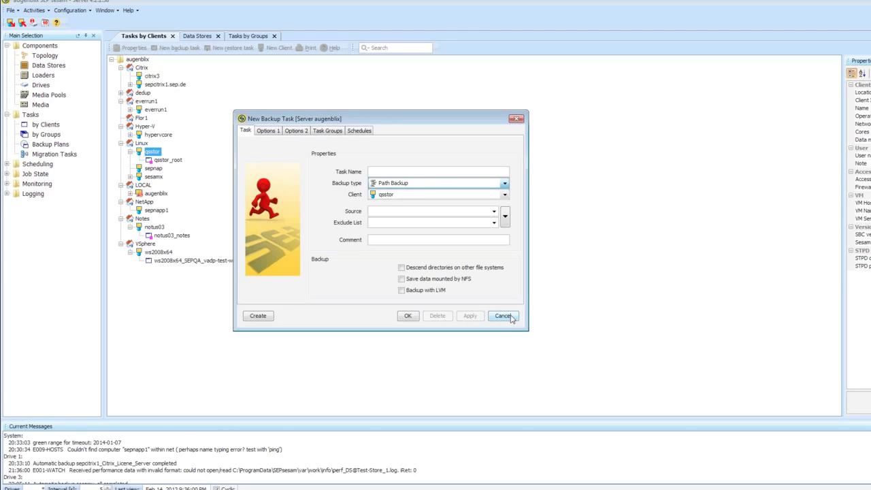
pyautogui.click(507, 320)
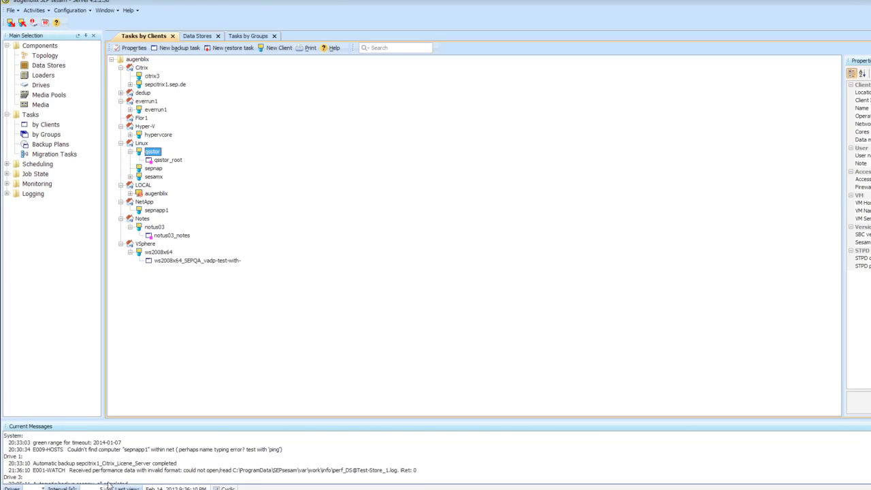
# Show the performance charts in place of the current messages and enlarge their area.
pyautogui.click(61, 487)
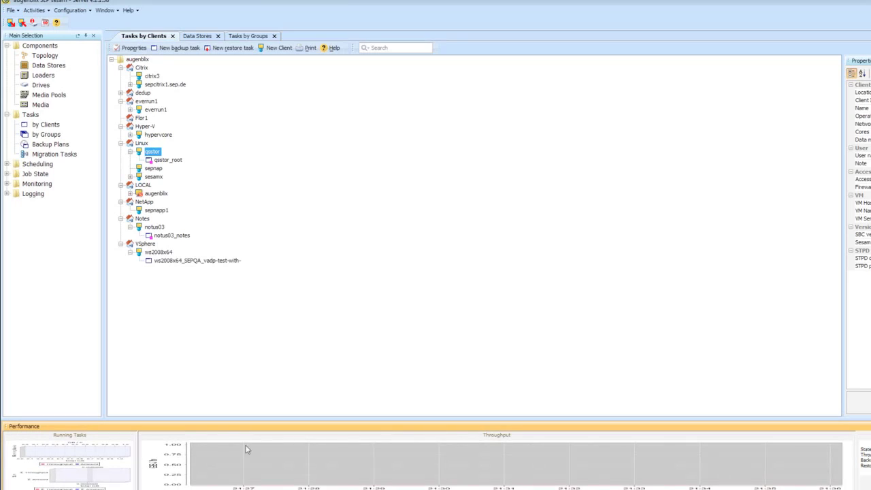
pyautogui.moveTo(111, 416); pyautogui.dragTo(128, 379)
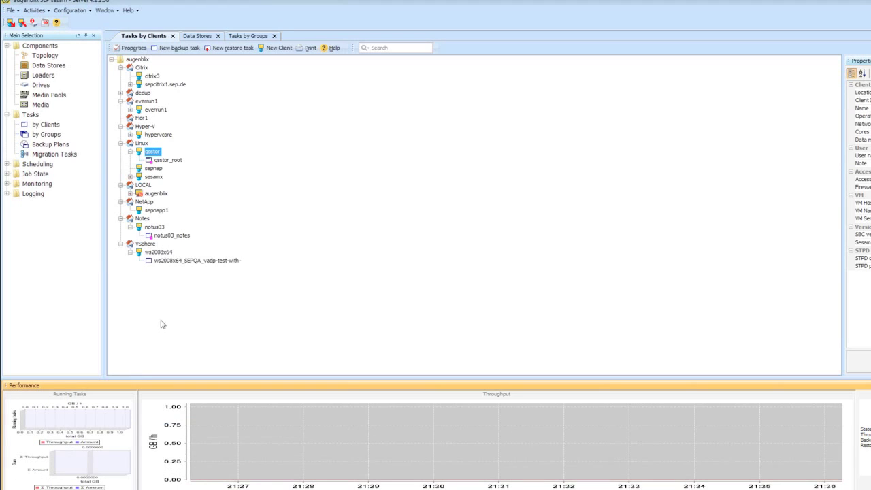